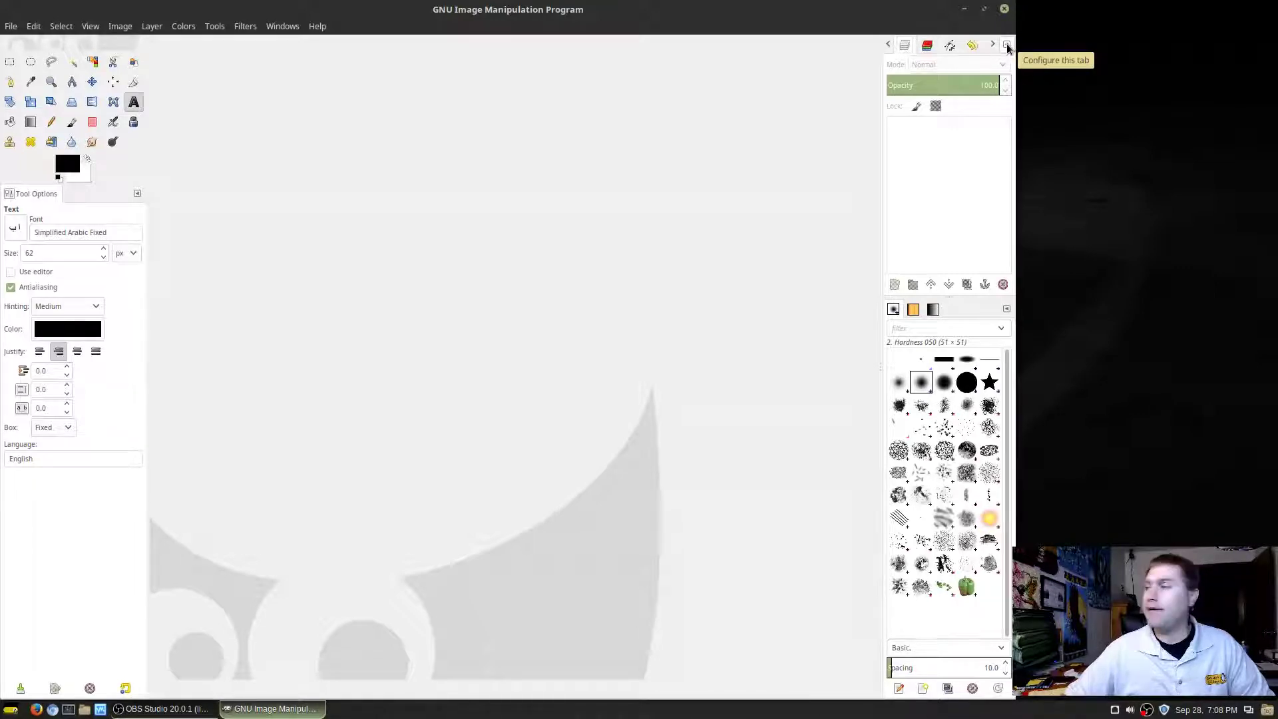
Bring up the Paths dialog in the dock that holds the layers and channels
click(1007, 45)
mouse_move(942, 70)
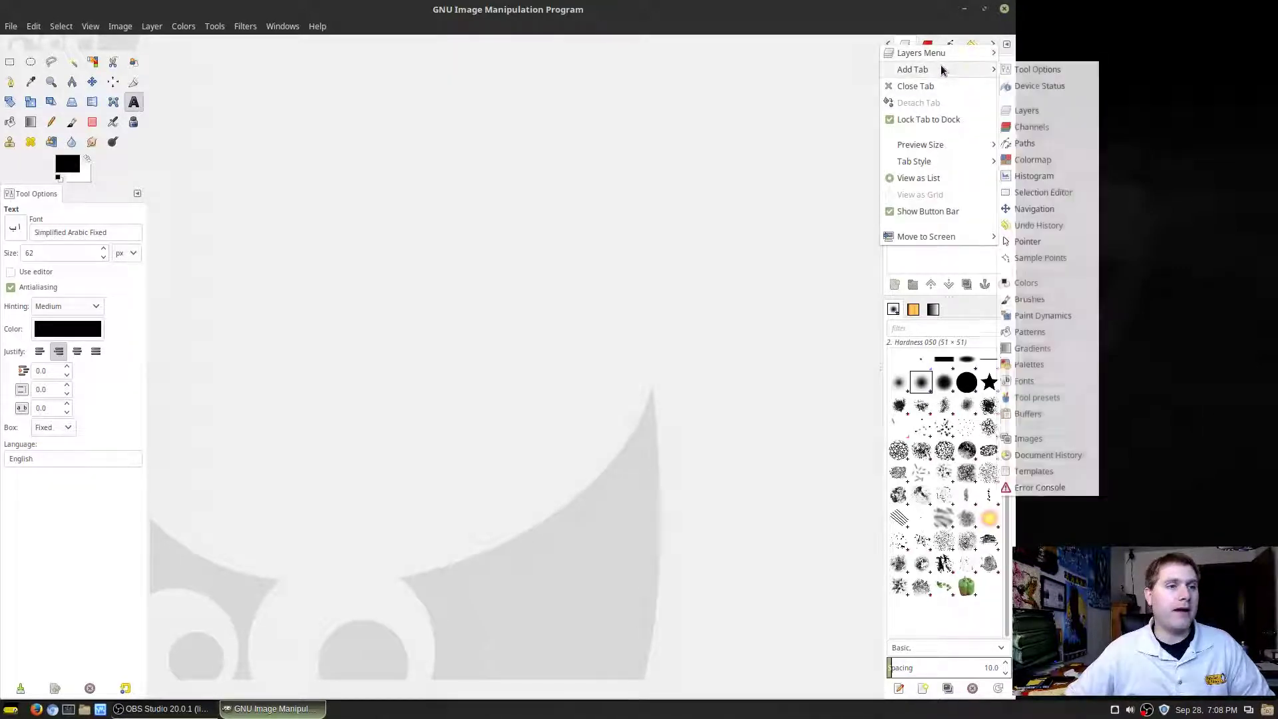
click(1038, 148)
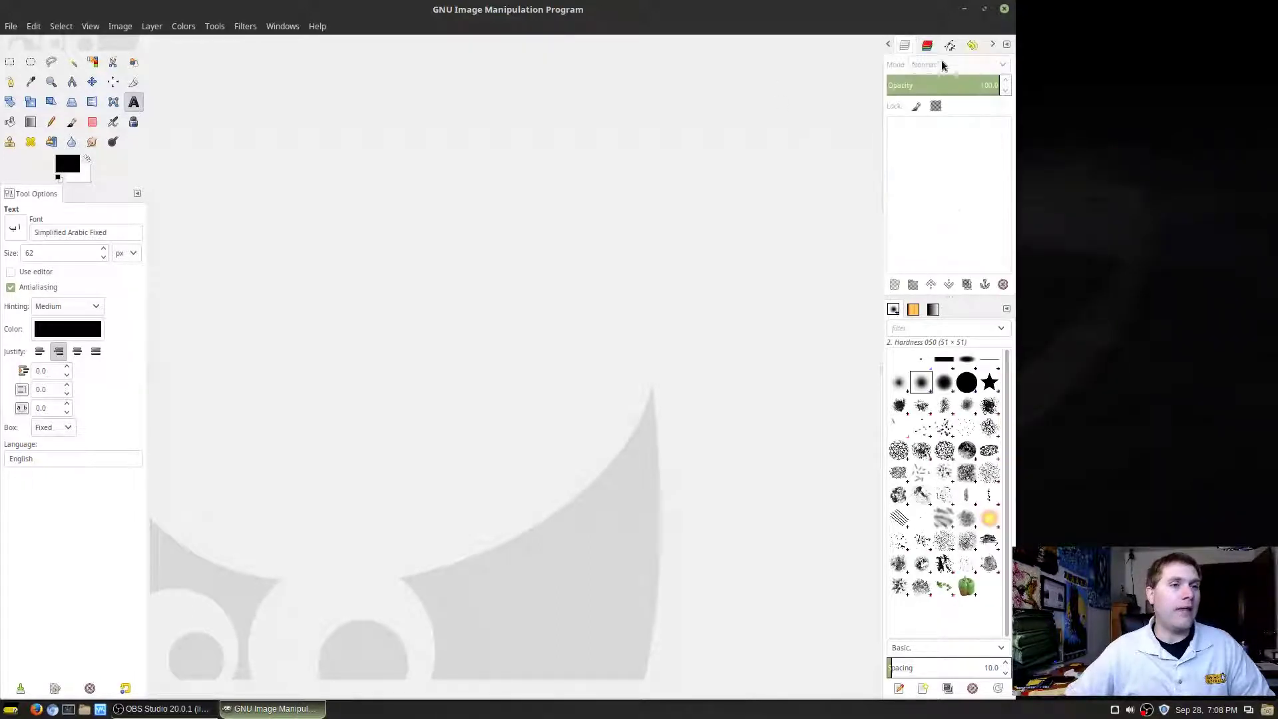
click(951, 47)
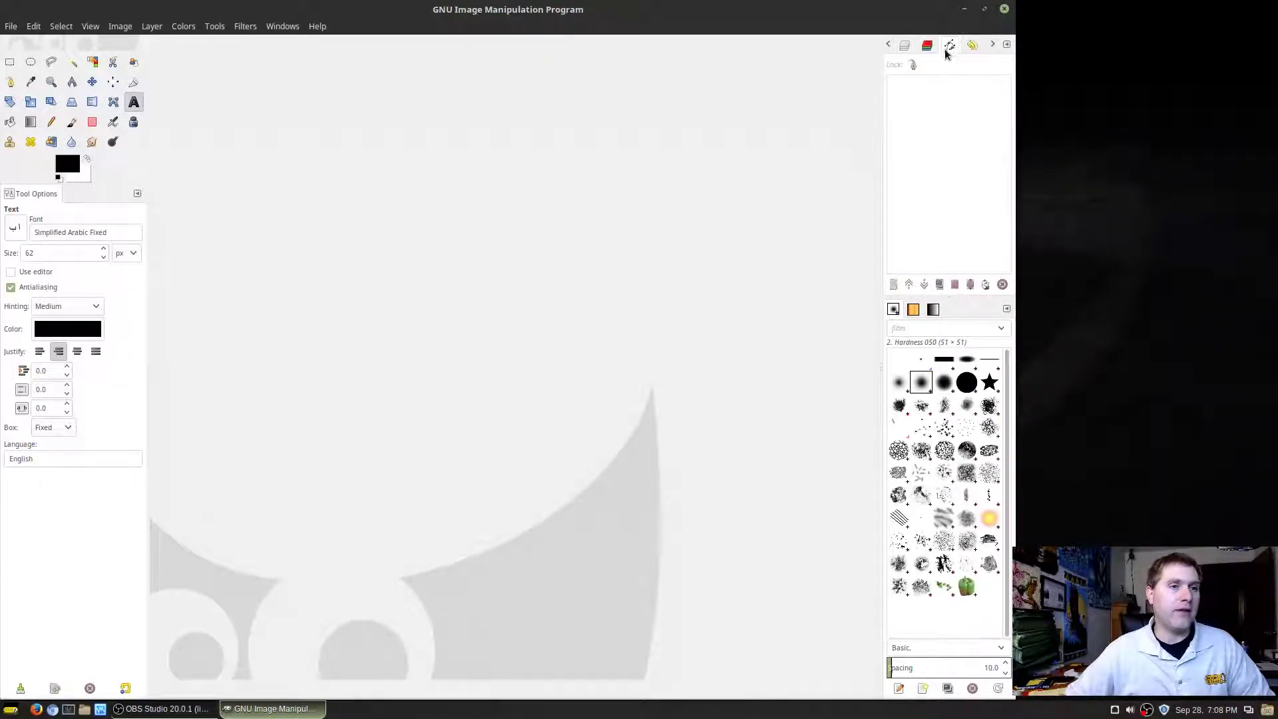
Activate the Paths tool and open the image DSCN1343.JPG from the GIMP folder in Documents
click(10, 82)
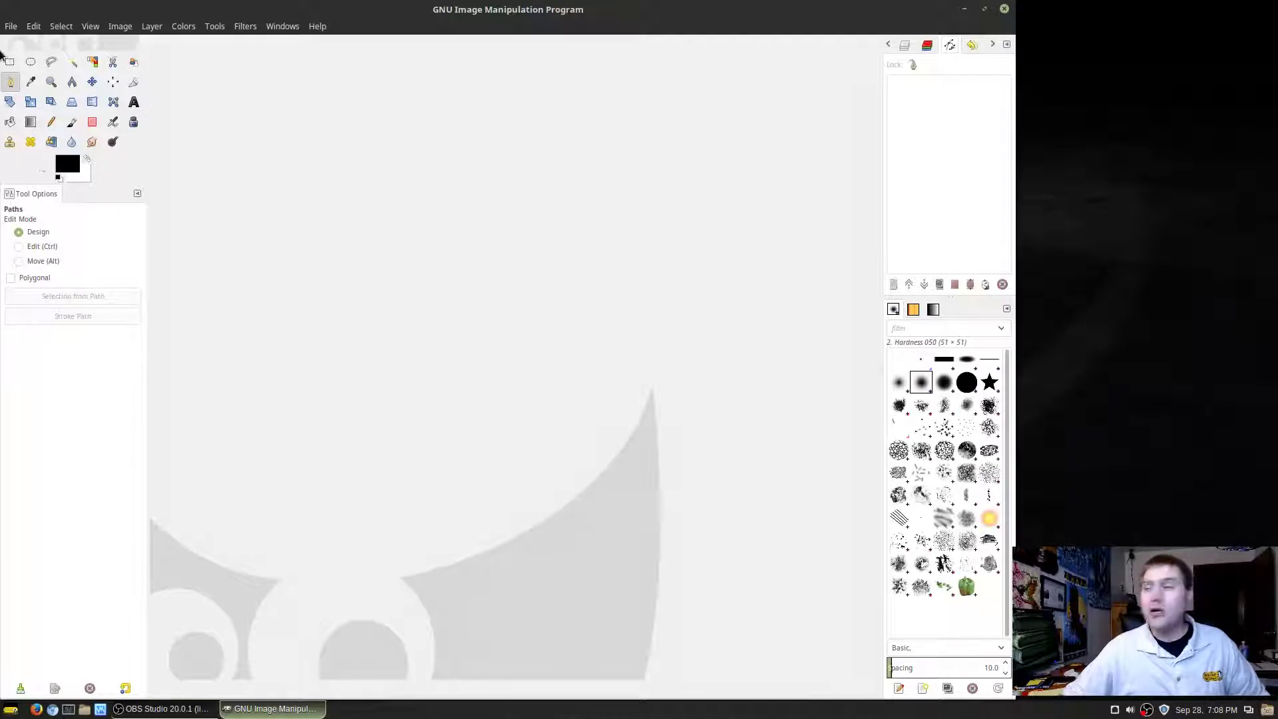
click(12, 27)
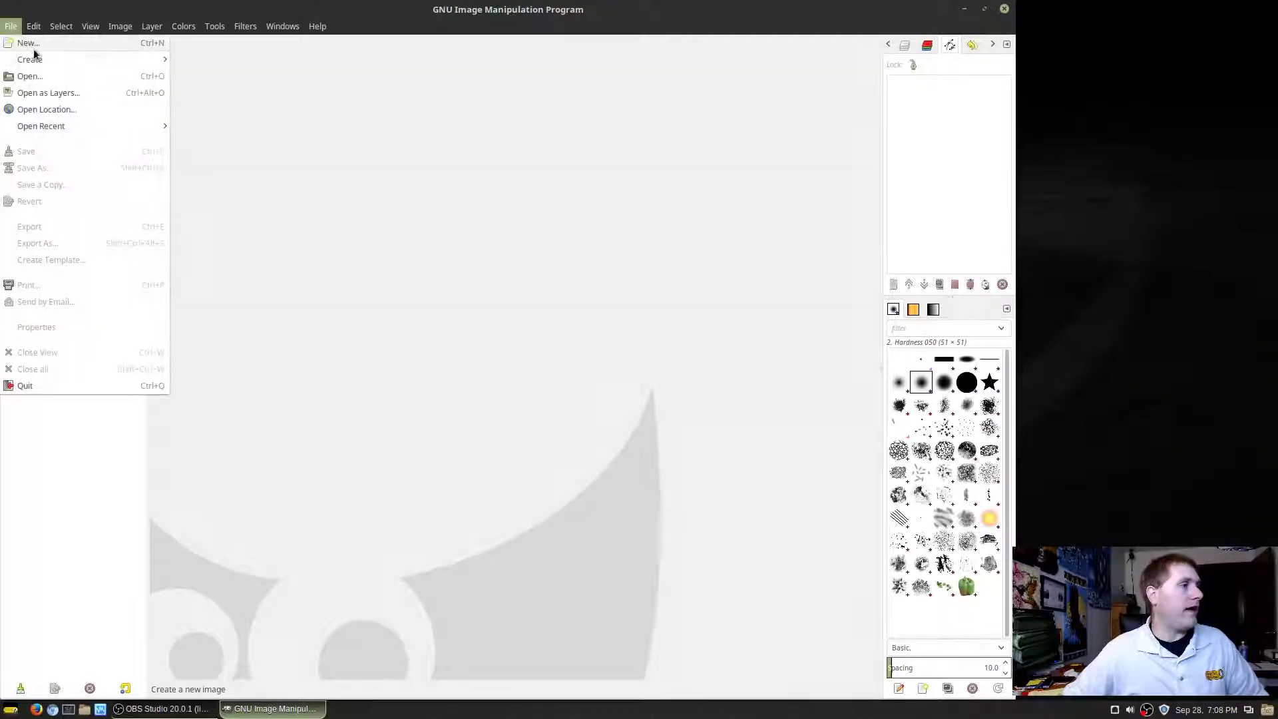
click(42, 79)
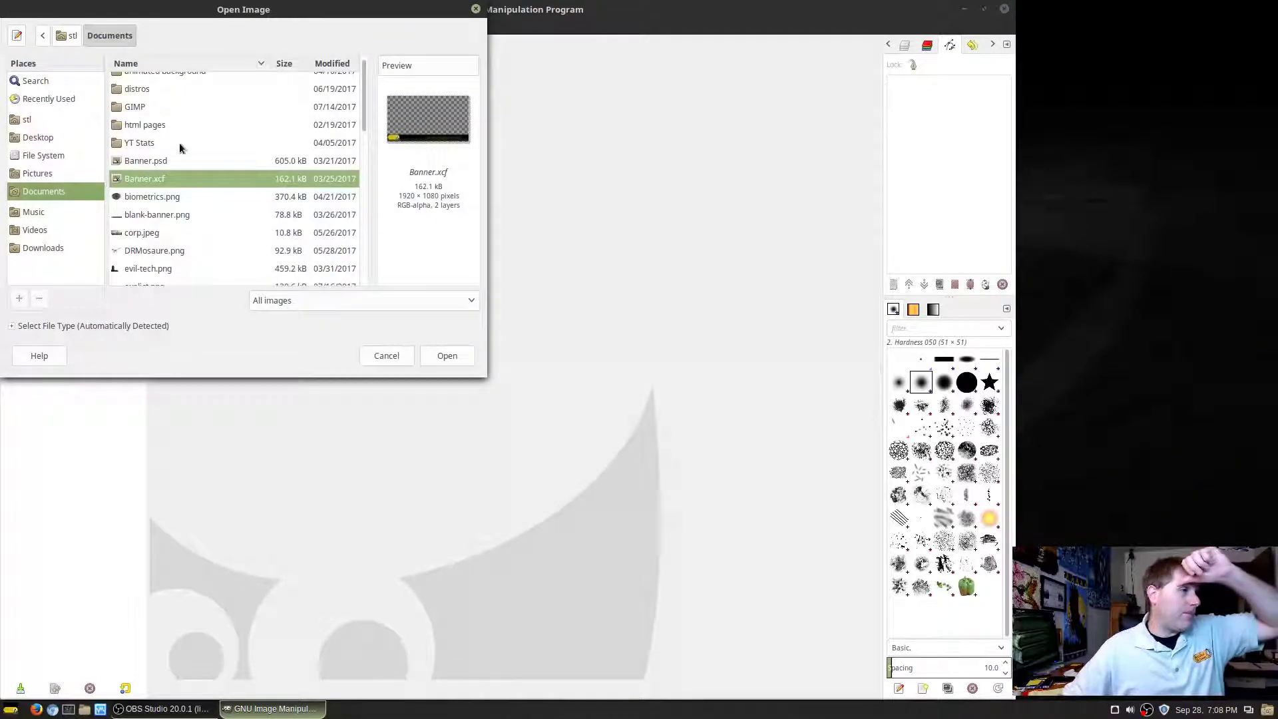
double_click(164, 107)
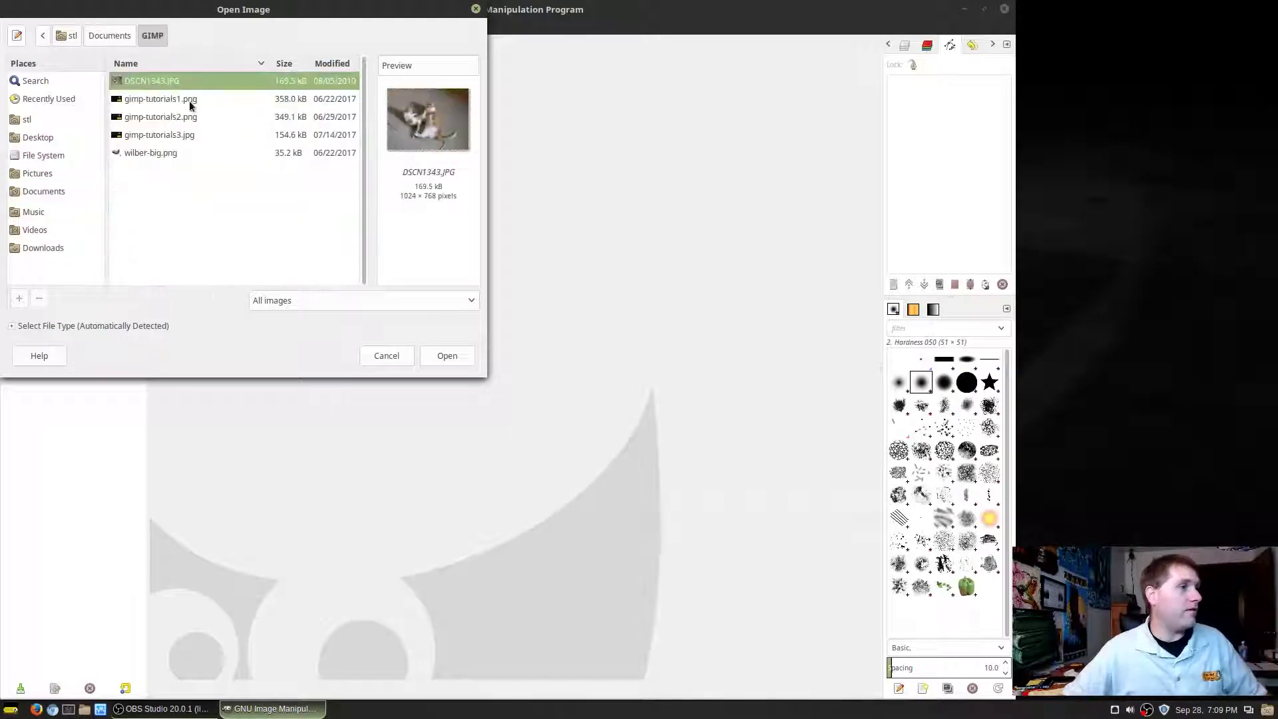
double_click(169, 81)
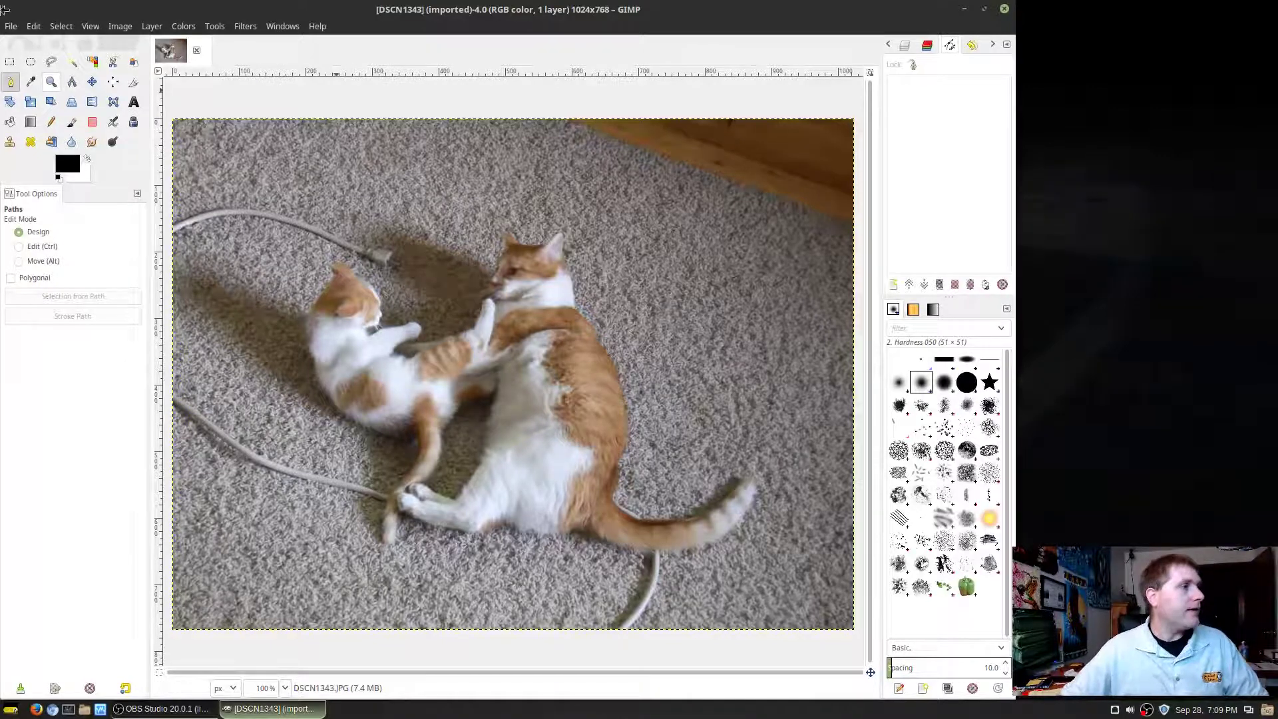
click(10, 81)
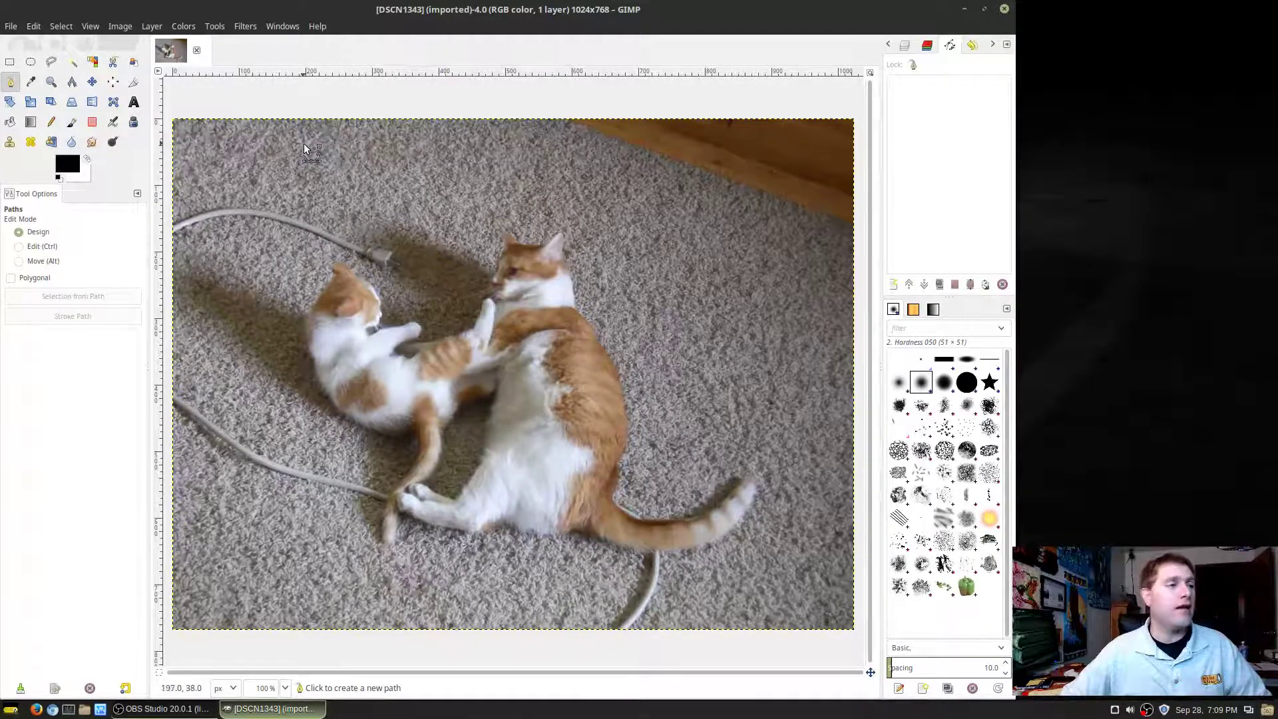
click(417, 173)
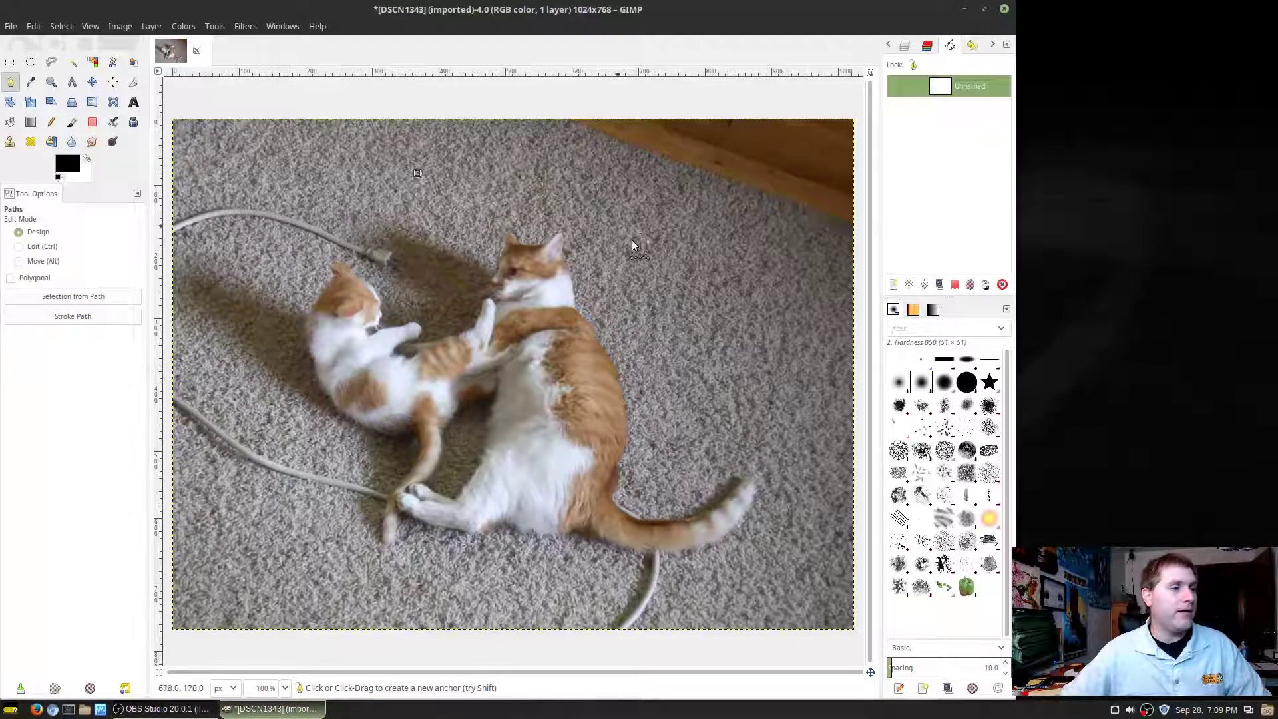
click(623, 270)
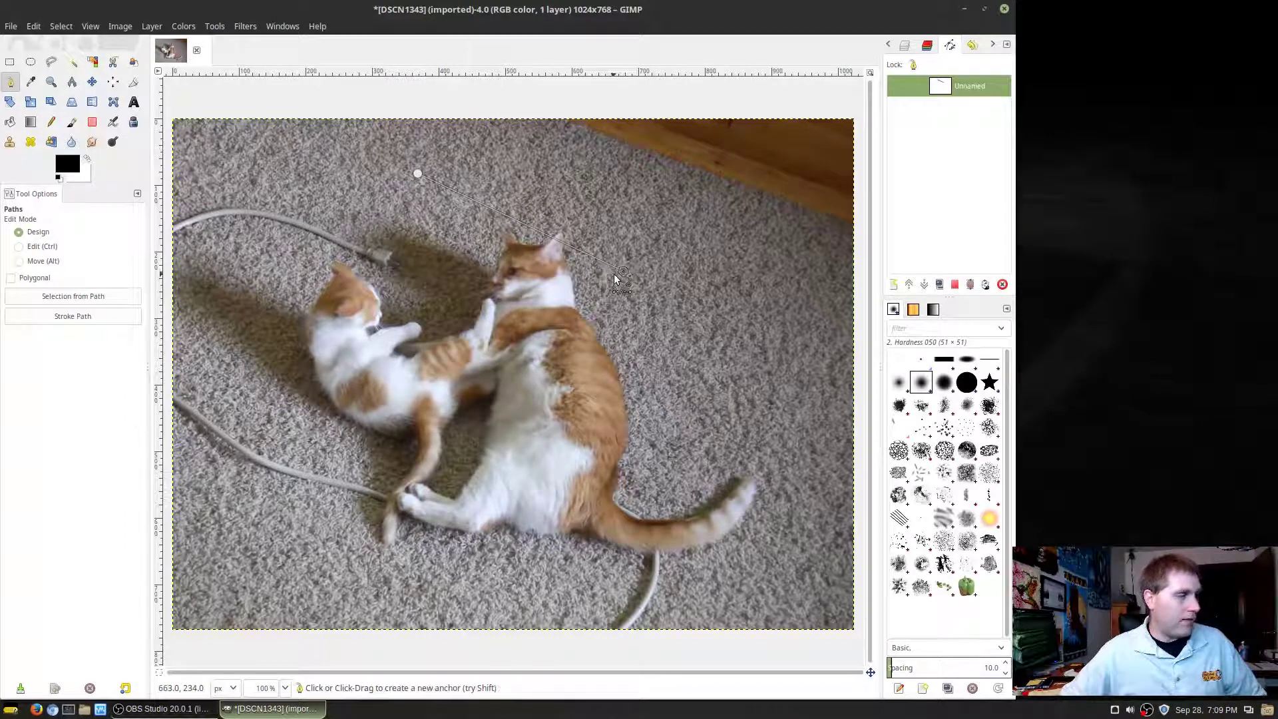
key(ctrl)
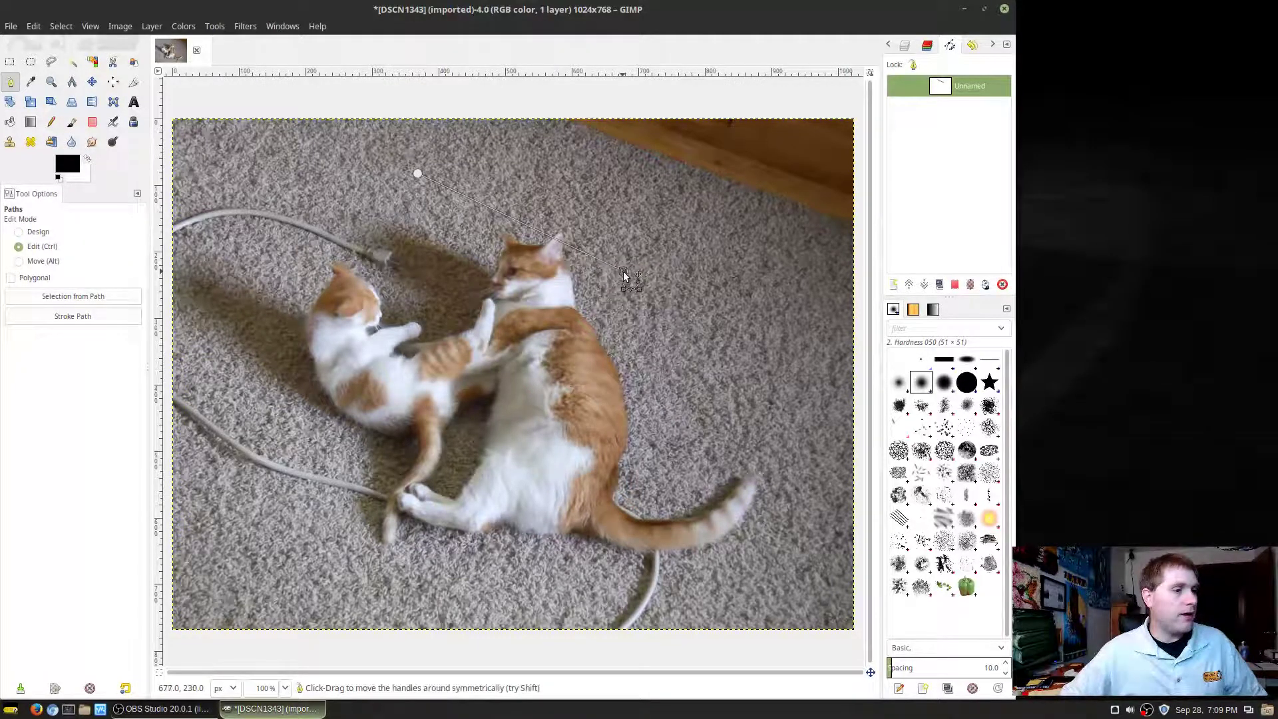
drag(623, 273, 624, 325)
key(BackSpace)
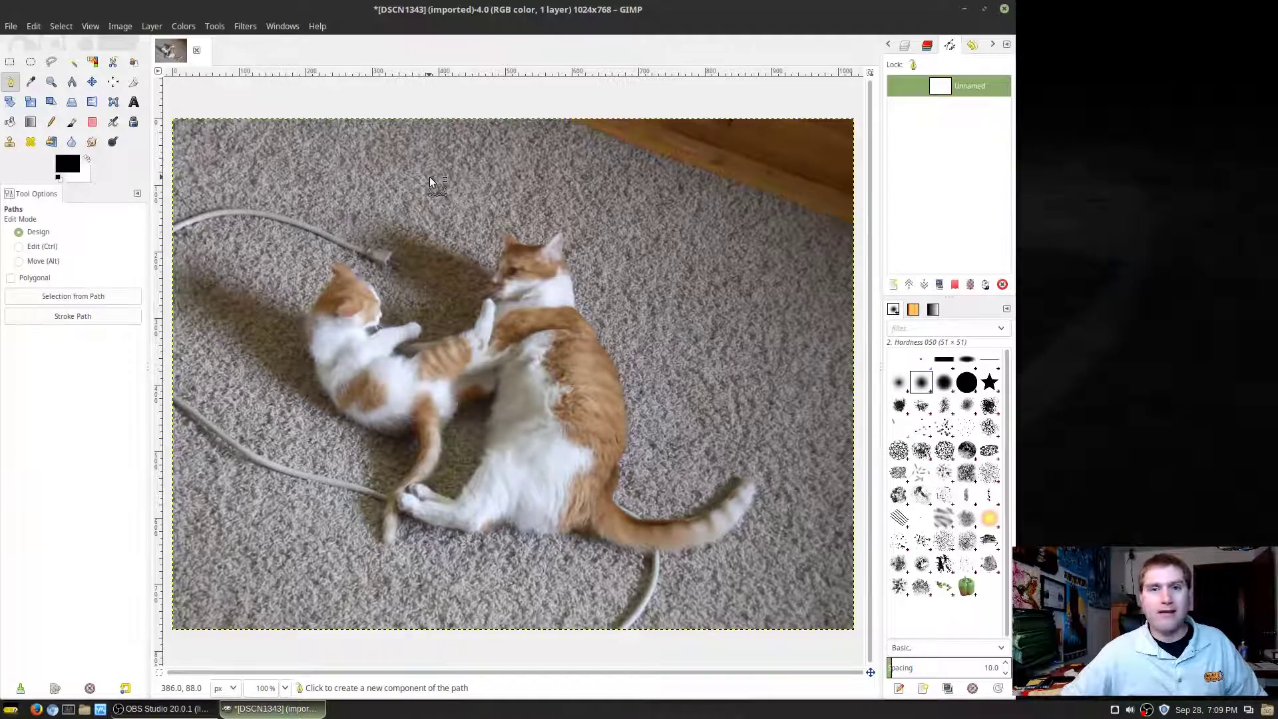
Draw a curved three-anchor path from the carpet above the cats, past the adult cat's head, to its belly
drag(429, 178, 509, 178)
drag(591, 284, 595, 330)
drag(490, 427, 429, 432)
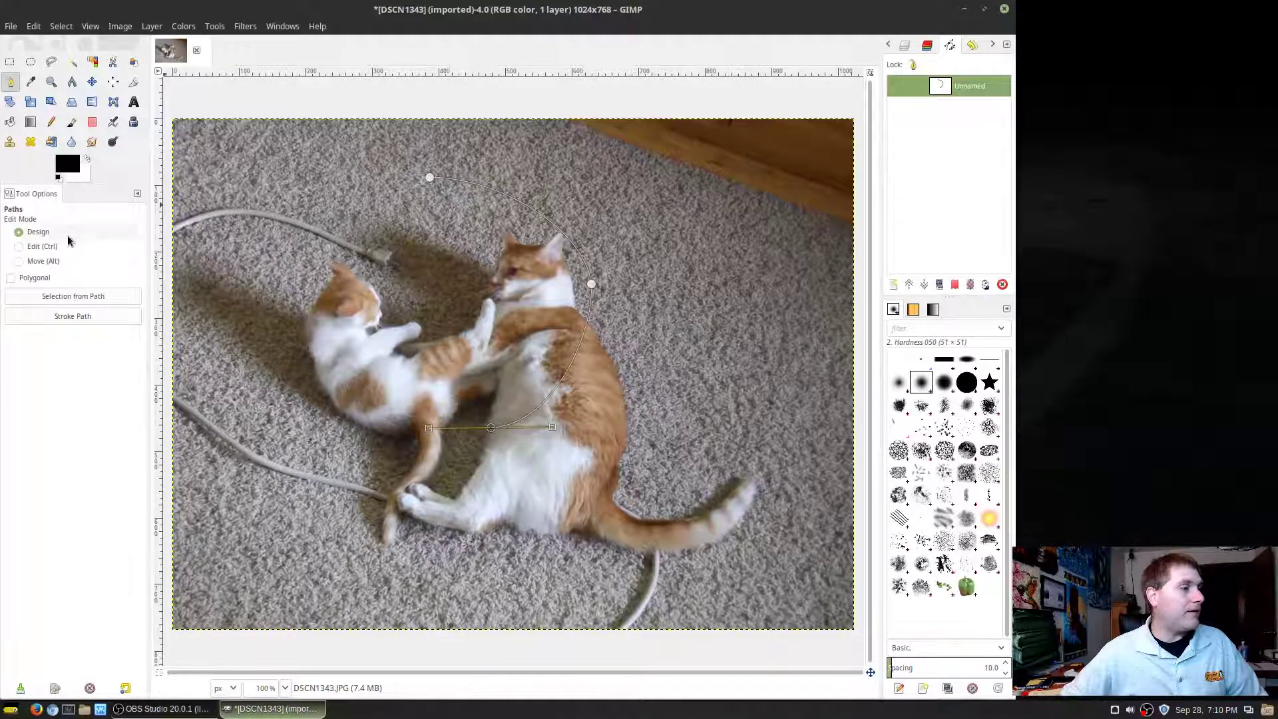
Adjust the direction handles of the anchor beside the adult cat's head to reshape the curves on both sides of it
click(592, 283)
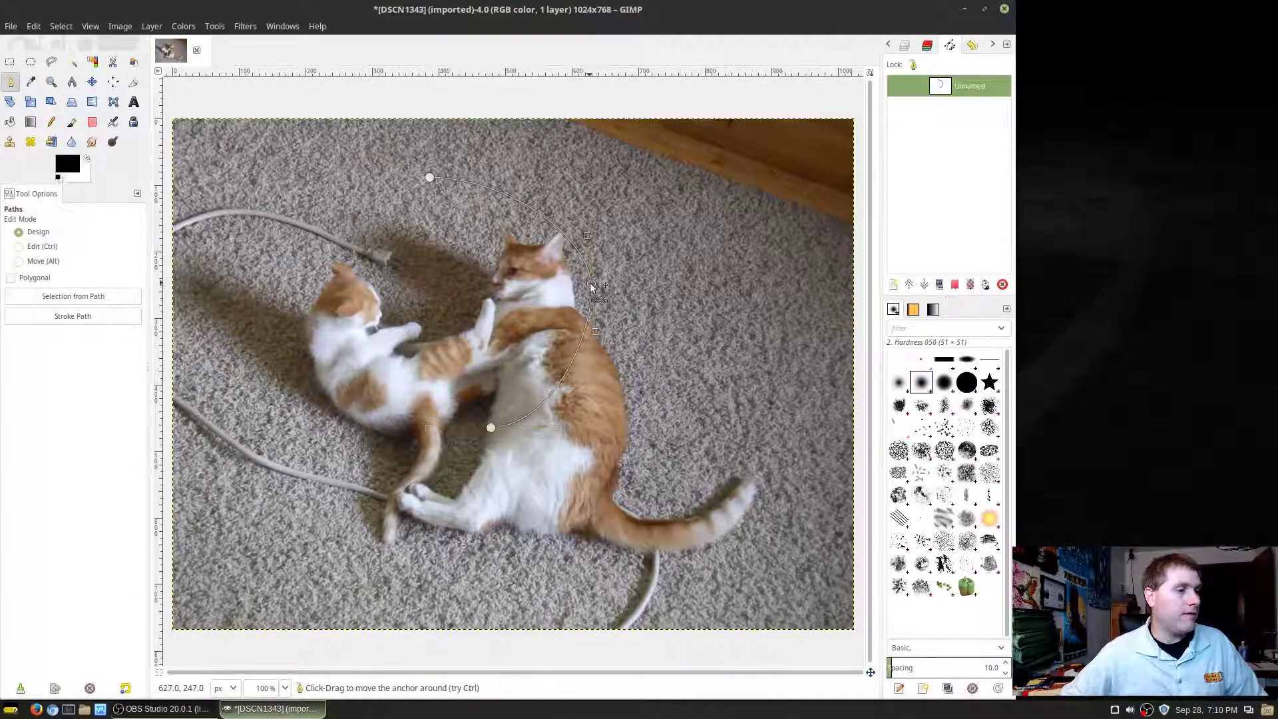
mouse_move(595, 333)
mouse_down()
mouse_move(589, 372)
mouse_move(589, 292)
mouse_move(597, 366)
mouse_move(588, 340)
mouse_move(556, 323)
mouse_move(632, 350)
mouse_move(552, 341)
mouse_move(659, 336)
mouse_move(603, 336)
mouse_move(595, 358)
mouse_up()
drag(586, 236, 673, 335)
drag(588, 288, 588, 218)
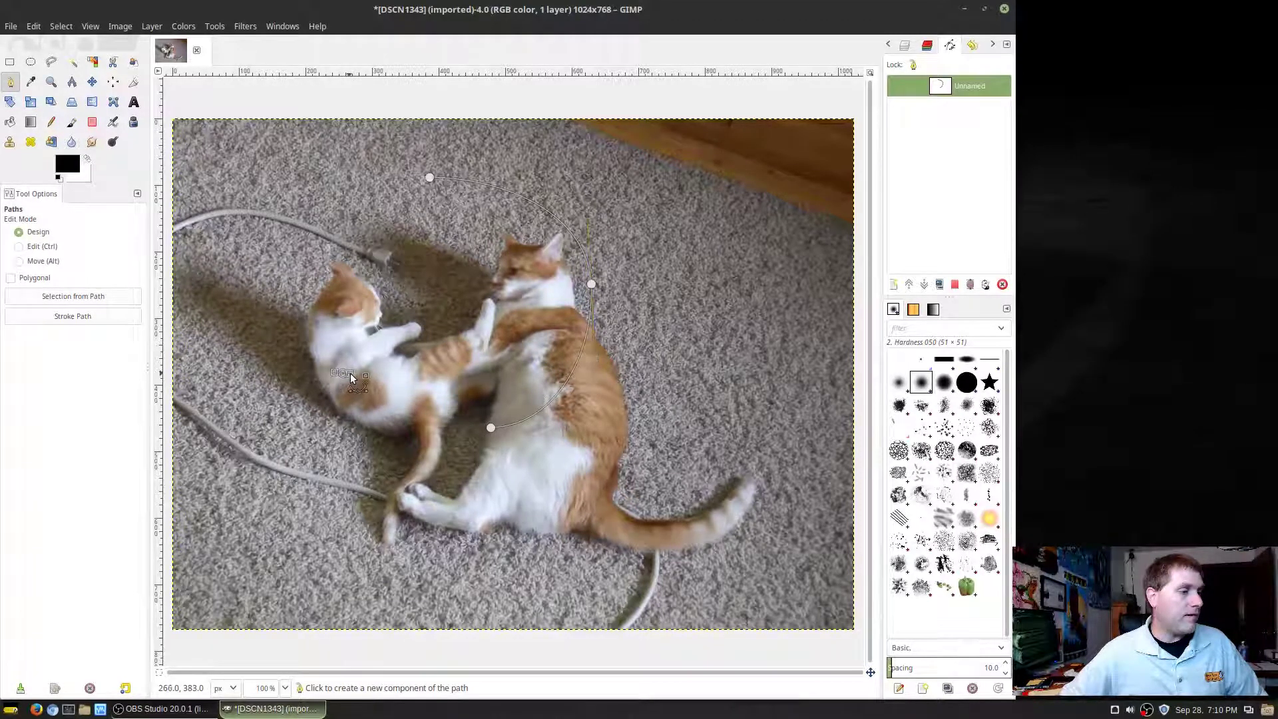
Add two connected anchors over the kitten and join them to the path's upper and belly anchors, closing the outline
shift+click(343, 370)
drag(370, 293, 395, 231)
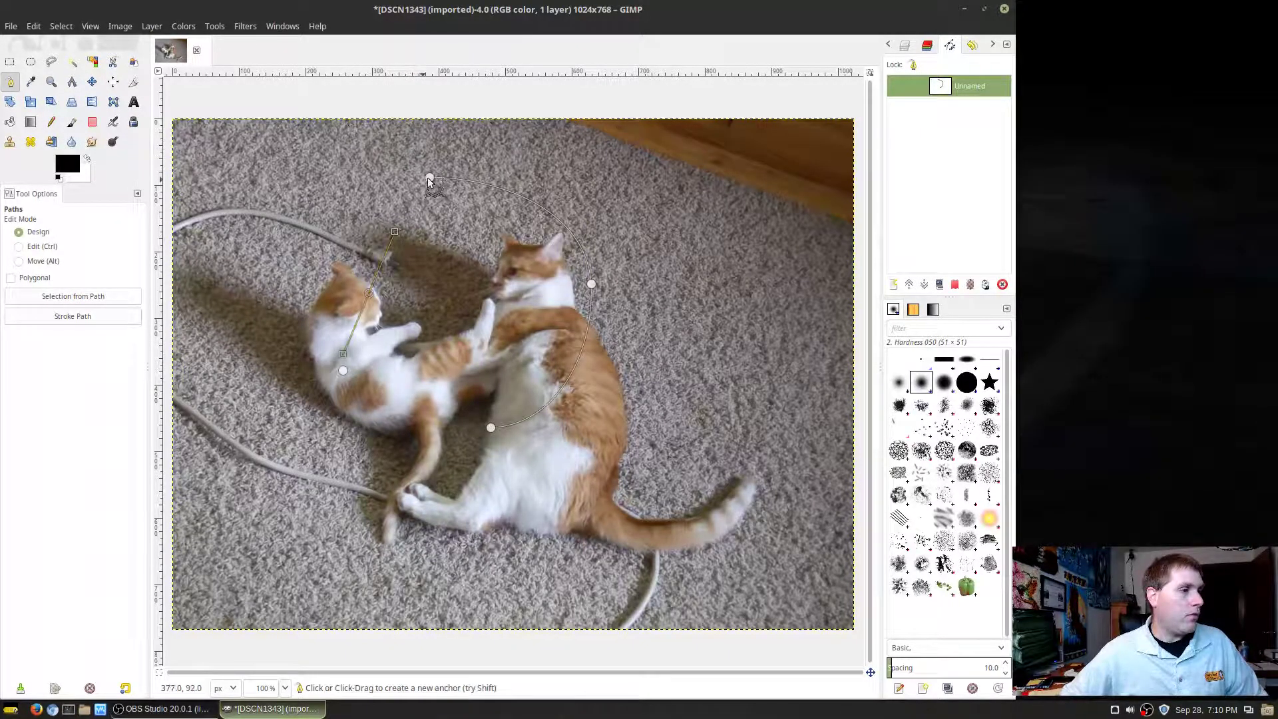
key(ctrl)
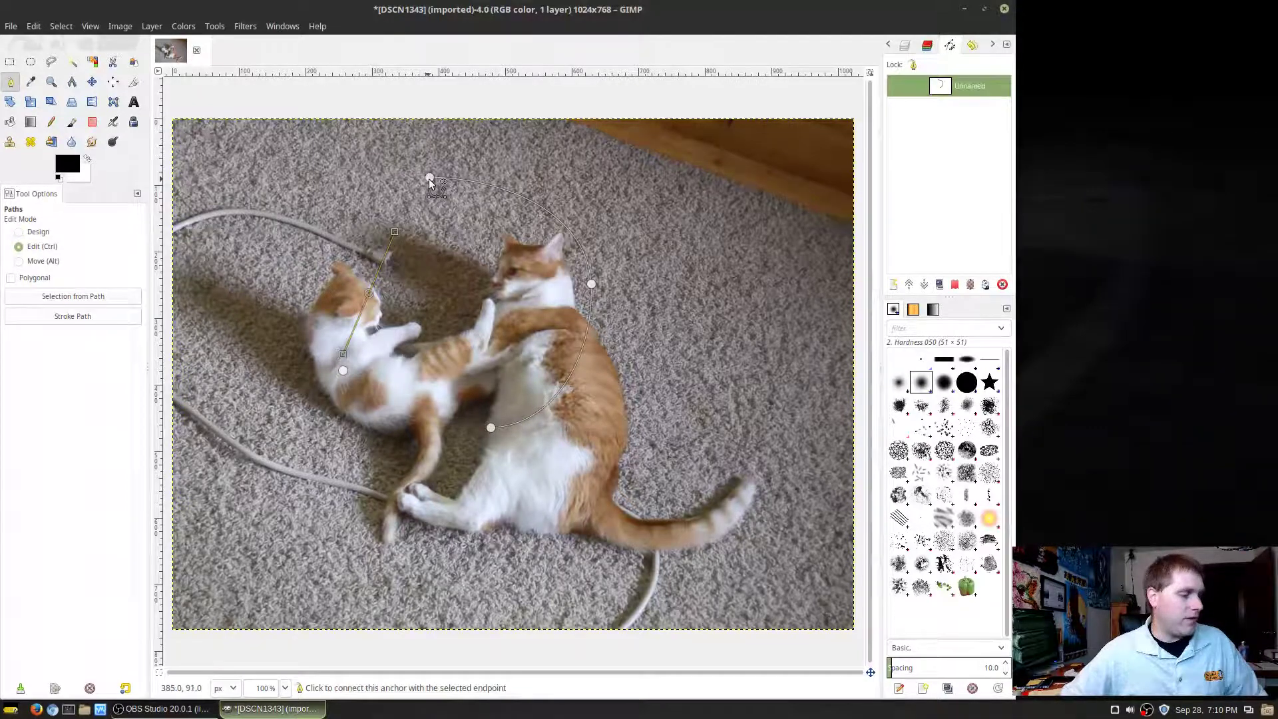
ctrl+click(430, 180)
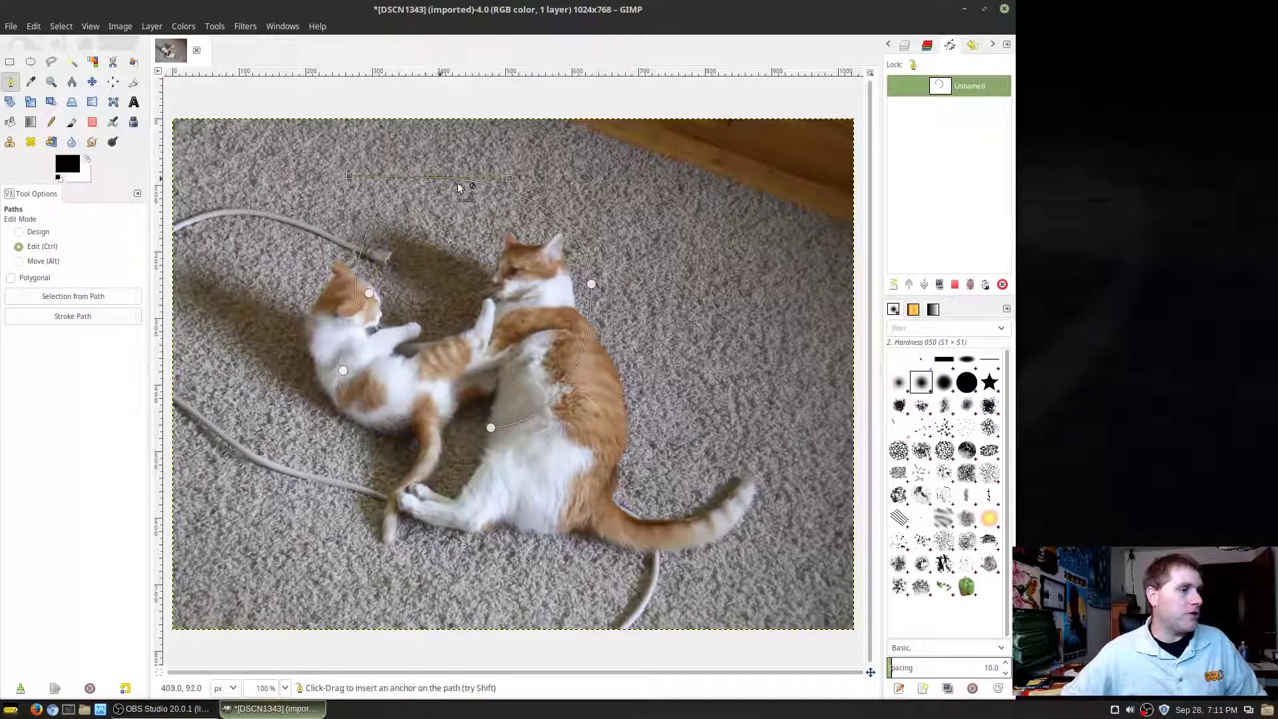
click(370, 296)
key(ctrl)
ctrl+click(344, 371)
ctrl+click(491, 430)
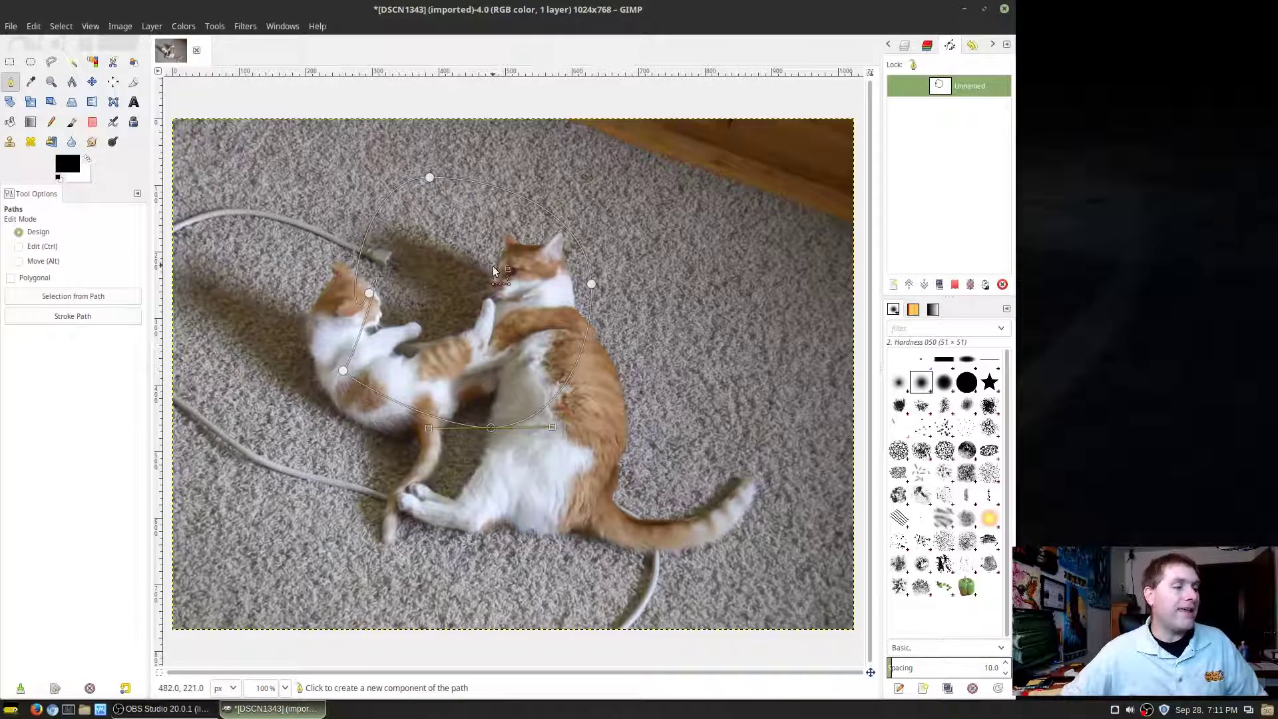
Delete the two path anchors placed over the kitten
click(369, 293)
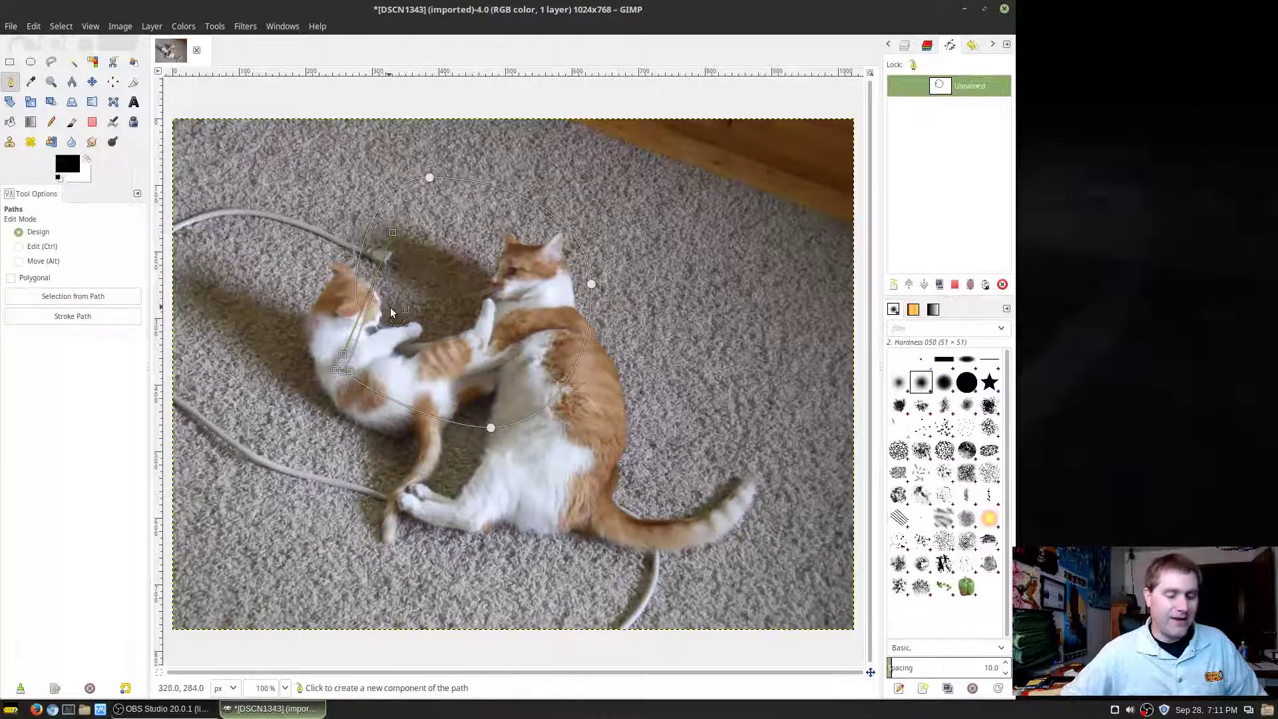
key(Delete)
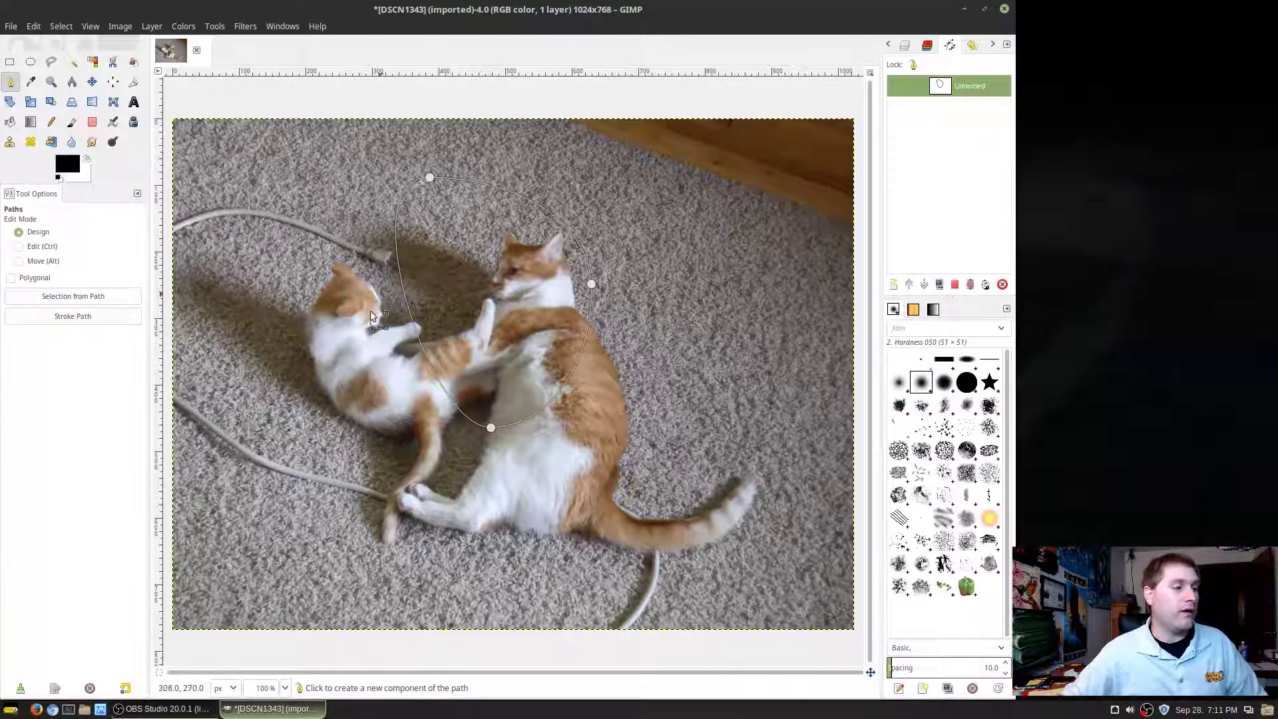
Try to place a separate anchor at the back of the kitten's head and connect it to the outline
click(318, 310)
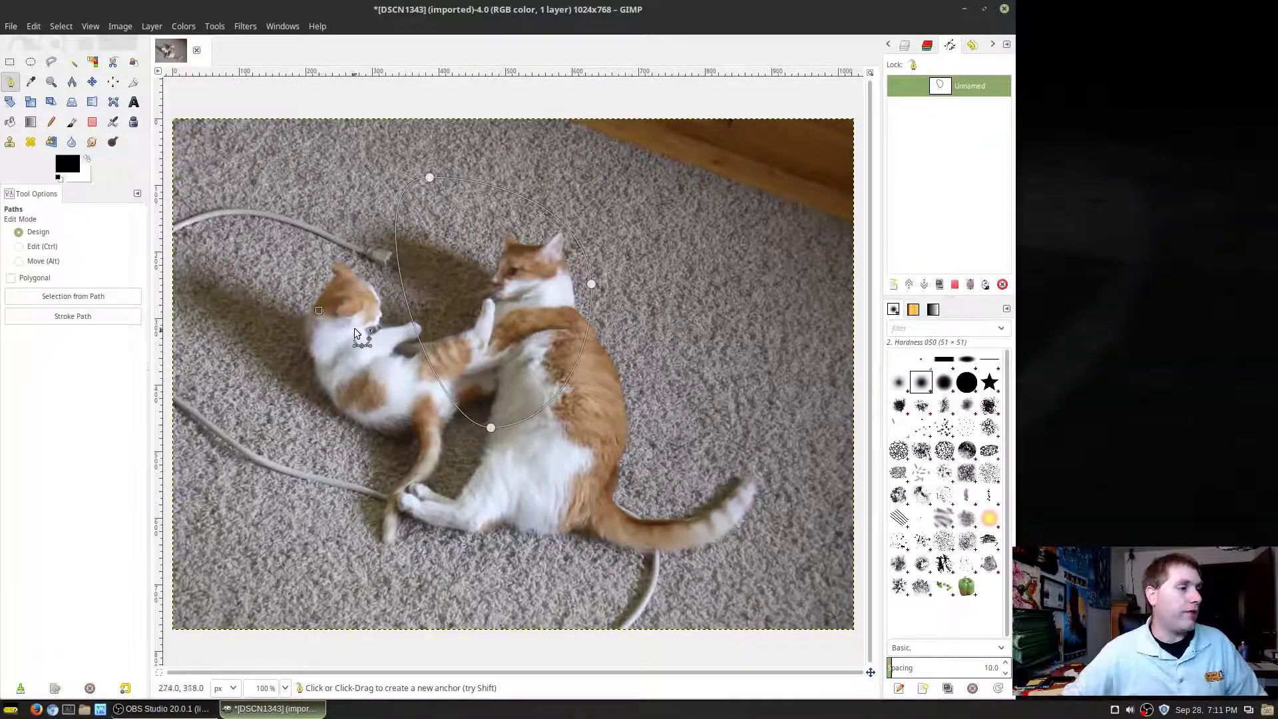
click(430, 180)
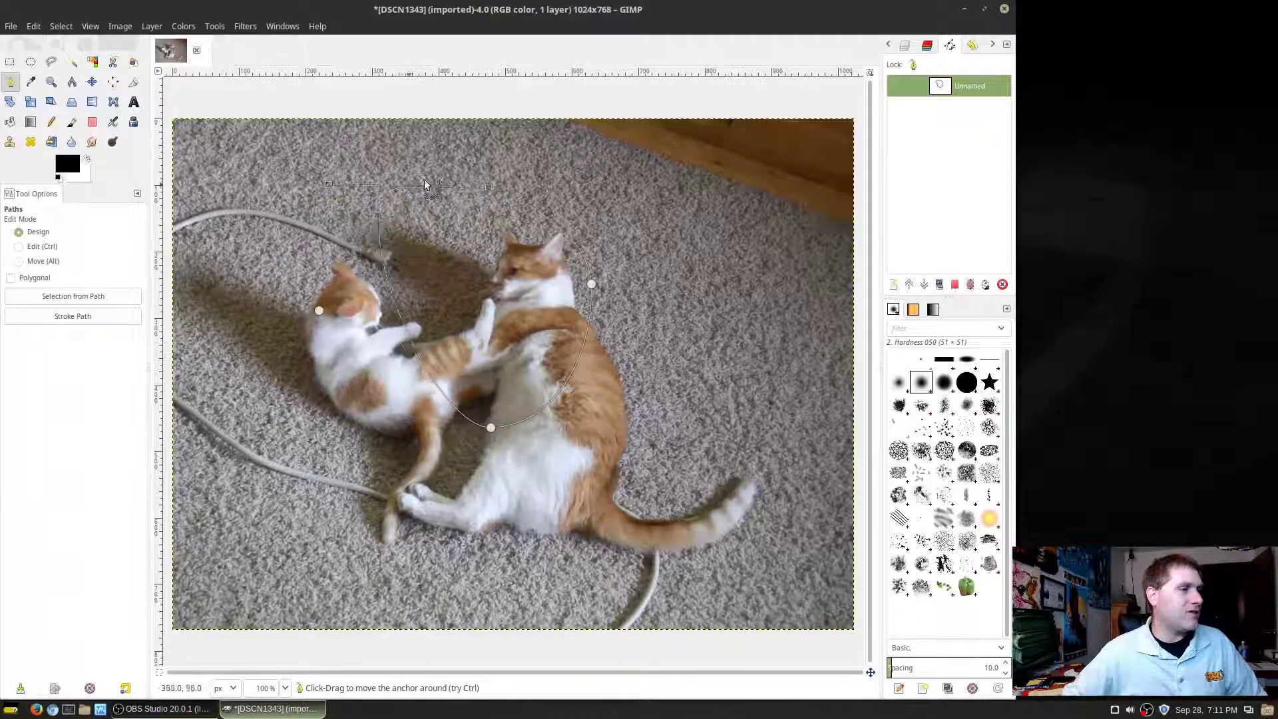
click(319, 309)
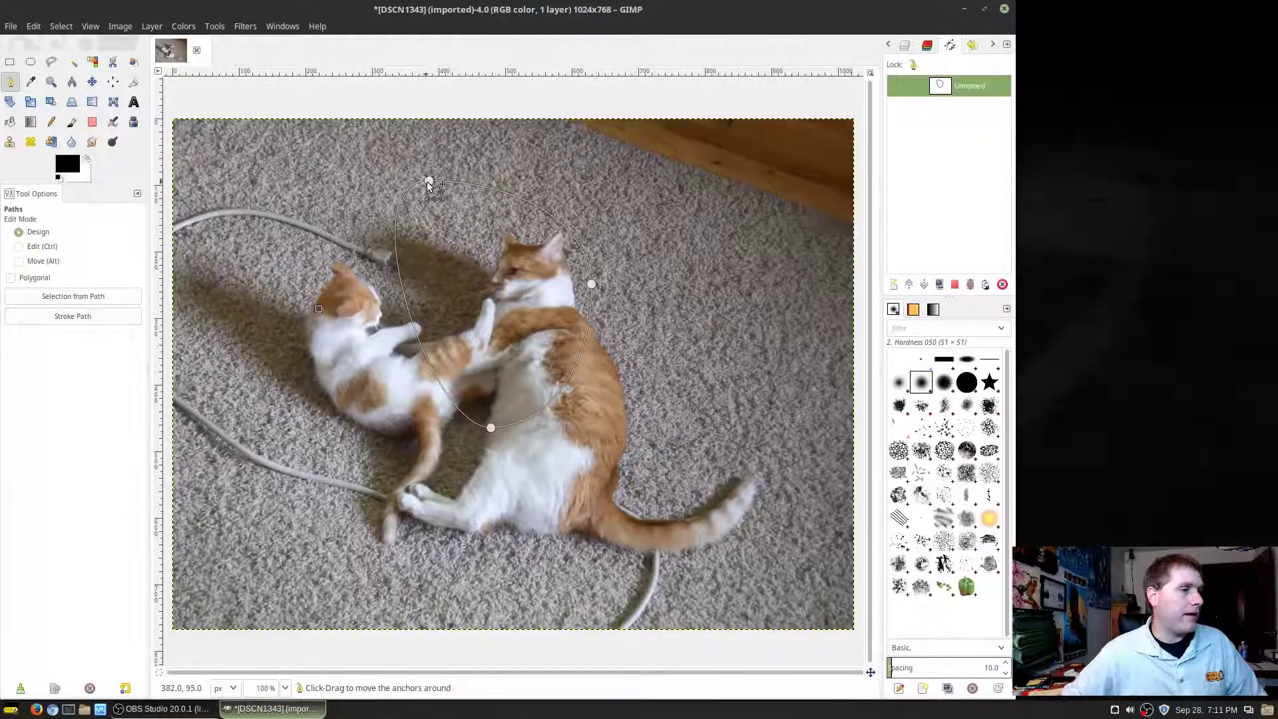
key(ctrl)
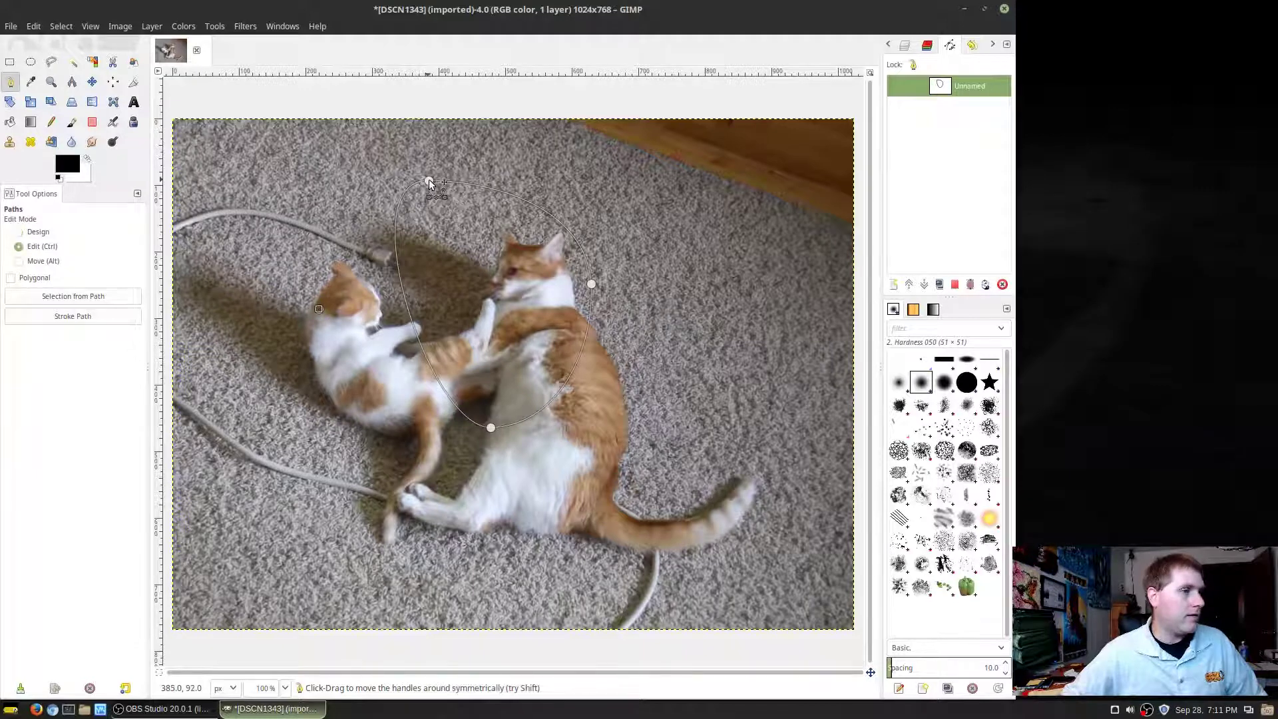
click(490, 428)
click(320, 310)
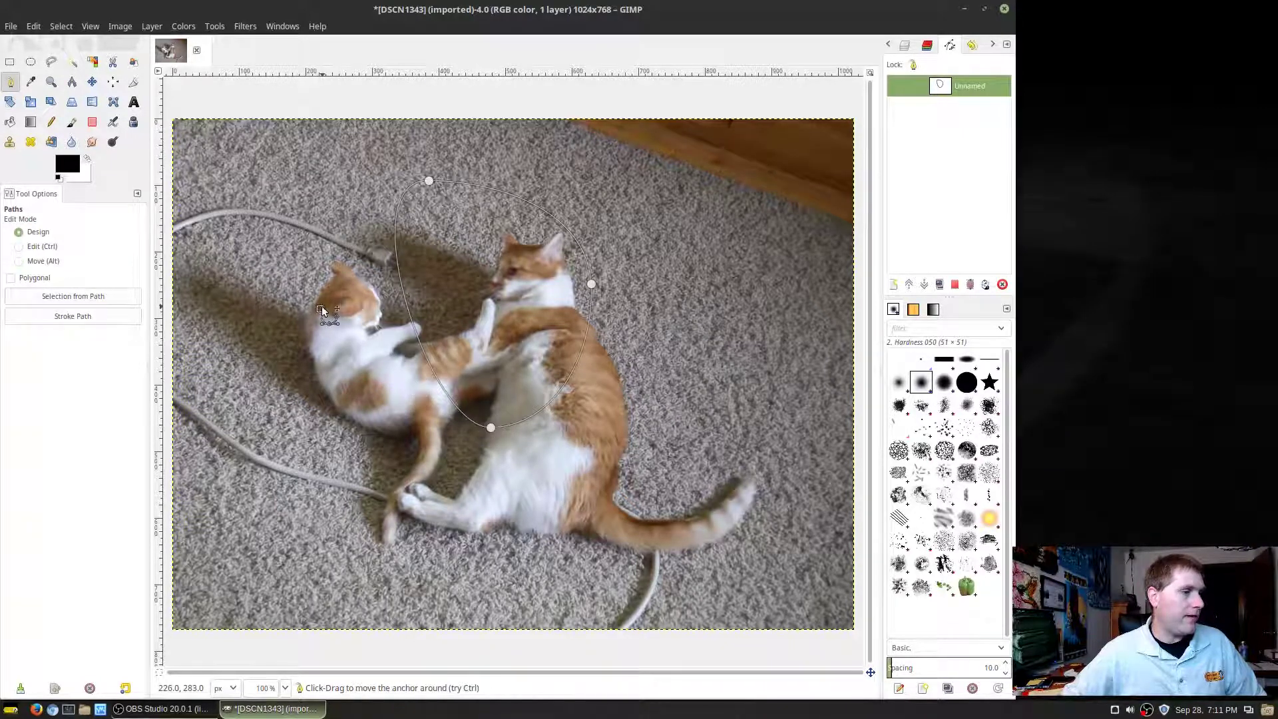
Bend the outline's curve outward toward the kitten and move the path's upper anchor slightly up toward the adult cat's side
click(390, 314)
drag(389, 314, 341, 310)
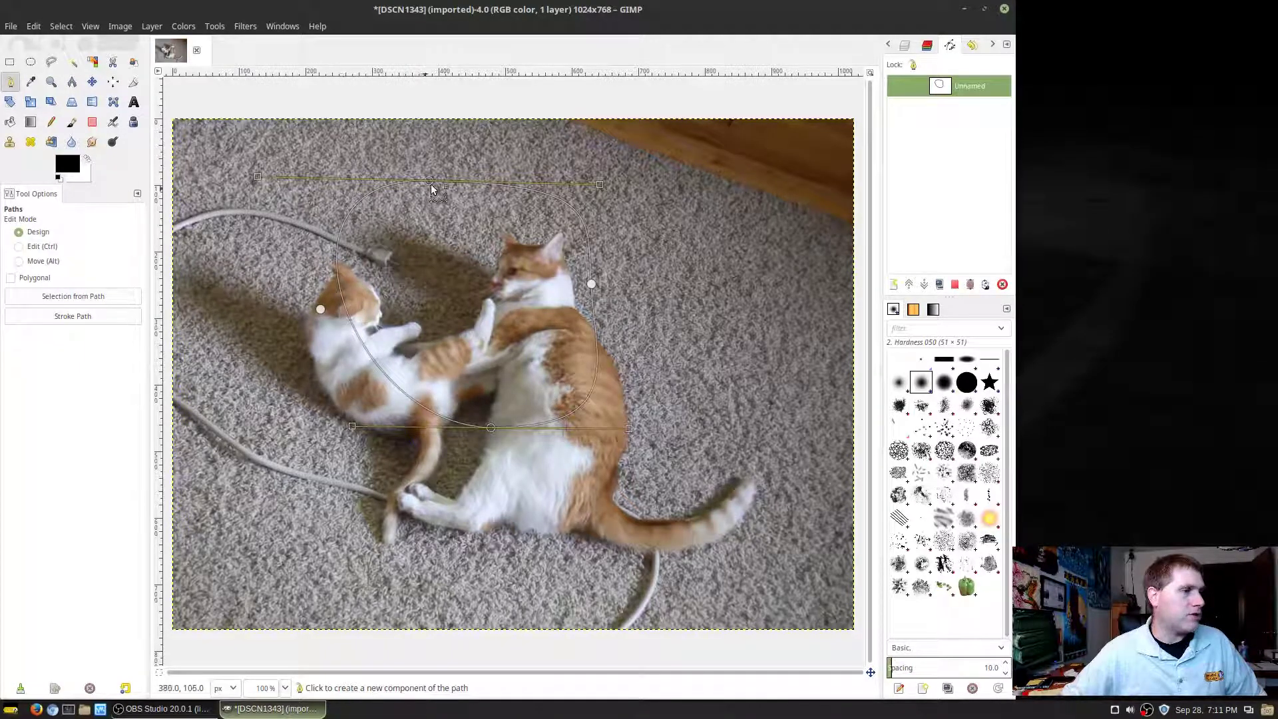
drag(428, 188, 467, 172)
Insert an anchor on the curve at the kitten's face and clean up the extra stray anchor beside it
key(ctrl)
ctrl+click(362, 292)
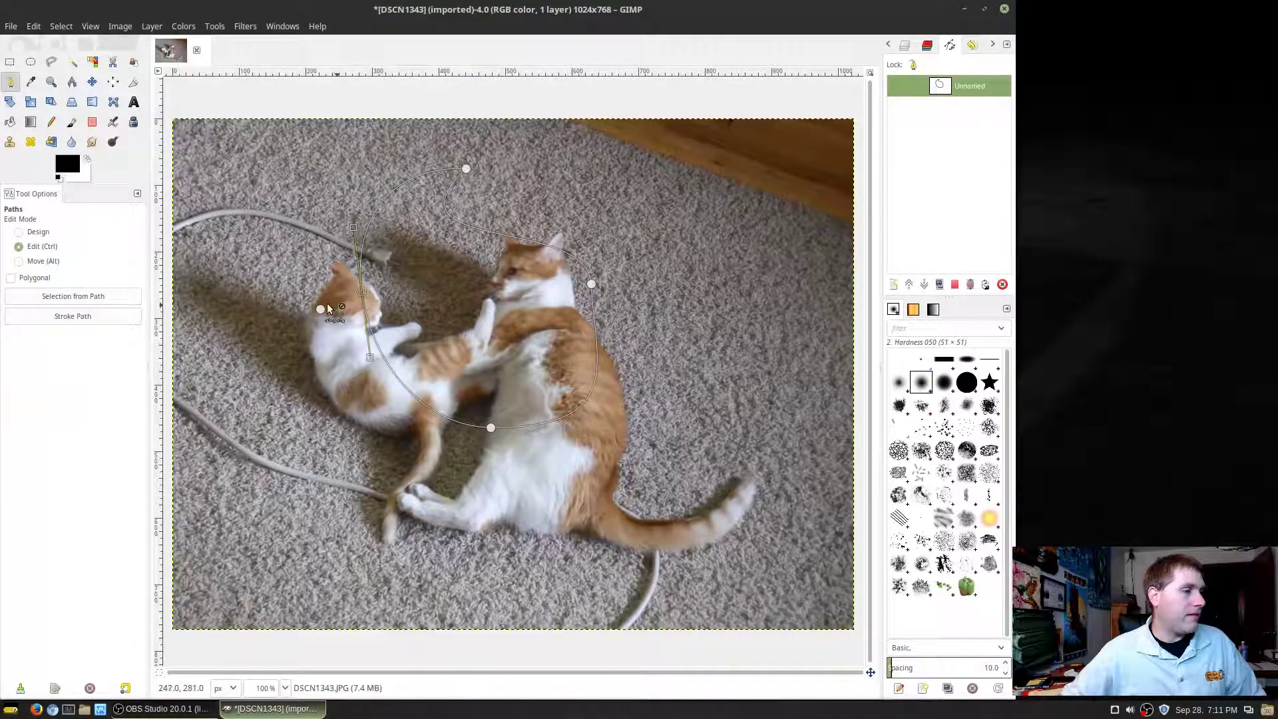
click(360, 296)
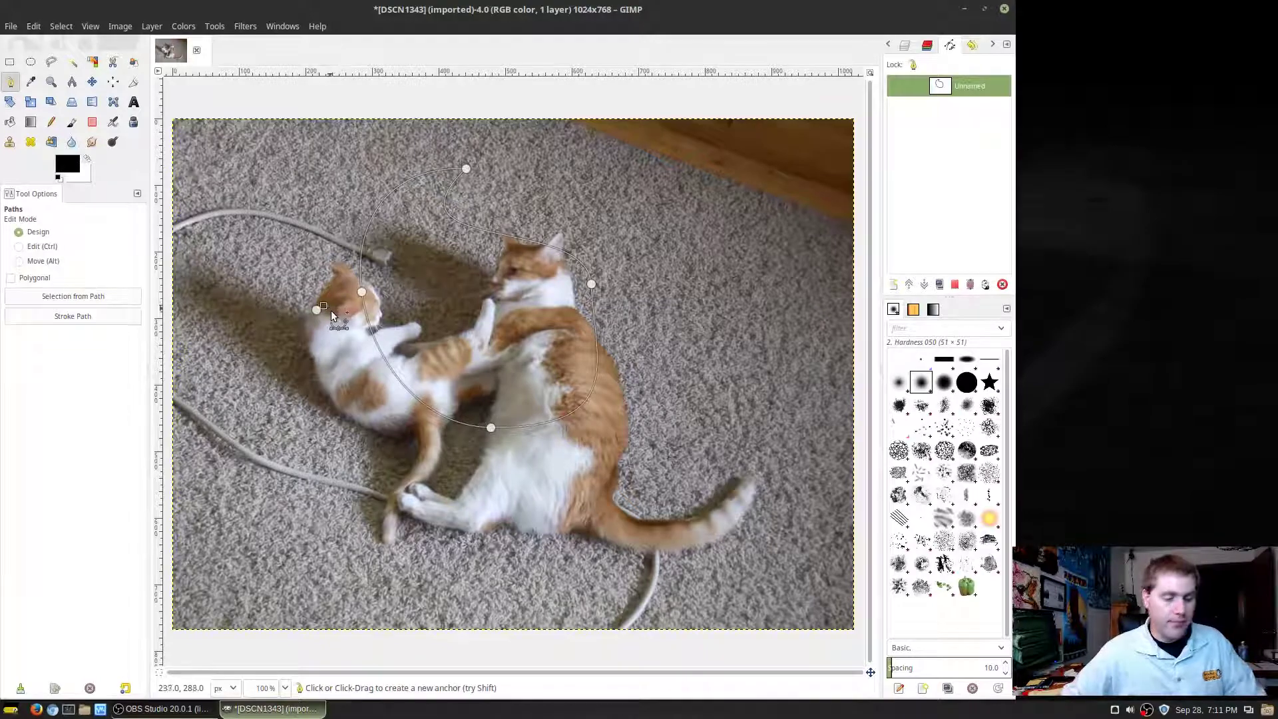
key(Delete)
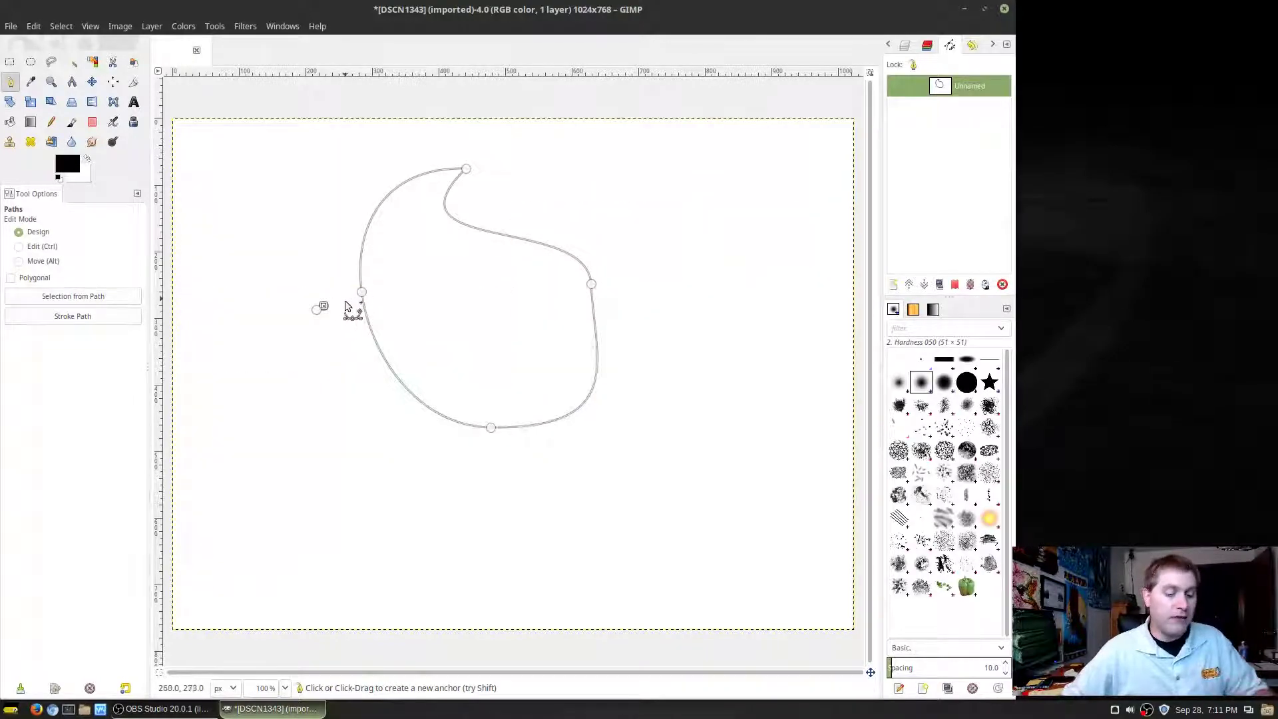
key(ctrl+z)
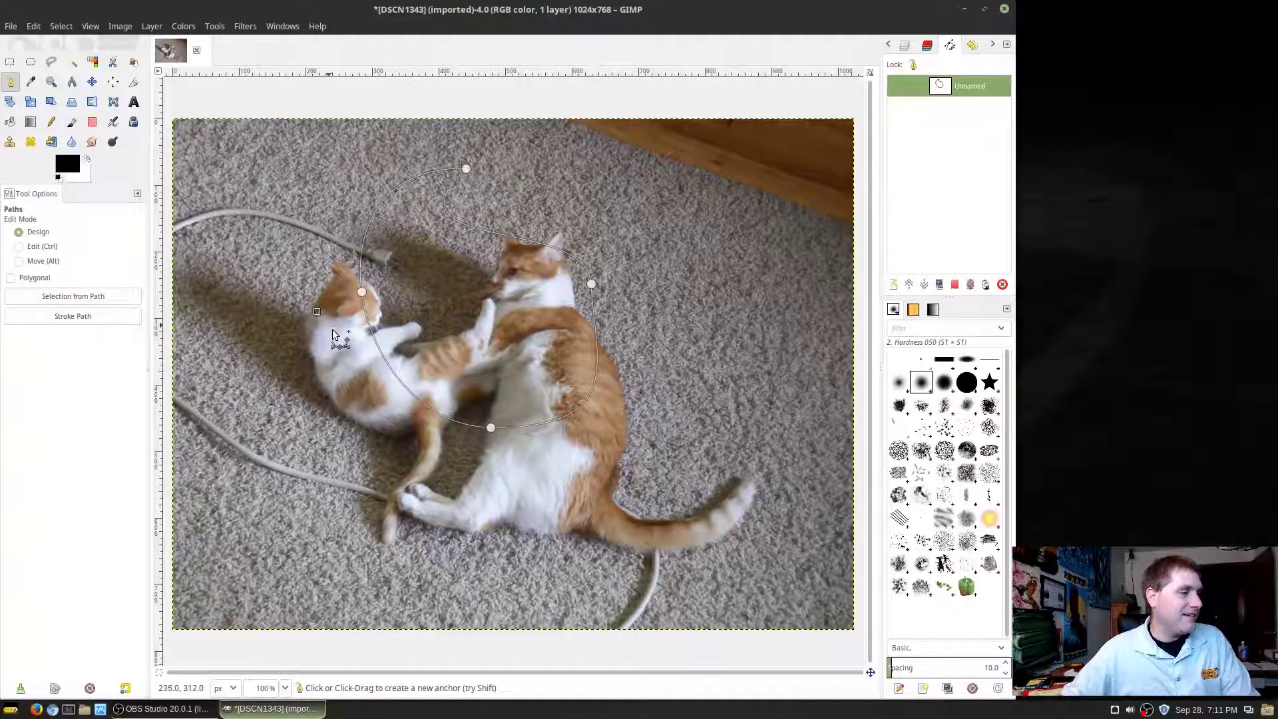
Move the inserted anchor from the kitten's face outward onto the middle of its head
drag(361, 293, 335, 295)
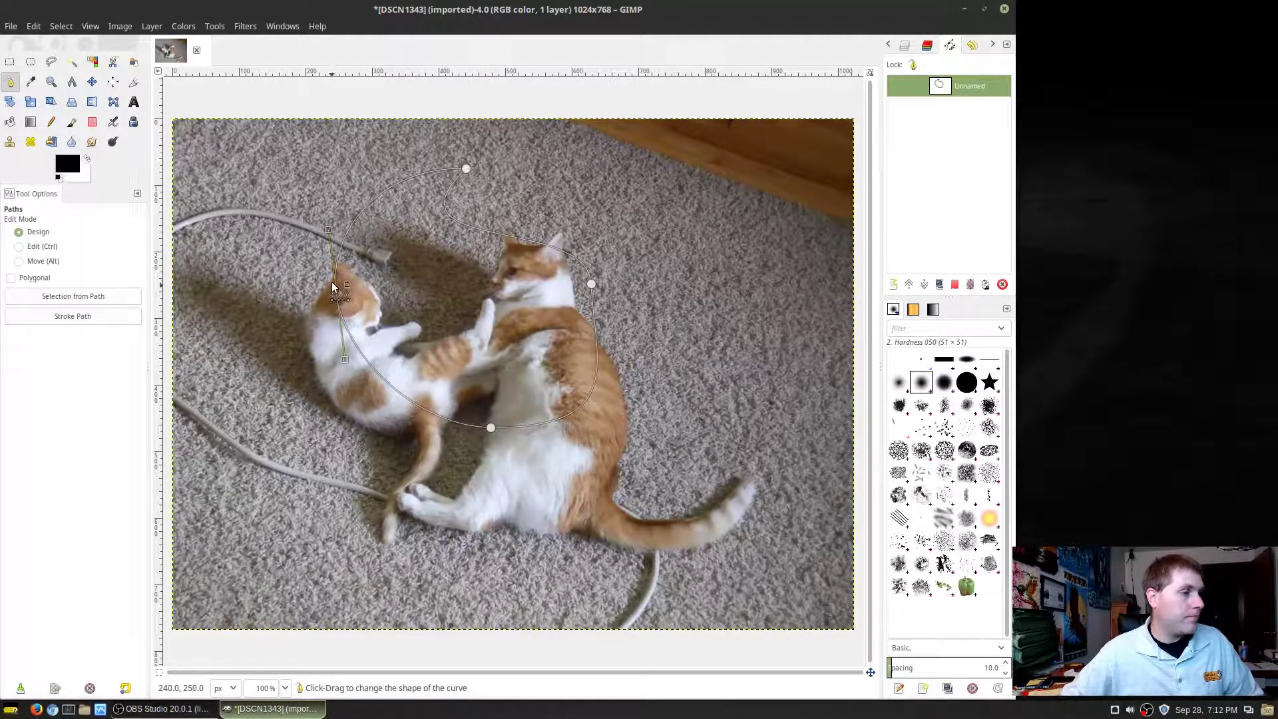
key(ctrl)
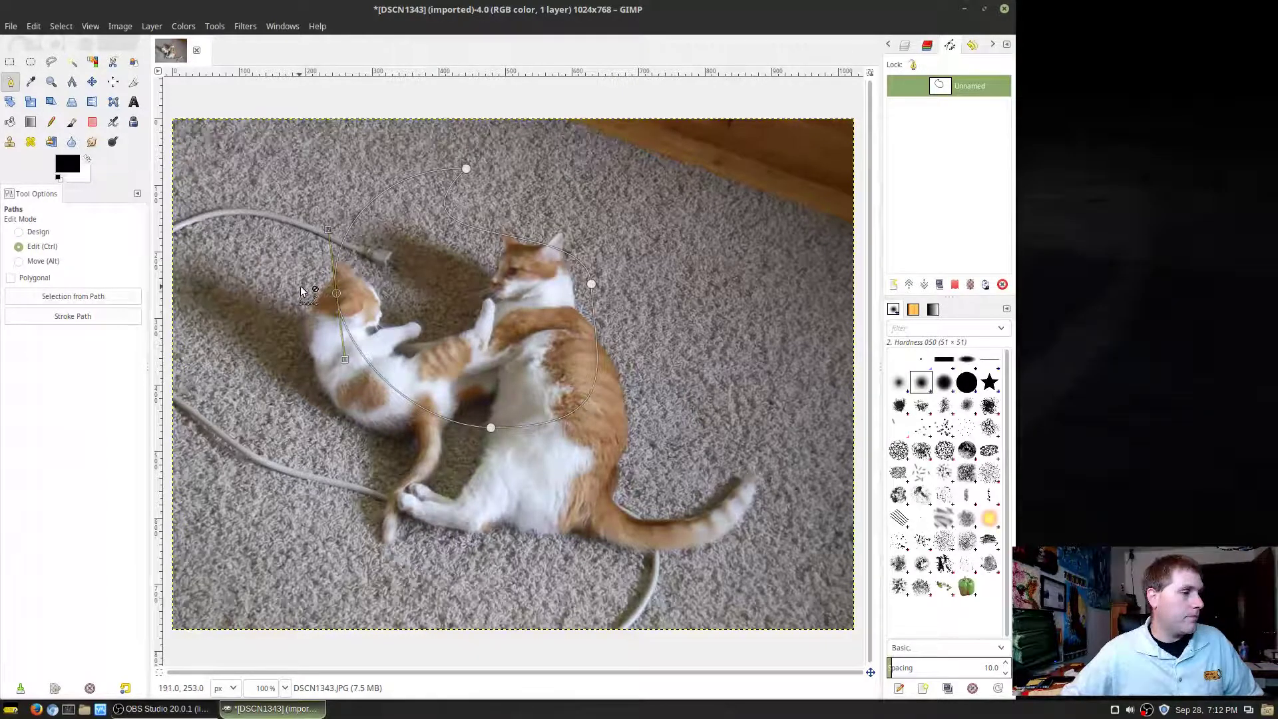
key(alt)
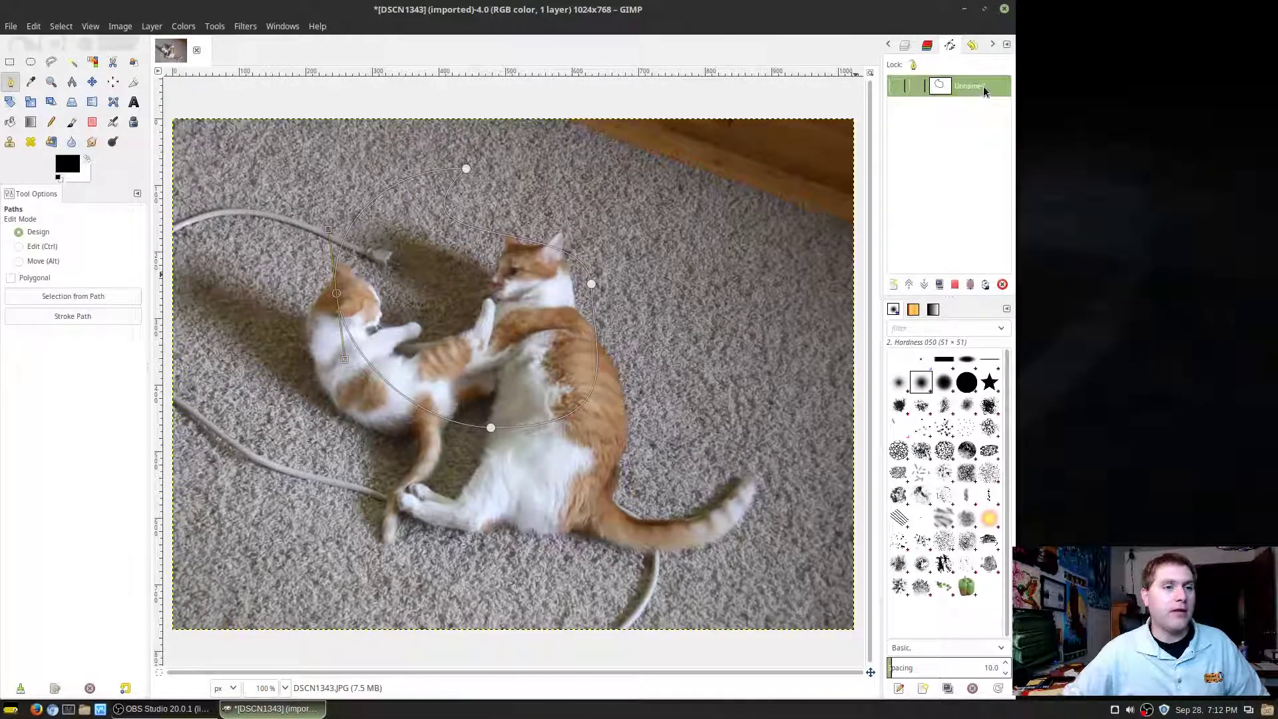
Switch to Rectangle Select and toggle the existing path's visibility off and on, leaving it shown over the photo
click(897, 88)
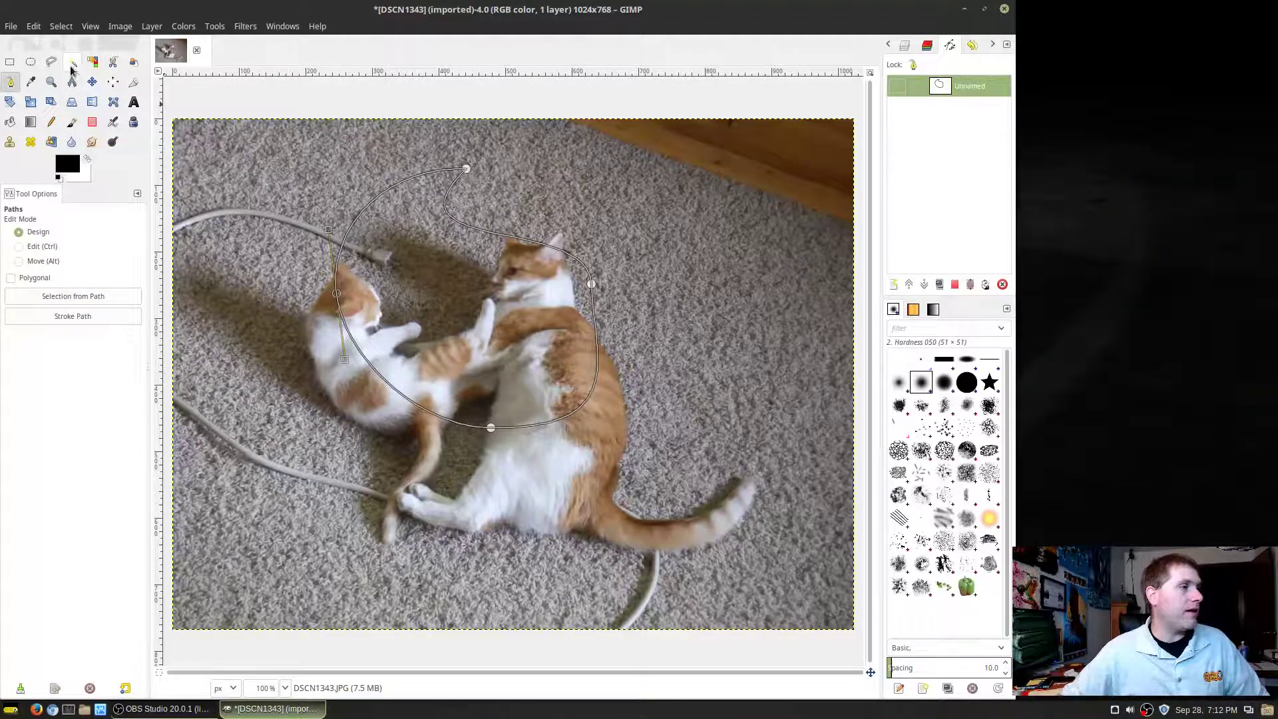
click(11, 64)
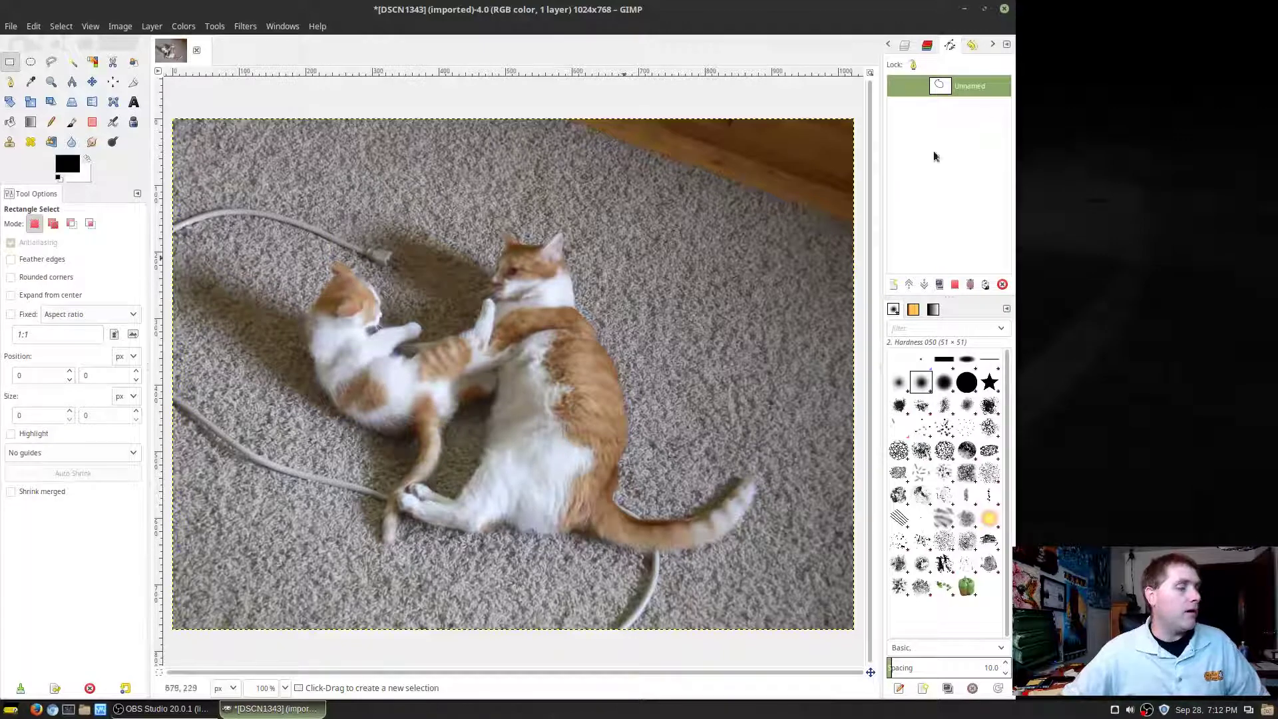
click(897, 88)
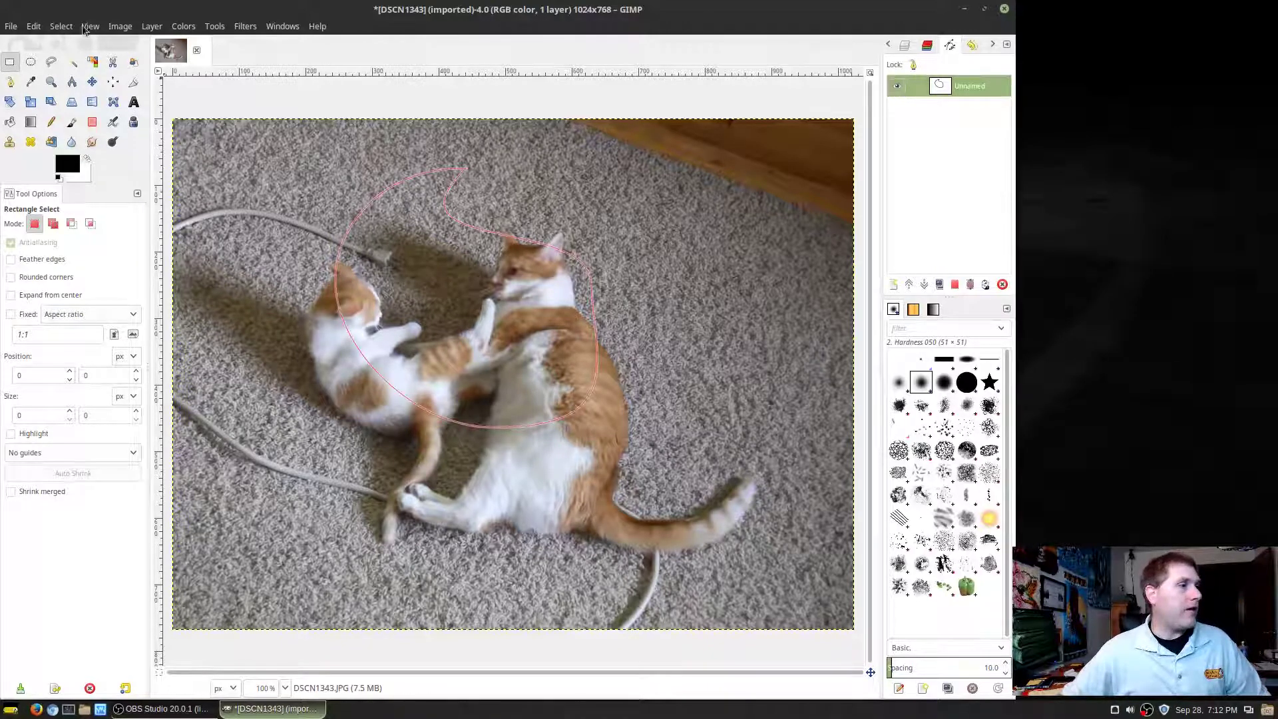
click(898, 89)
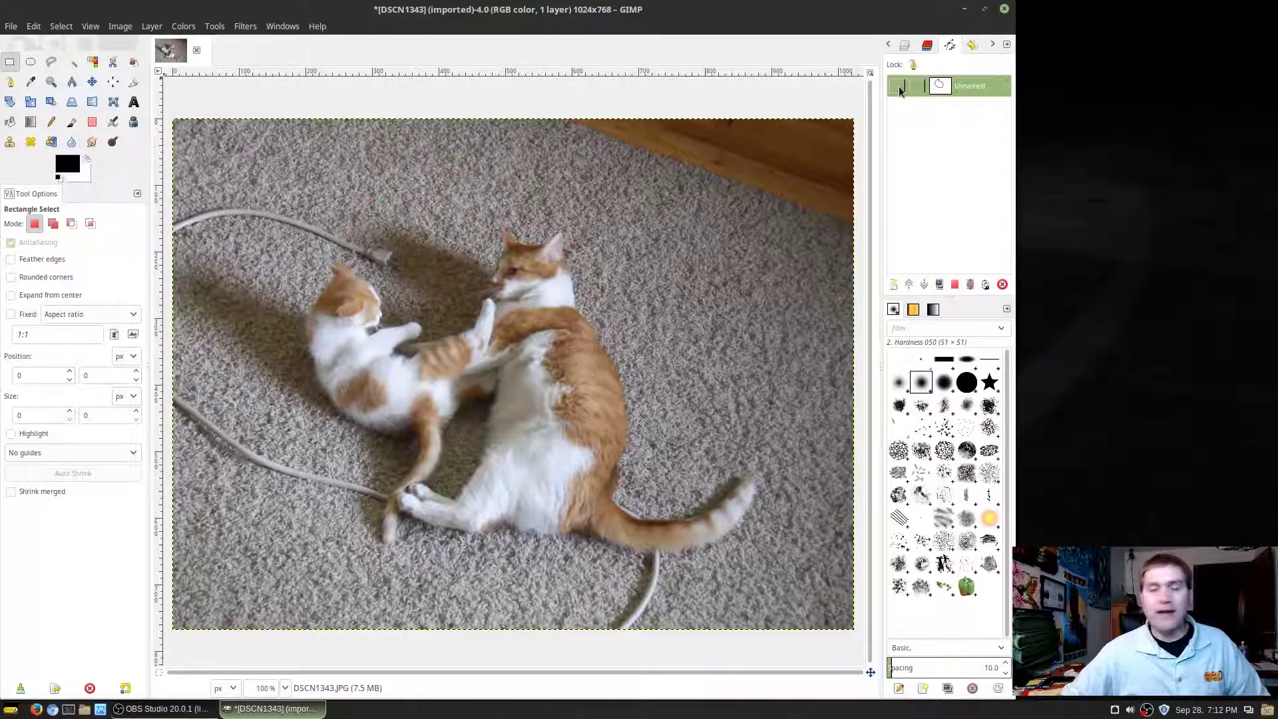
click(897, 87)
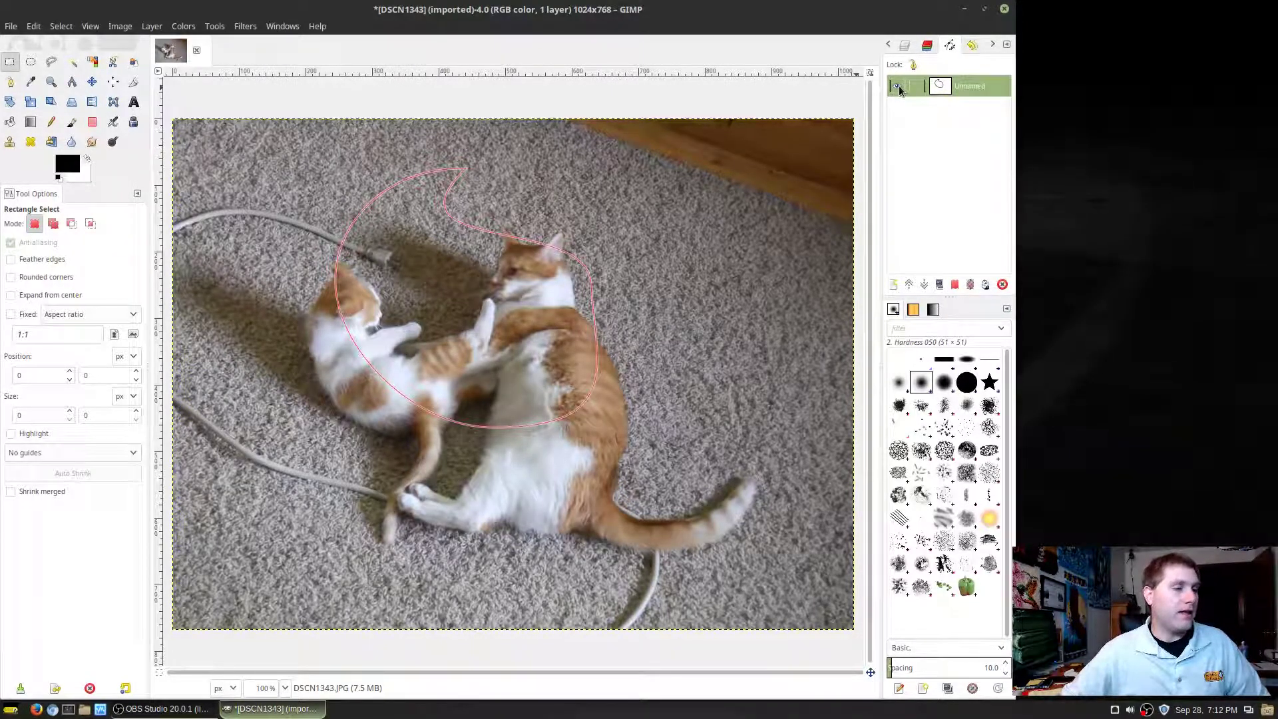
Reactivate the path with the Paths tool and adjust the anchor beside the adult cat's neck, pulling its upper handle upward
click(10, 81)
click(899, 88)
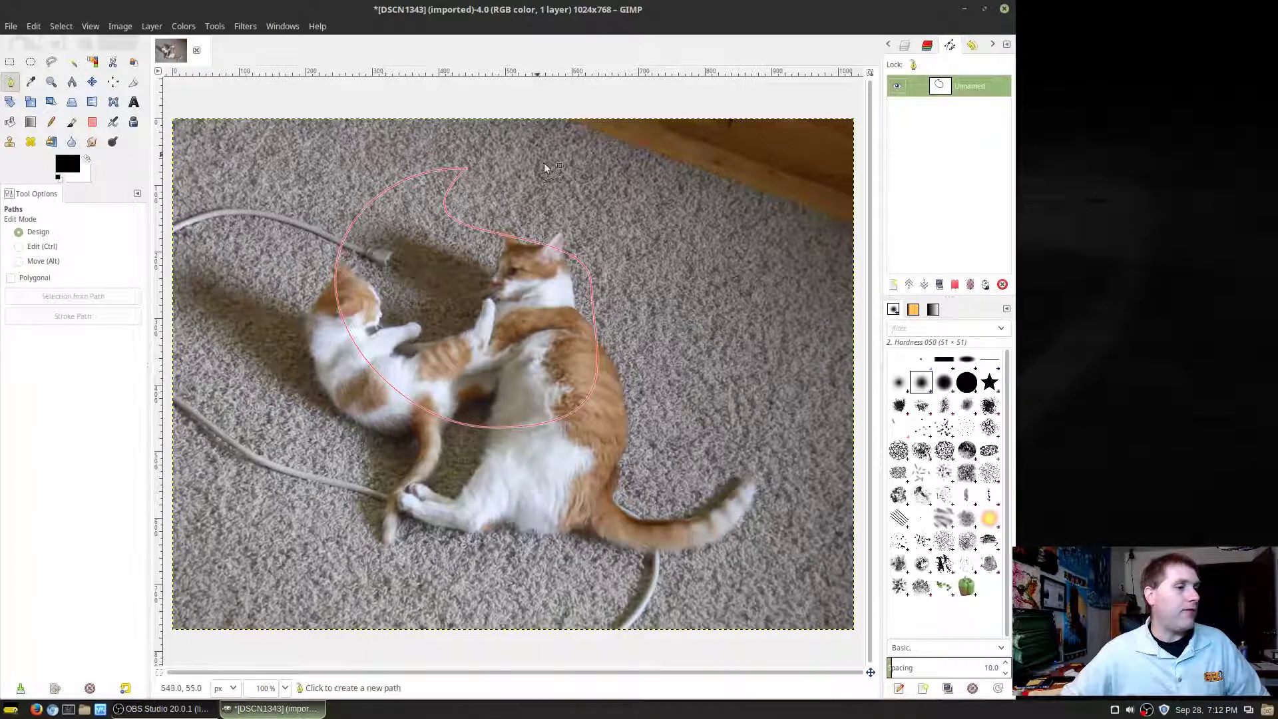
click(577, 261)
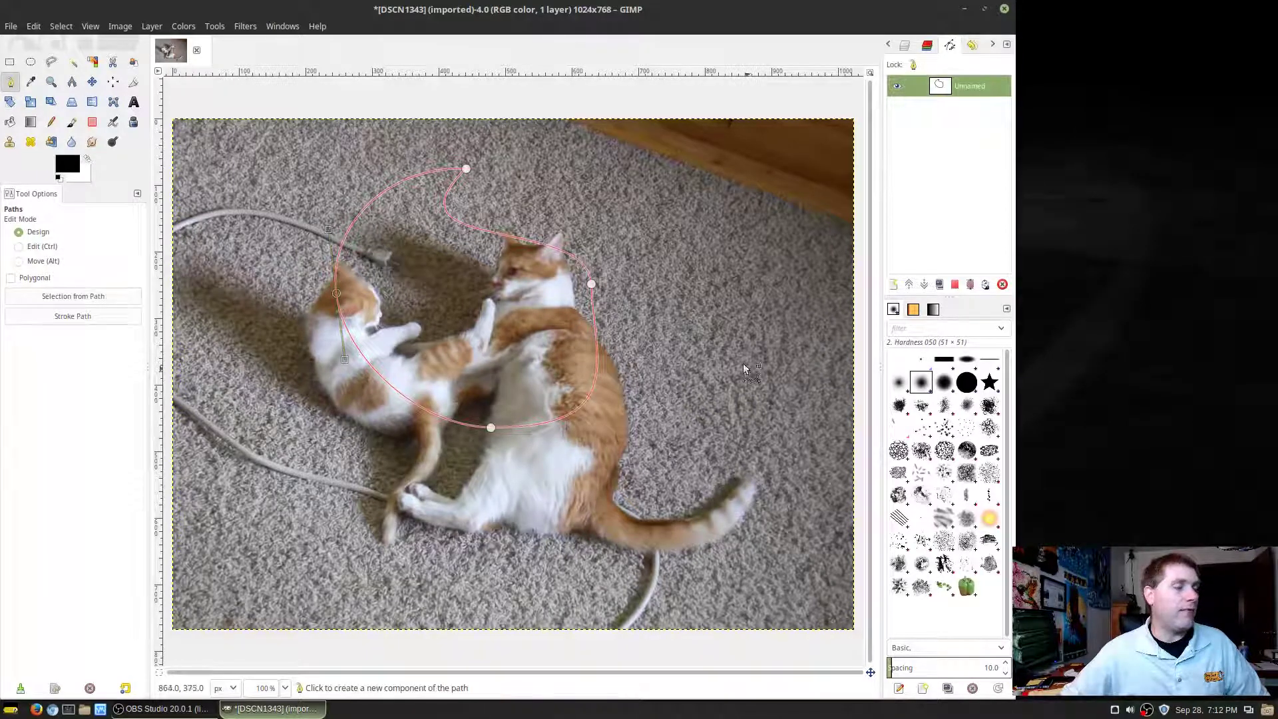
click(592, 285)
mouse_move(594, 290)
mouse_down()
mouse_move(639, 297)
mouse_move(601, 291)
mouse_up()
drag(597, 218, 591, 188)
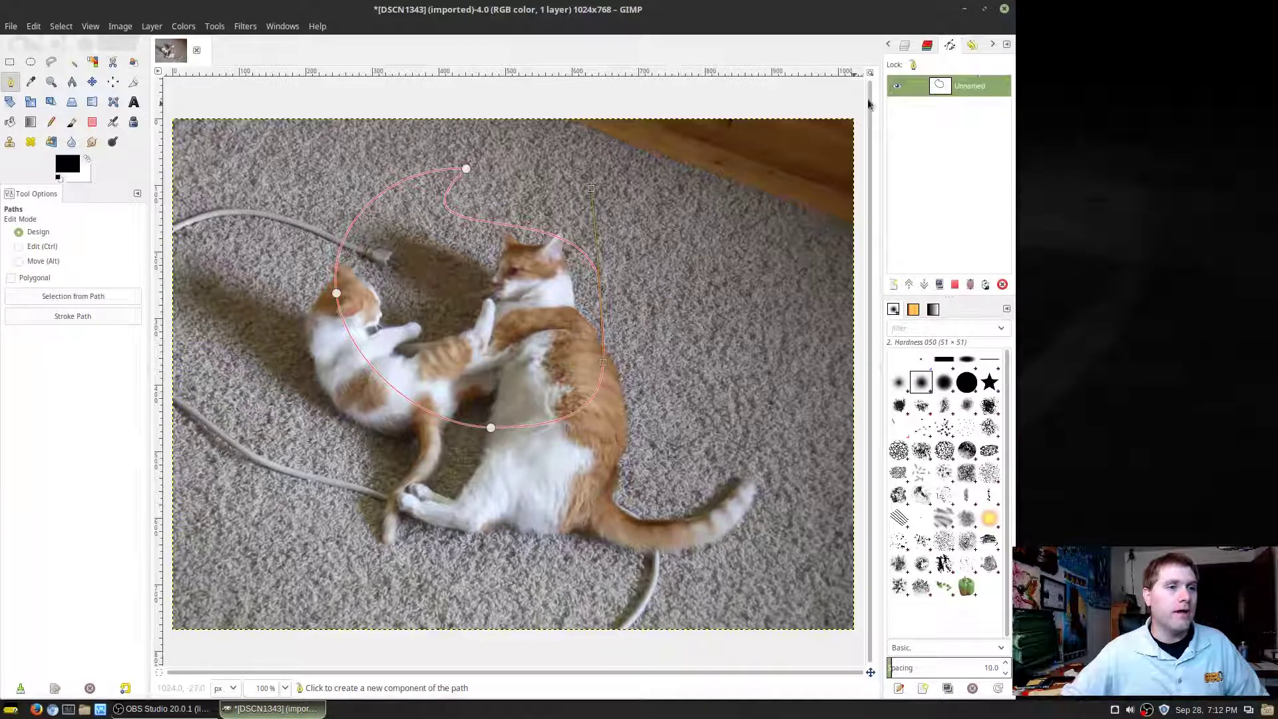
Hide the existing path and deactivate it by switching to Rectangle Select and back to the Paths tool
click(897, 85)
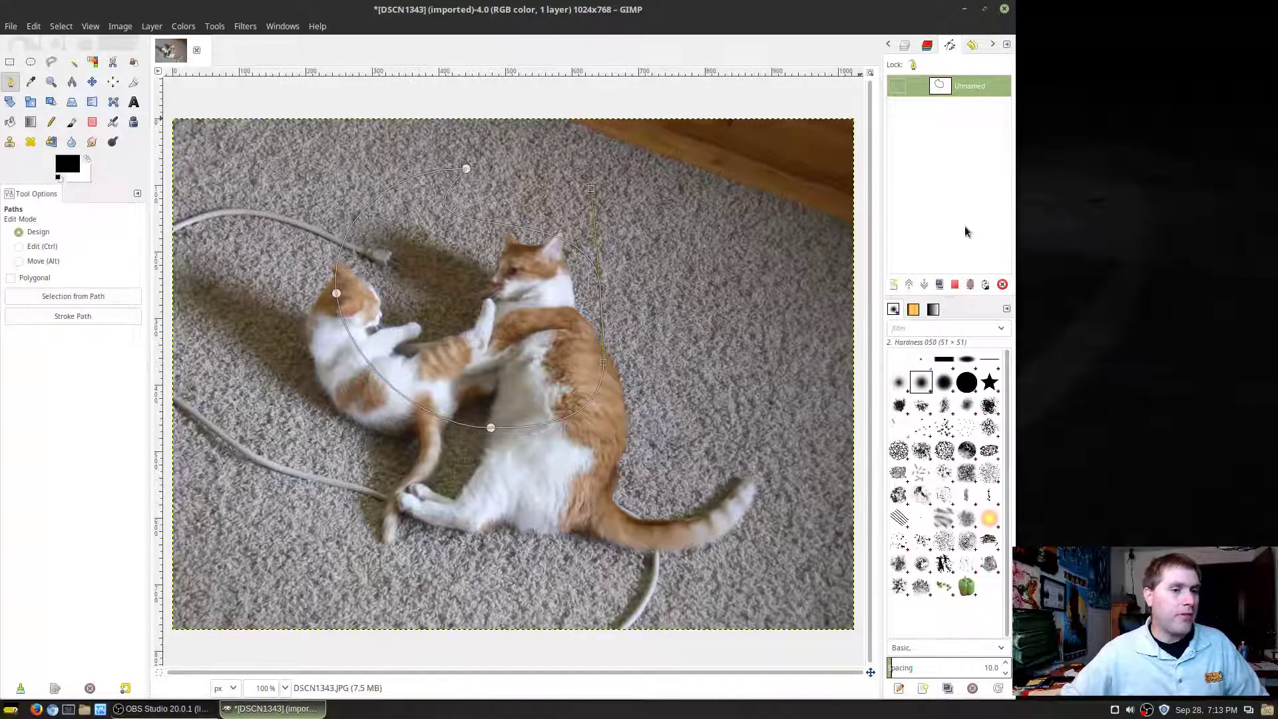
click(10, 62)
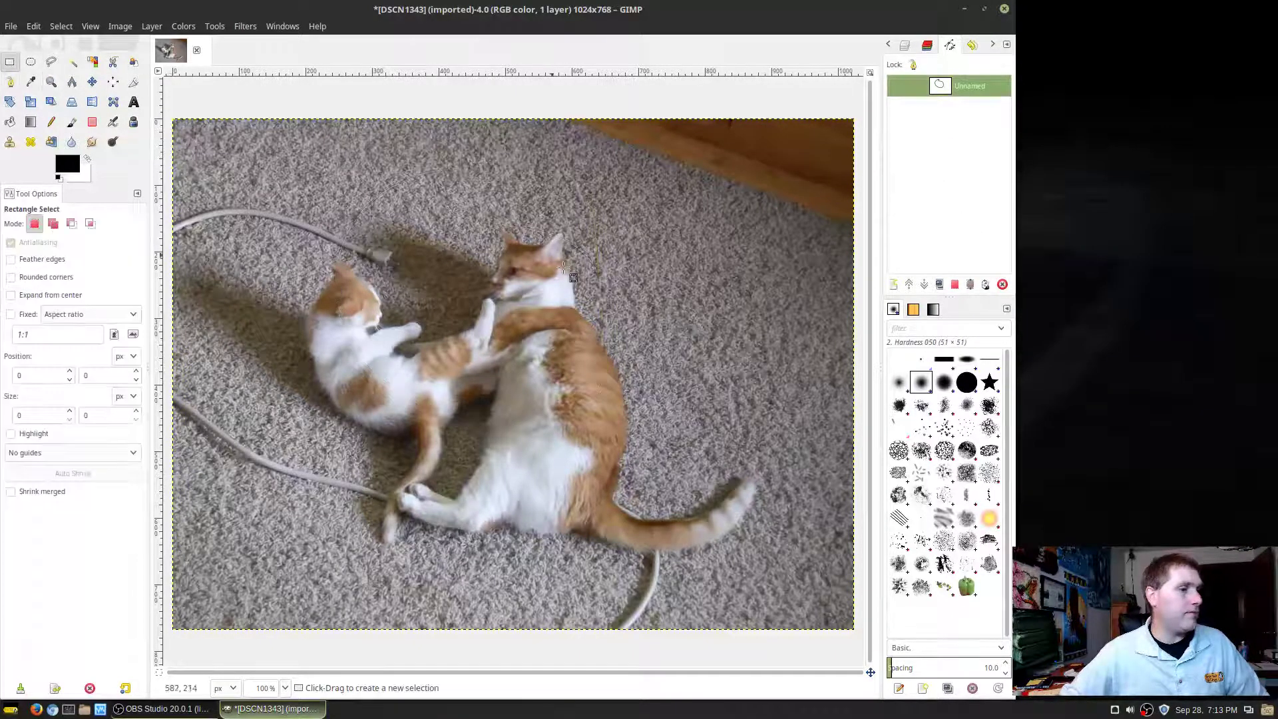
click(10, 82)
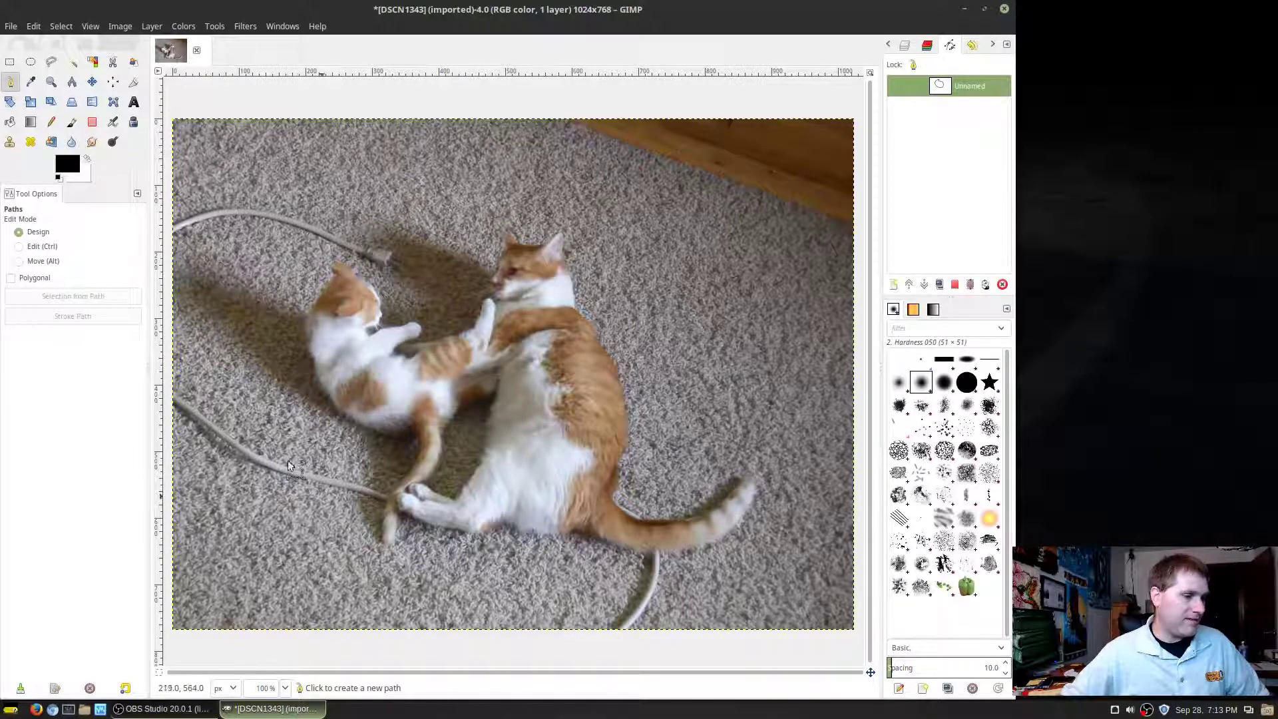
Start a new path at the kitten's ear tip and place anchors along its forehead, nose and chin to the chest
scroll(278, 276, up, 3)
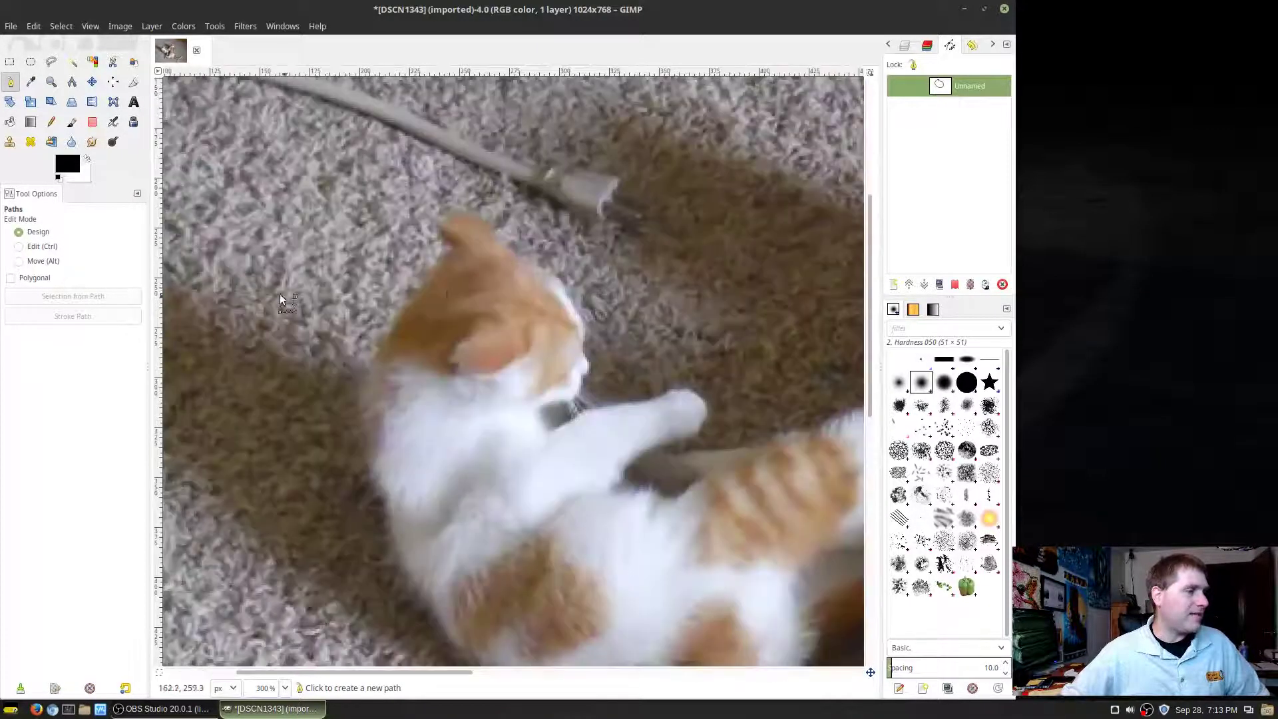
click(457, 207)
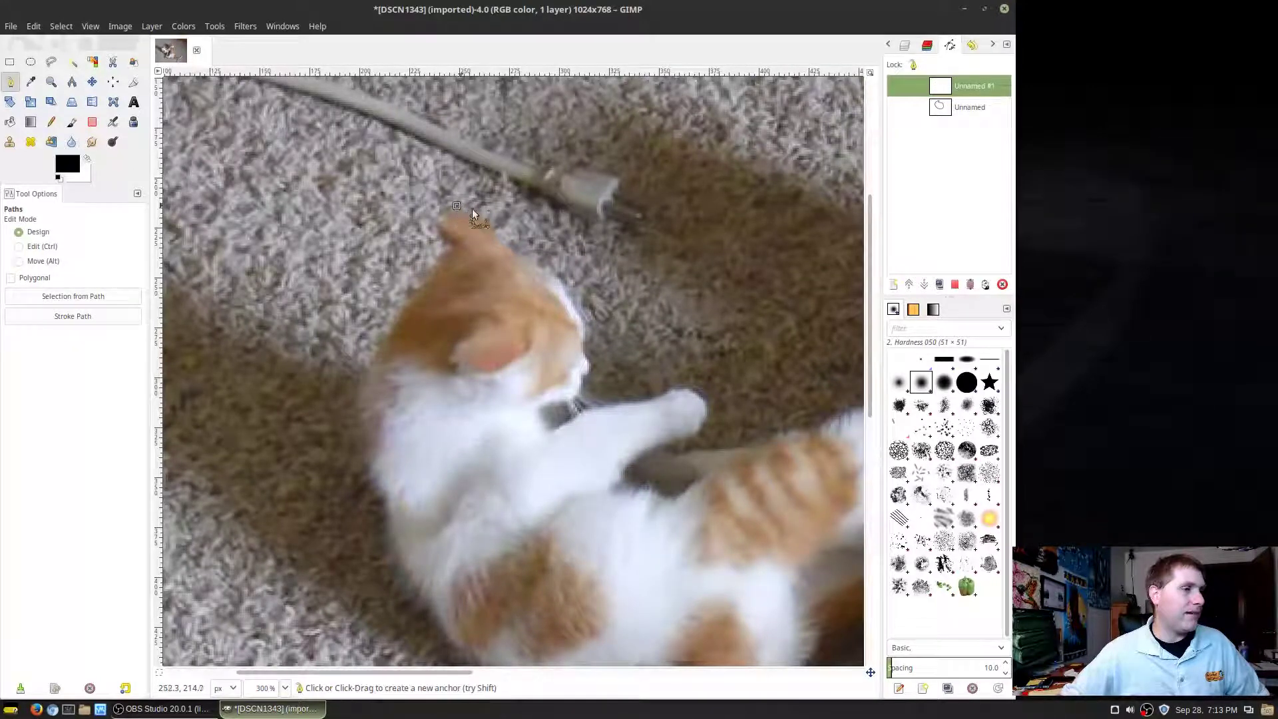
click(502, 243)
click(558, 277)
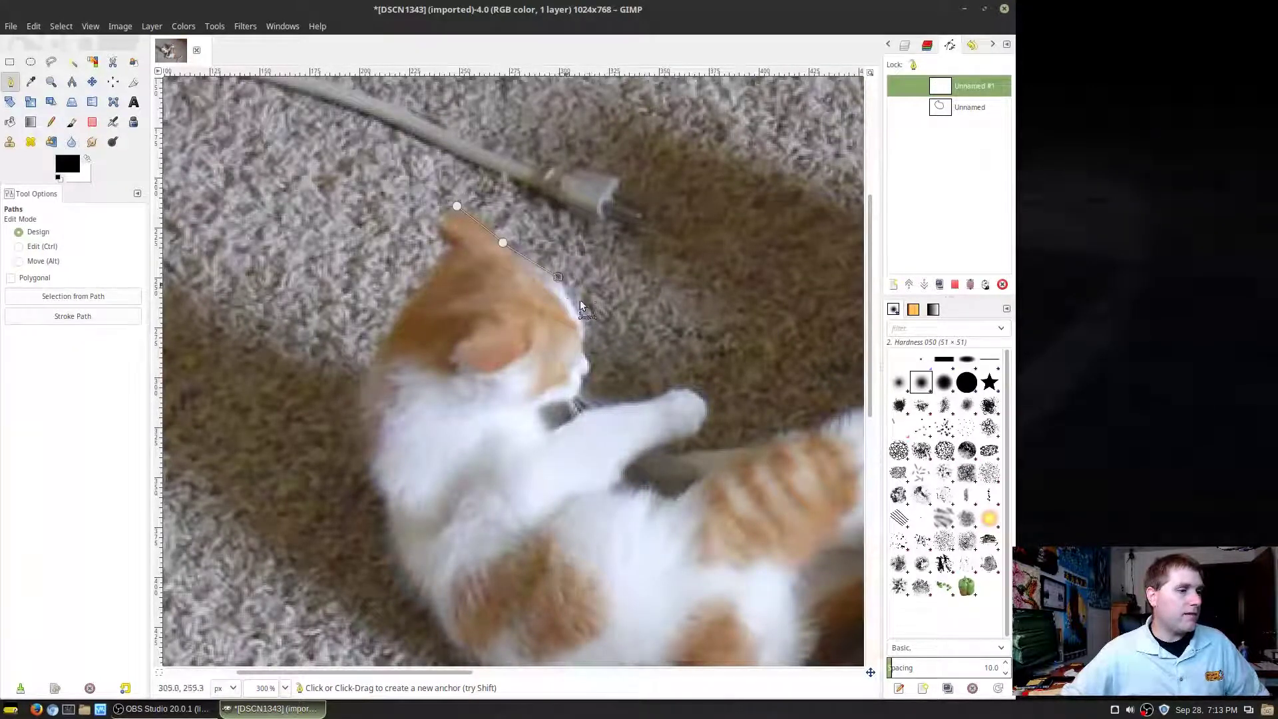
click(583, 322)
click(579, 352)
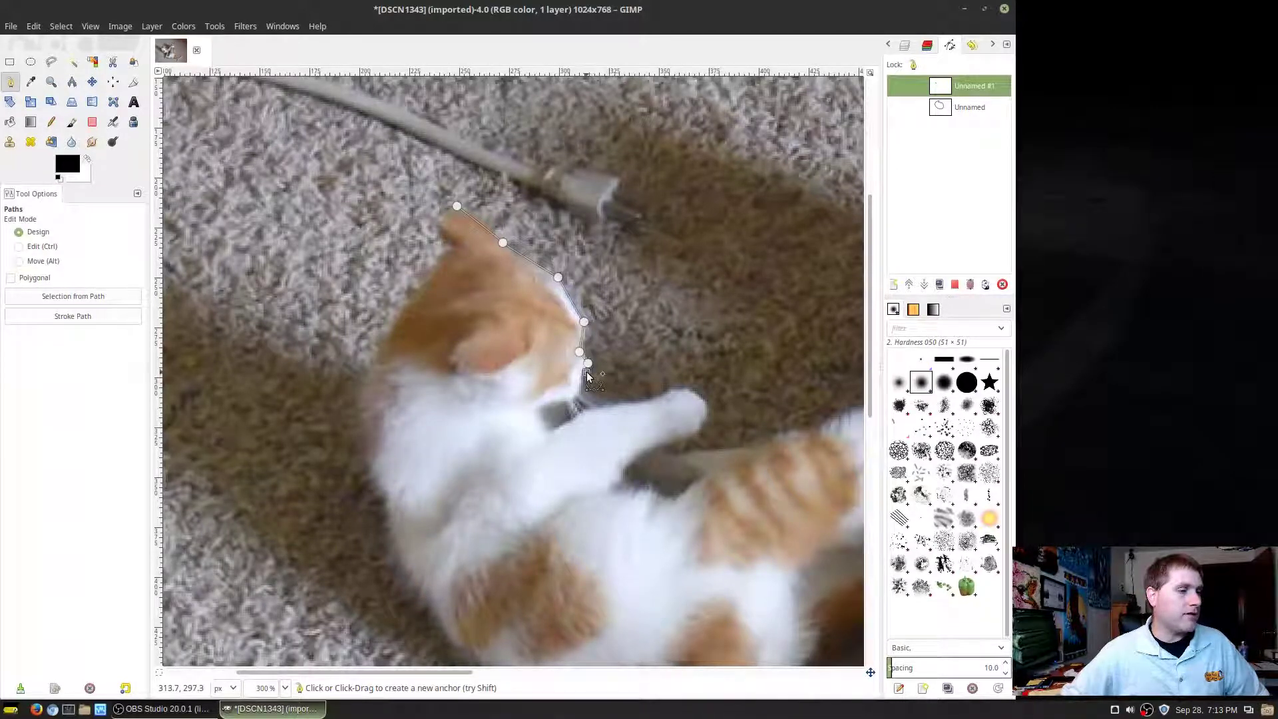
click(539, 406)
click(546, 430)
Continue the path with anchors along the kitten's outstretched front leg, around its paw and back to the belly
click(588, 410)
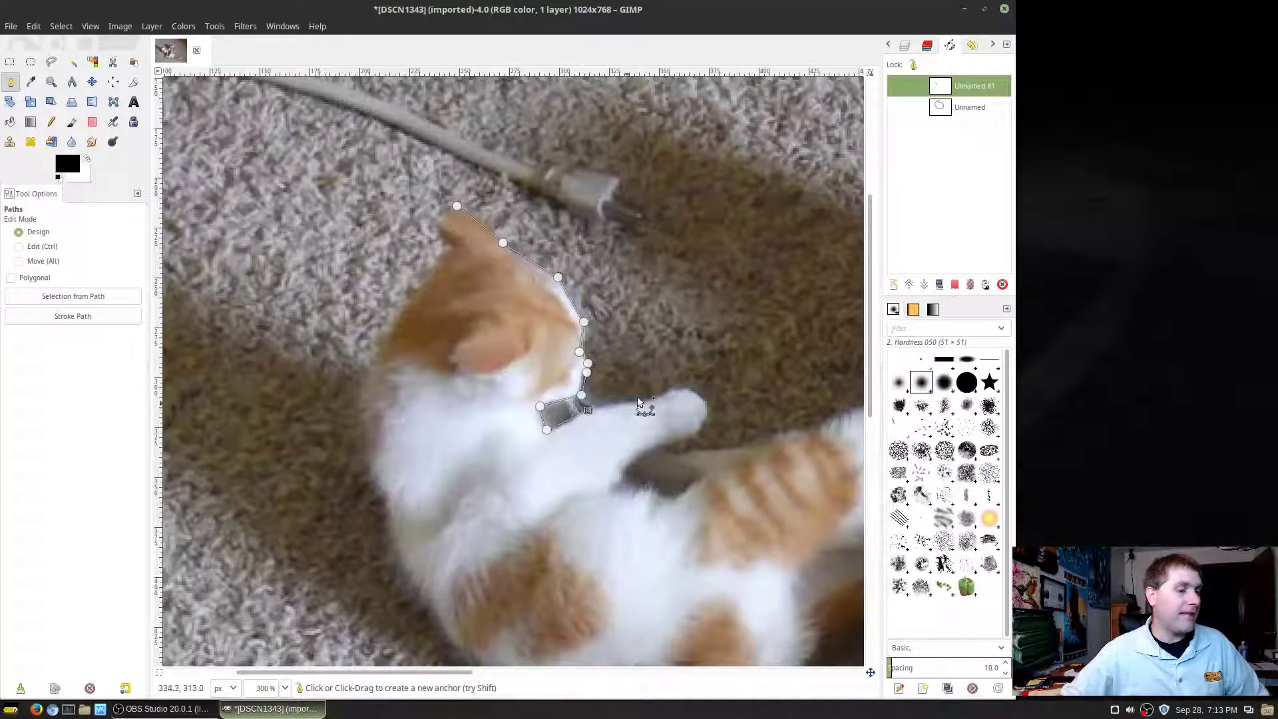
click(661, 398)
click(667, 389)
click(687, 388)
click(705, 418)
click(621, 480)
click(627, 488)
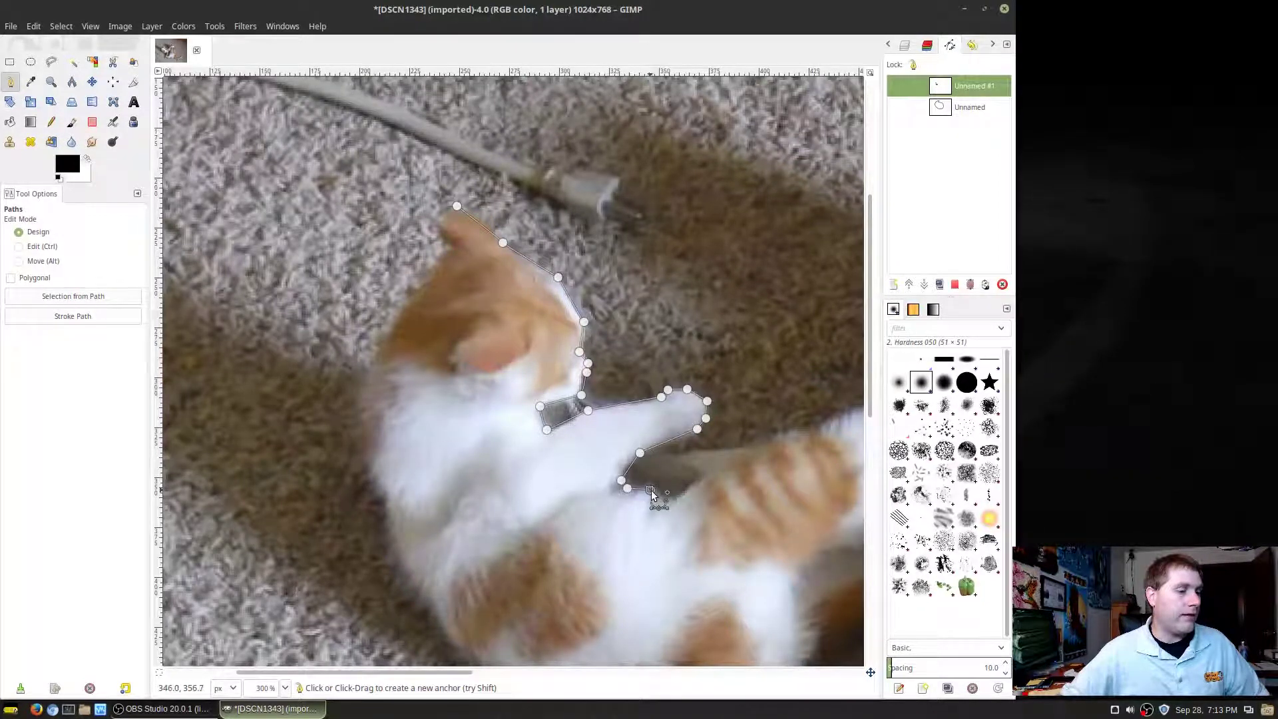
Extend the path from the kitten's belly along the upper edge of its striped hind leg
click(672, 499)
click(697, 480)
scroll(731, 436, down, 3)
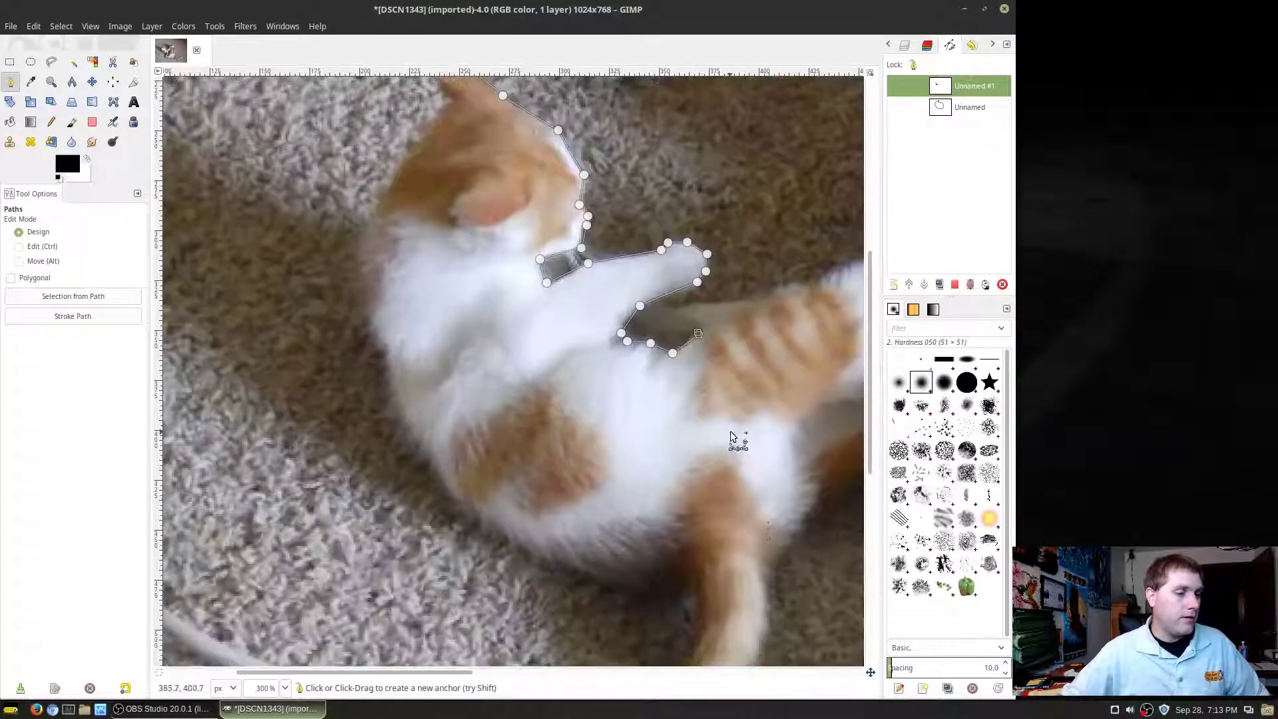
drag(463, 672, 535, 634)
drag(530, 315, 547, 309)
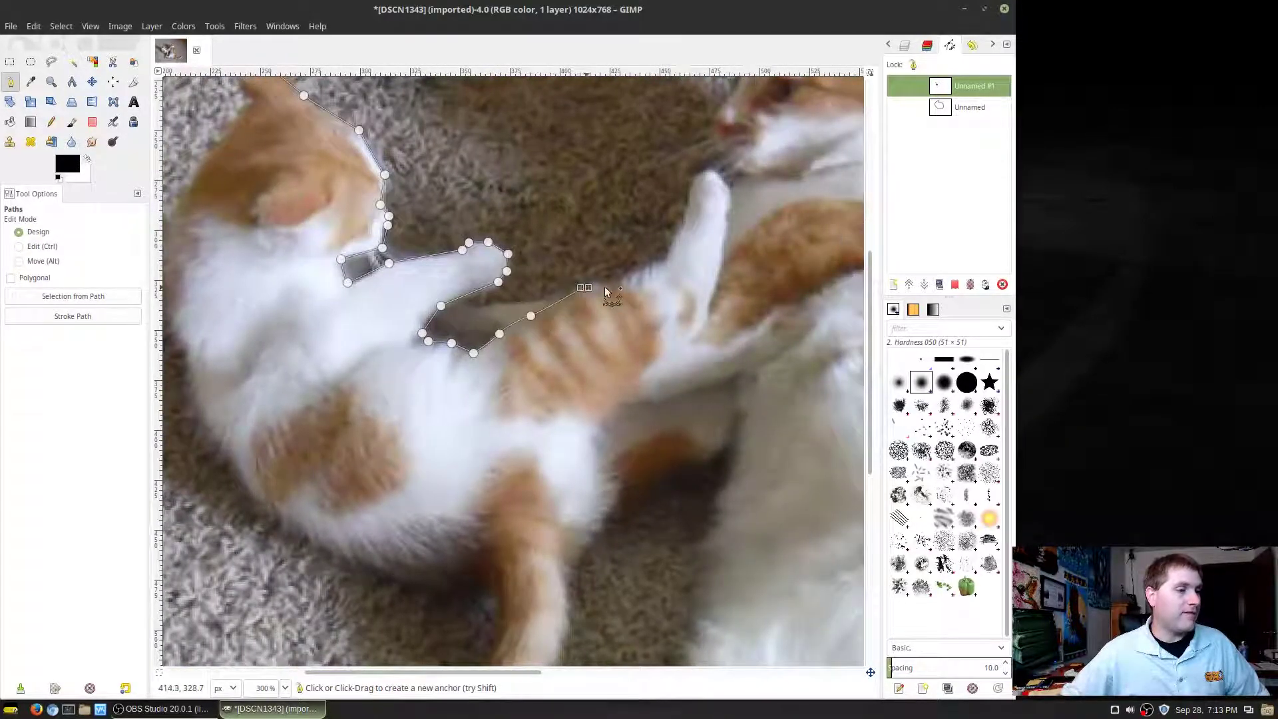
click(625, 279)
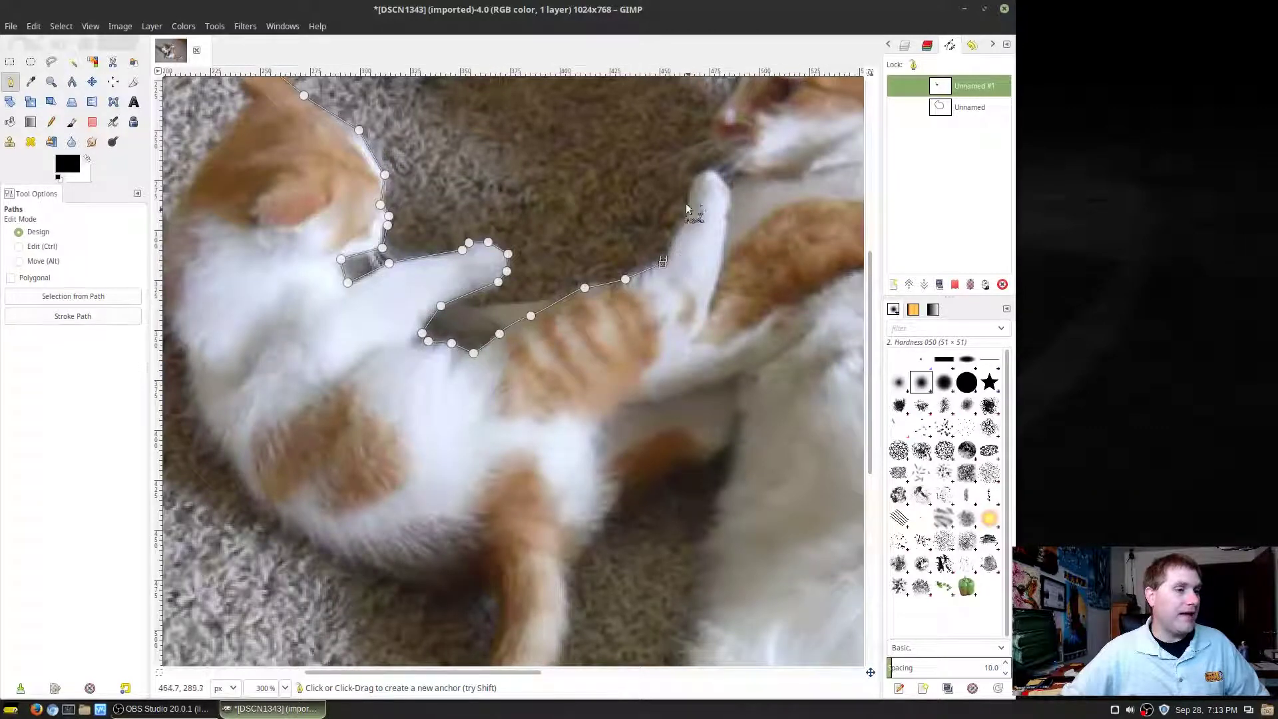
Place anchors around the kitten's raised hind paw and back along the underside of that leg
click(691, 181)
click(711, 171)
click(727, 190)
click(731, 205)
click(718, 272)
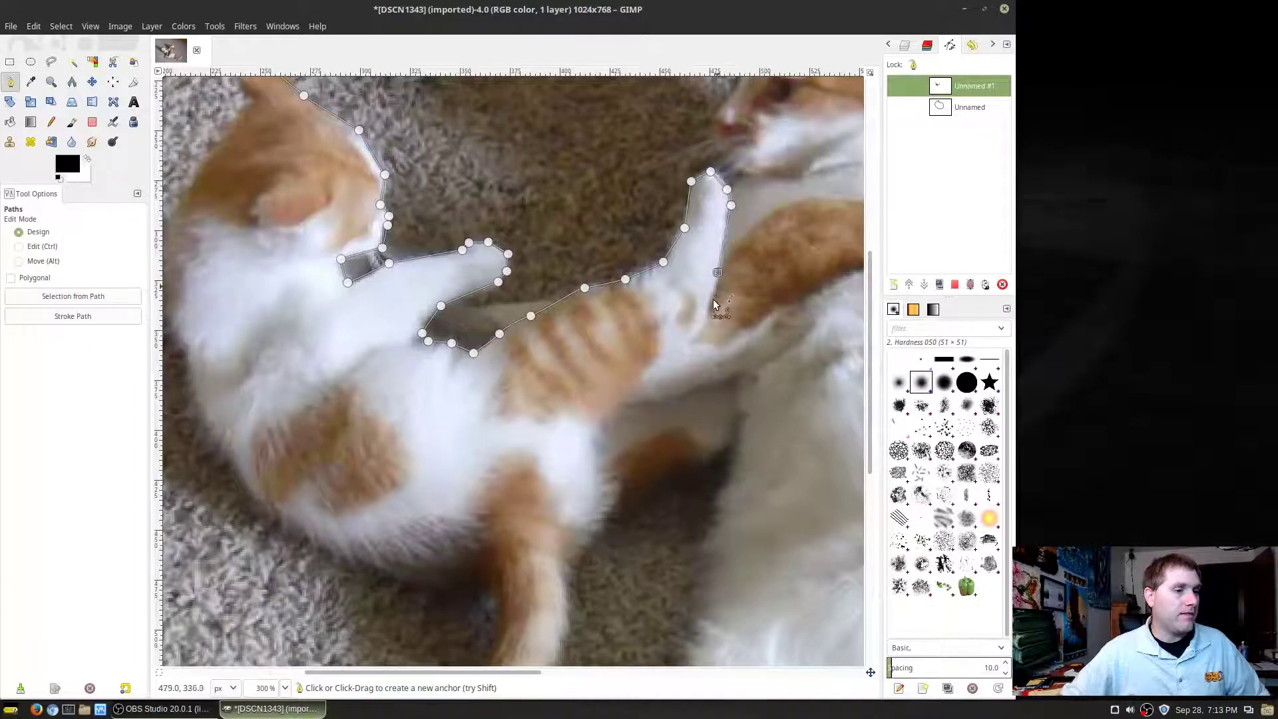
click(710, 311)
click(687, 342)
click(640, 371)
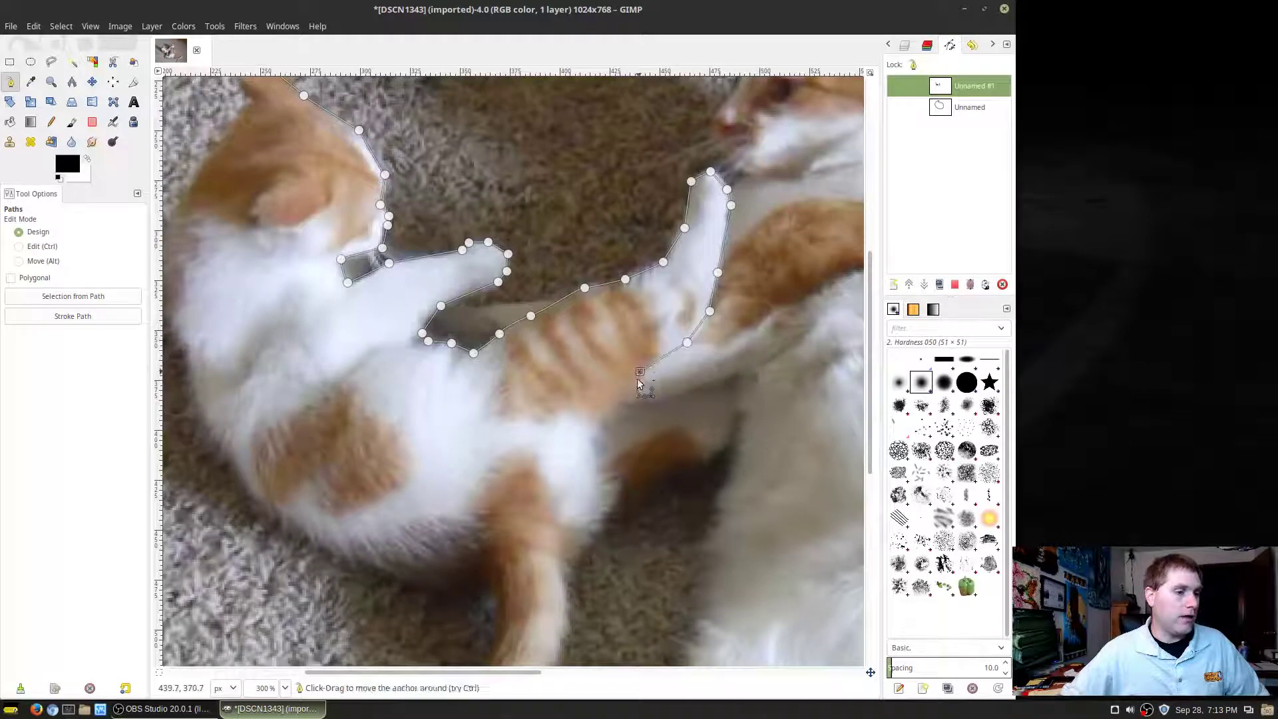
Continue the path down the kitten's rump and the near edge of its tail, around the tail tip
click(595, 466)
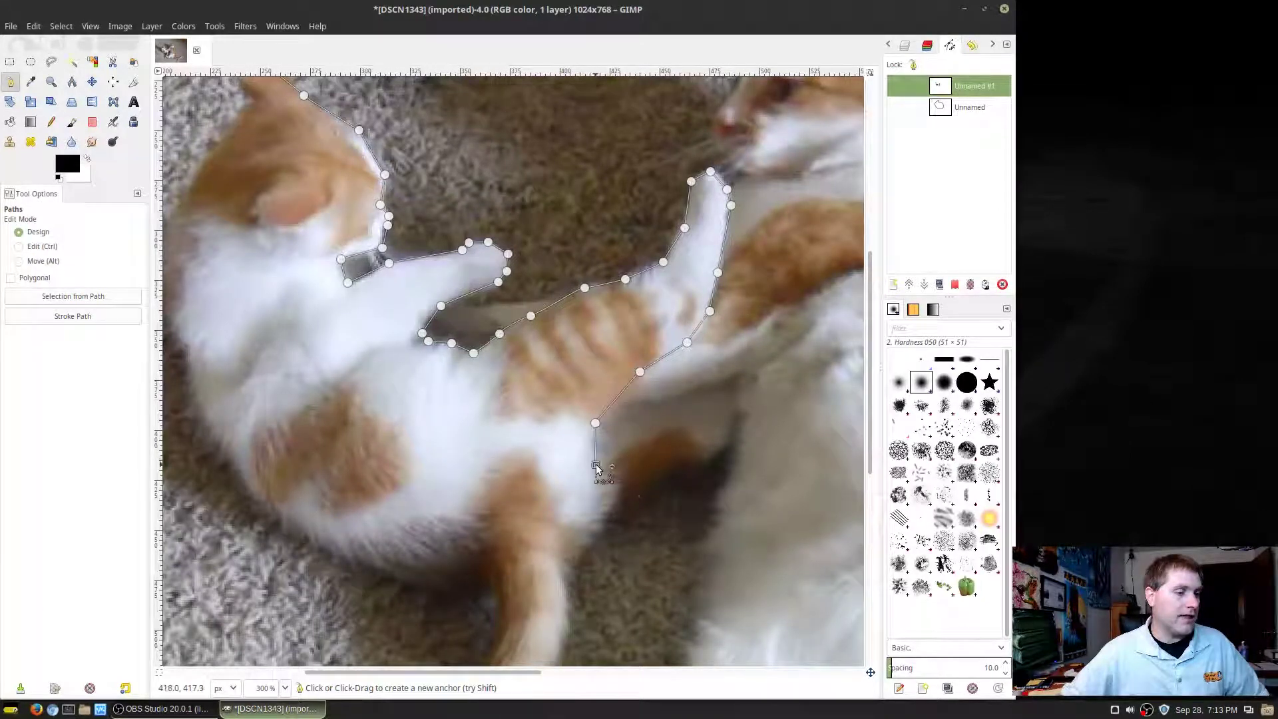
click(600, 513)
scroll(599, 513, down, 5)
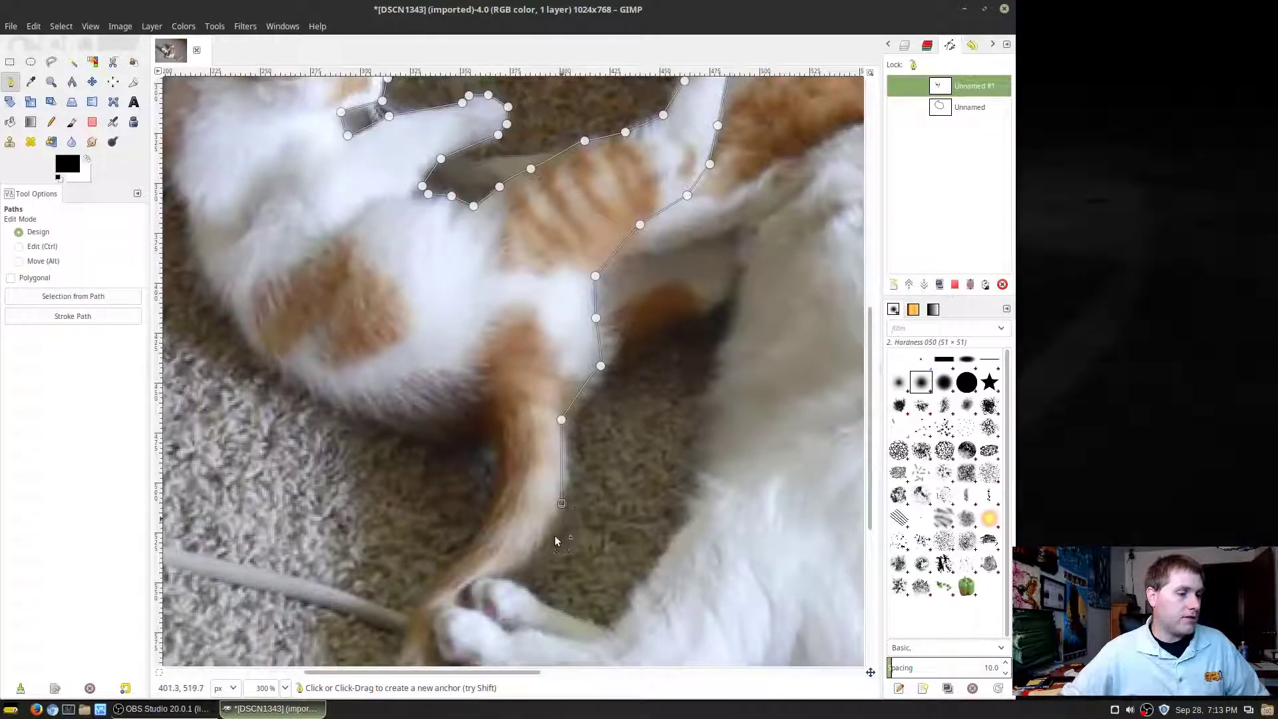
click(510, 569)
scroll(506, 566, down, 5)
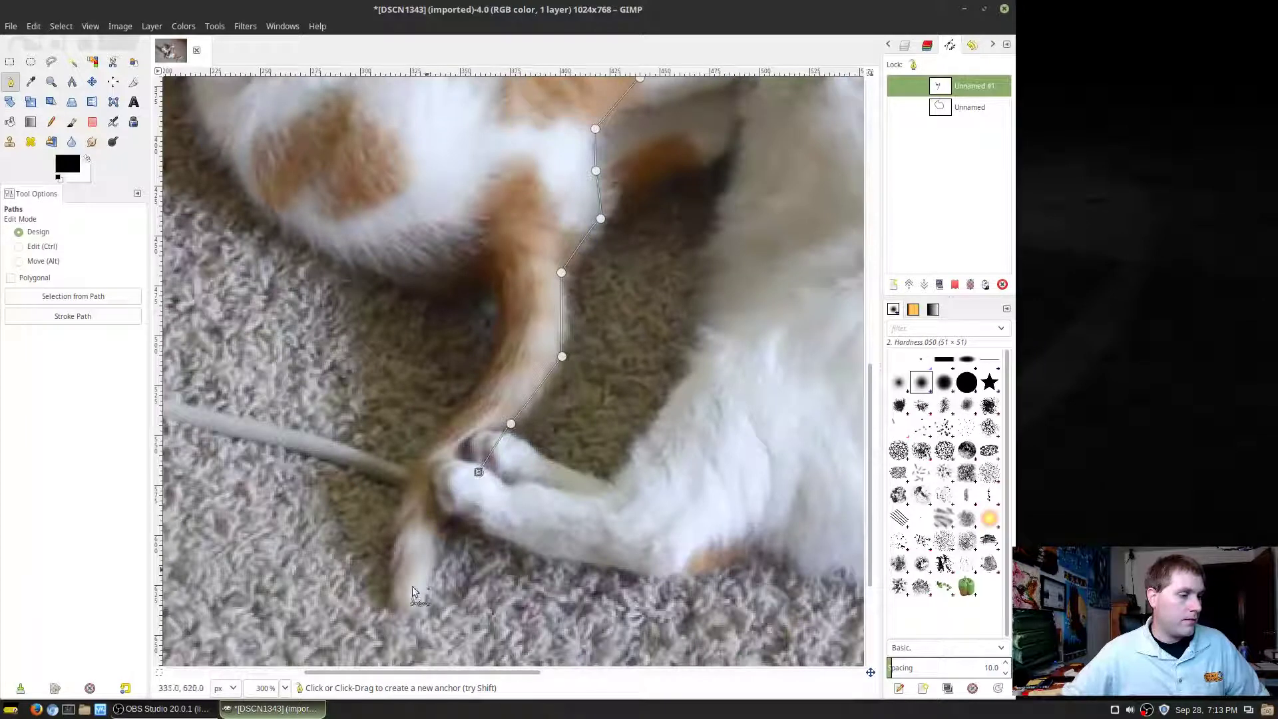
click(390, 599)
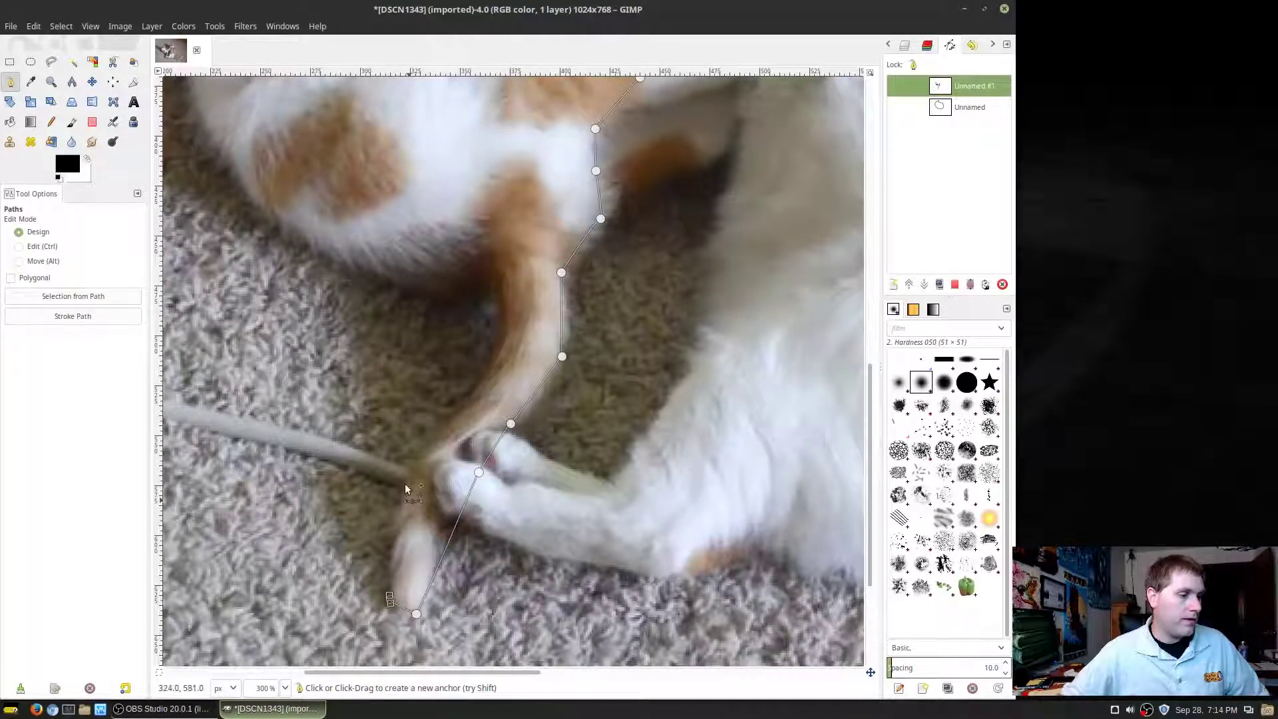
Trace the opposite edge of the tail back up to its base and on along the kitten's lower back
click(414, 460)
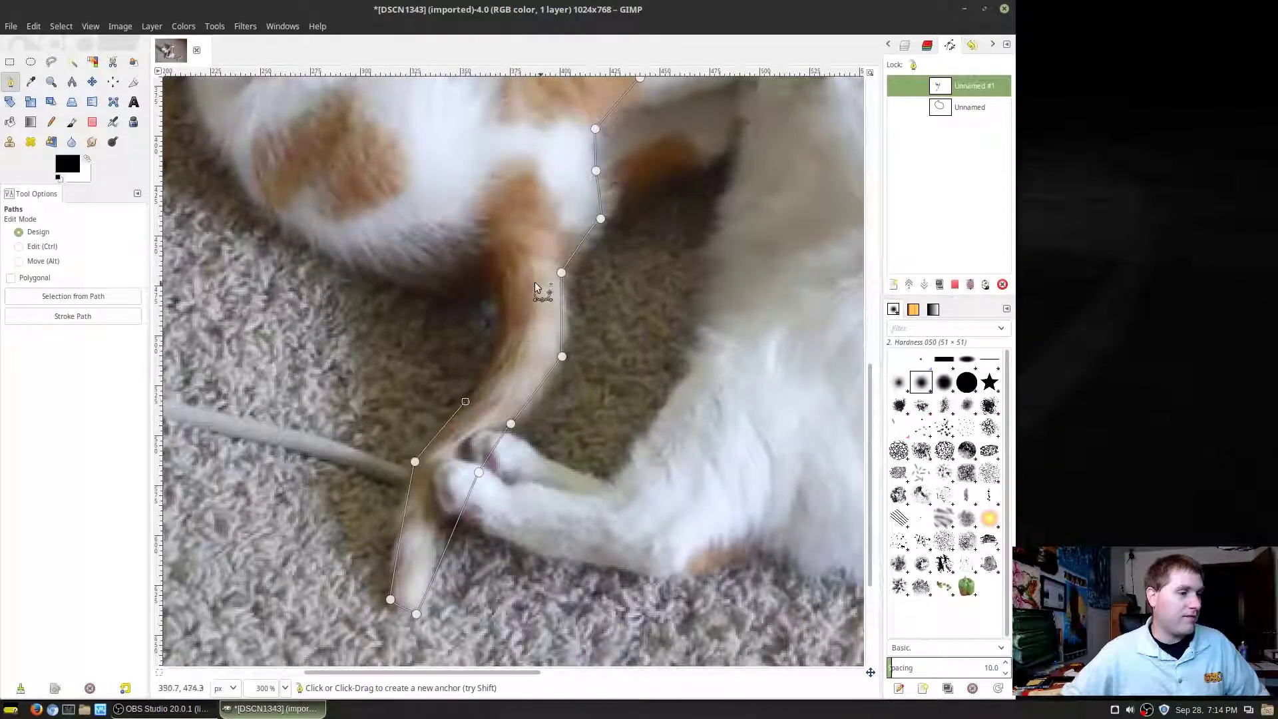
click(498, 329)
click(487, 271)
click(446, 288)
click(341, 259)
click(235, 176)
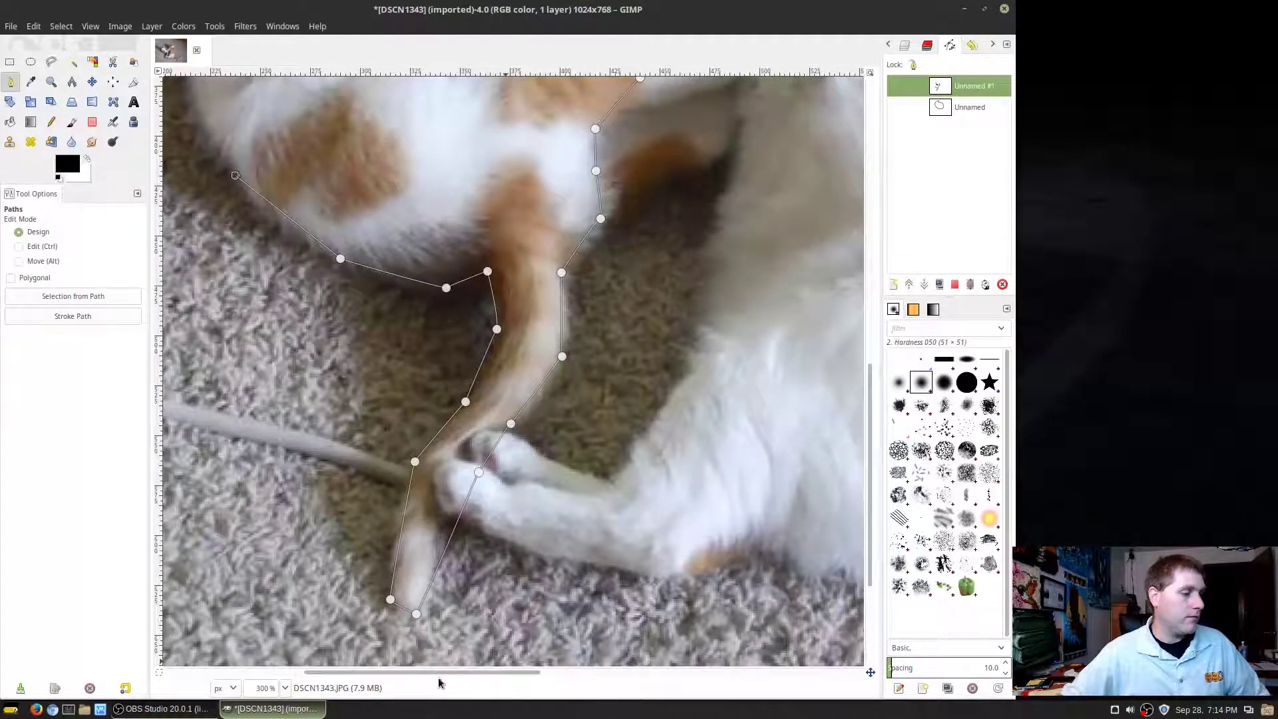
Trace the kitten's back and the back of its head up to the ear, closing the path at its first anchor
scroll(433, 672, left, 5)
scroll(355, 295, up, 7)
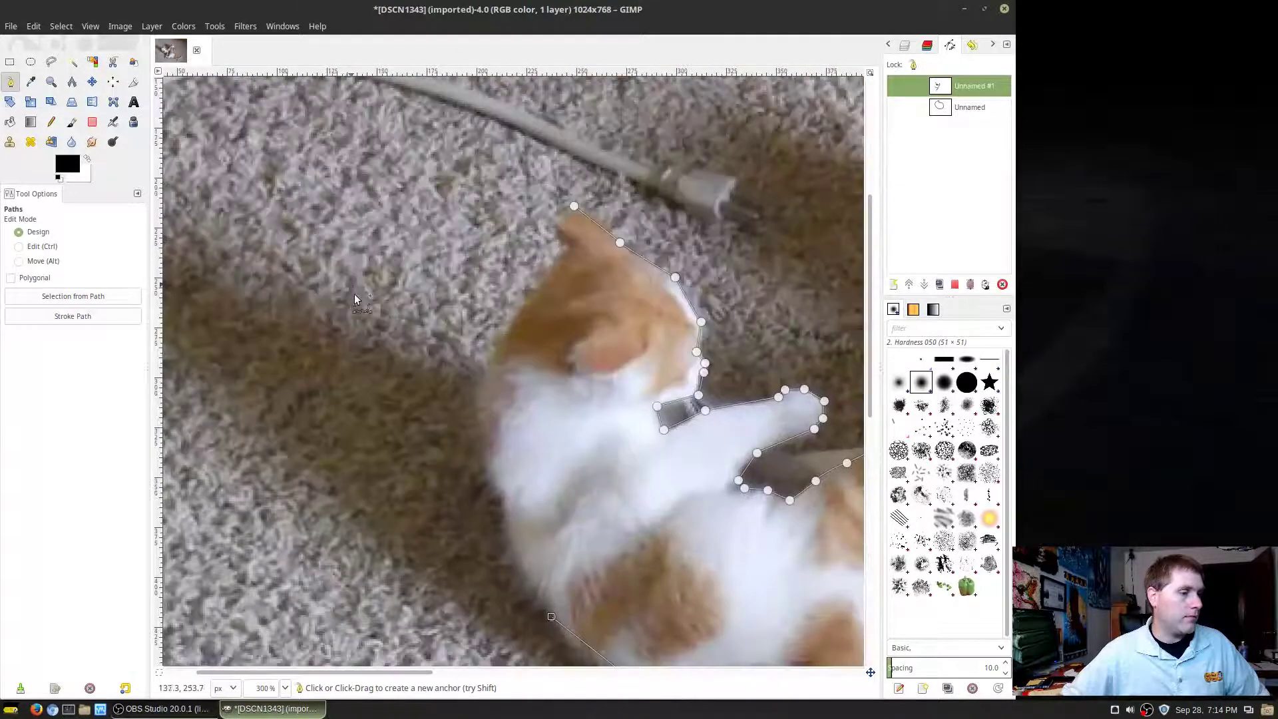
scroll(355, 295, down, 3)
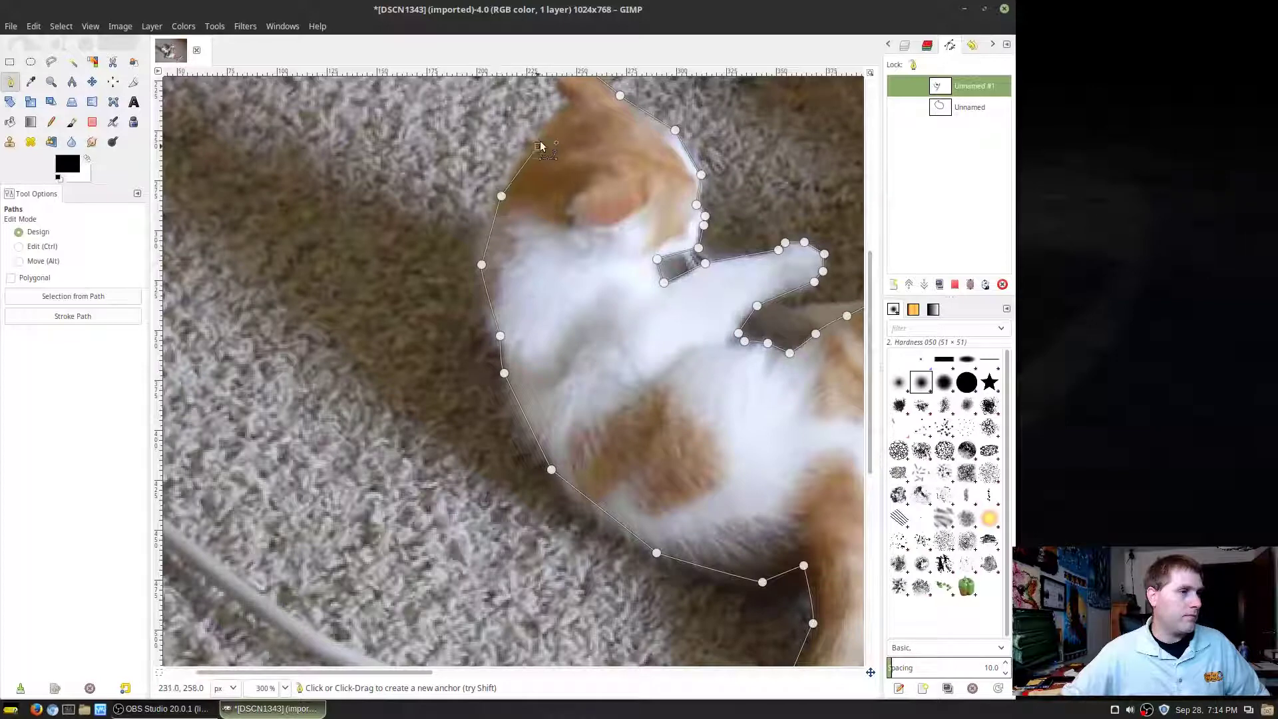
scroll(613, 100, up, 3)
click(574, 247)
click(559, 219)
click(574, 207)
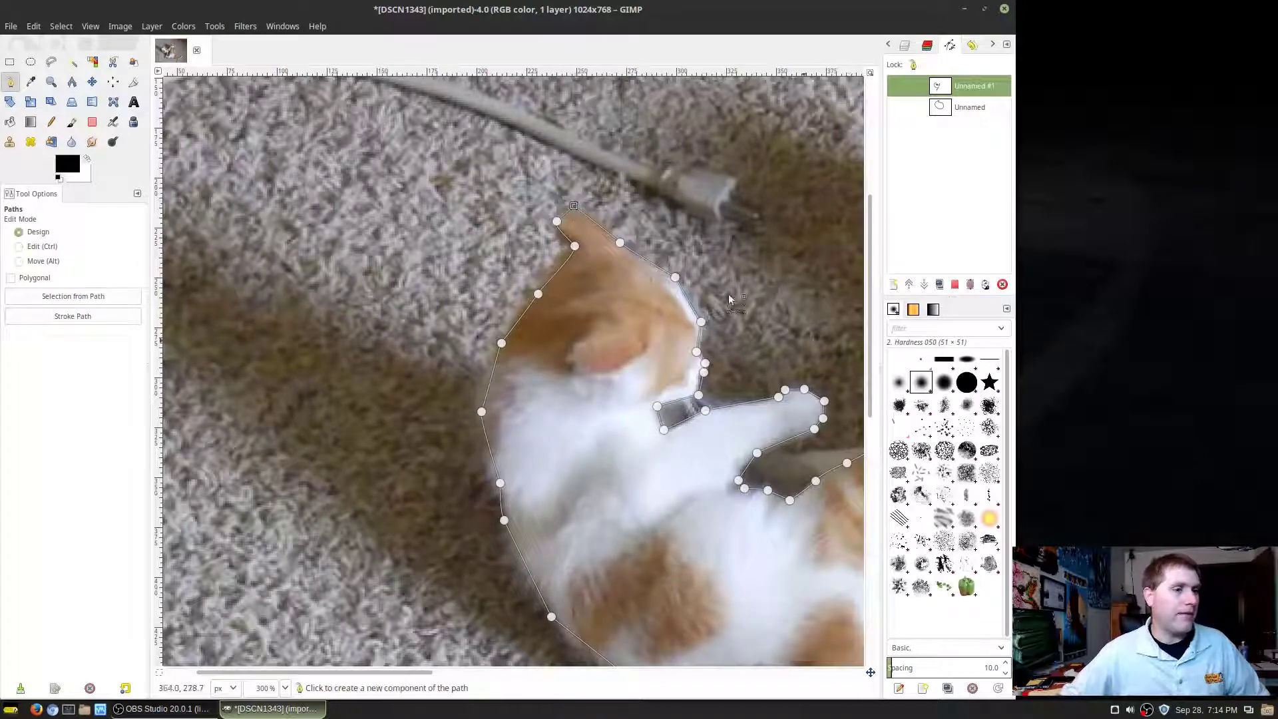
Curve the outline around the kitten's ear by adjusting the handles of the anchor at the base of the ear
drag(620, 242, 637, 222)
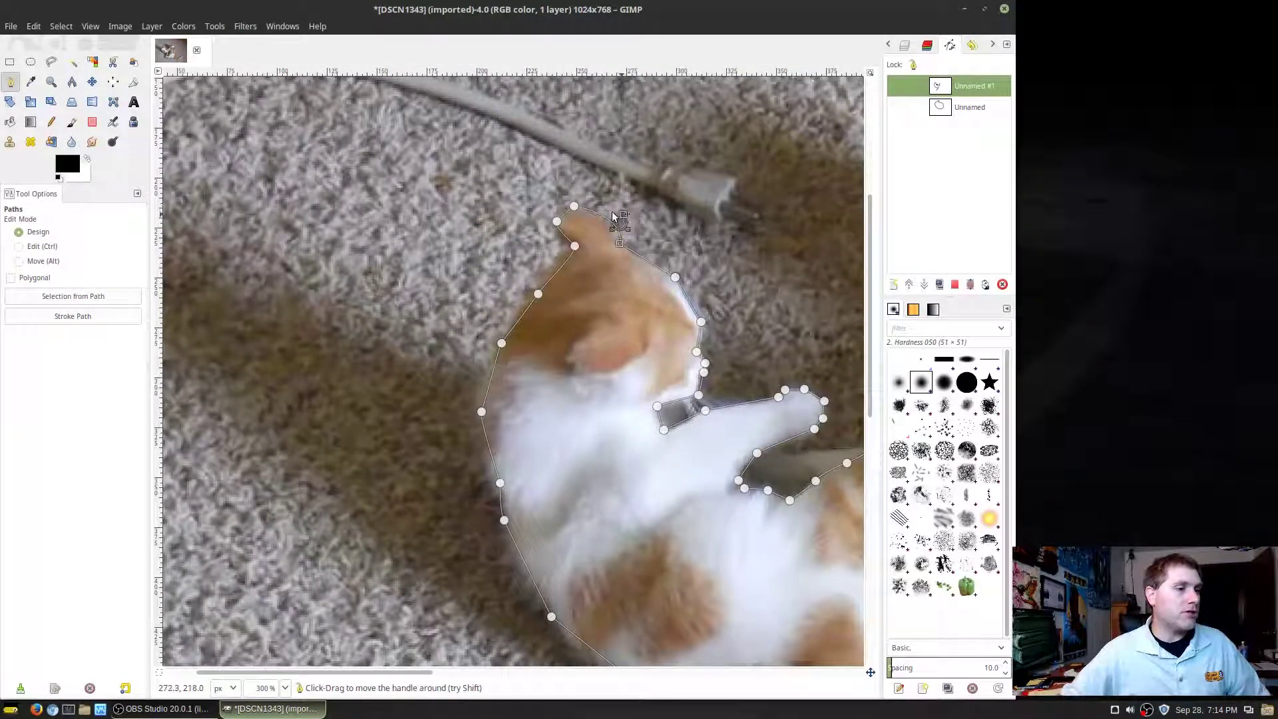
drag(620, 243, 606, 242)
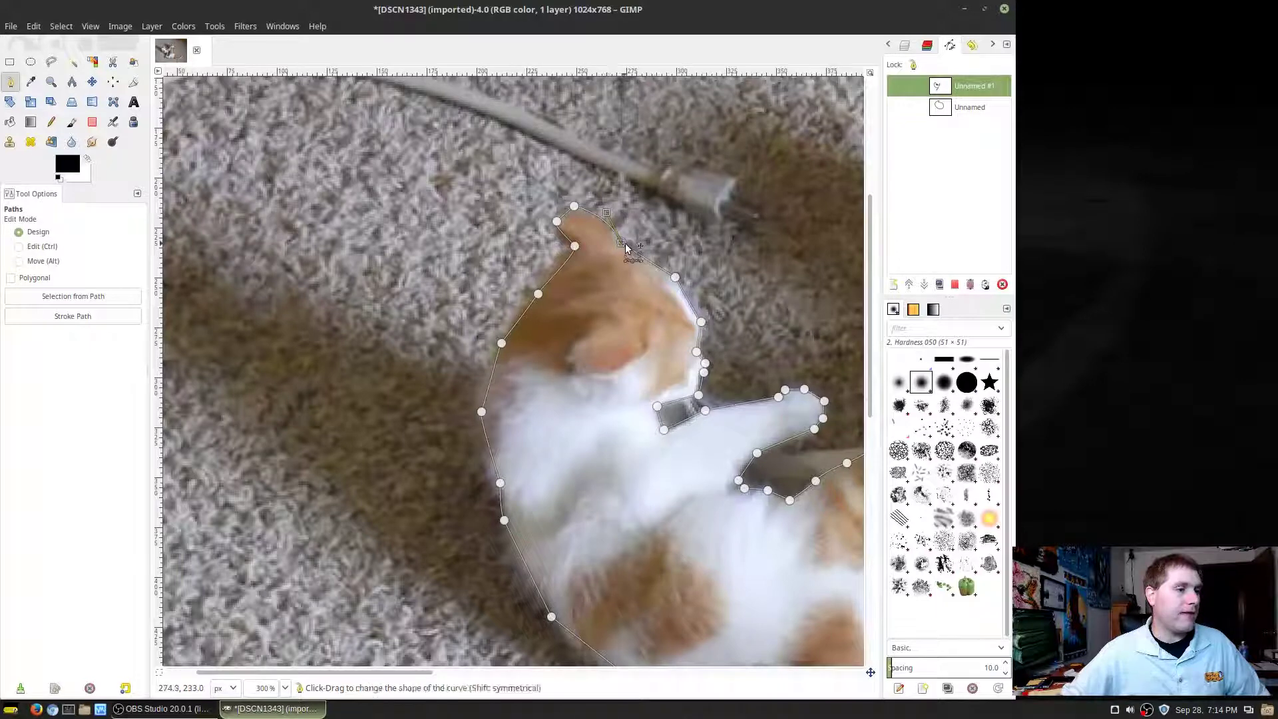
key(ctrl)
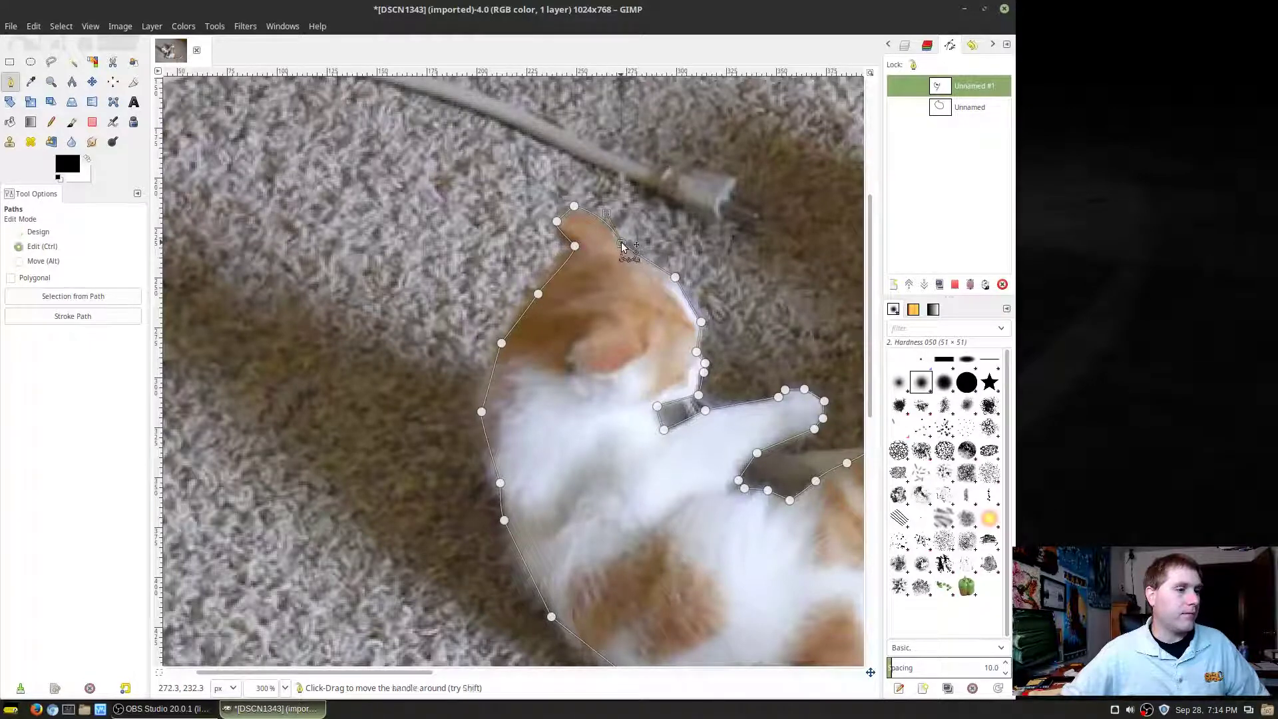
drag(629, 256, 641, 267)
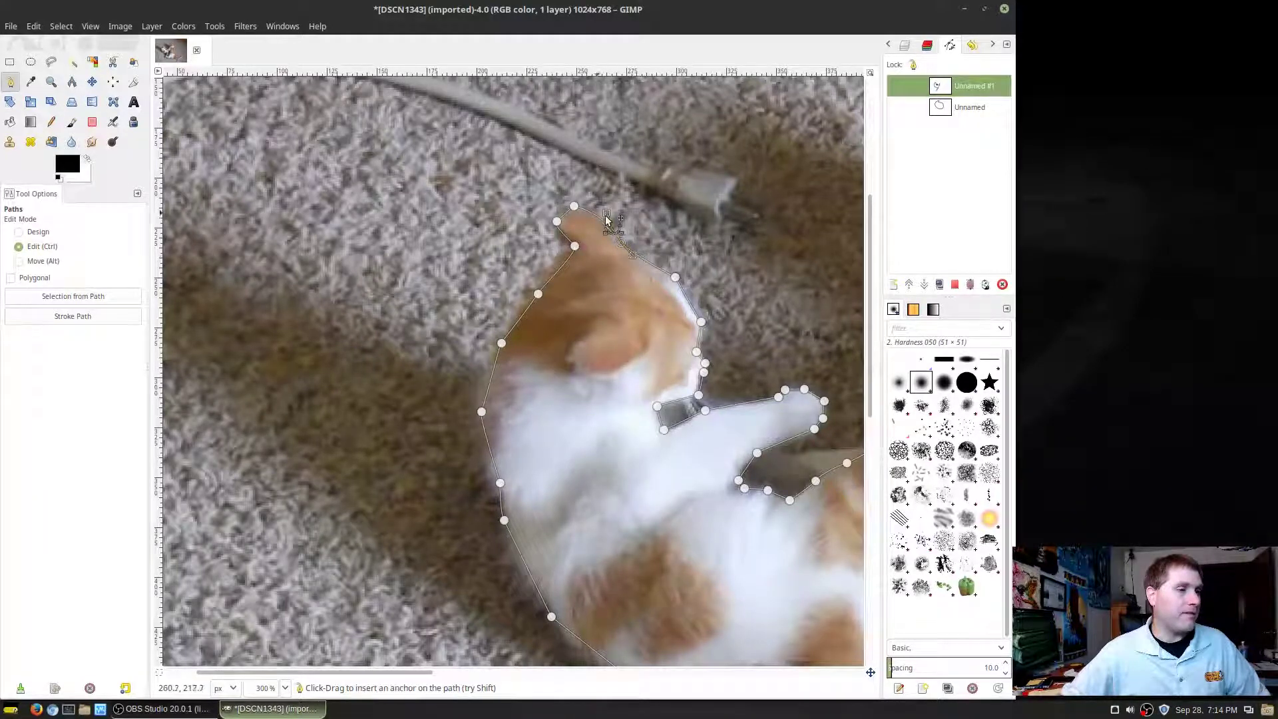
Shape the outline between the kitten's ear and forehead by moving the ear-base anchor and adjusting the forehead anchor and handles
drag(674, 278, 715, 289)
drag(699, 305, 664, 262)
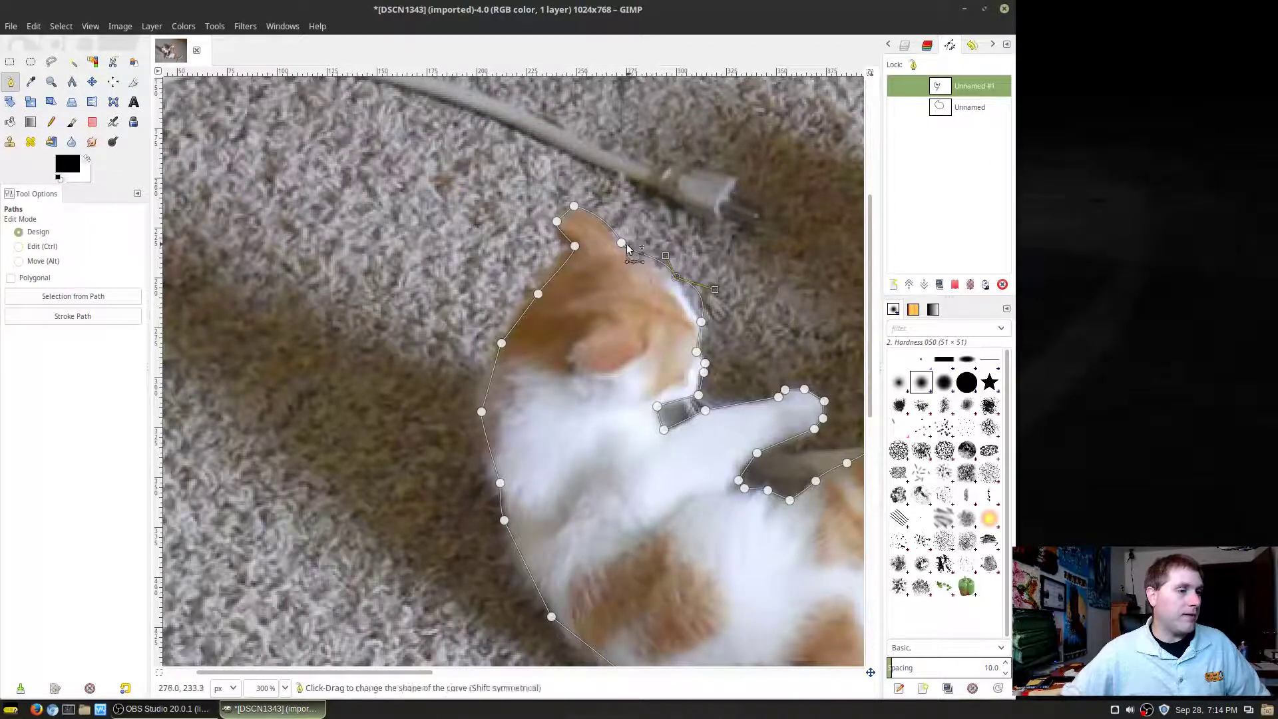
drag(620, 243, 632, 259)
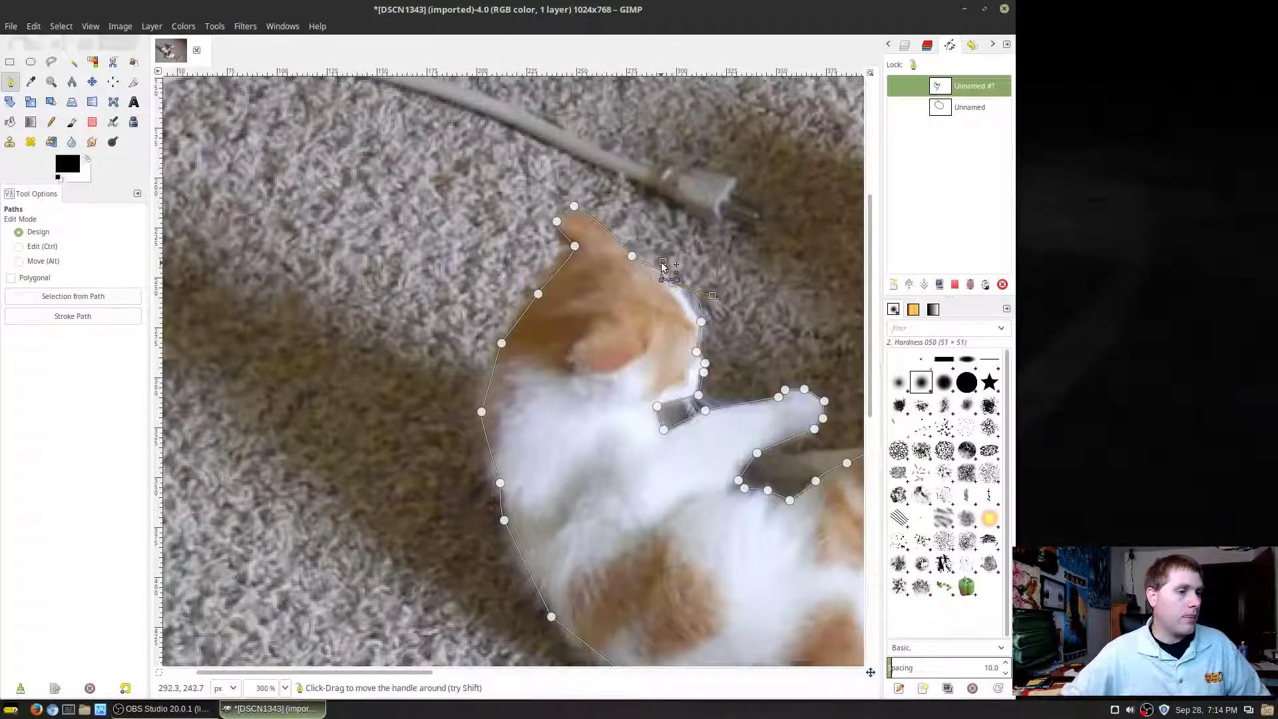
drag(667, 268, 690, 295)
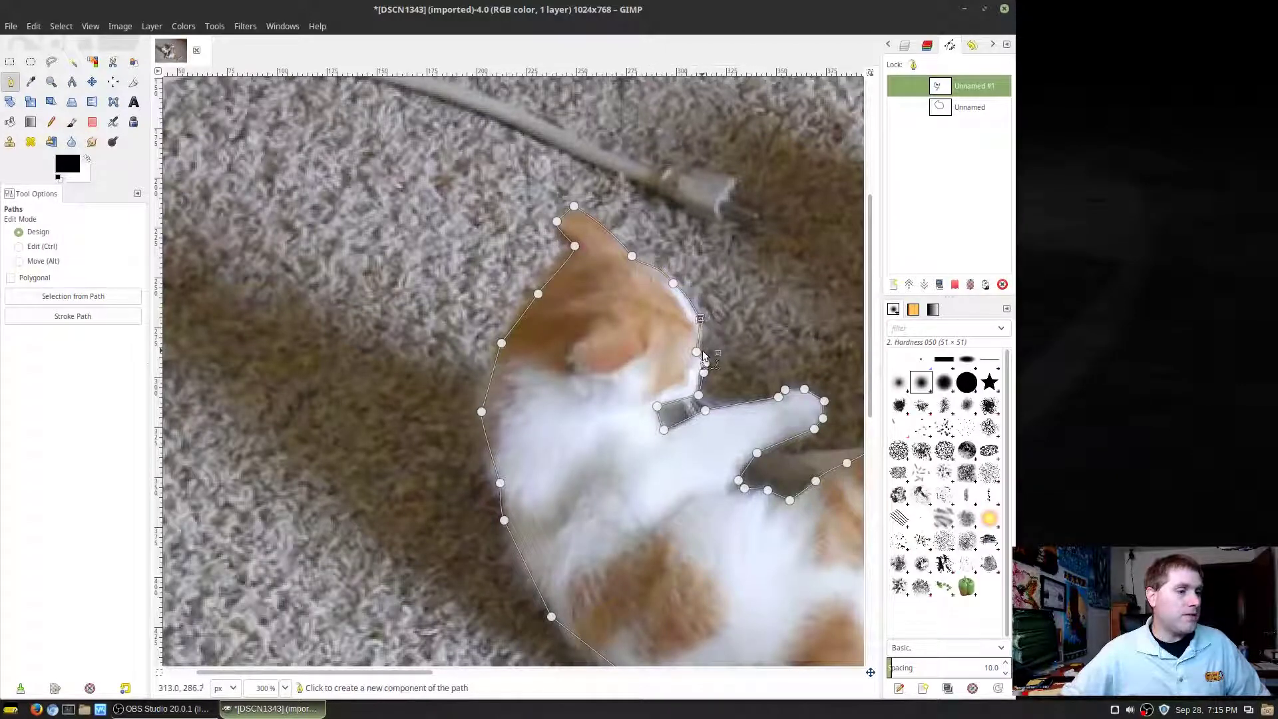
Reposition the anchor at the bridge of the kitten's nose and adjust its handles to follow the face edge
scroll(712, 386, down, 1)
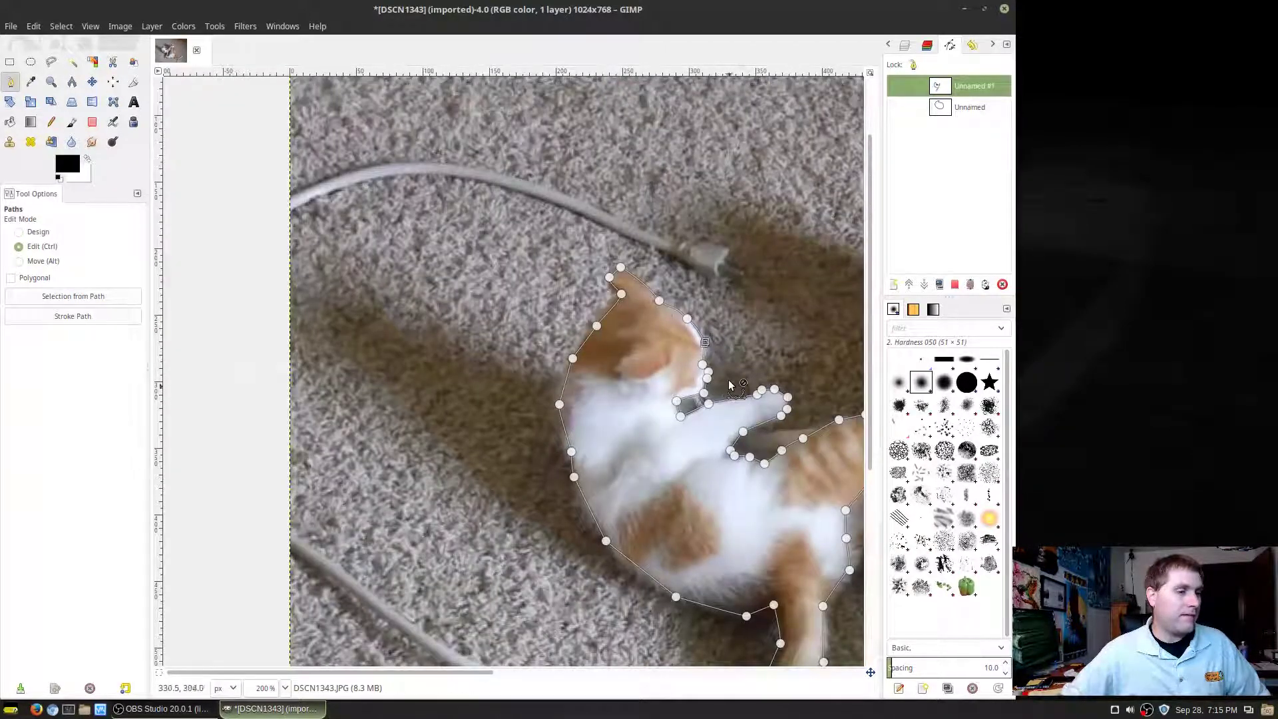
scroll(711, 380, up, 1)
scroll(713, 379, down, 1)
scroll(713, 378, up, 3)
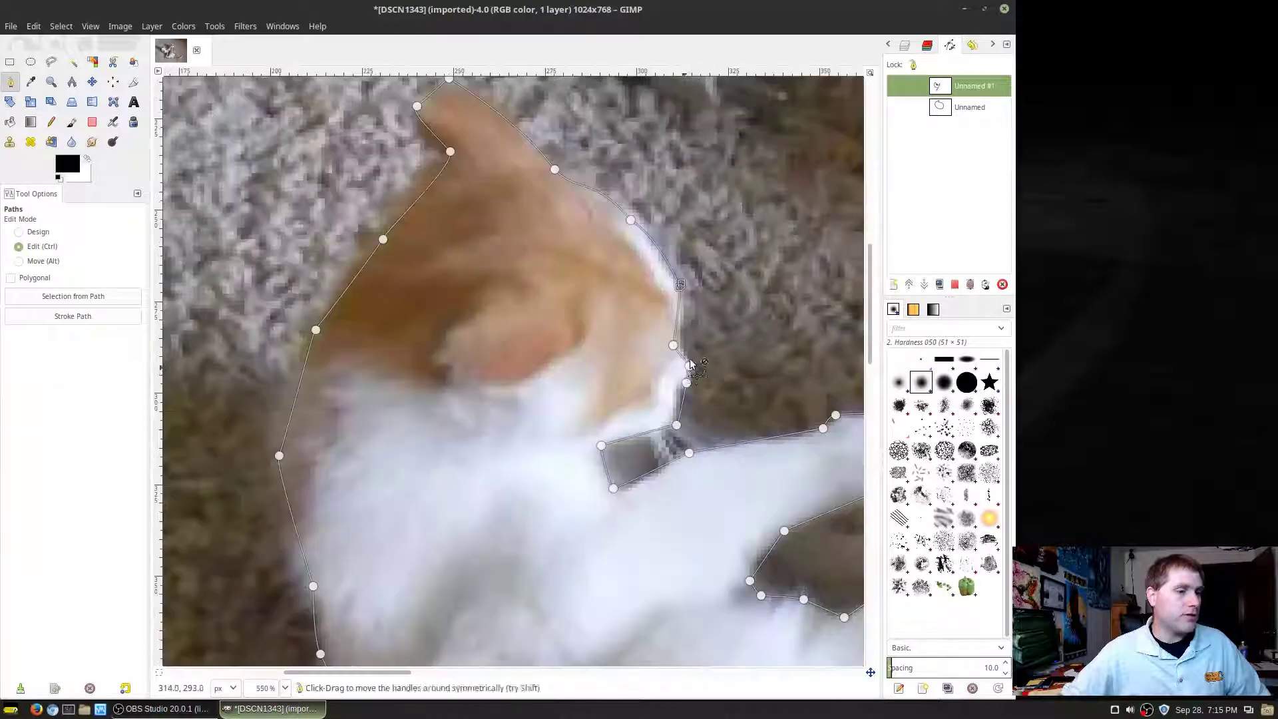
ctrl+click(673, 344)
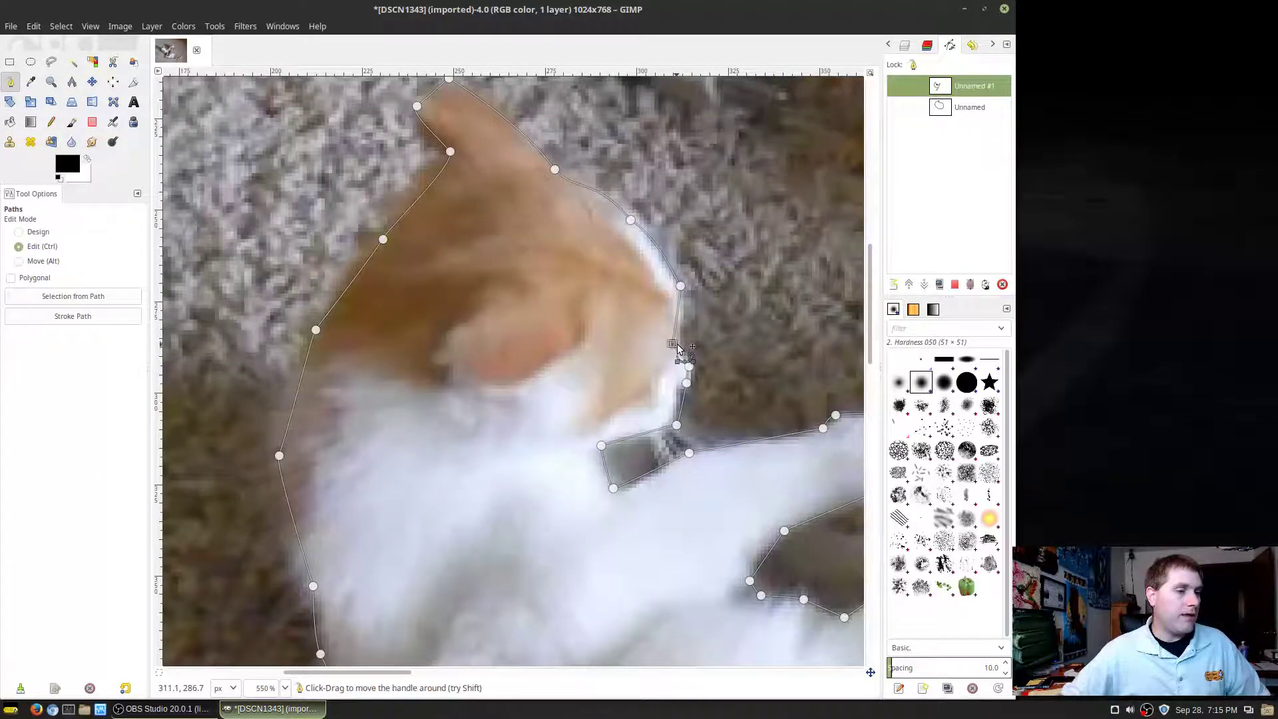
drag(677, 349, 690, 326)
drag(671, 370, 680, 363)
Curve the outline around the tip of the kitten's nose and down to the chin with the anchors' handles
click(689, 374)
key(ctrl)
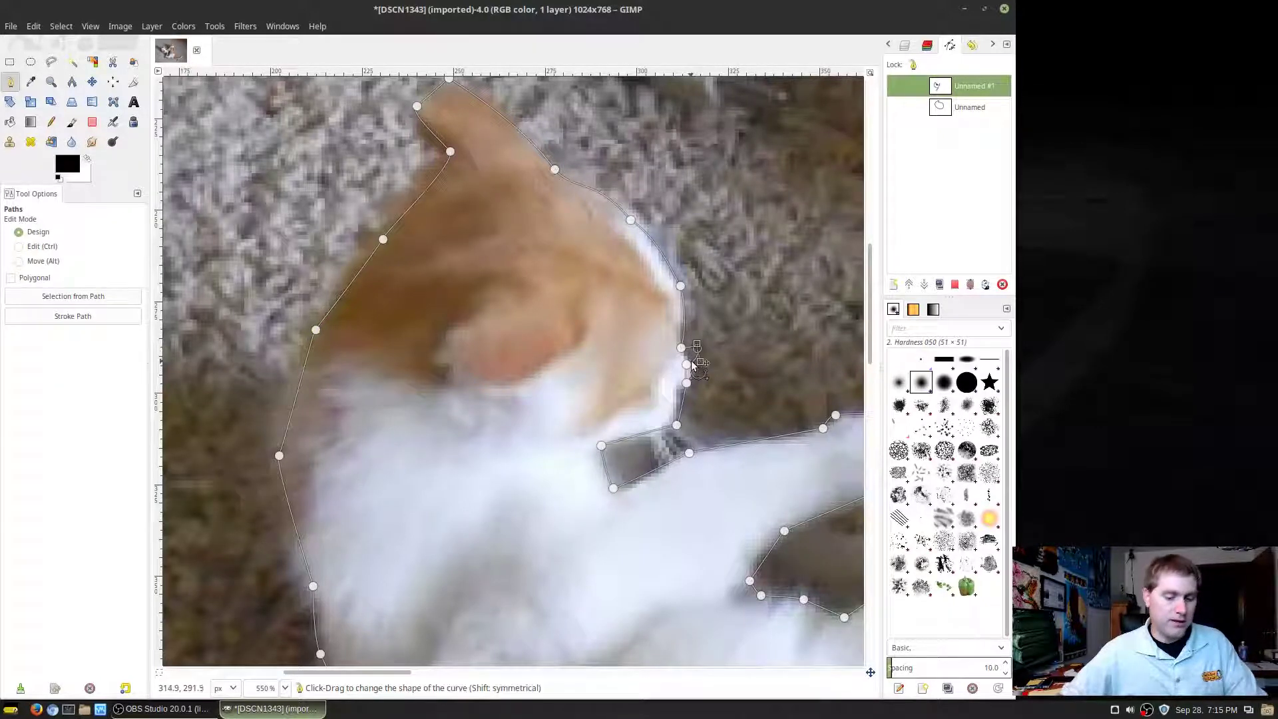
mouse_move(693, 365)
mouse_down()
mouse_move(700, 372)
mouse_move(686, 370)
mouse_up()
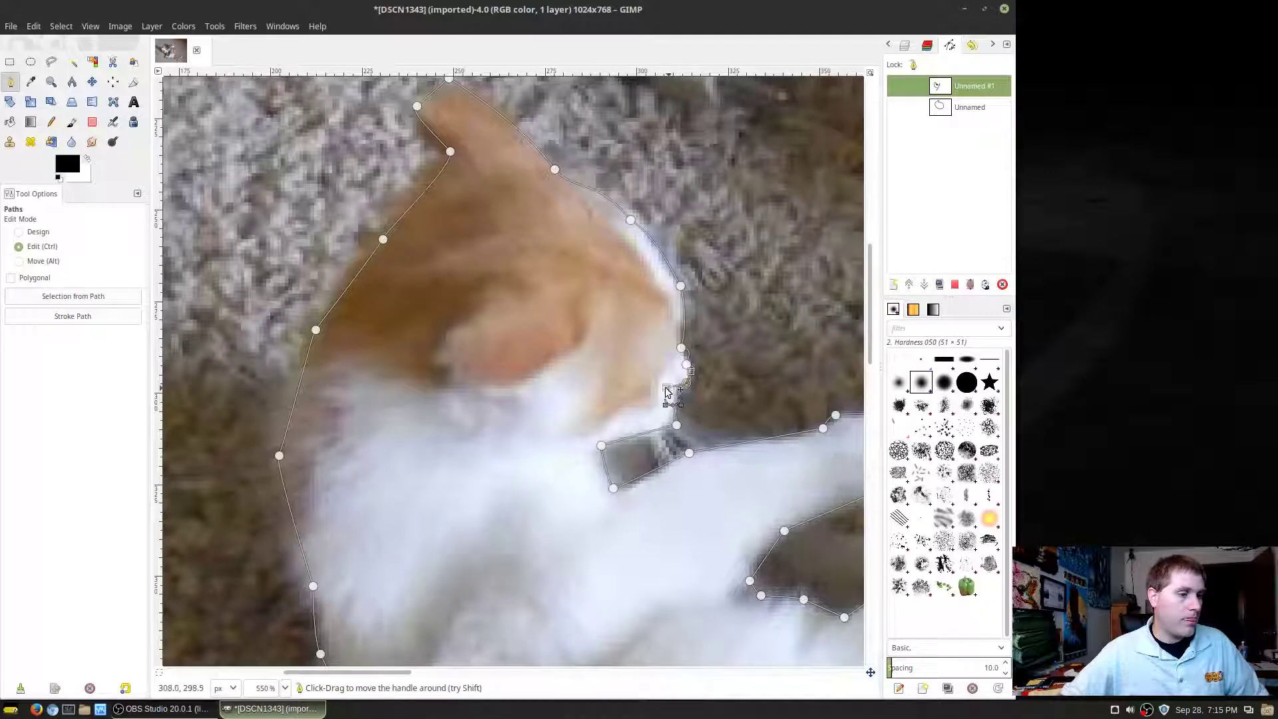
drag(667, 392, 677, 425)
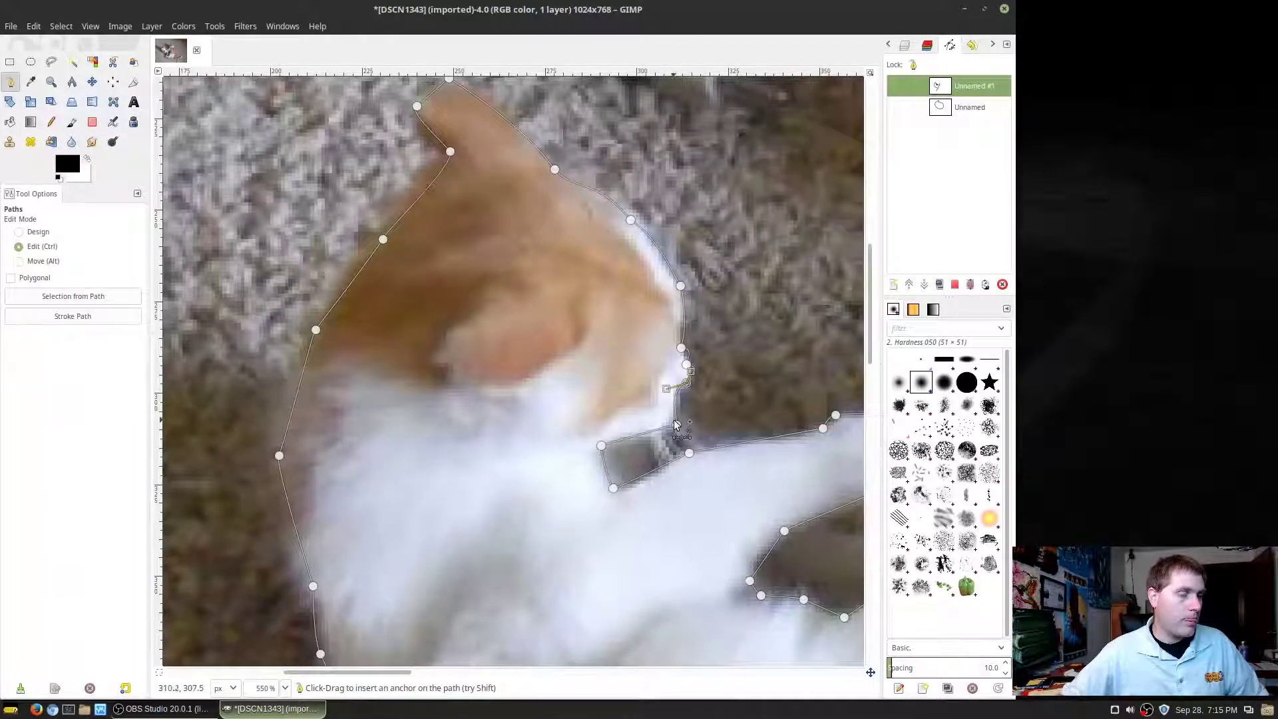
key(ctrl)
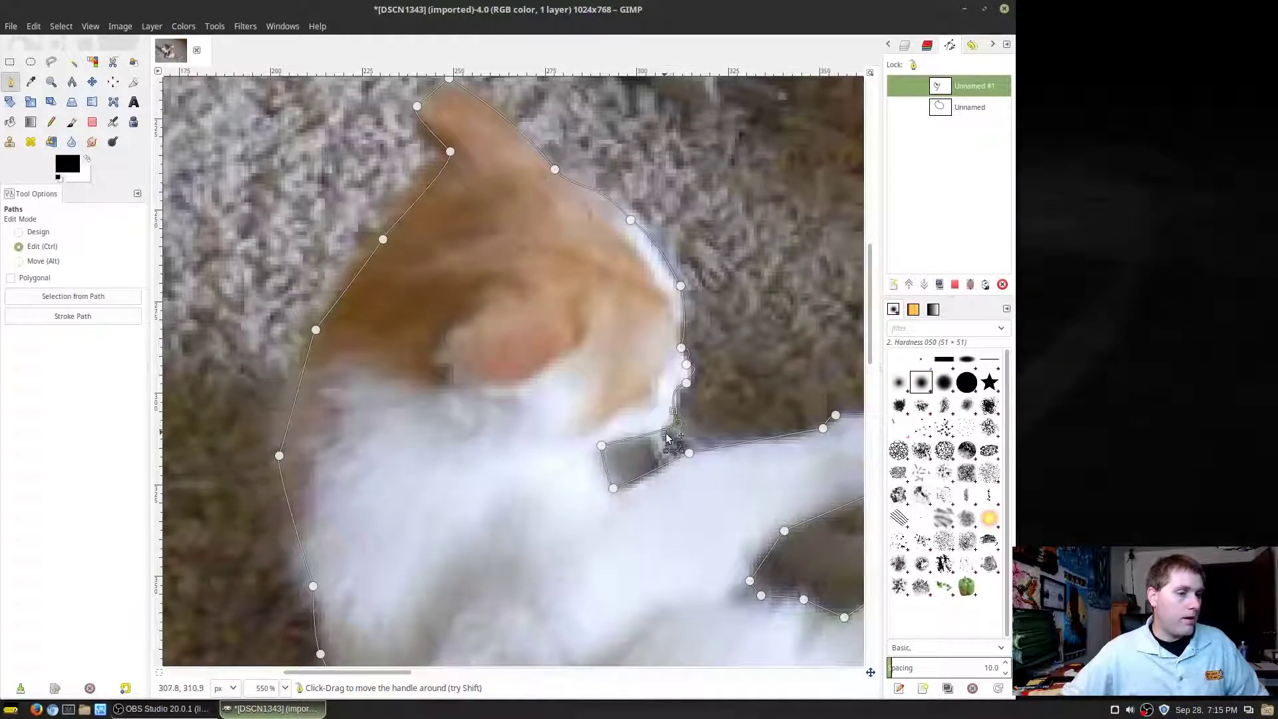
Rename the kitten outline path as "Cat"
scroll(779, 396, down, 2)
scroll(784, 386, down, 4)
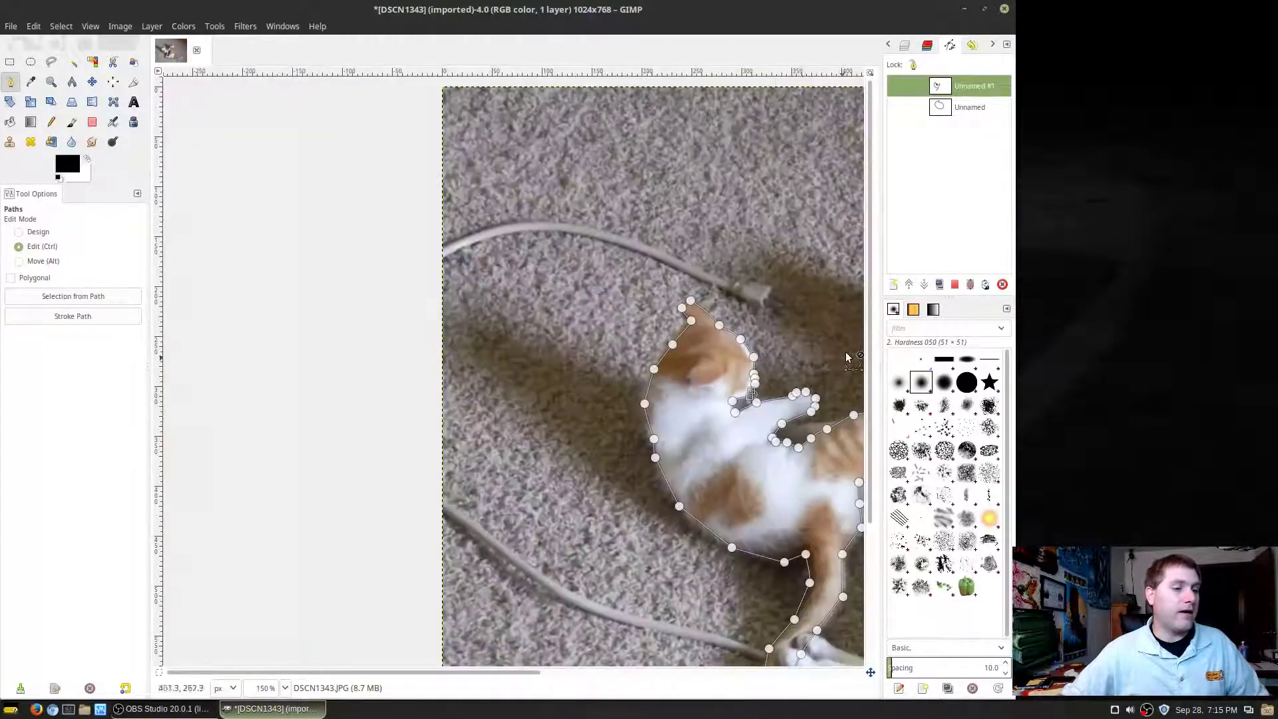
scroll(776, 366, up, 2)
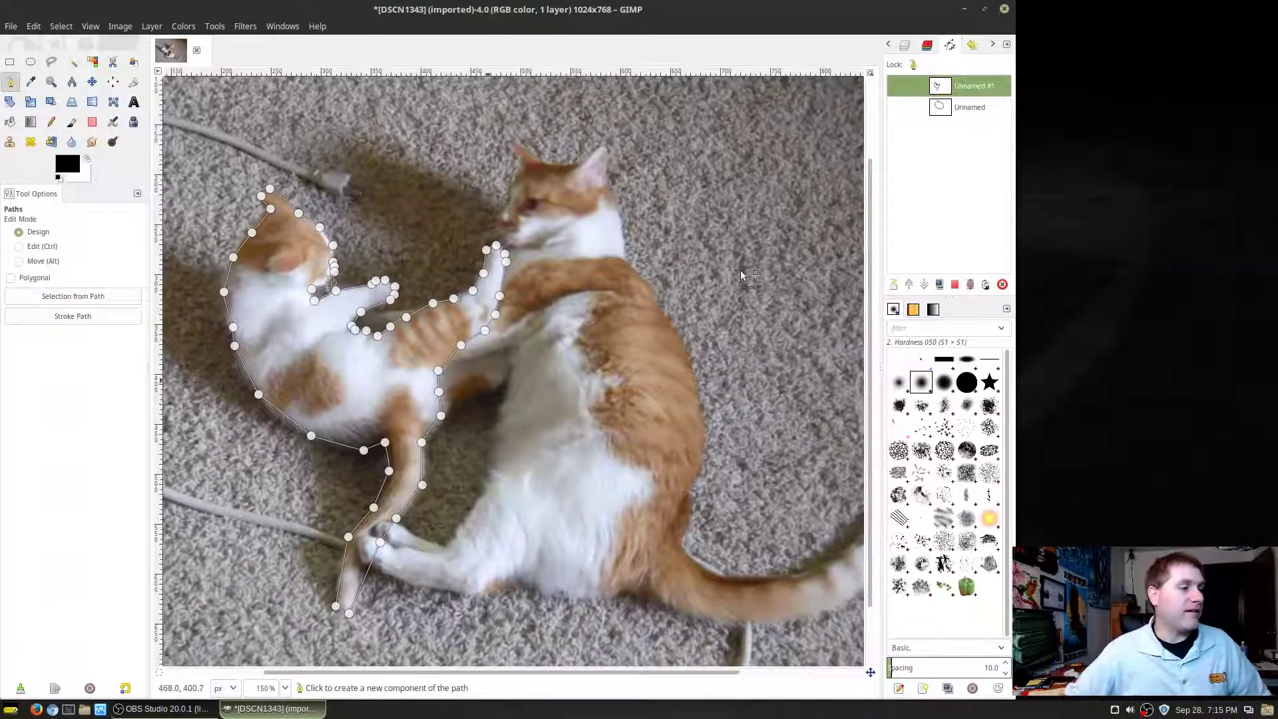
double_click(974, 86)
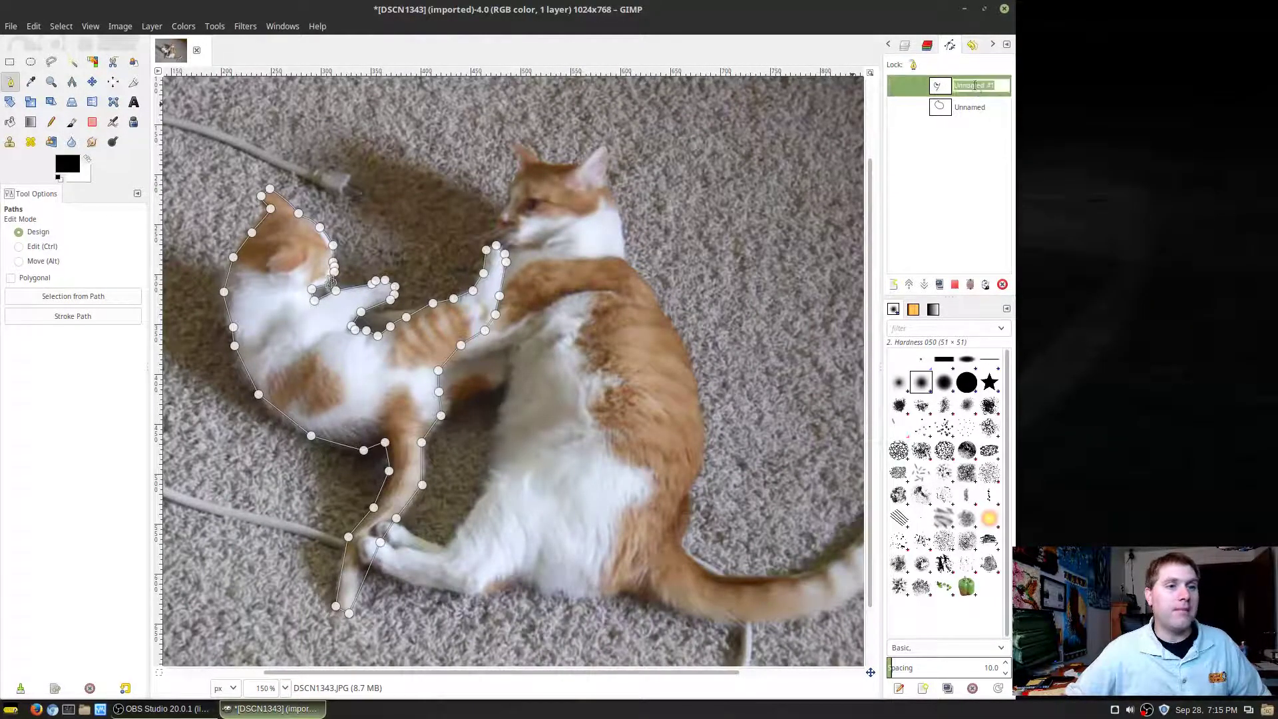
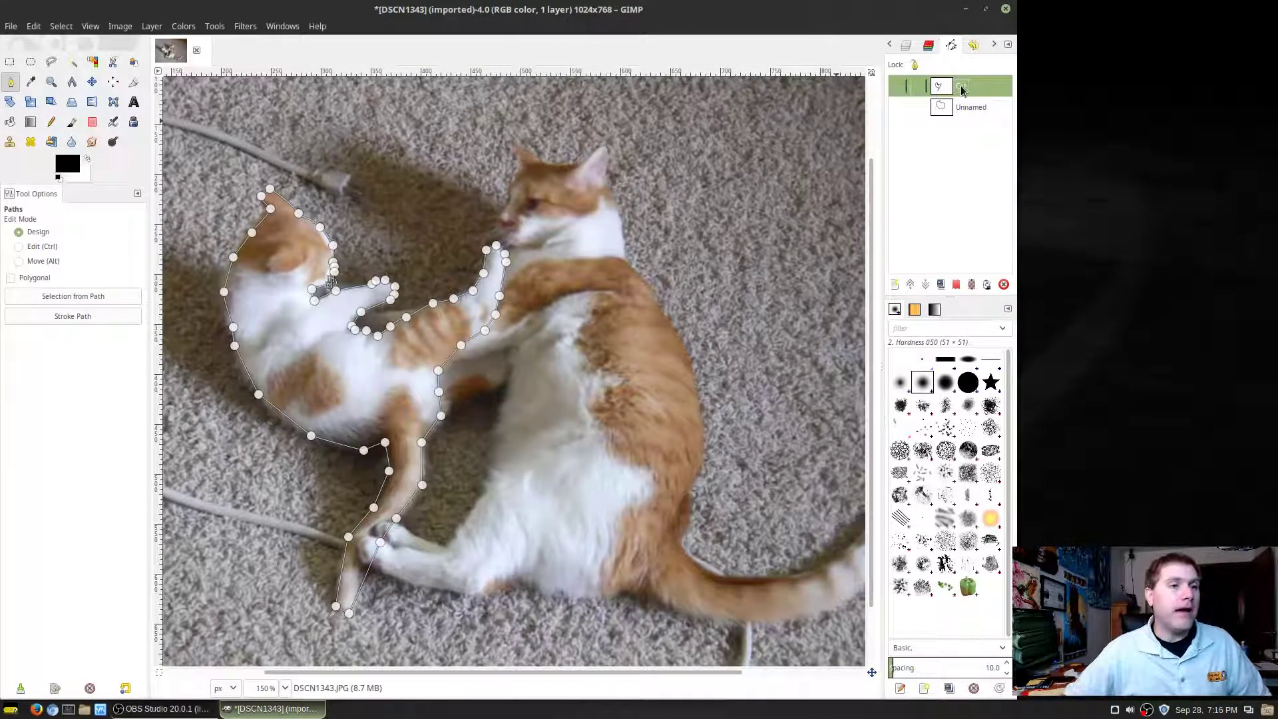
Convert the Cat path to a selection and cut the selected kitten out of the photo
click(957, 285)
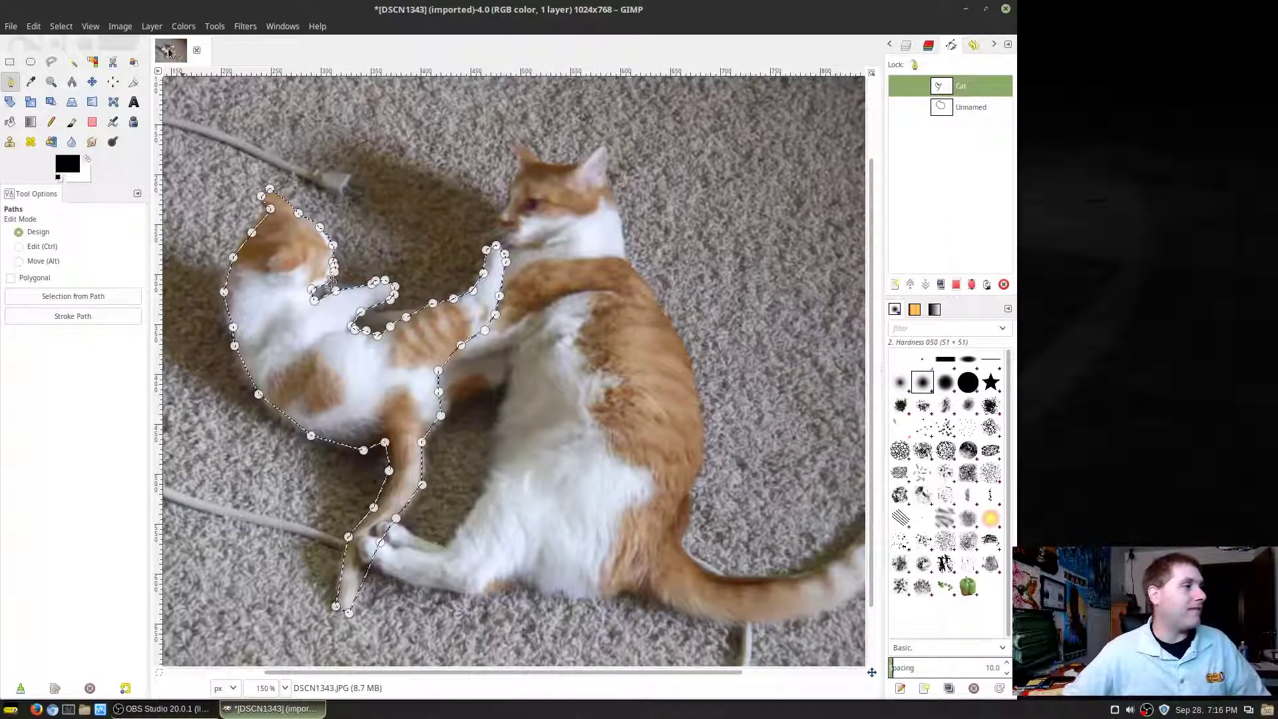
click(13, 62)
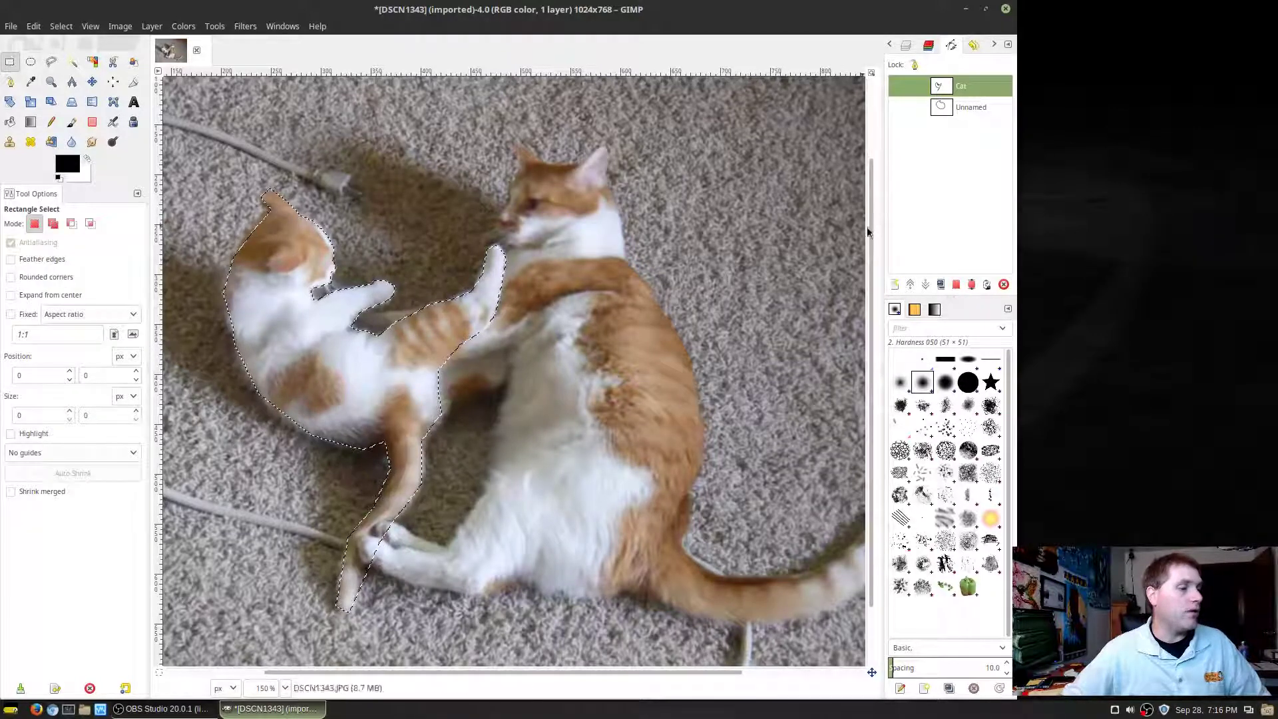
key(ctrl+x)
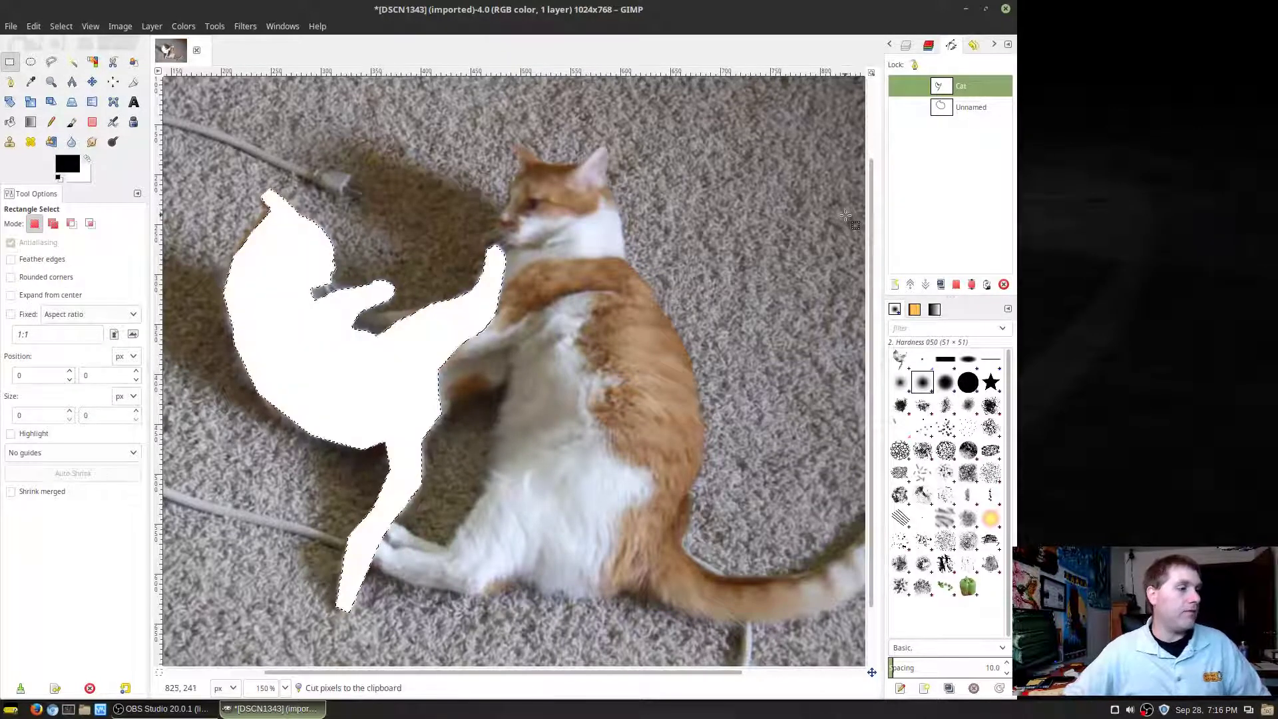
Undo the cut and clear the kitten-shaped selection
key(ctrl+z)
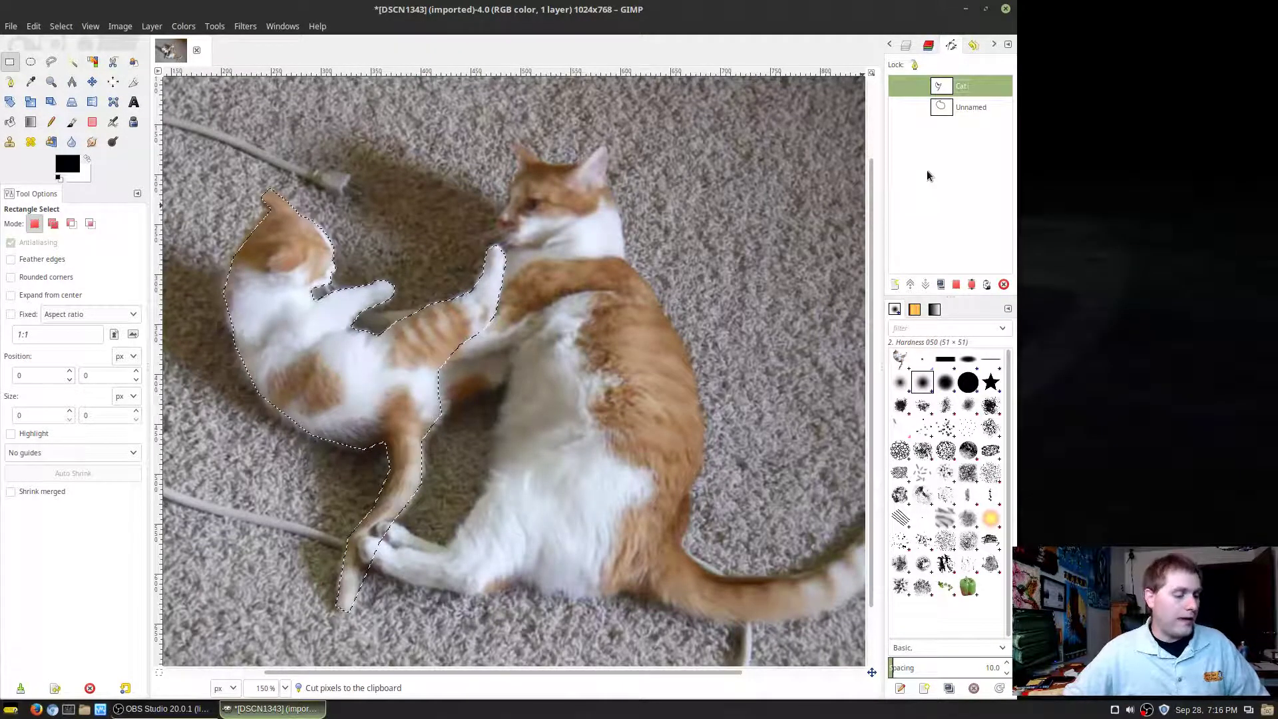
key(ctrl+shift+a)
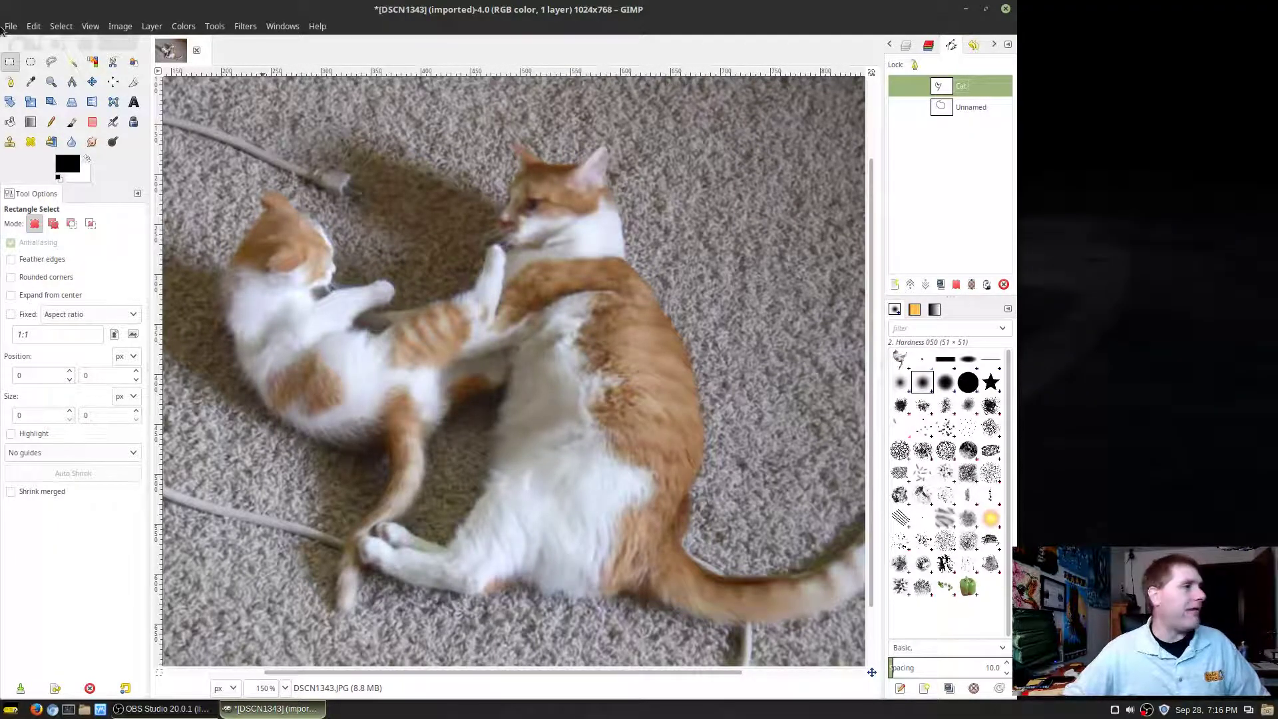
Draw a rectangular selection about 263 by 108 px over the adult cat's head and clear it
drag(446, 109, 708, 214)
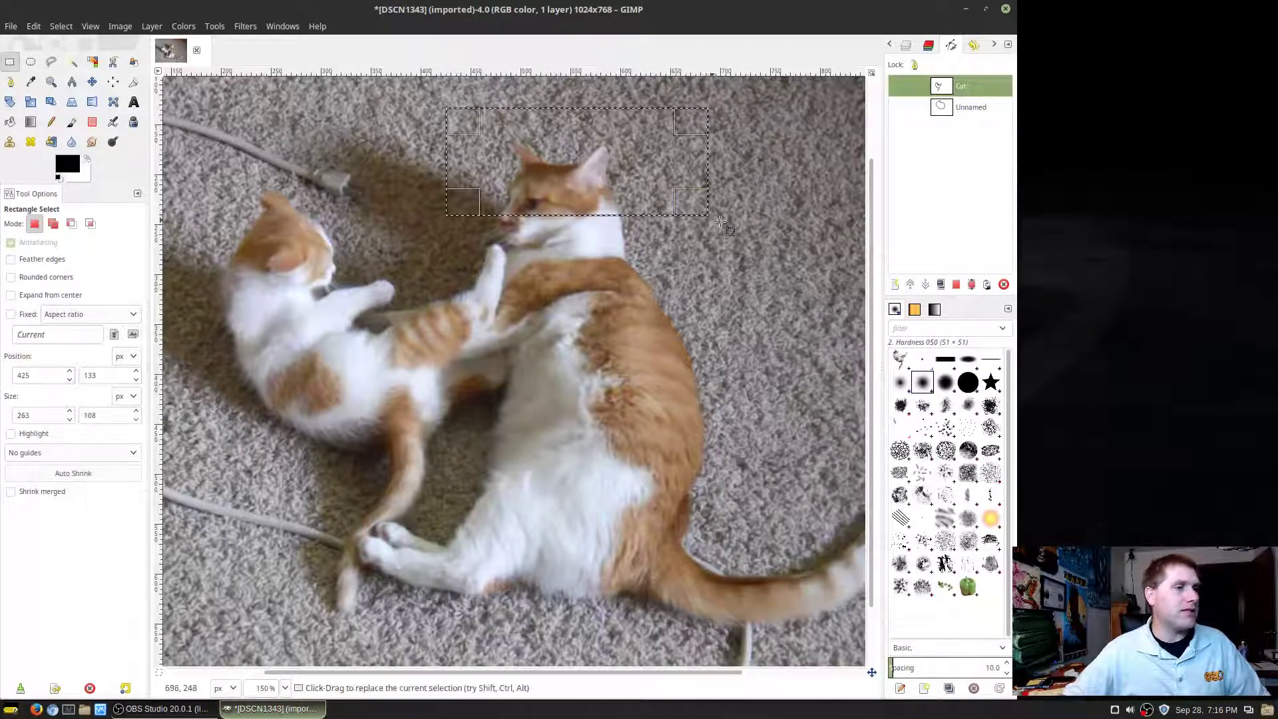
right_click(706, 204)
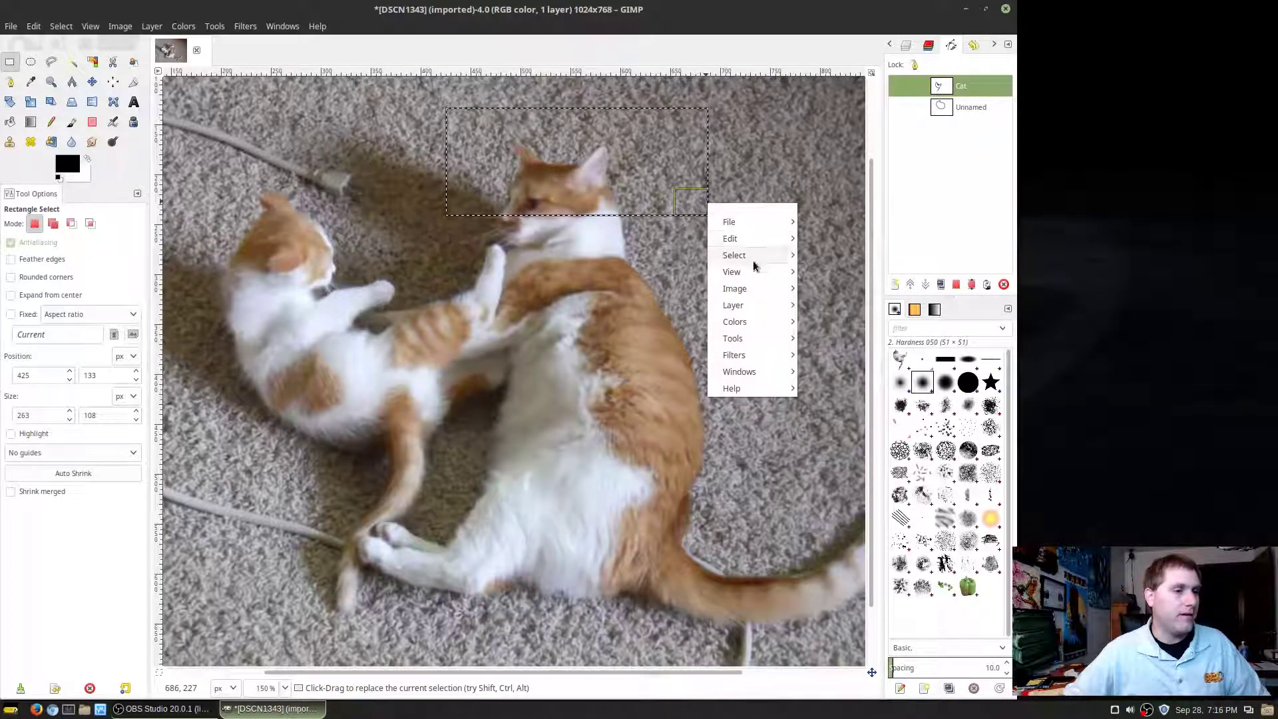
click(907, 177)
click(774, 223)
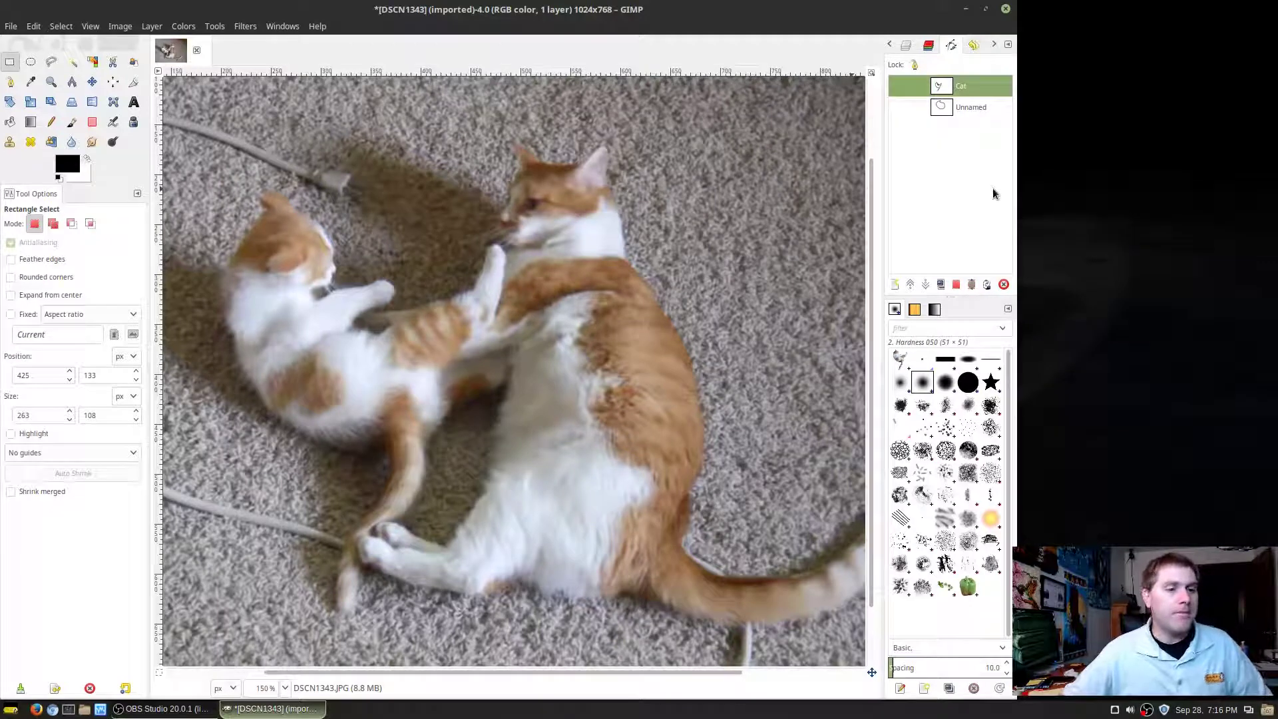
Toggle the visibility of the Cat and Unnamed paths, leaving only the Cat path shown
click(900, 87)
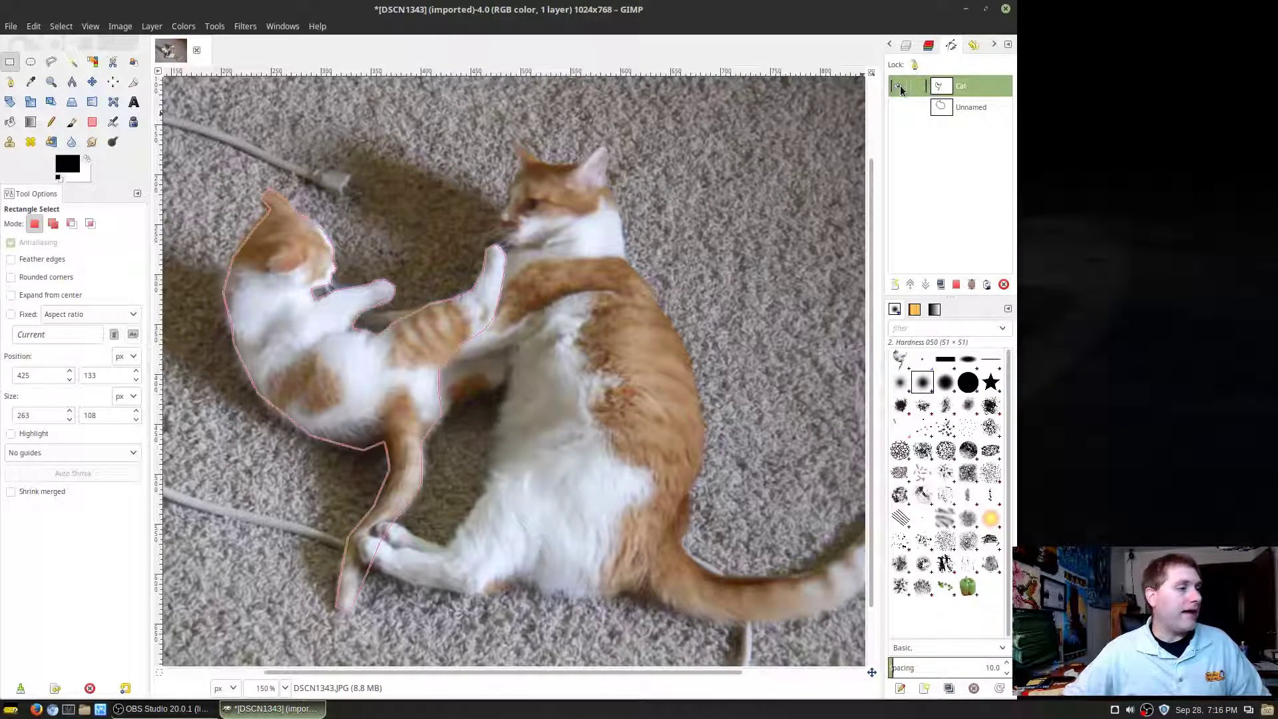
click(898, 90)
click(896, 87)
click(896, 88)
click(897, 87)
click(899, 108)
click(898, 108)
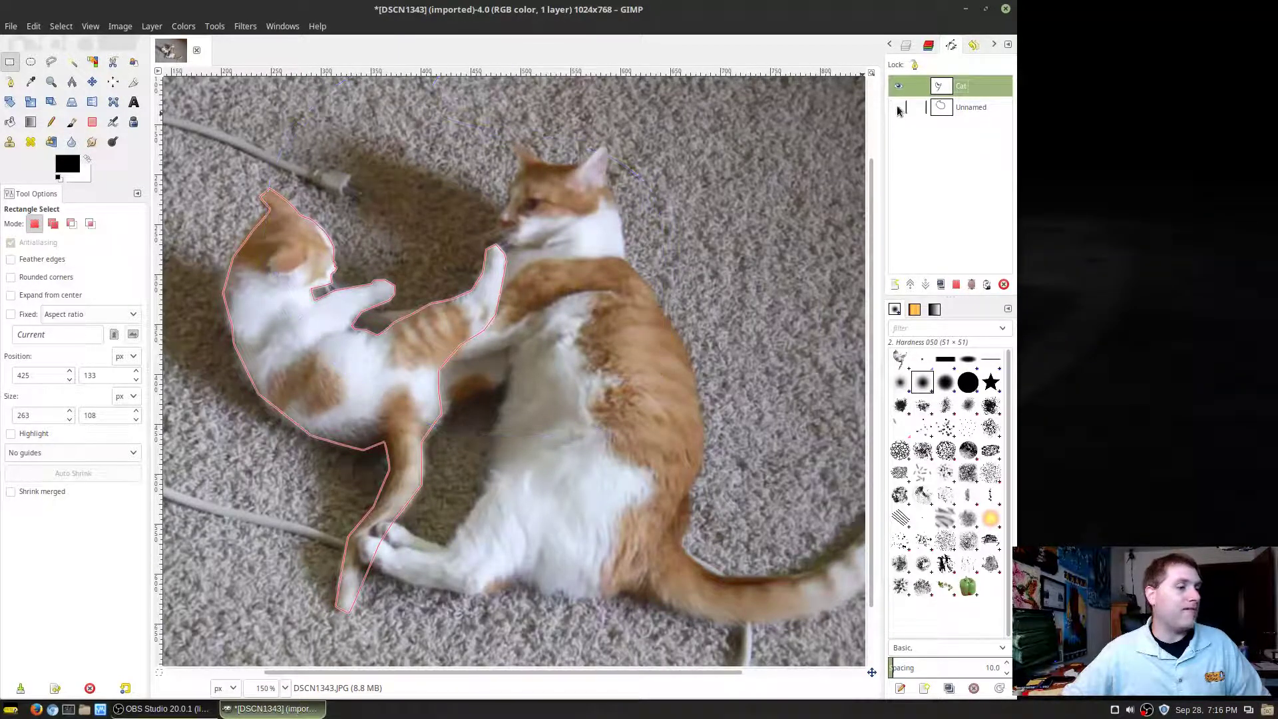
Create a path from a rectangular selection about 144 by 114 px on the carpet beside the adult cat's head, and clear the selection
click(961, 286)
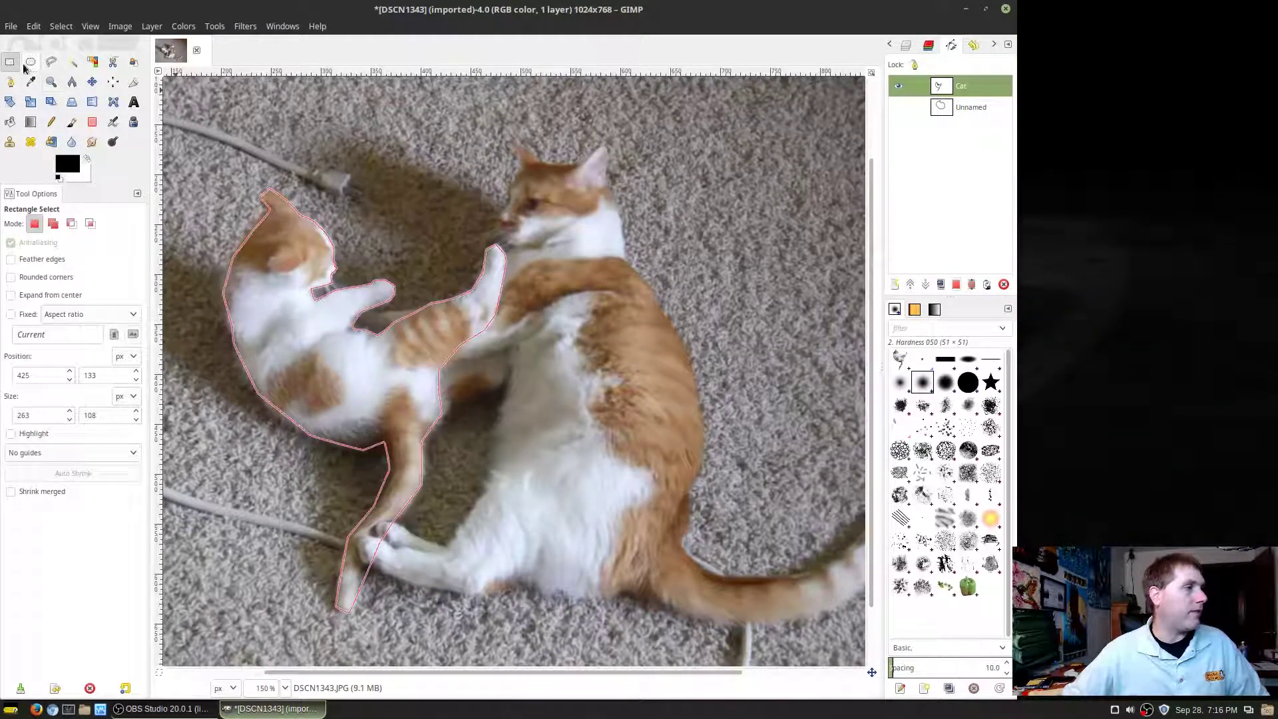
drag(639, 133, 783, 246)
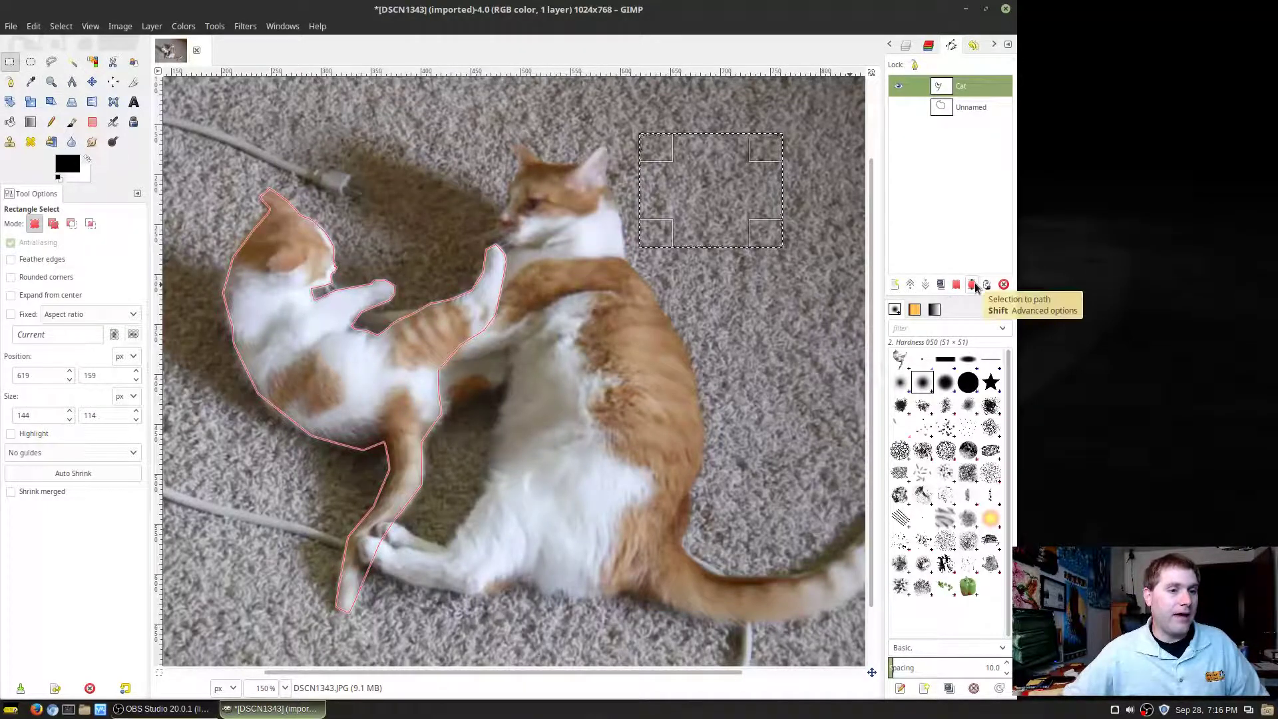
click(972, 285)
click(898, 87)
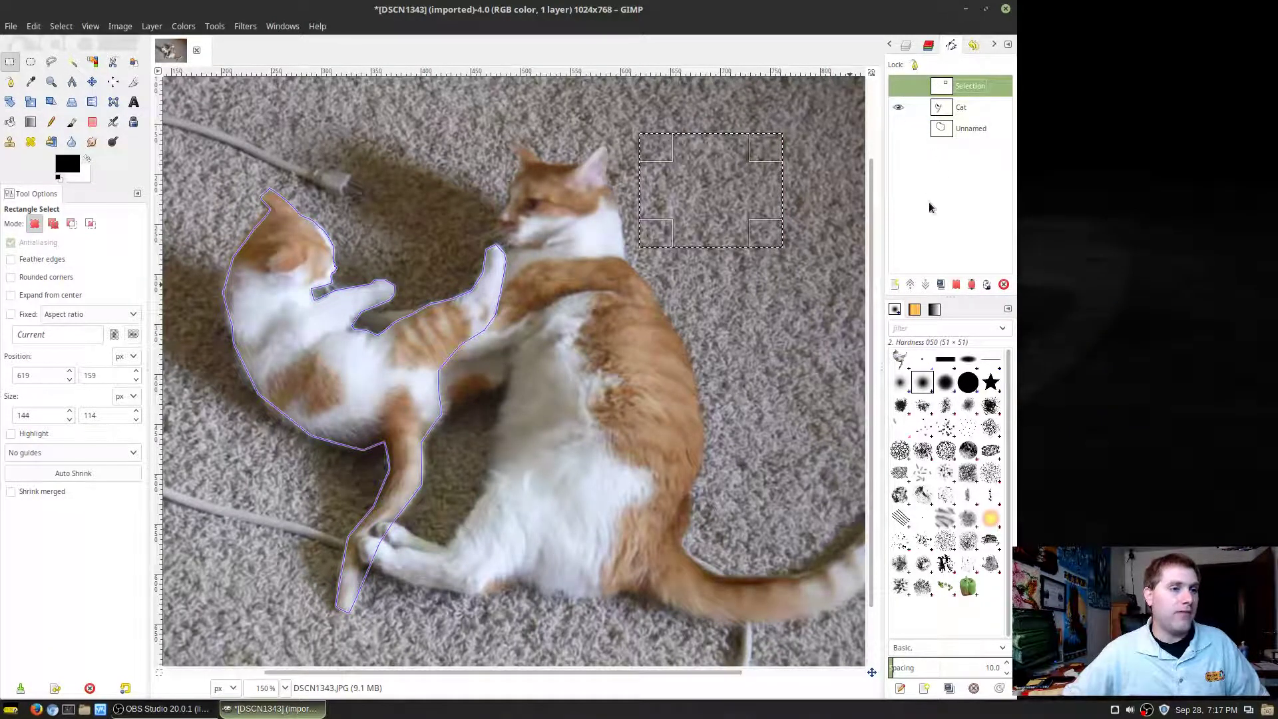
key(ctrl+shift+a)
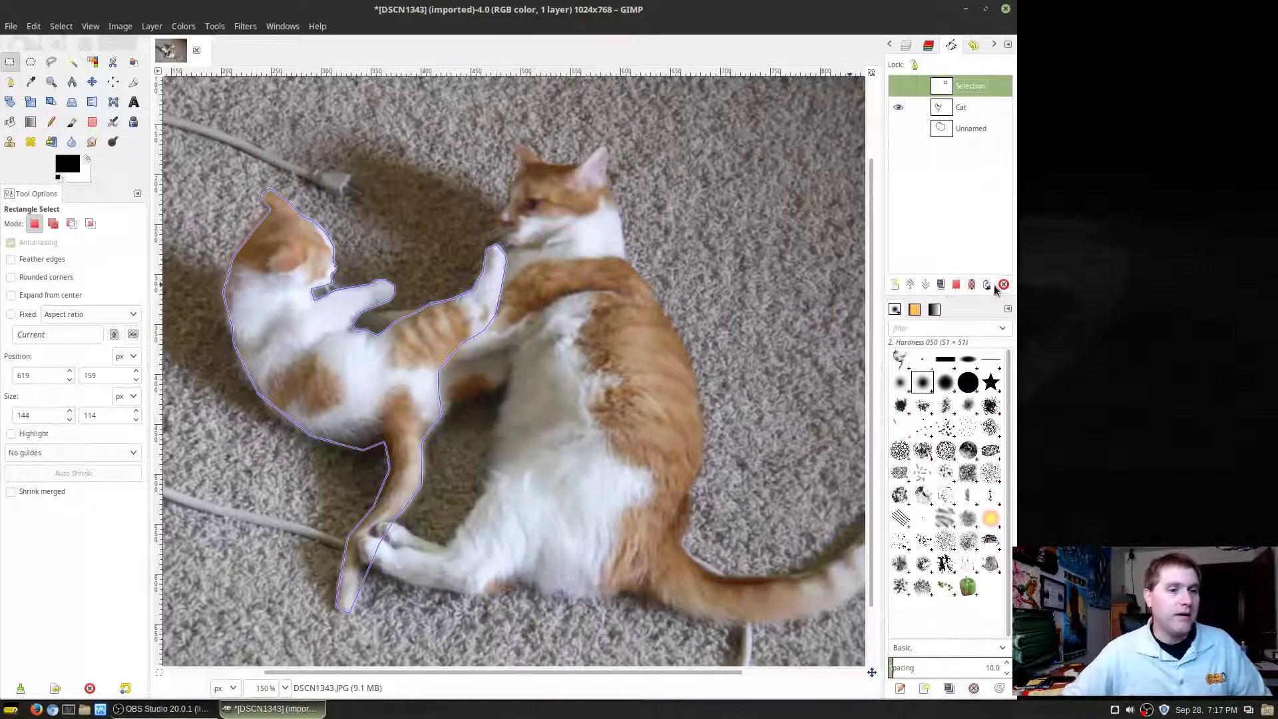
Stroke the Cat path with a solid-color, antialiased line 6 px wide
click(973, 115)
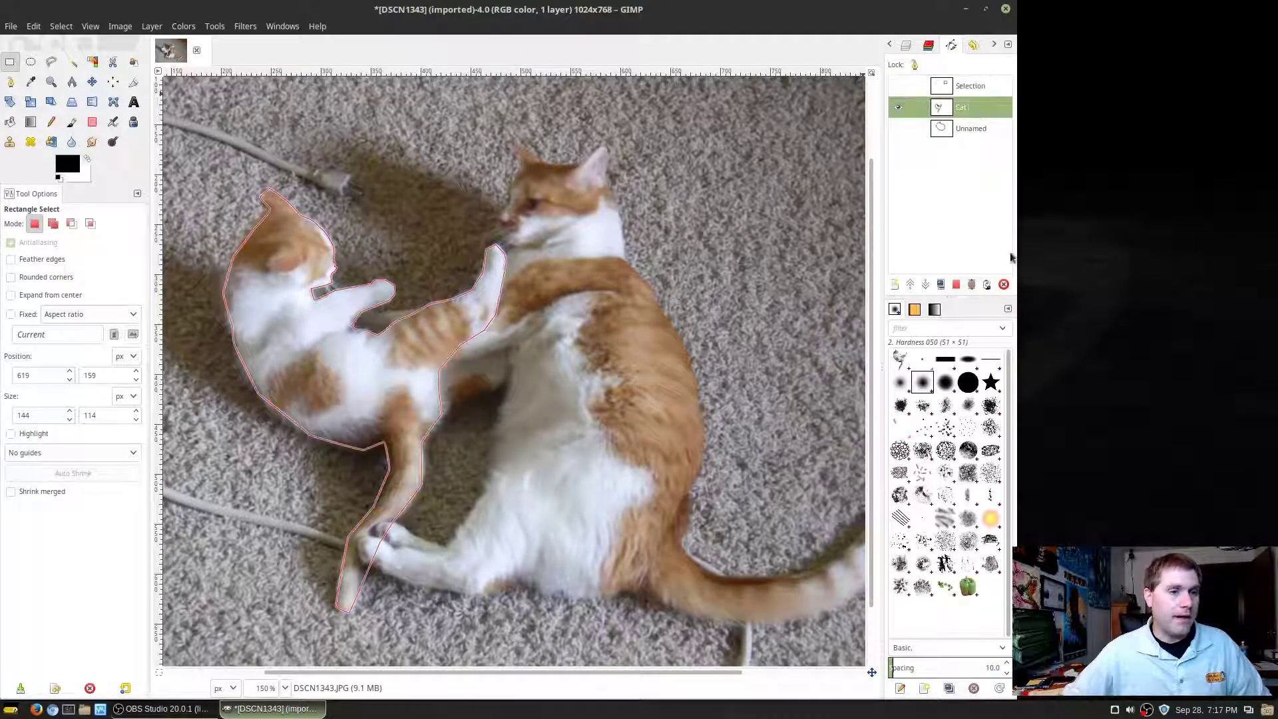
click(985, 284)
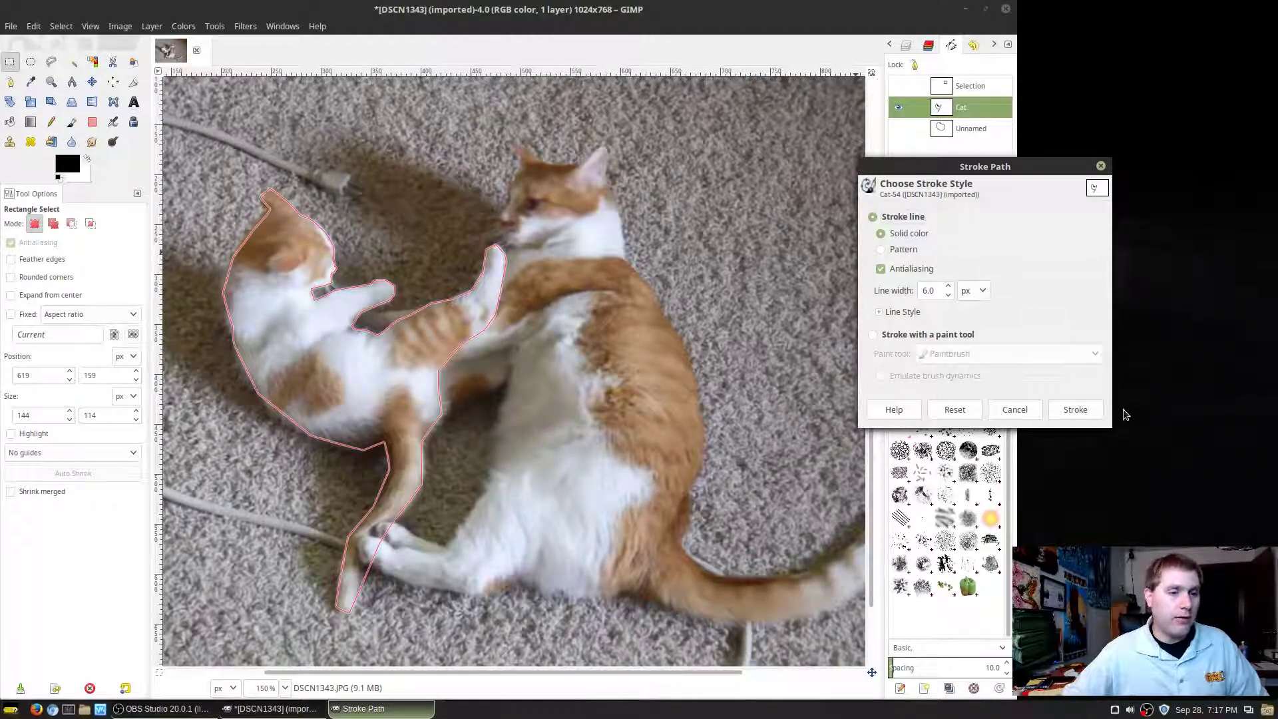
click(1075, 410)
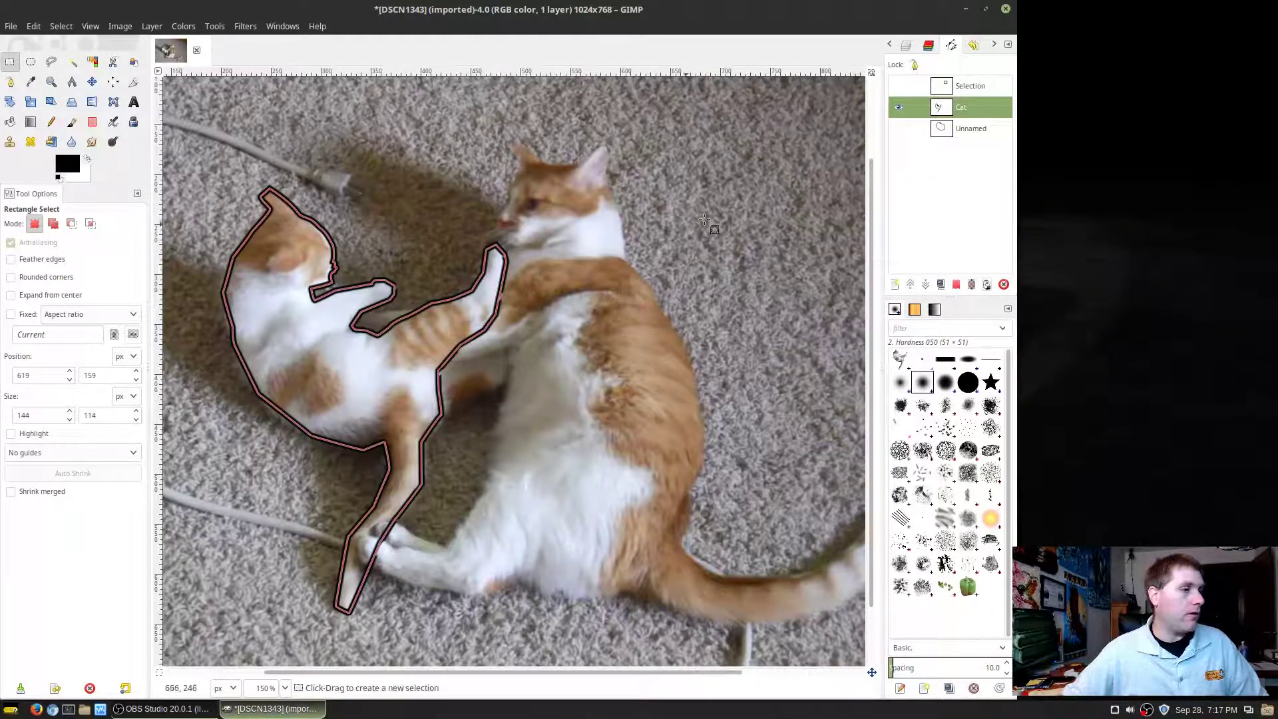
Toggle the Cat path's visibility to inspect the painted stroke, and undo the stroke
click(978, 129)
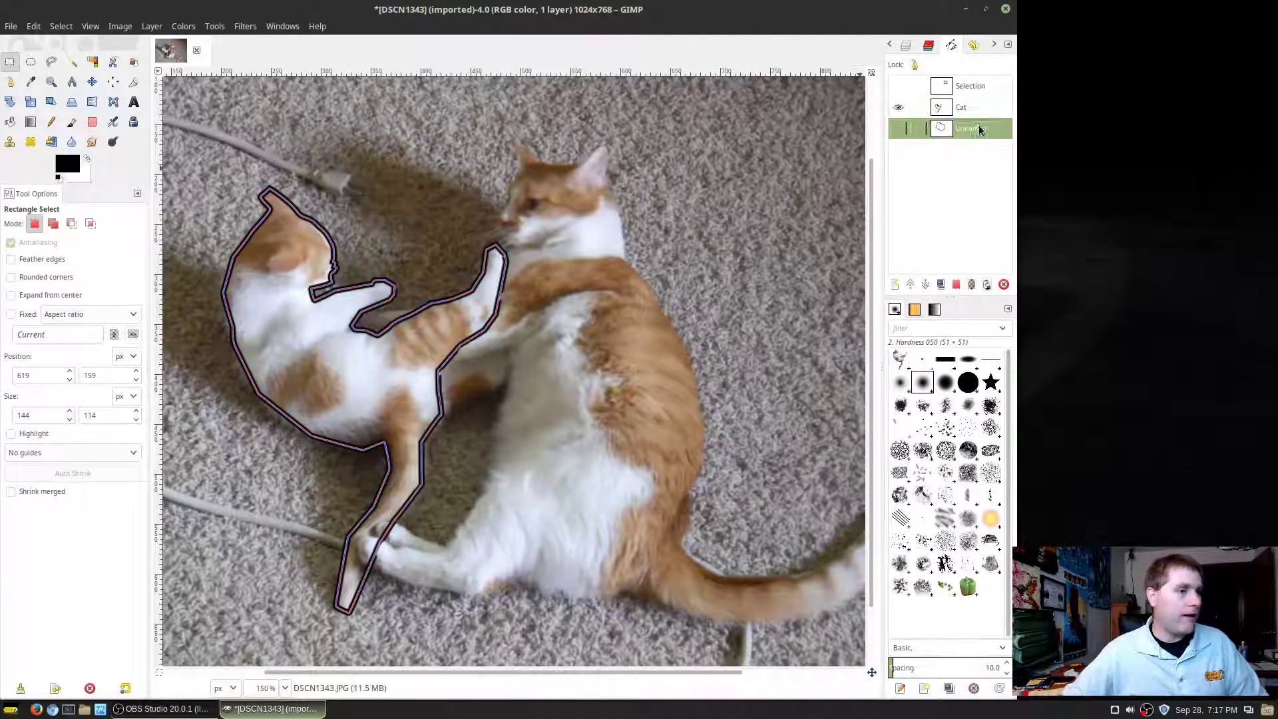
click(897, 107)
click(897, 108)
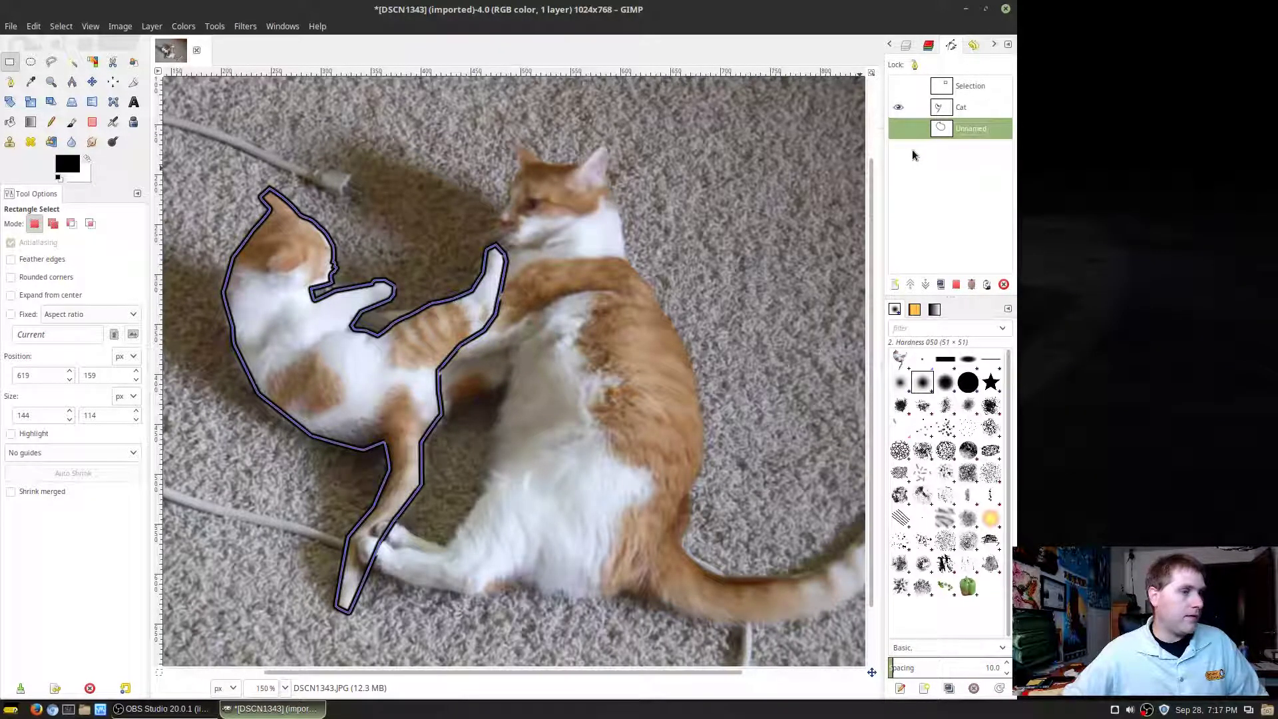
key(ctrl+z)
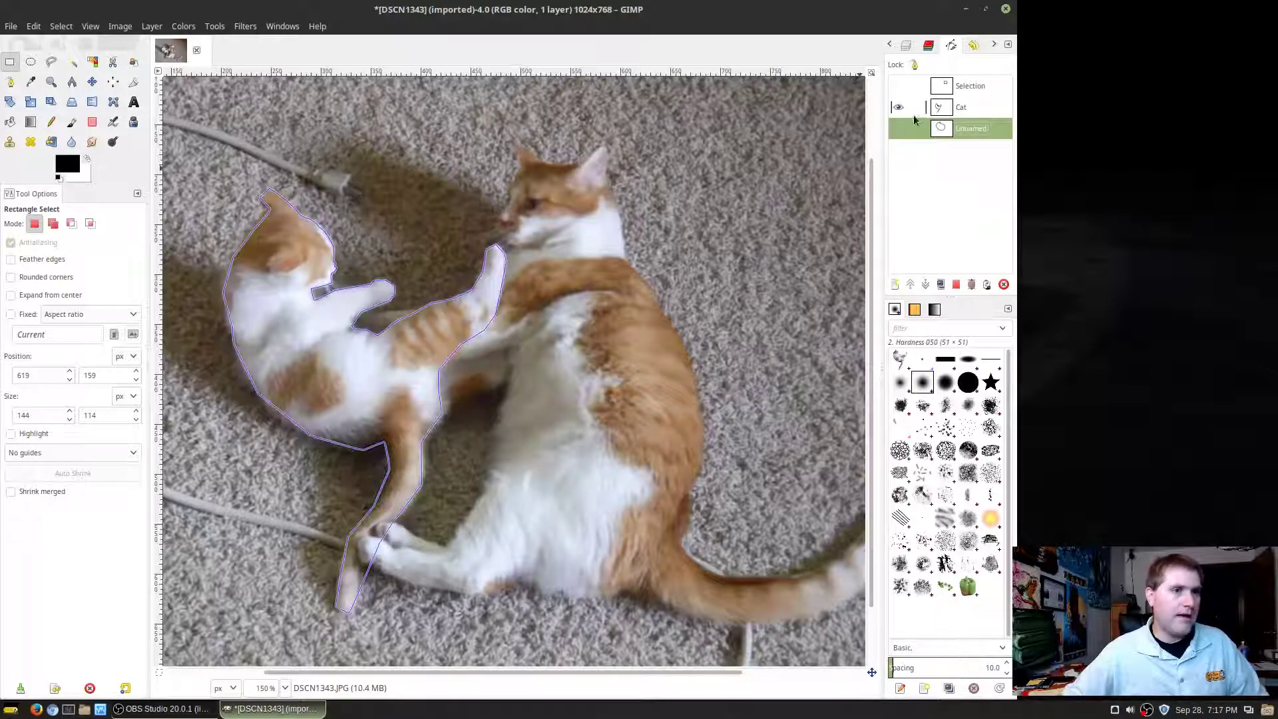
Start a stroke of the Cat path, choosing to stroke with the Paintbrush as the paint tool
click(955, 110)
click(987, 284)
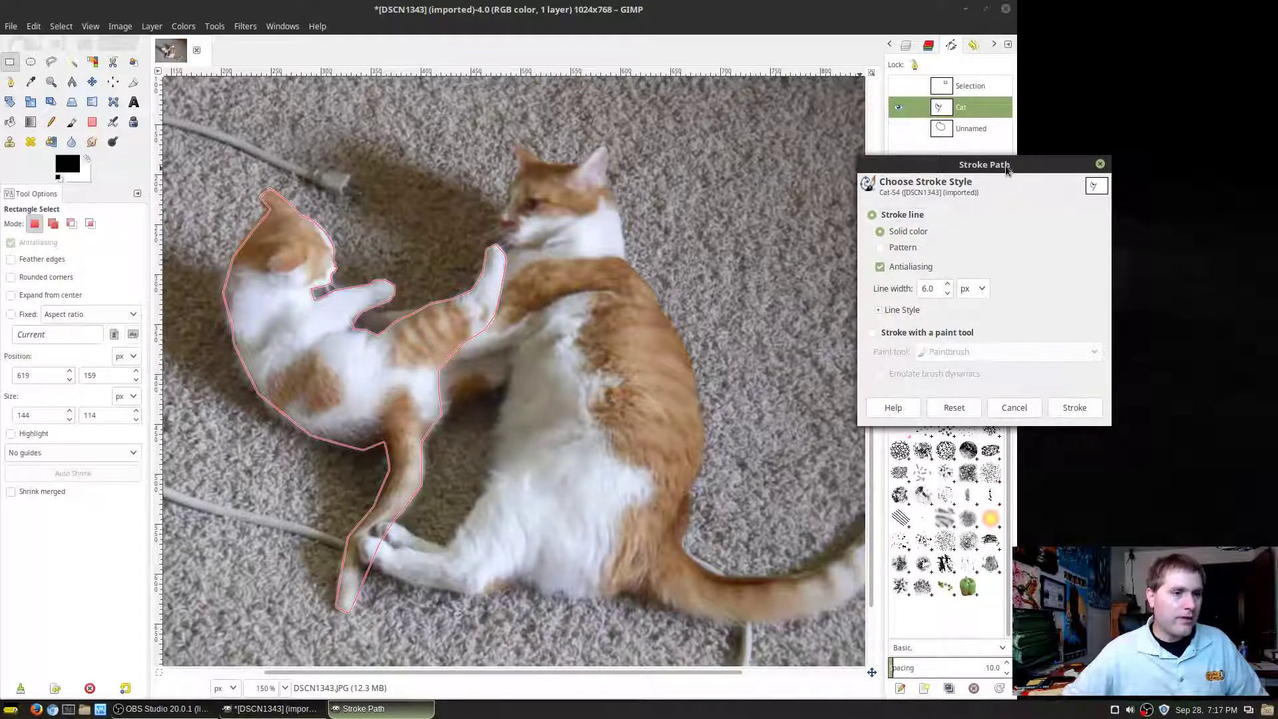
drag(995, 167, 1144, 92)
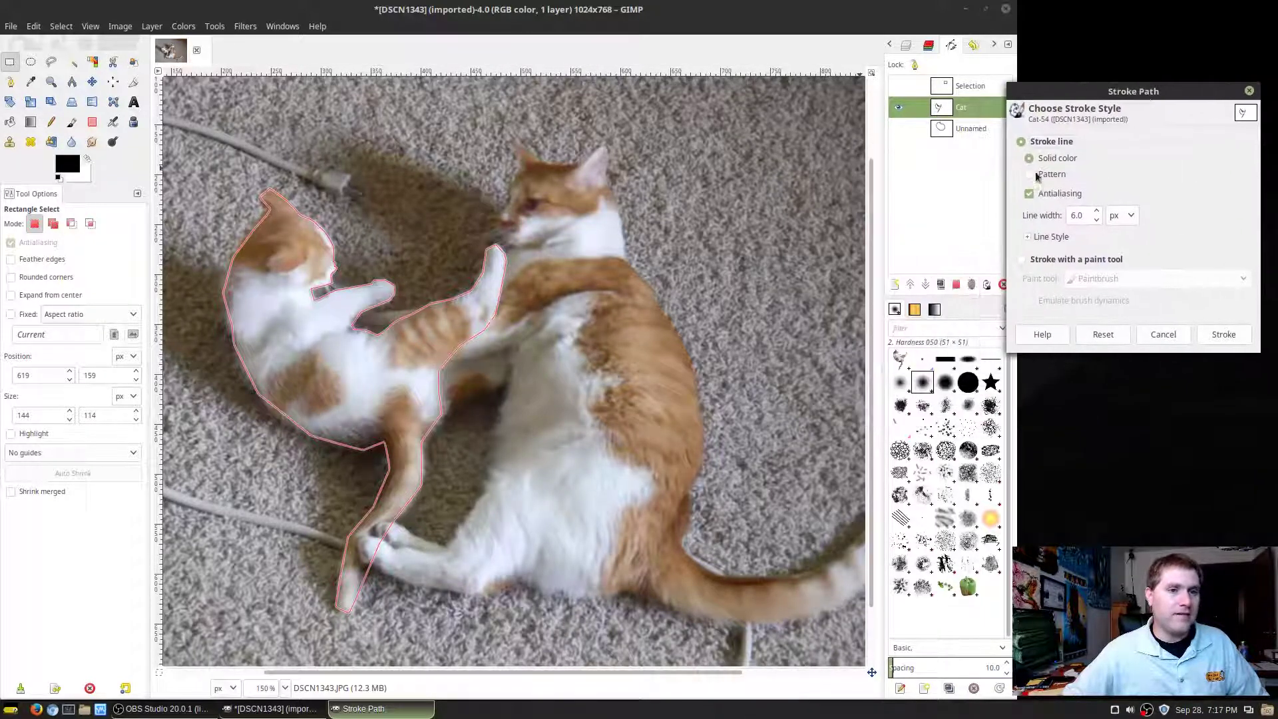
click(1043, 261)
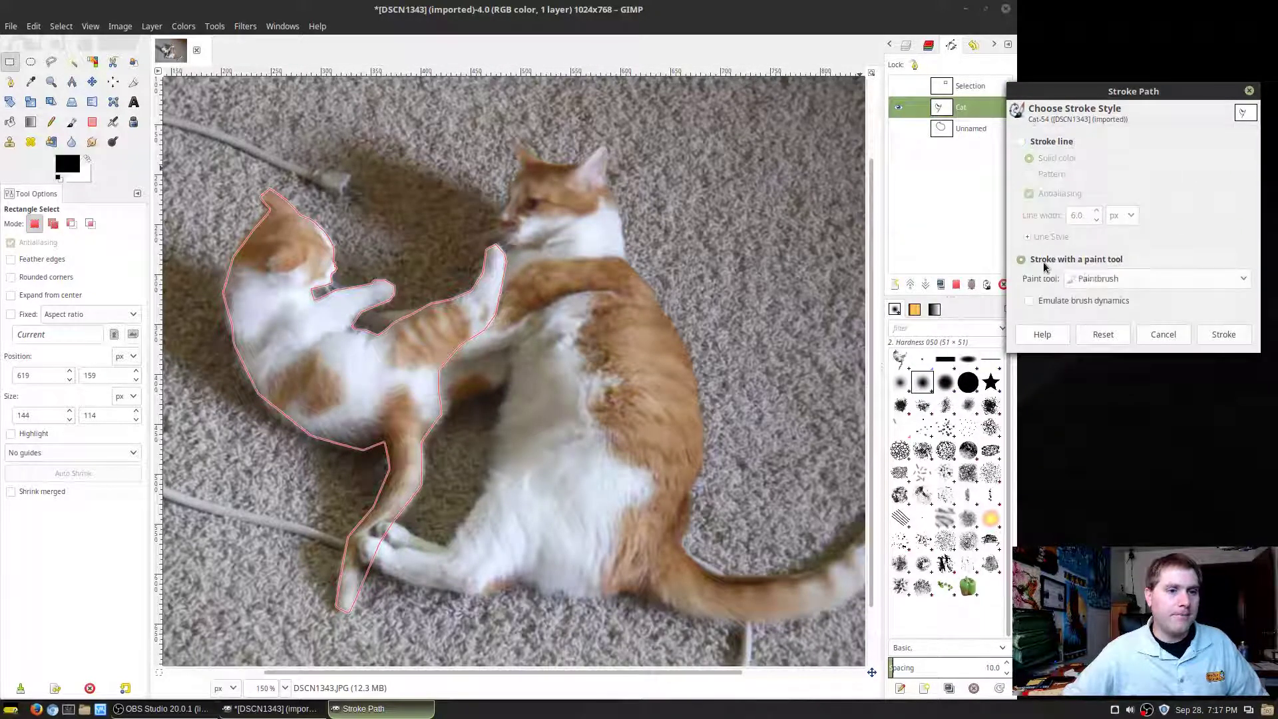
click(1249, 280)
click(1249, 278)
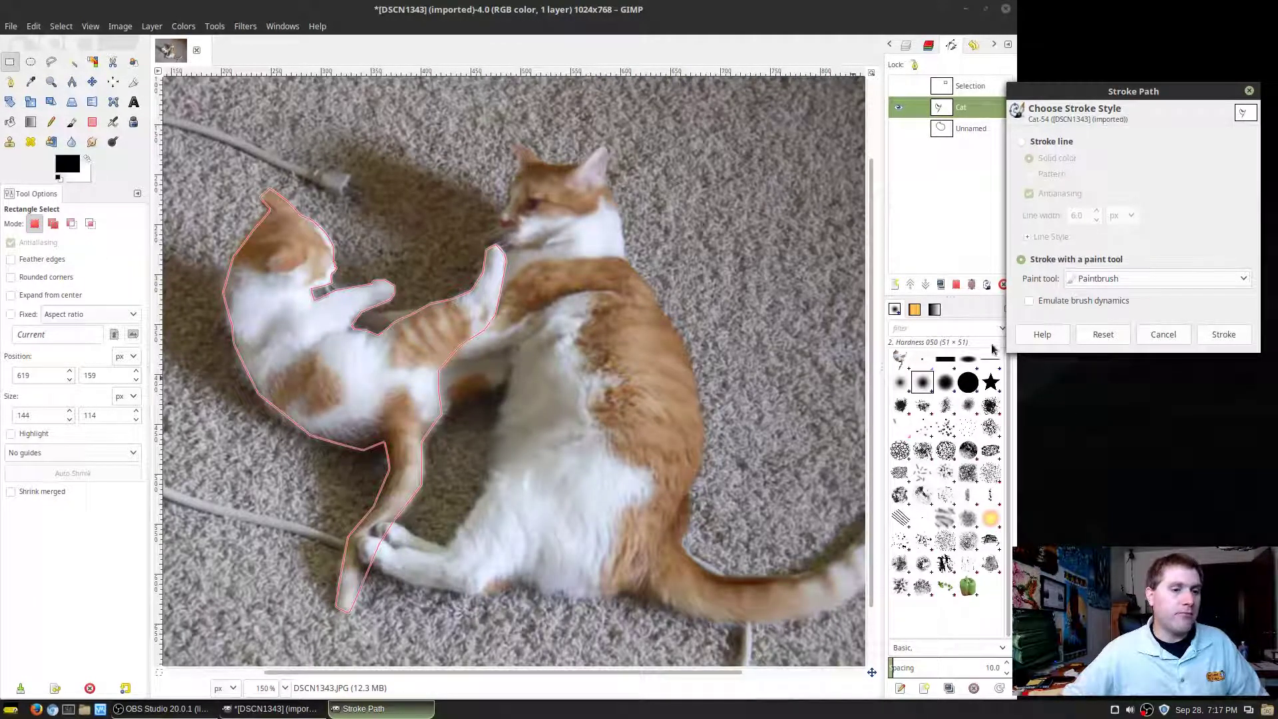
Choose the Pencil Scratch brush from the Sketch set and stroke the Cat path with it
click(945, 382)
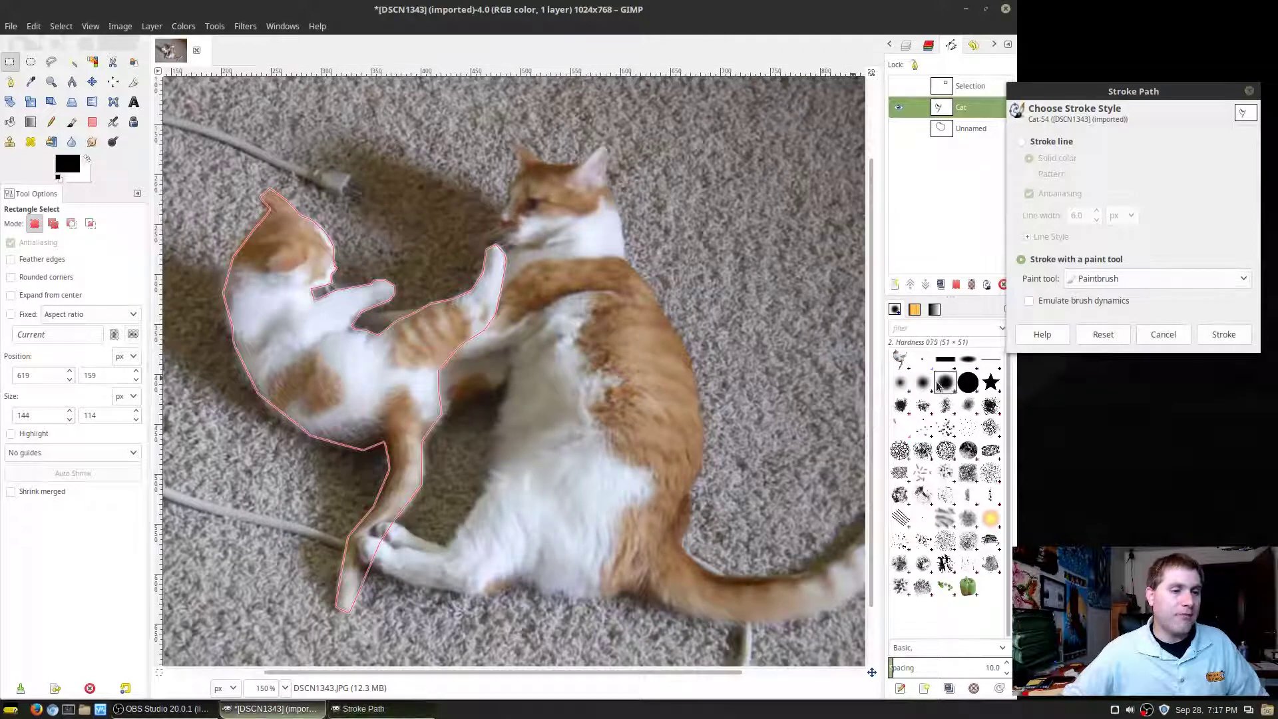
click(926, 385)
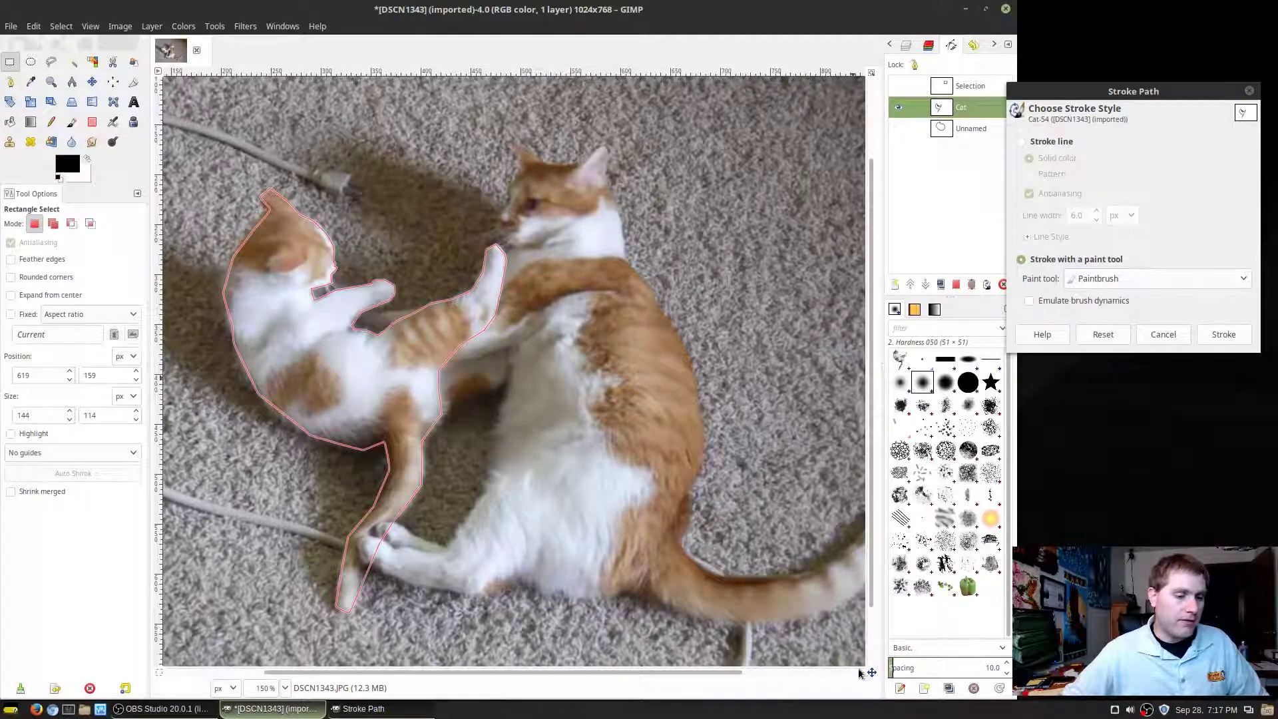
drag(898, 669, 912, 668)
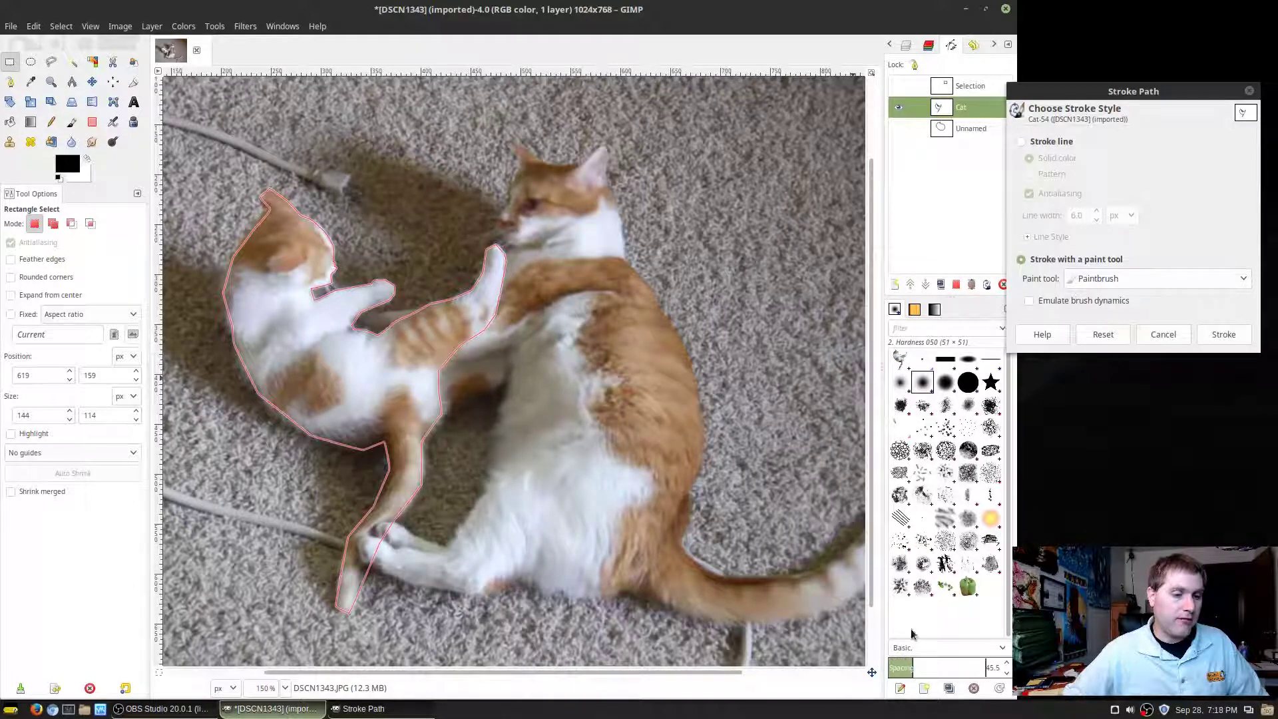
click(900, 517)
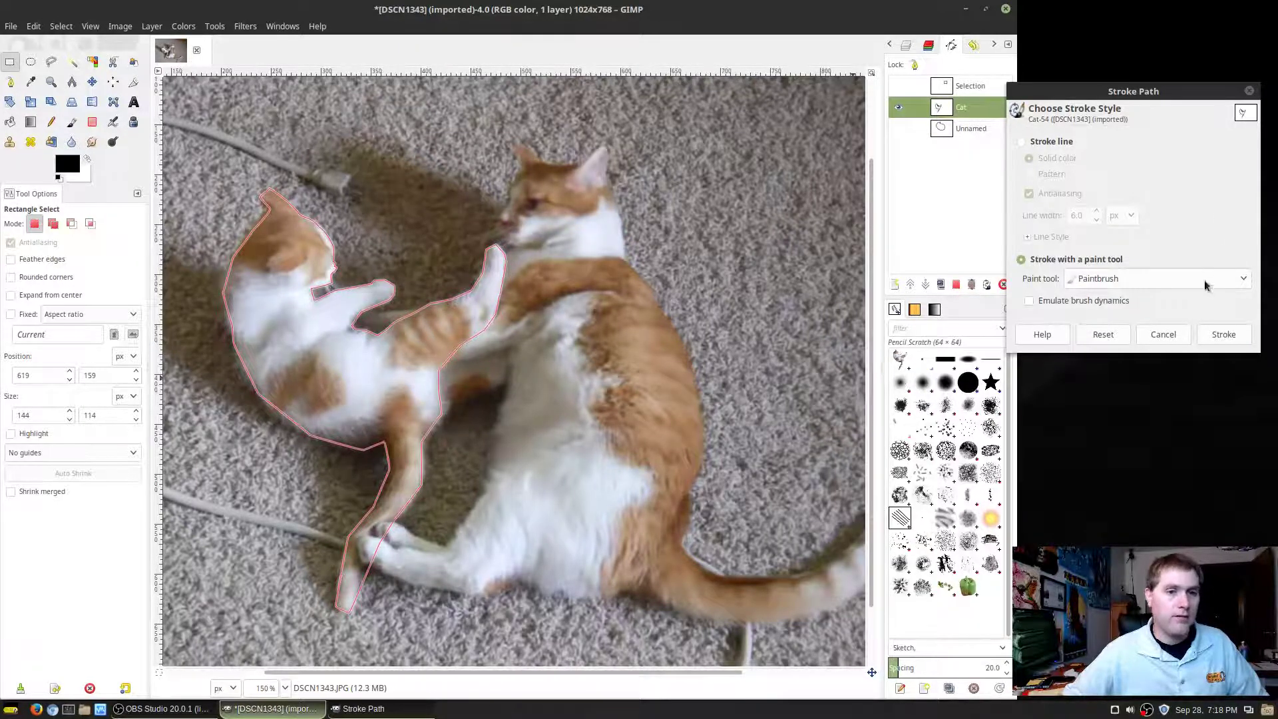
click(1224, 334)
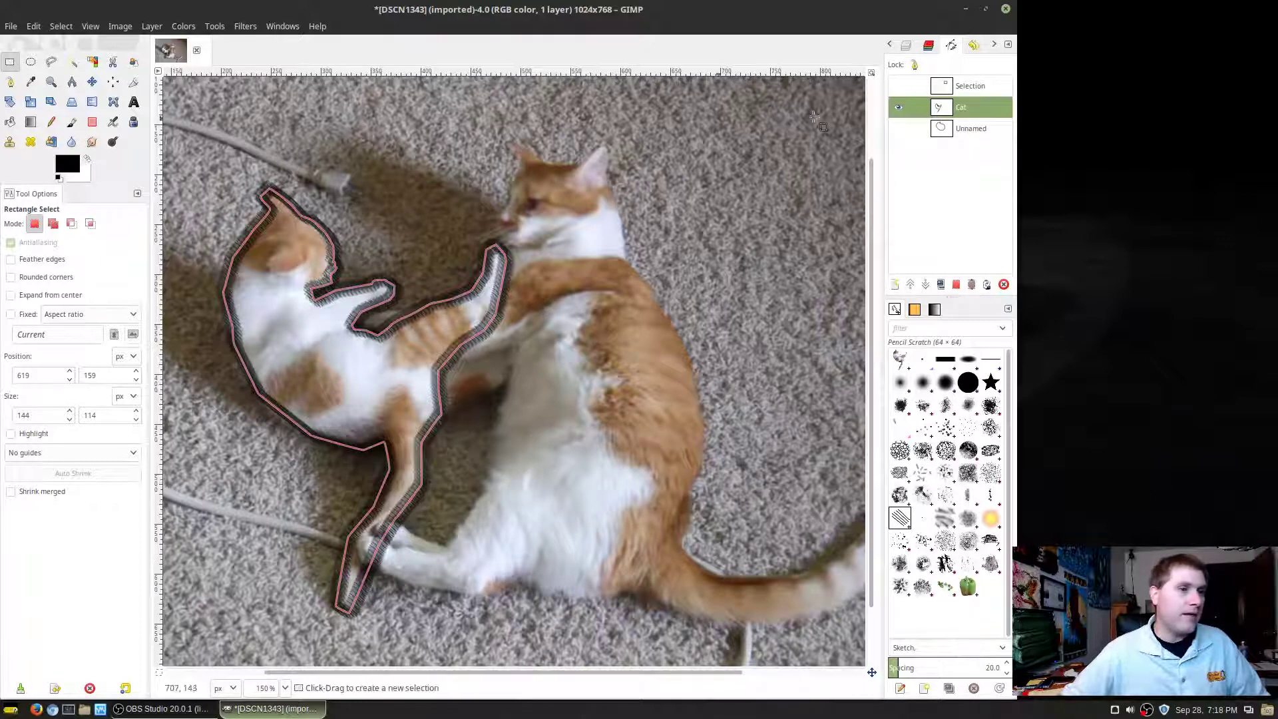
Toggle the Cat path's visibility to inspect the brush stroke, and undo the stroke
click(898, 107)
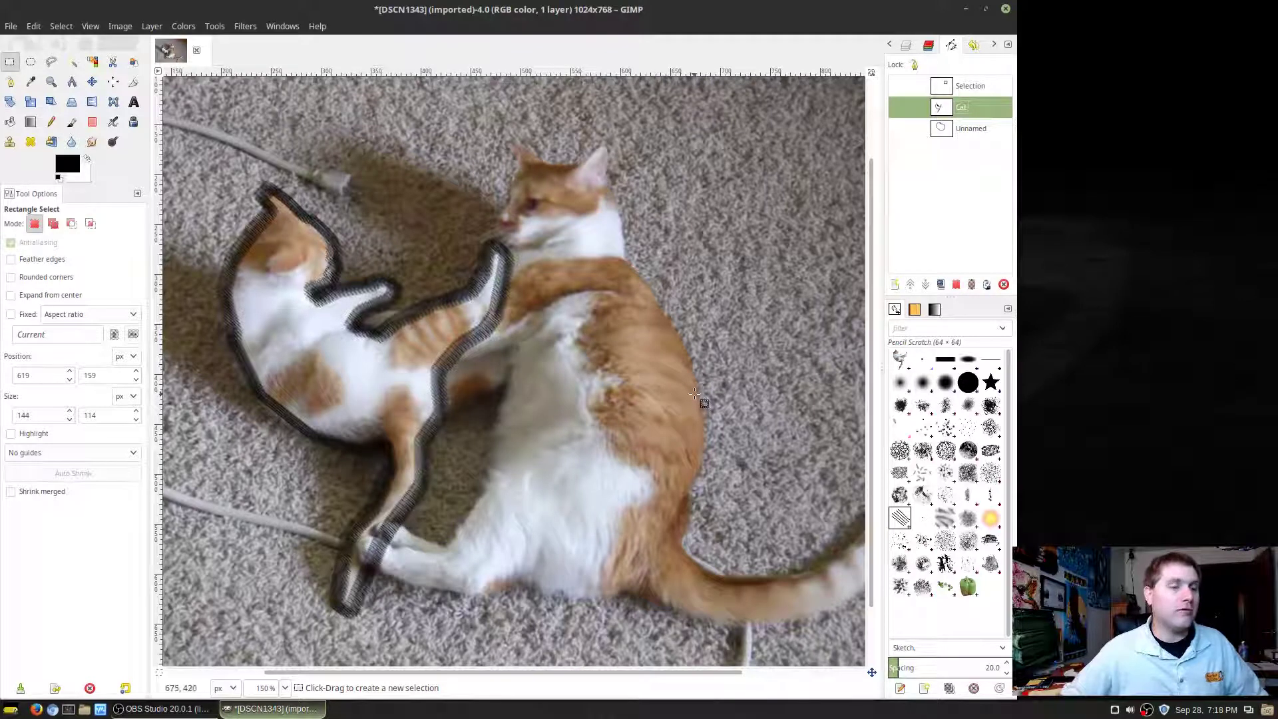
key(ctrl+z)
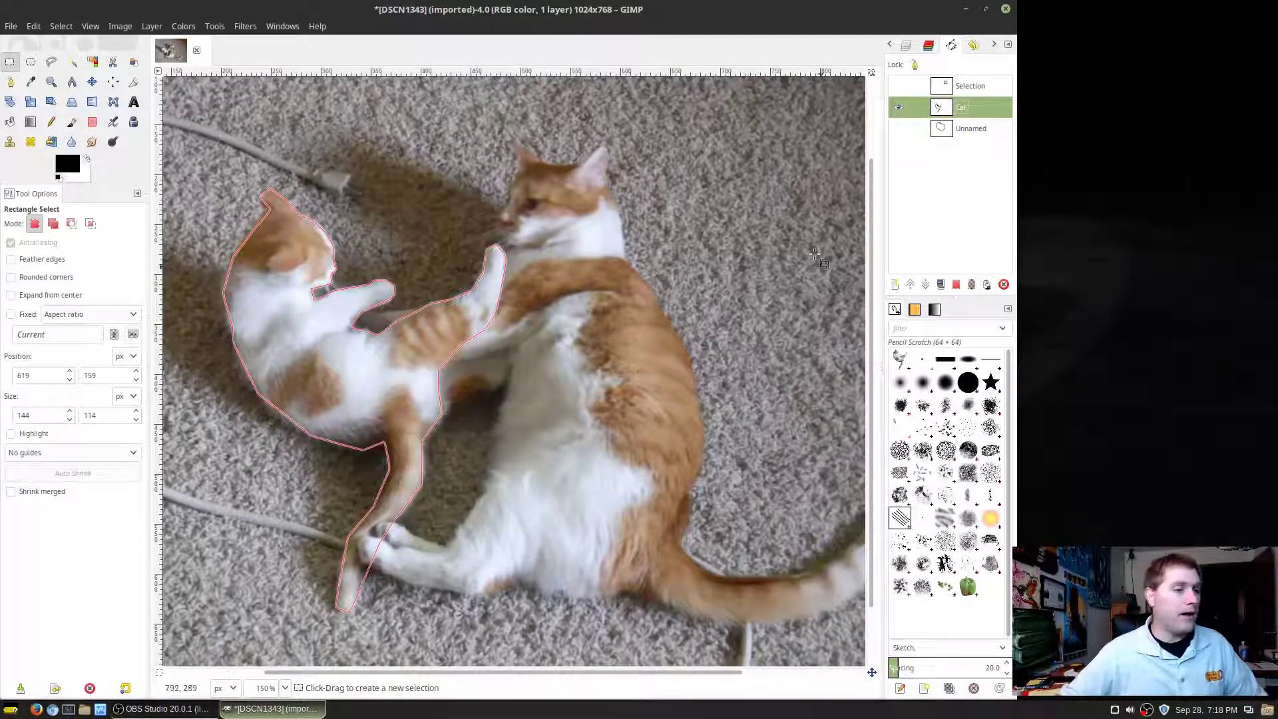
Stroke the Cat path with an antialiased 6 px line filled with the Nops pattern, and undo the stroke
click(986, 284)
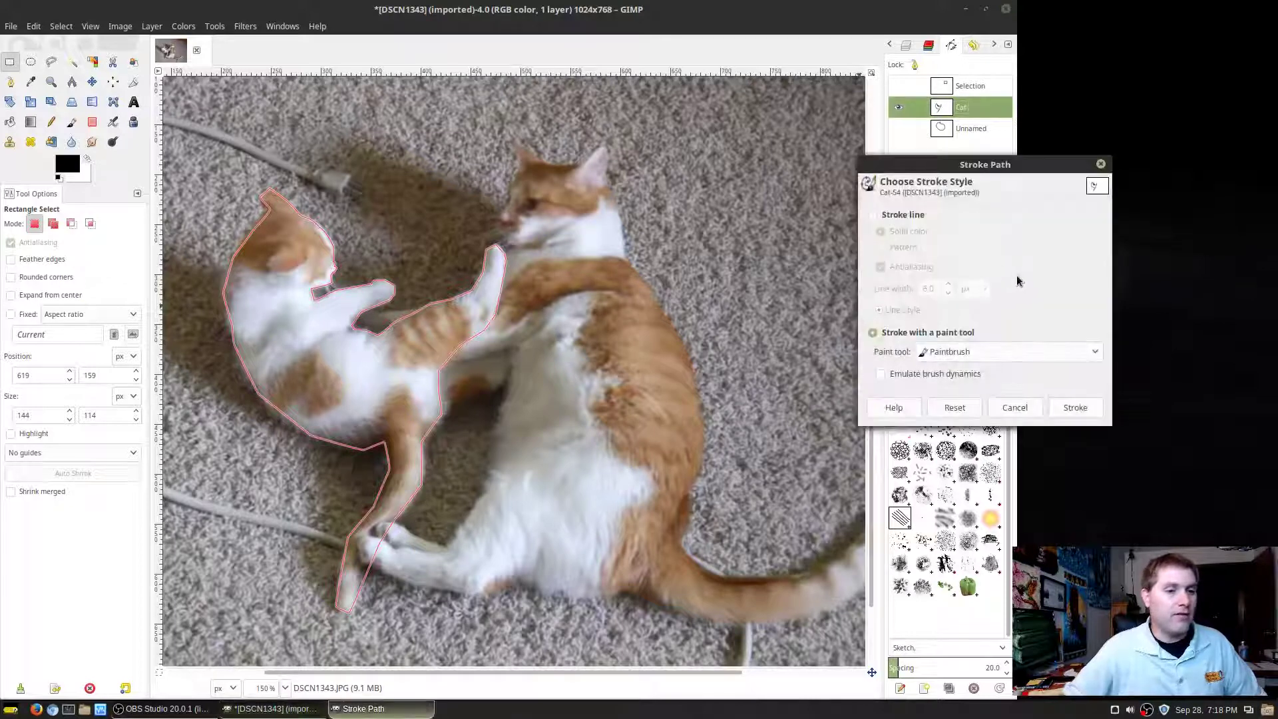
click(900, 215)
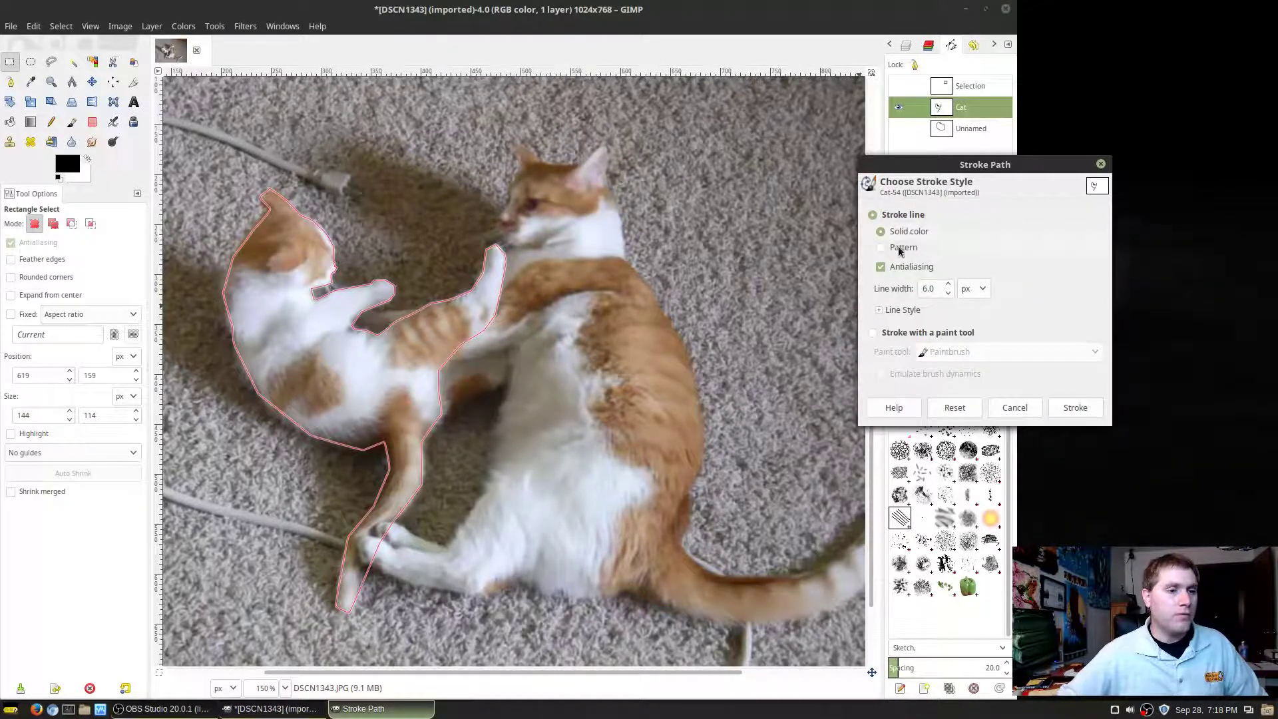
click(904, 247)
drag(965, 165, 1112, 61)
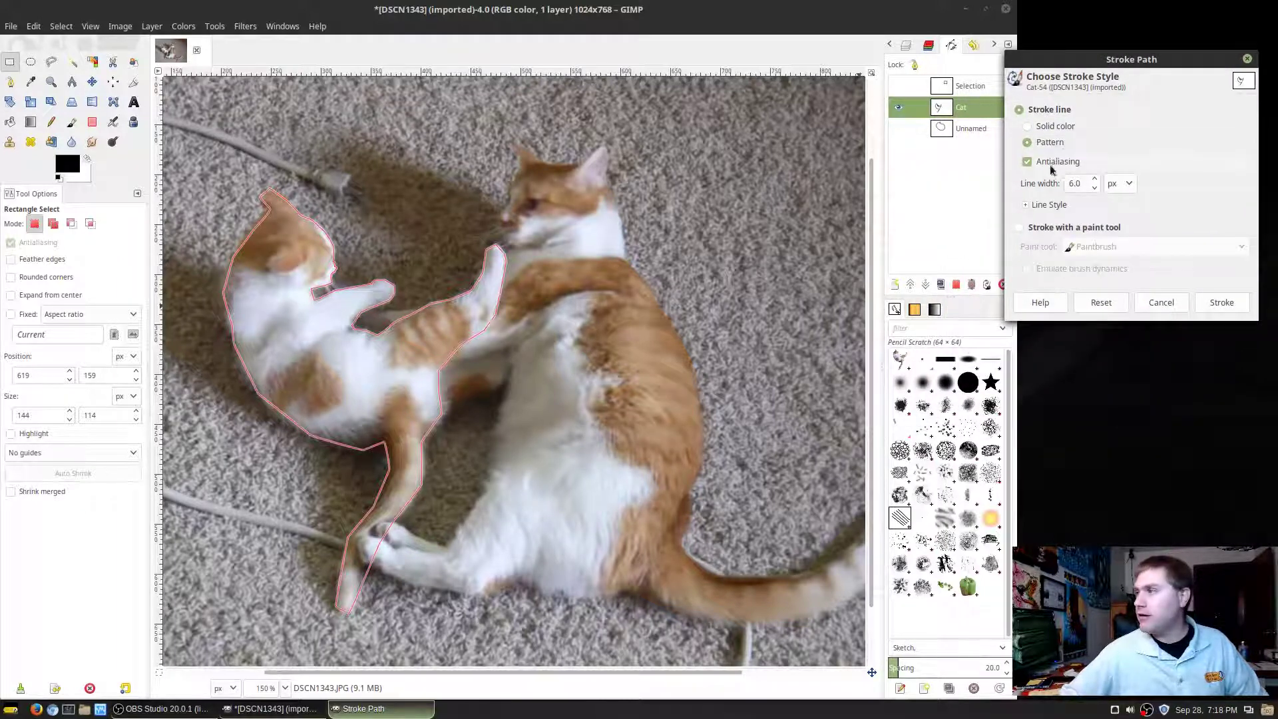
click(914, 313)
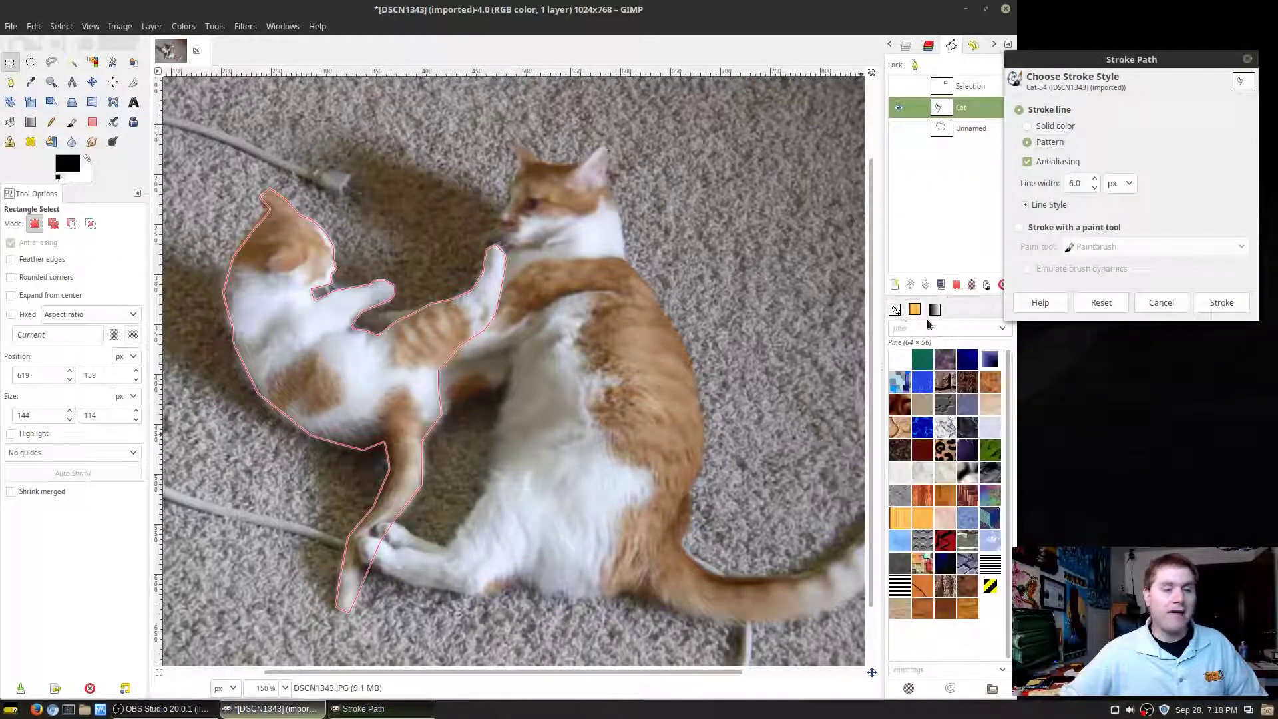
click(963, 475)
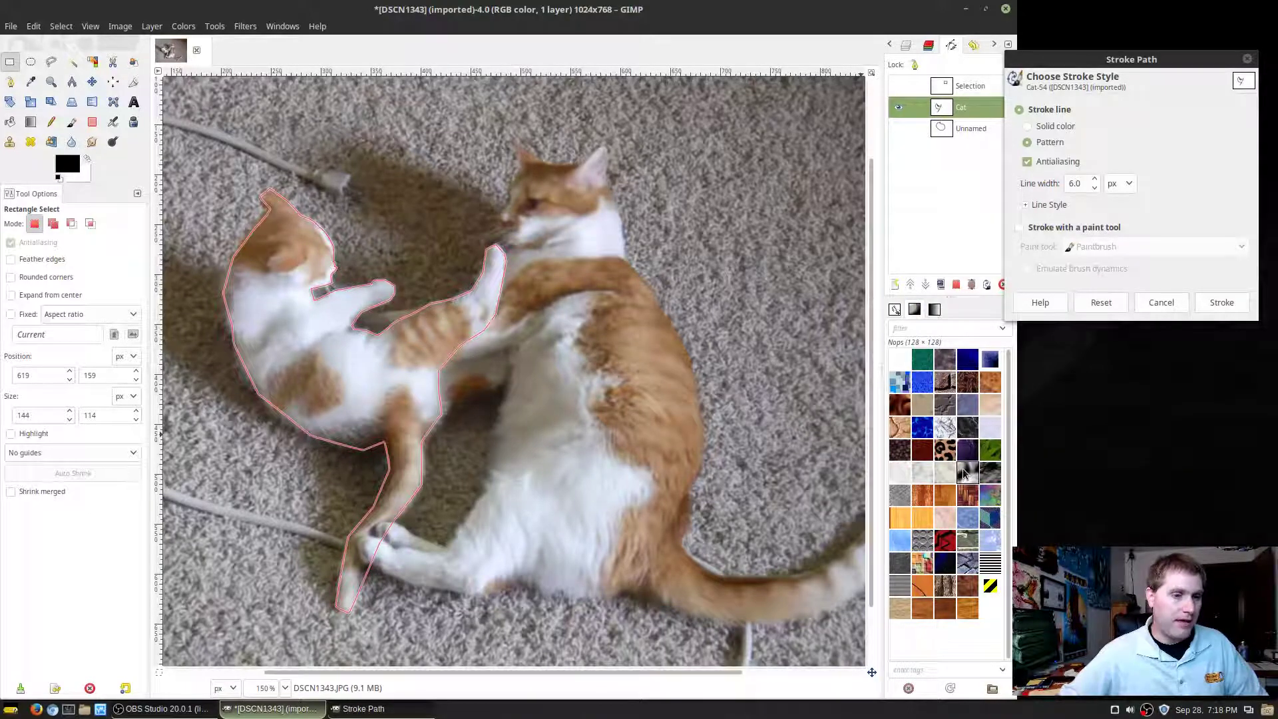
click(1224, 303)
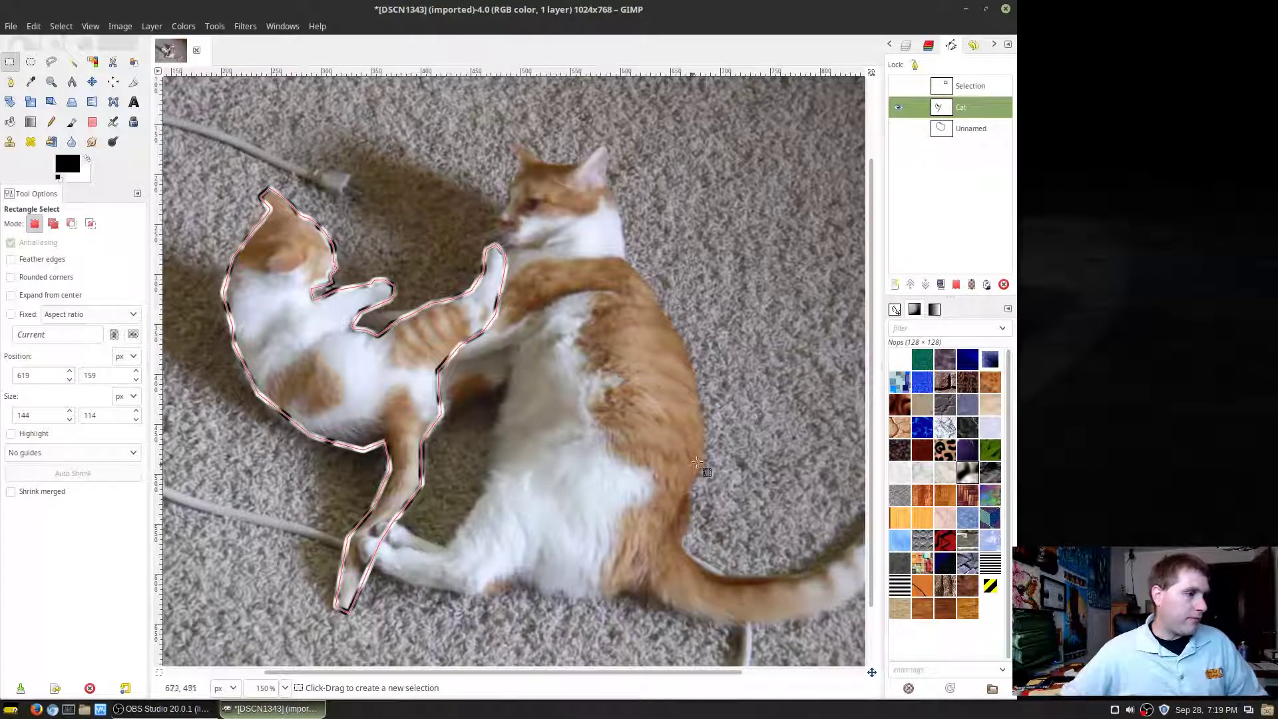
key(ctrl+shift+a)
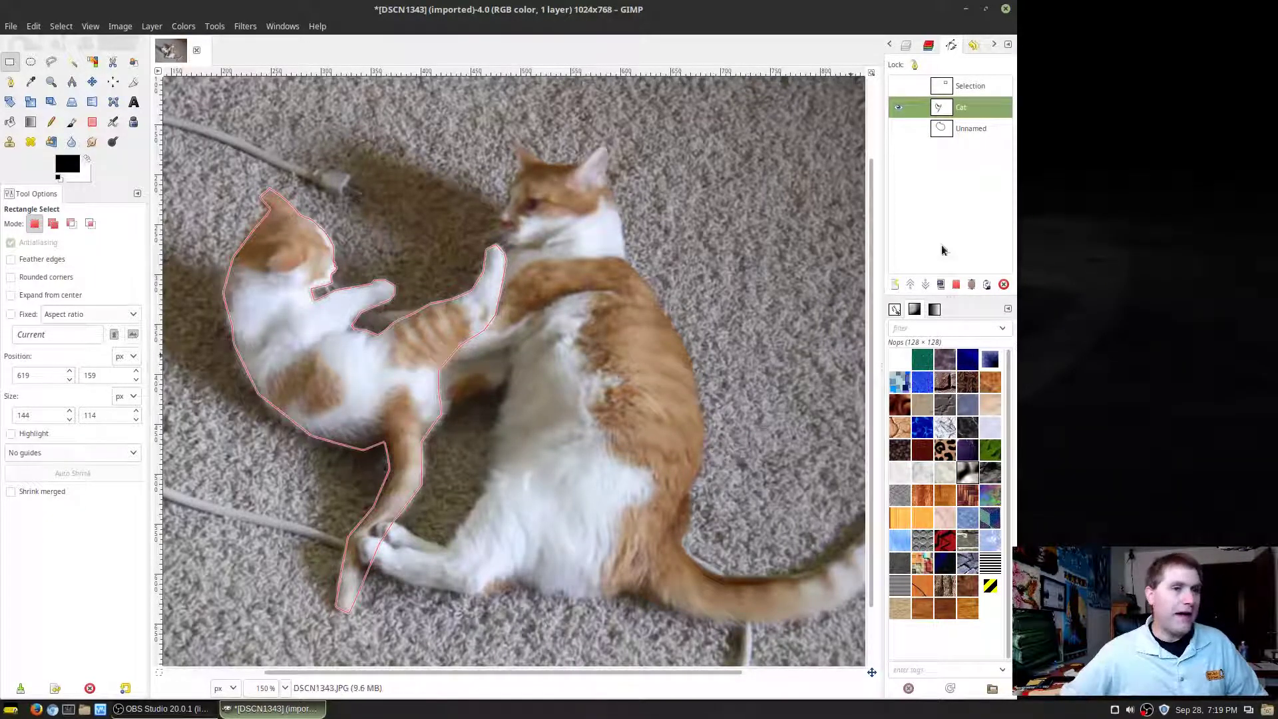
Examine the line style options for stroking the Cat path, and leave without stroking
click(987, 285)
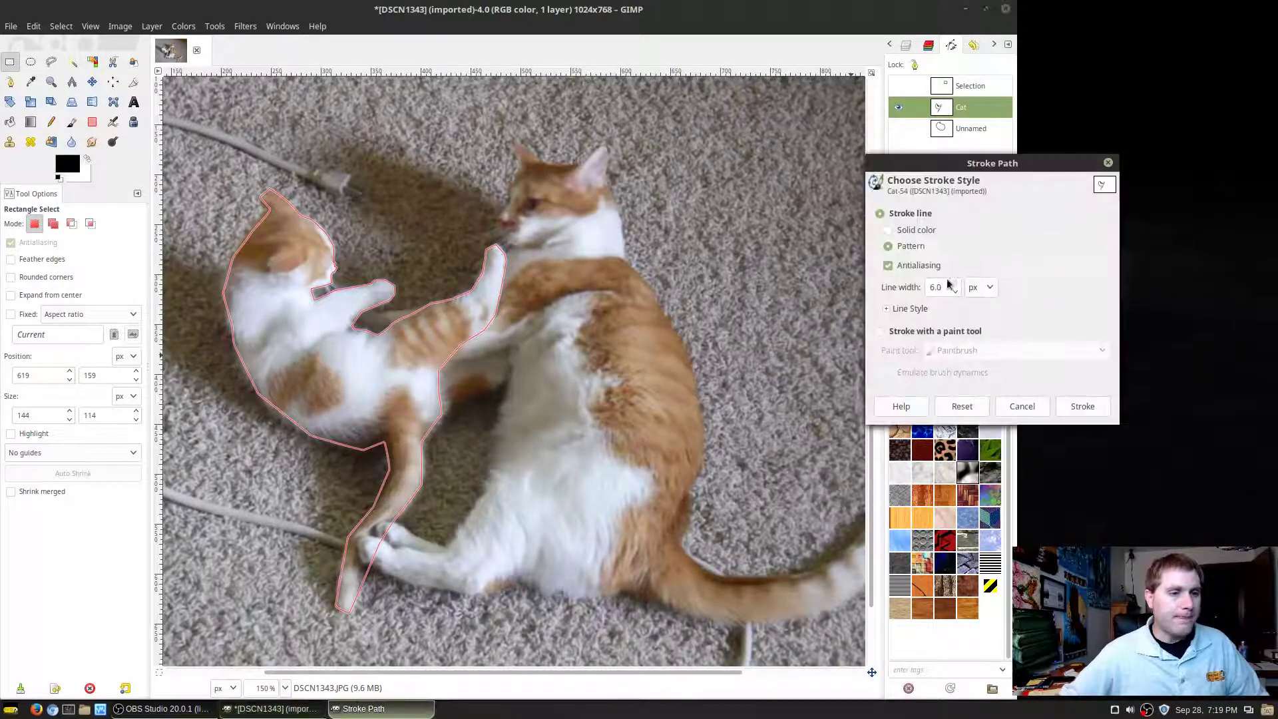
click(895, 309)
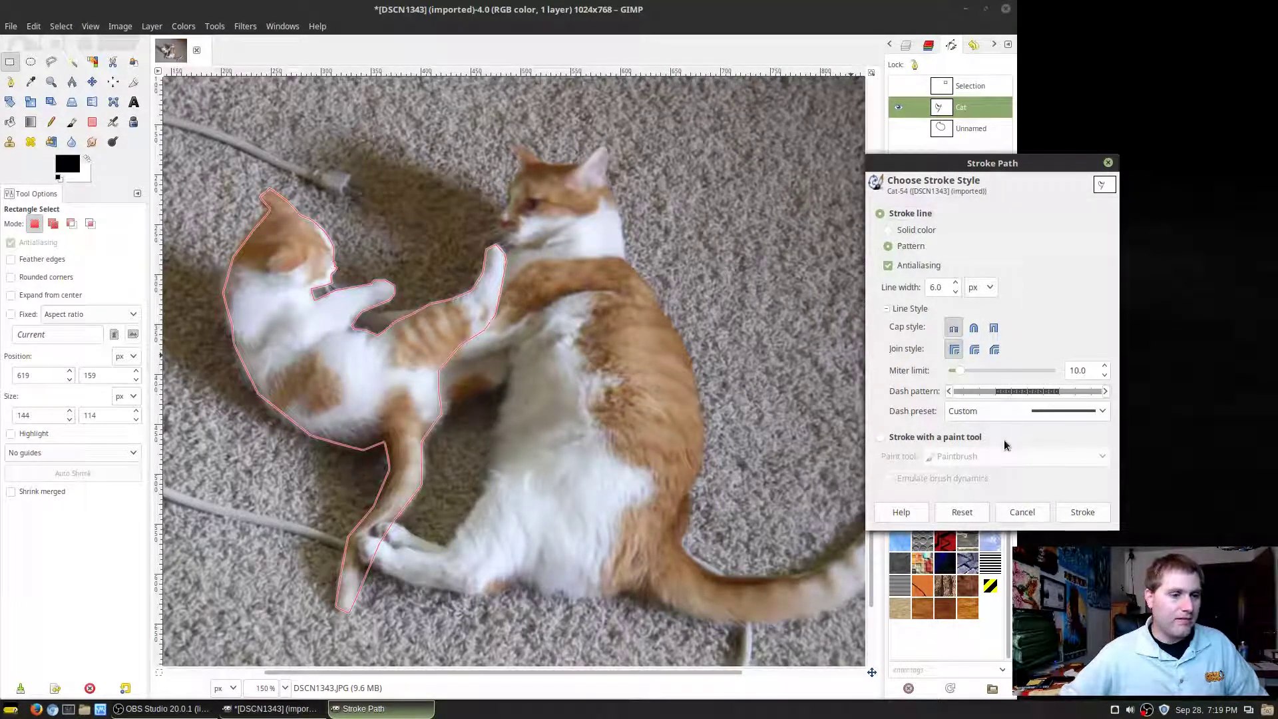
click(1023, 518)
Convert the Cat path to a selection, and undo the black paint inside it and clear the selection
click(958, 285)
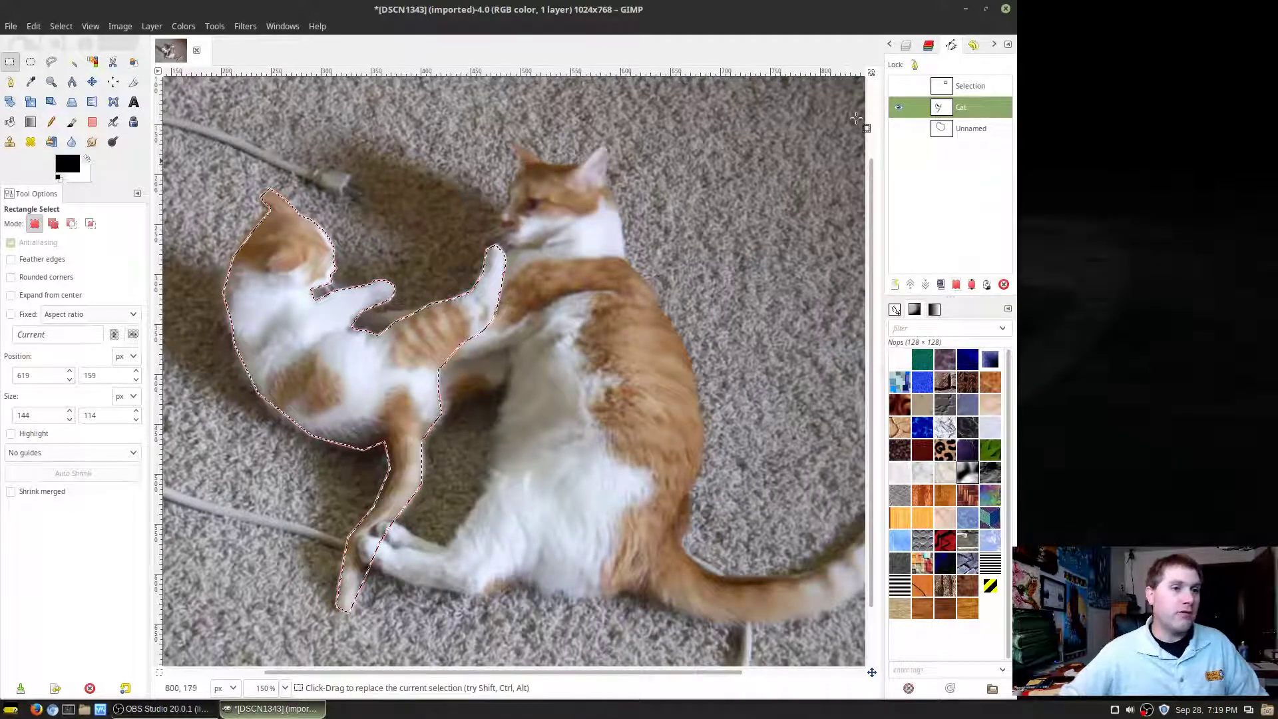
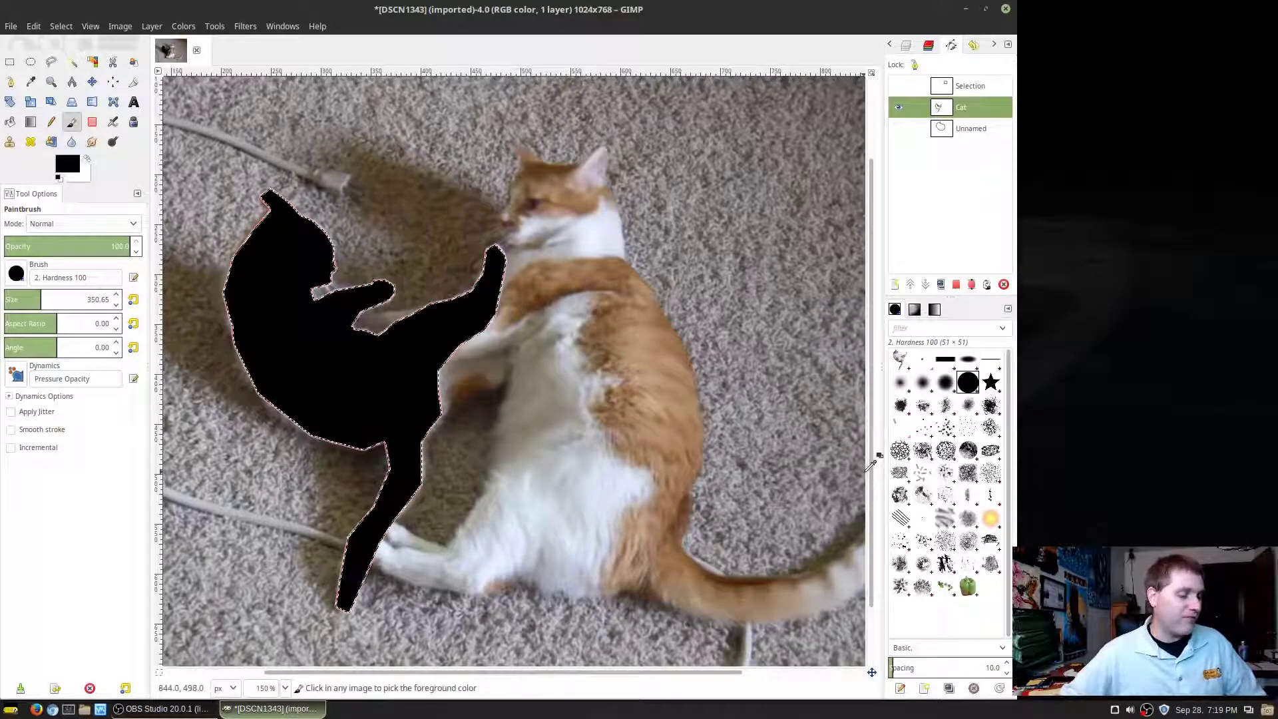
key(ctrl+z)
key(ctrl+shift+a)
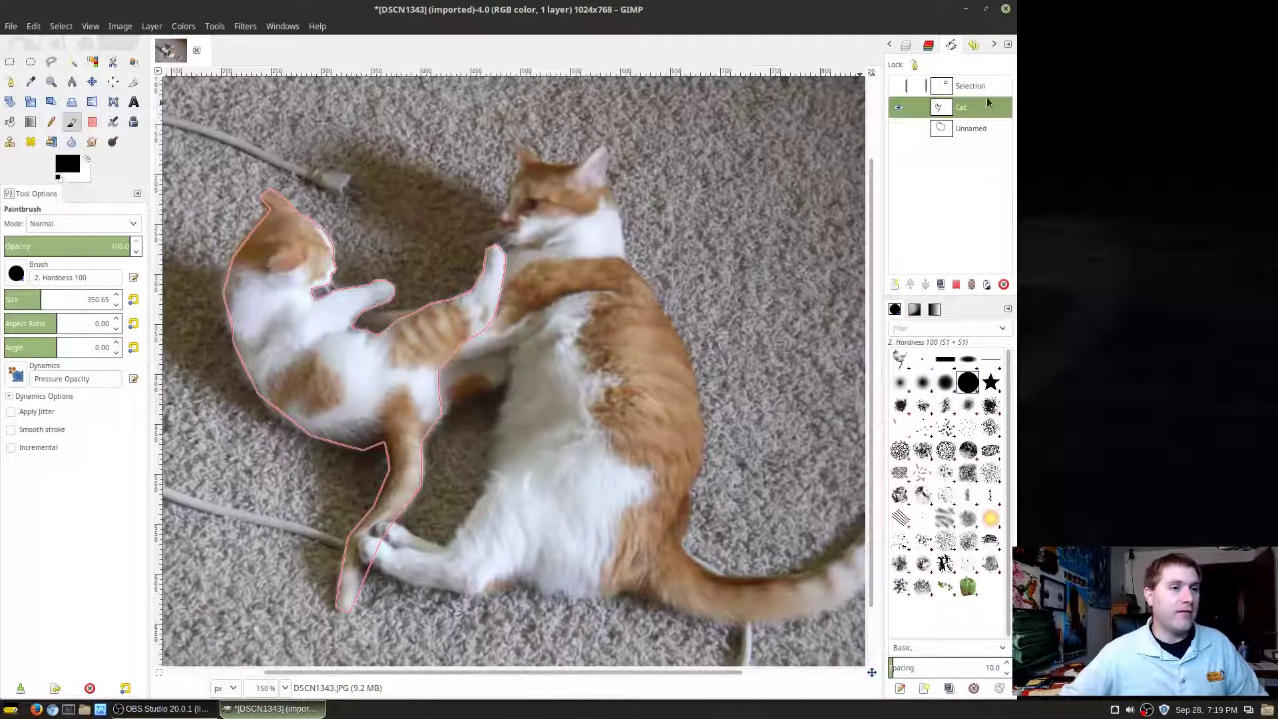
Add the text "Some Cute Cats" across the carpet near the adult cat's head in 62 px Simplified Arabic Fixed
click(133, 102)
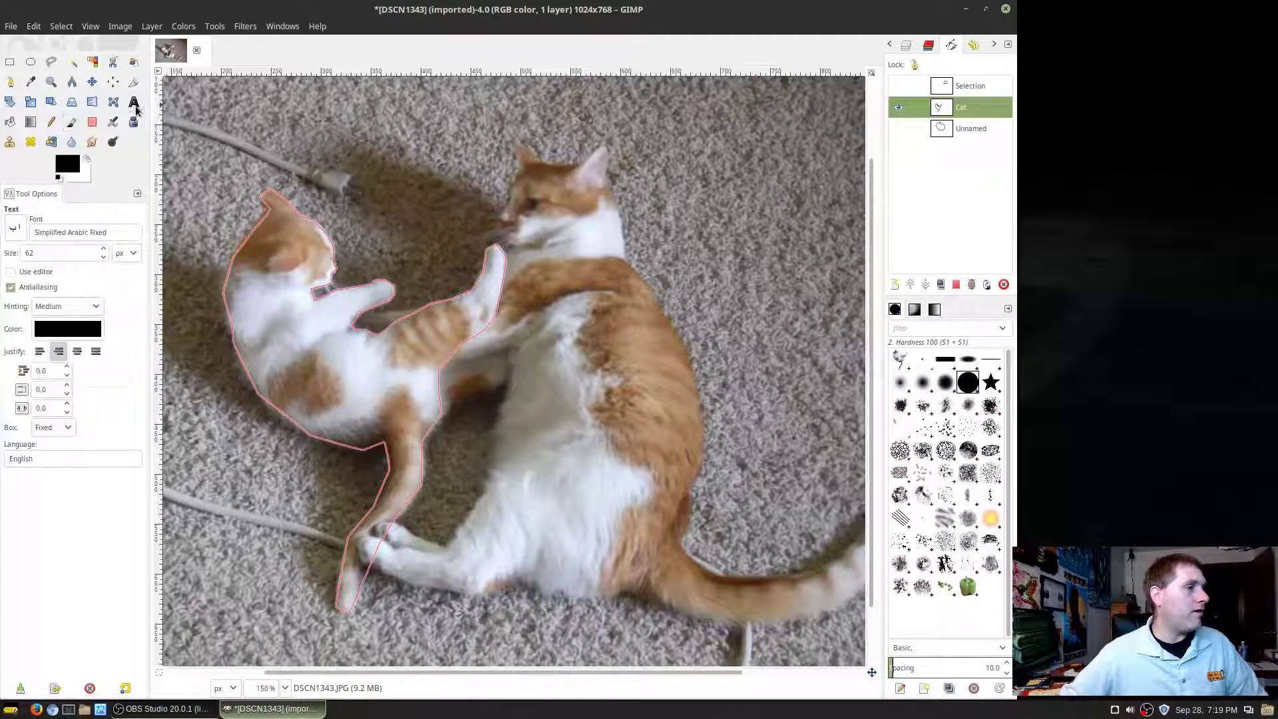
click(338, 110)
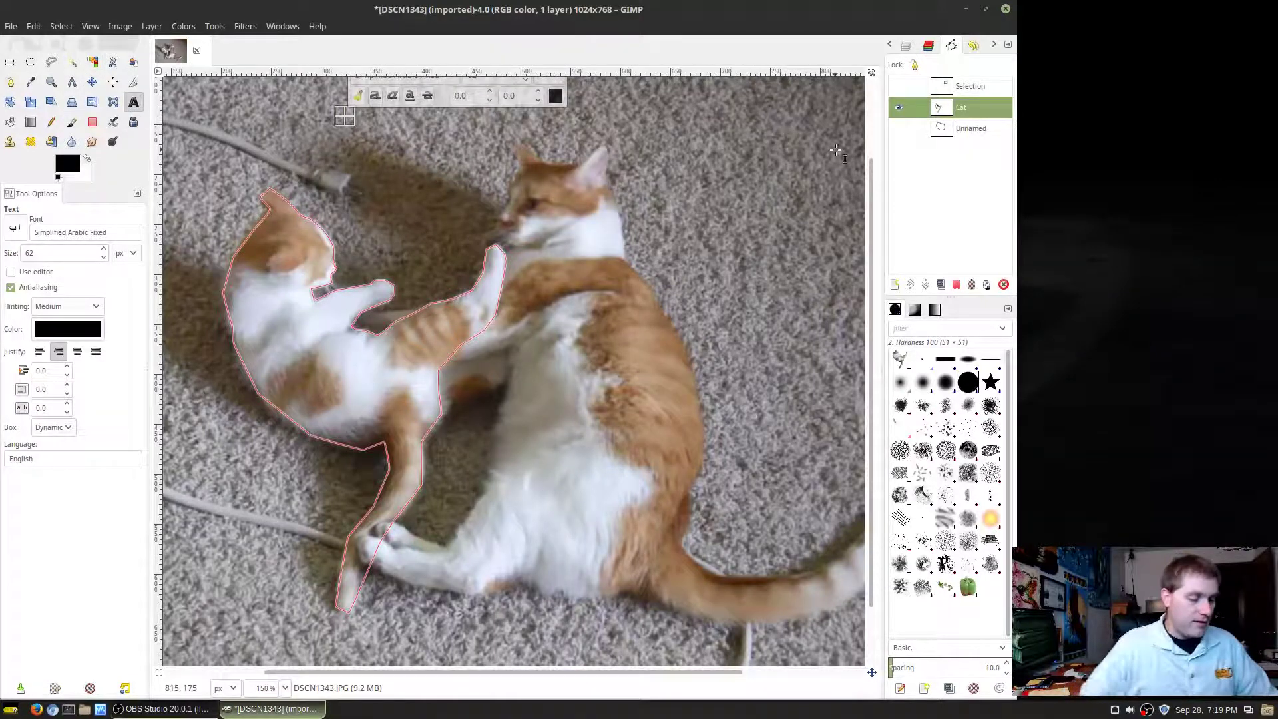
text(Some Cu)
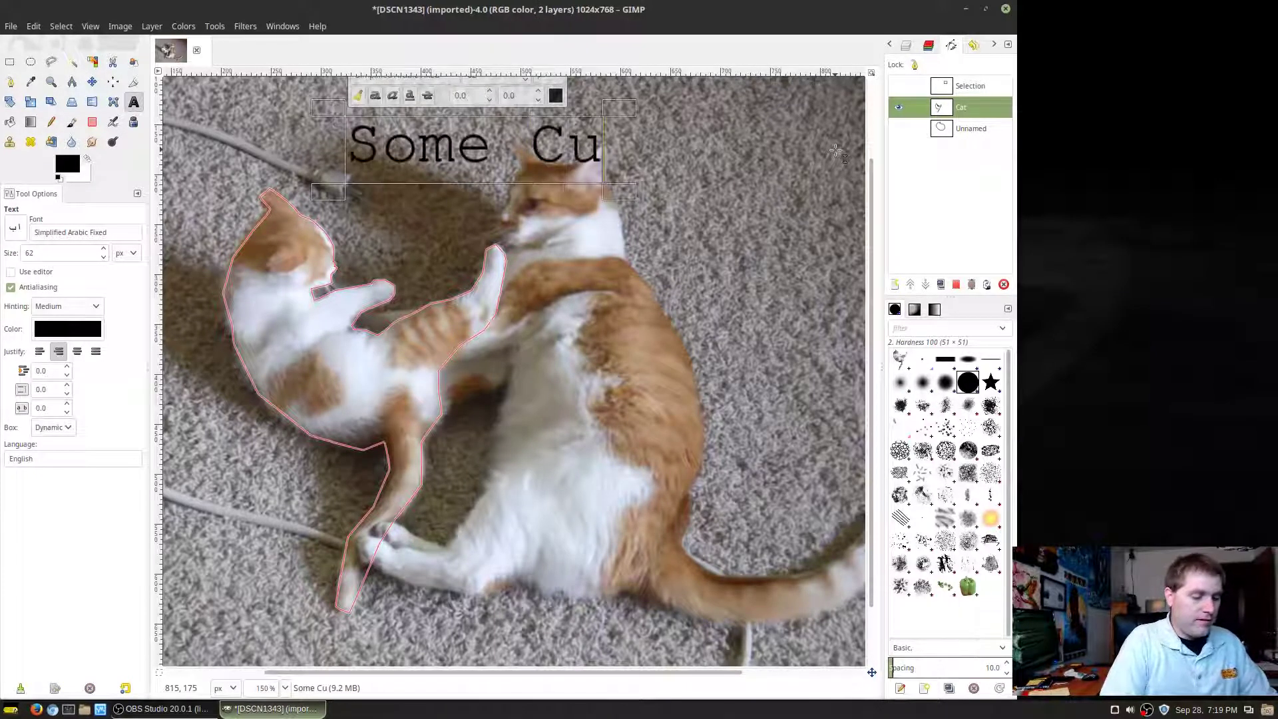
text(ste)
key(BackSpace)
key(BackSpace)
key(BackSpace)
text(e)
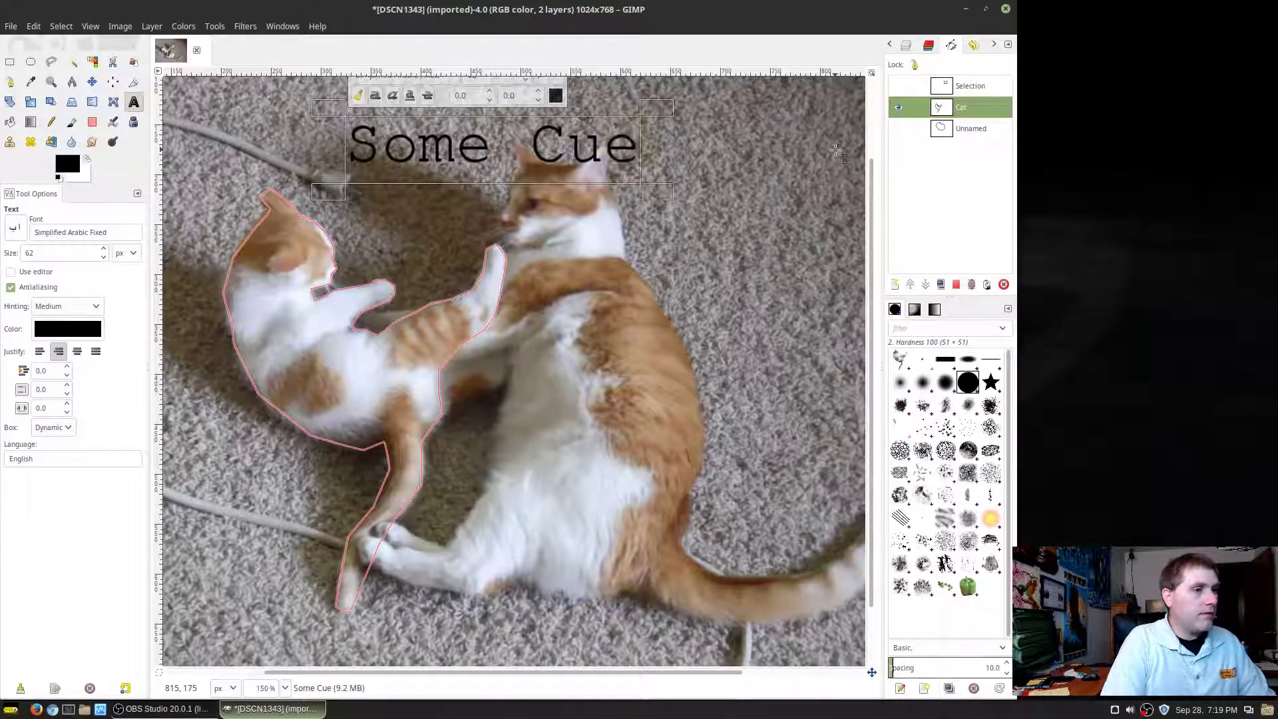
key(BackSpace)
text(te Cats)
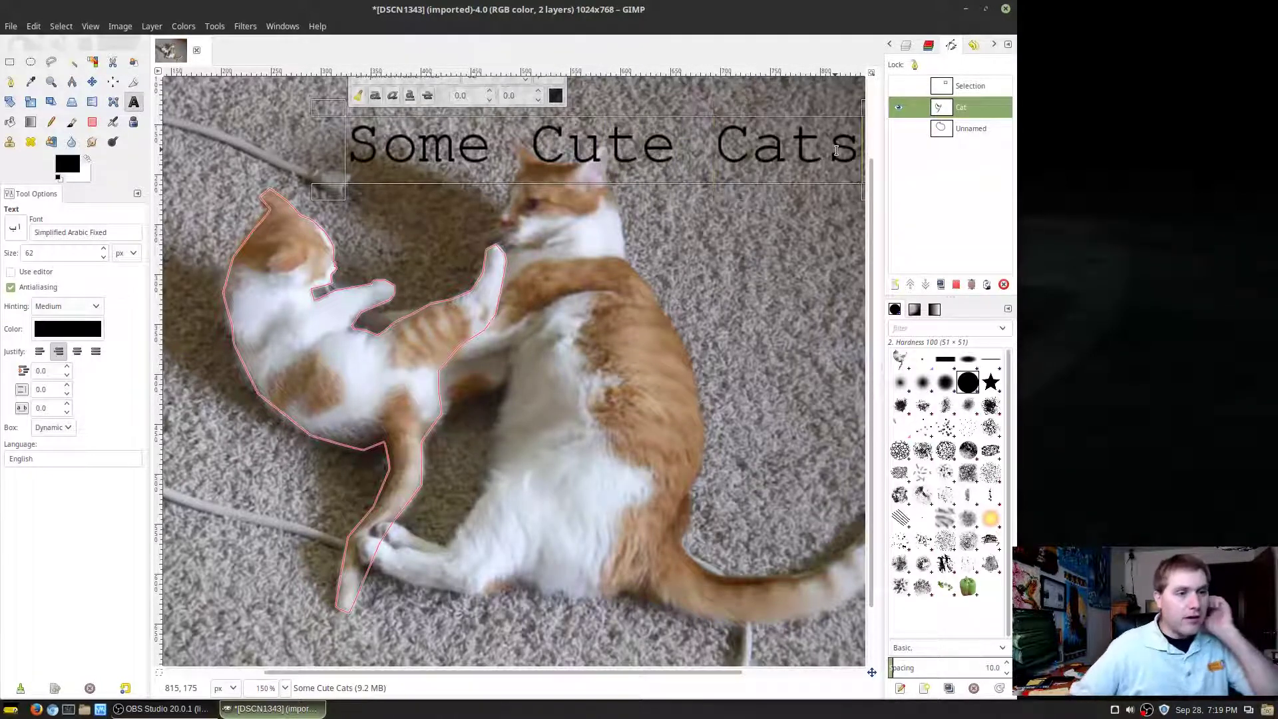
Set the whole "Some Cute Cats" text to the SummerFire font at 112 px, and move it above both cats' heads
drag(353, 147, 869, 159)
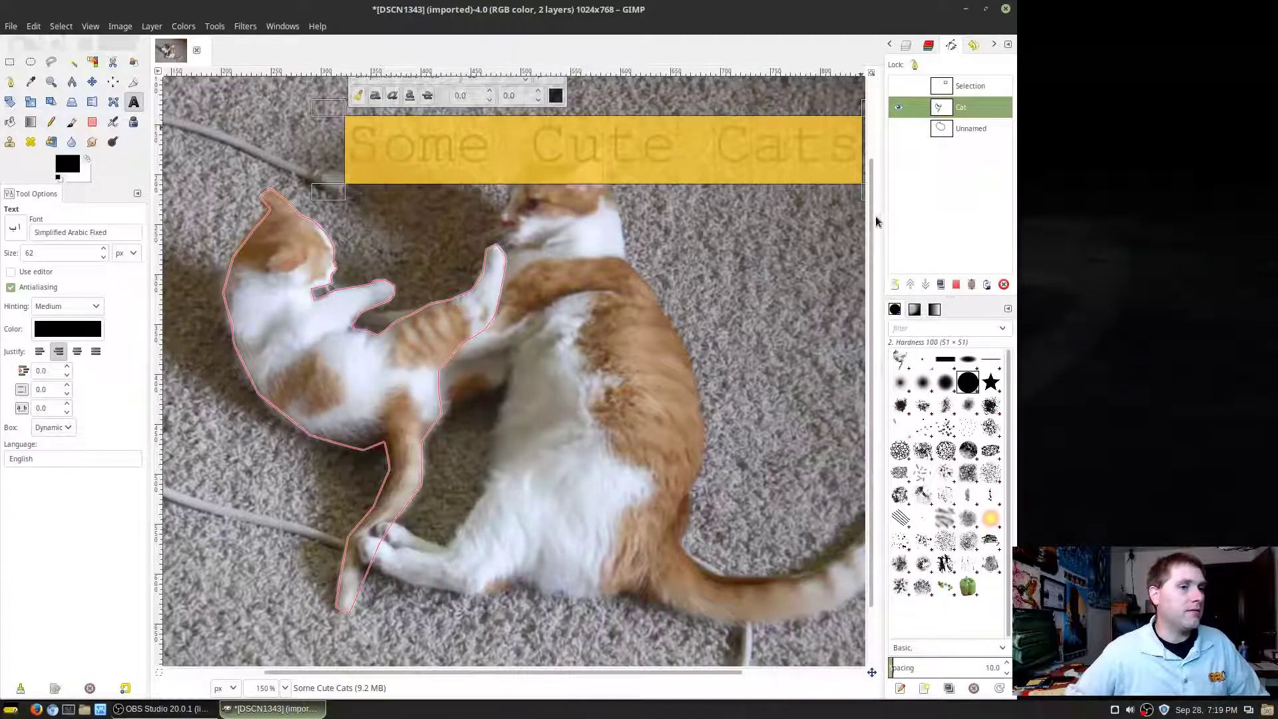
drag(872, 209, 872, 177)
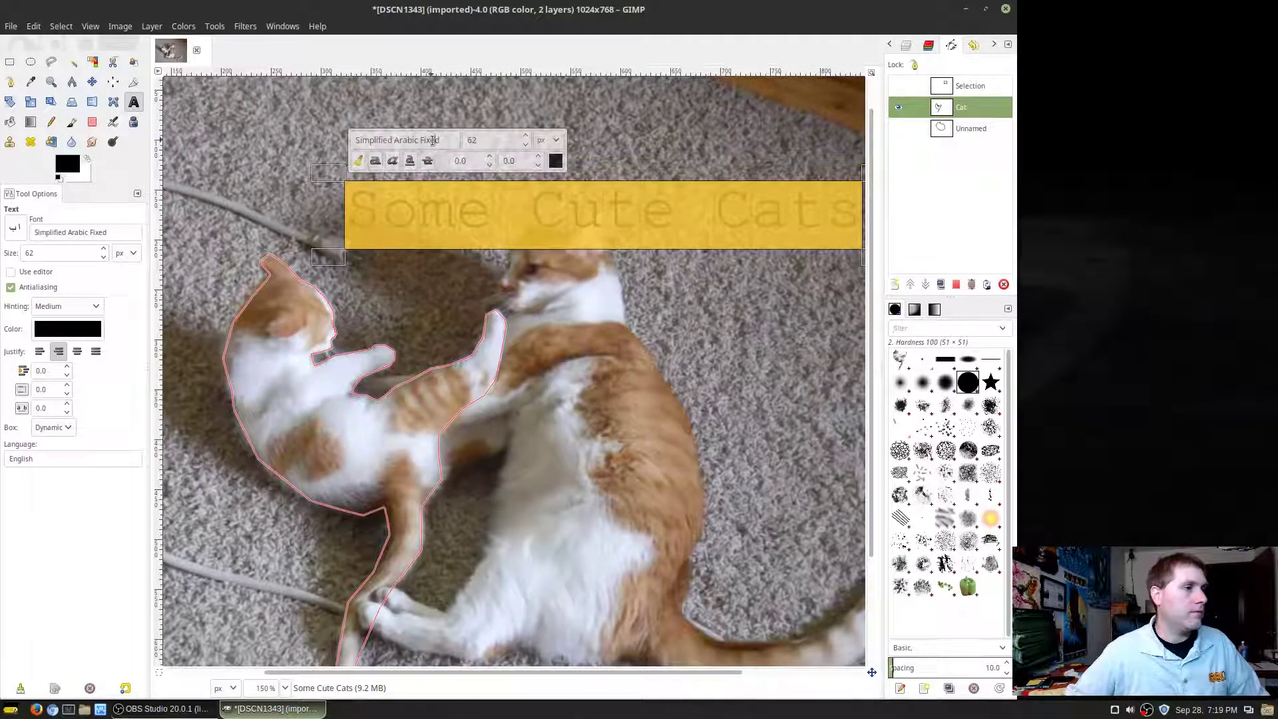
click(14, 228)
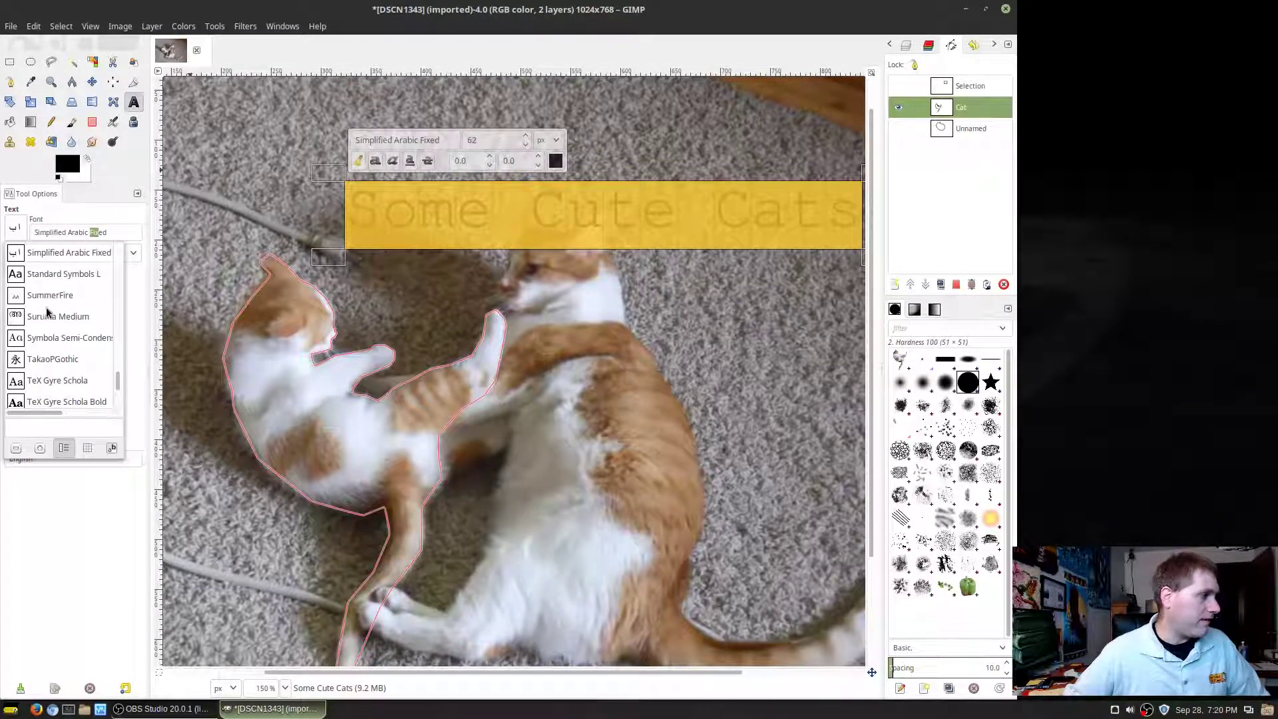
click(53, 295)
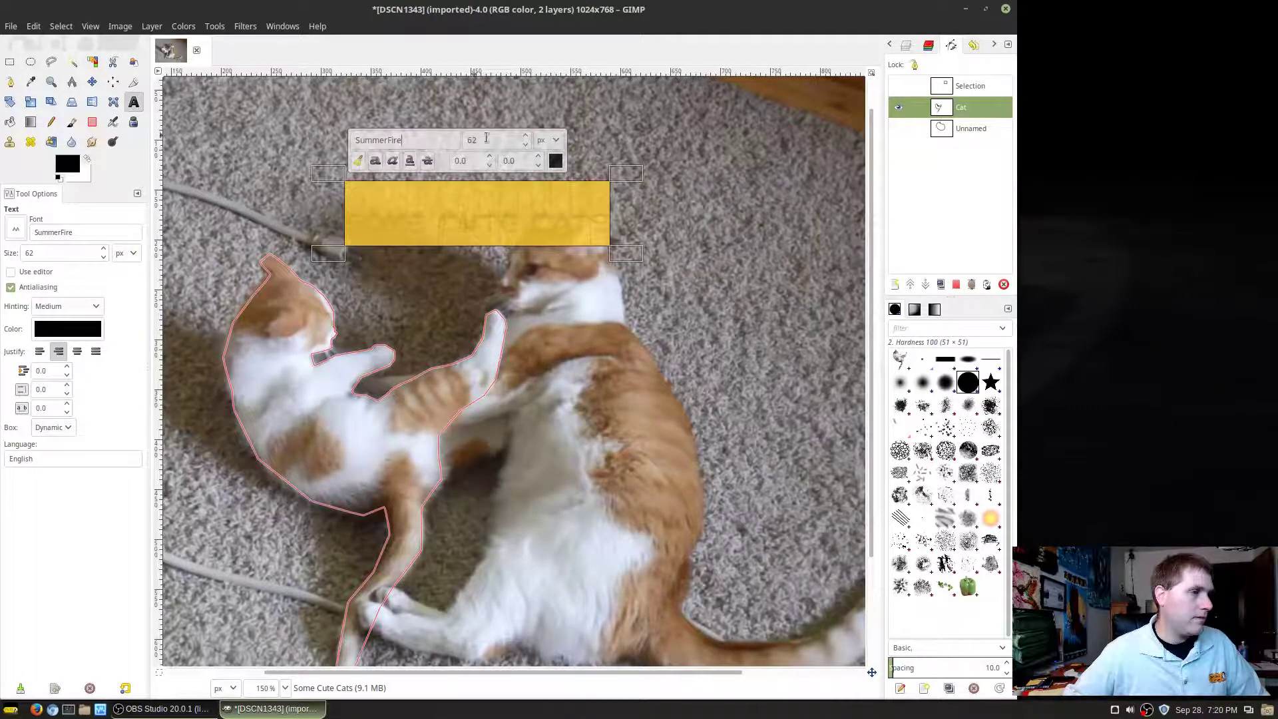
click(525, 135)
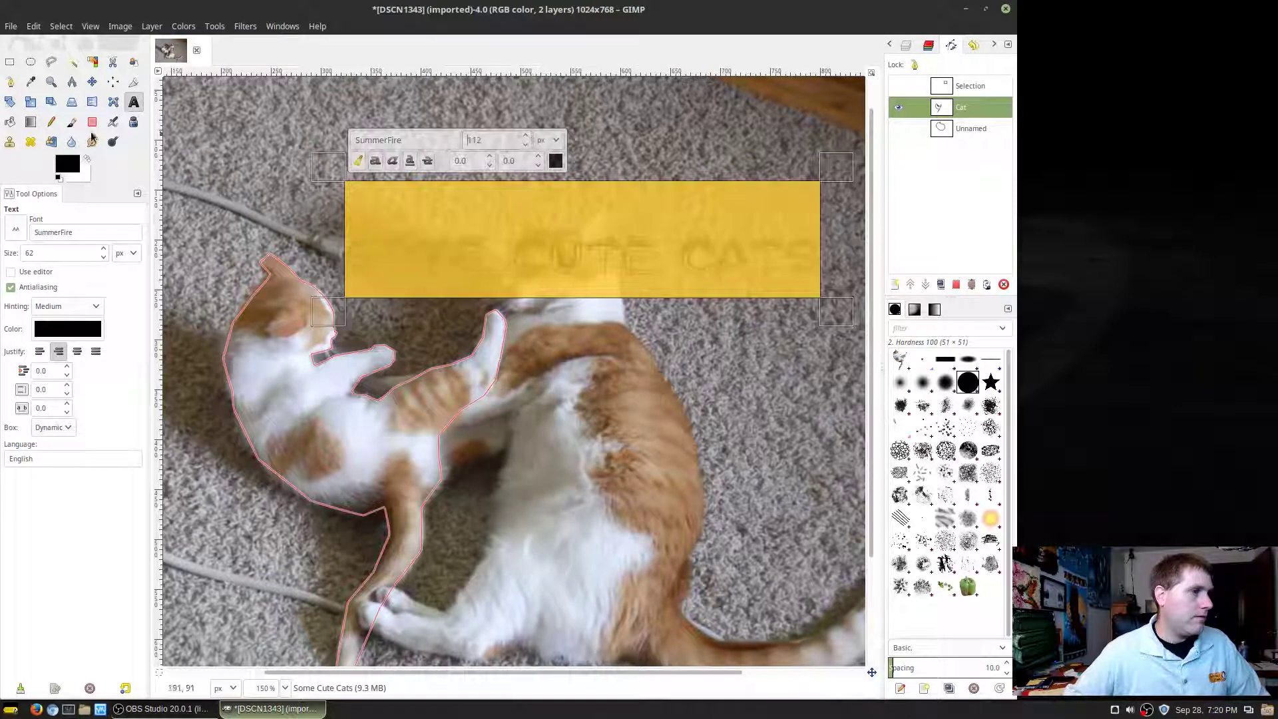
click(91, 82)
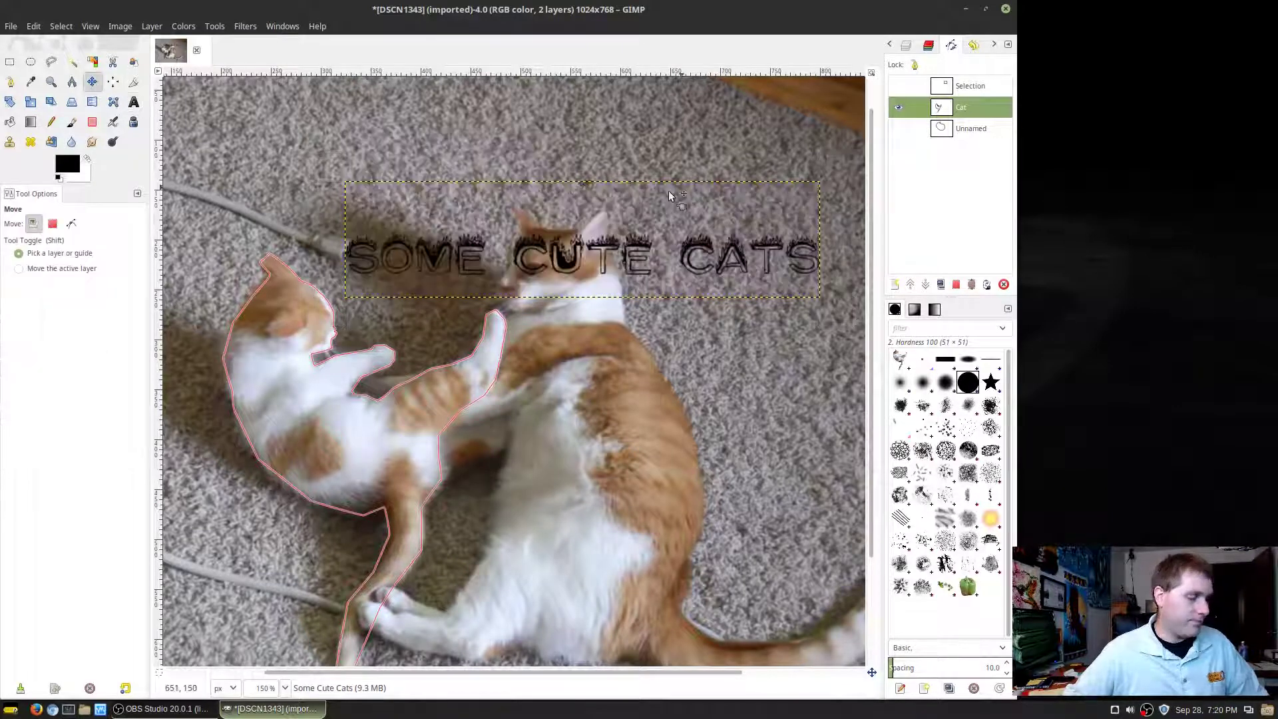
drag(663, 186, 542, 108)
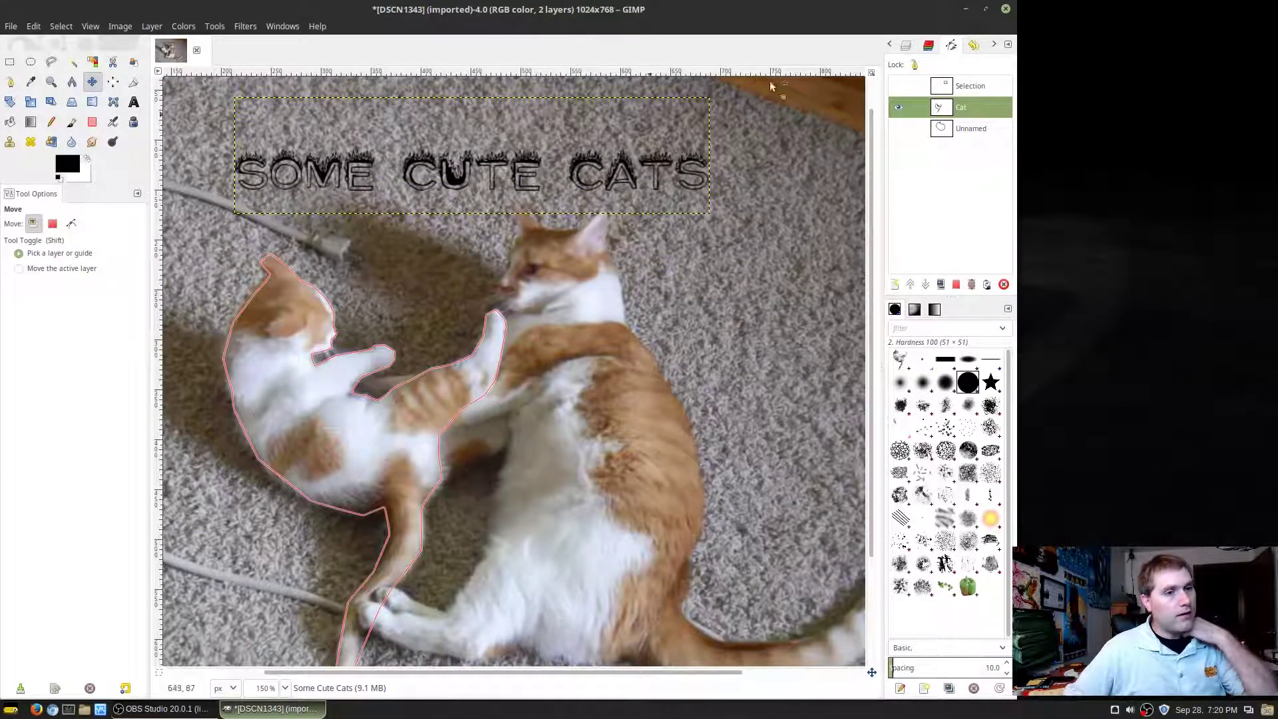
Lay the "Some Cute Cats" text along the Cat path using Text along Path
click(891, 48)
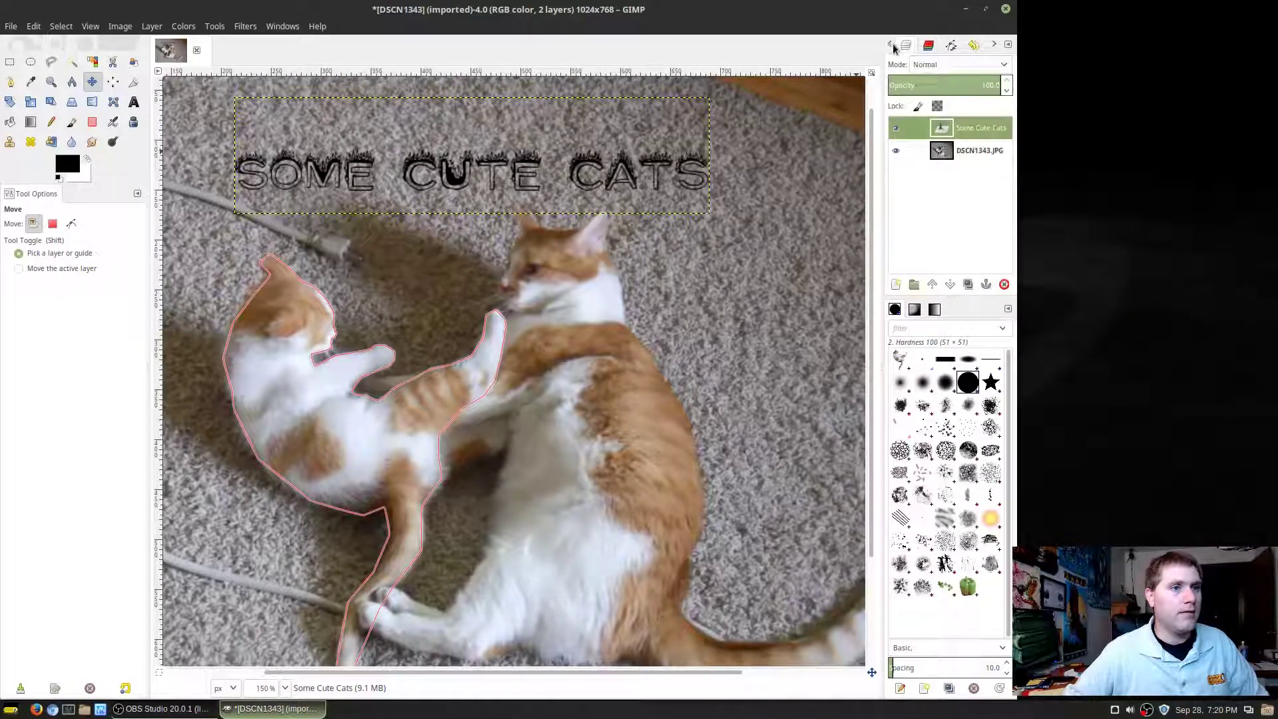
click(1000, 45)
click(998, 48)
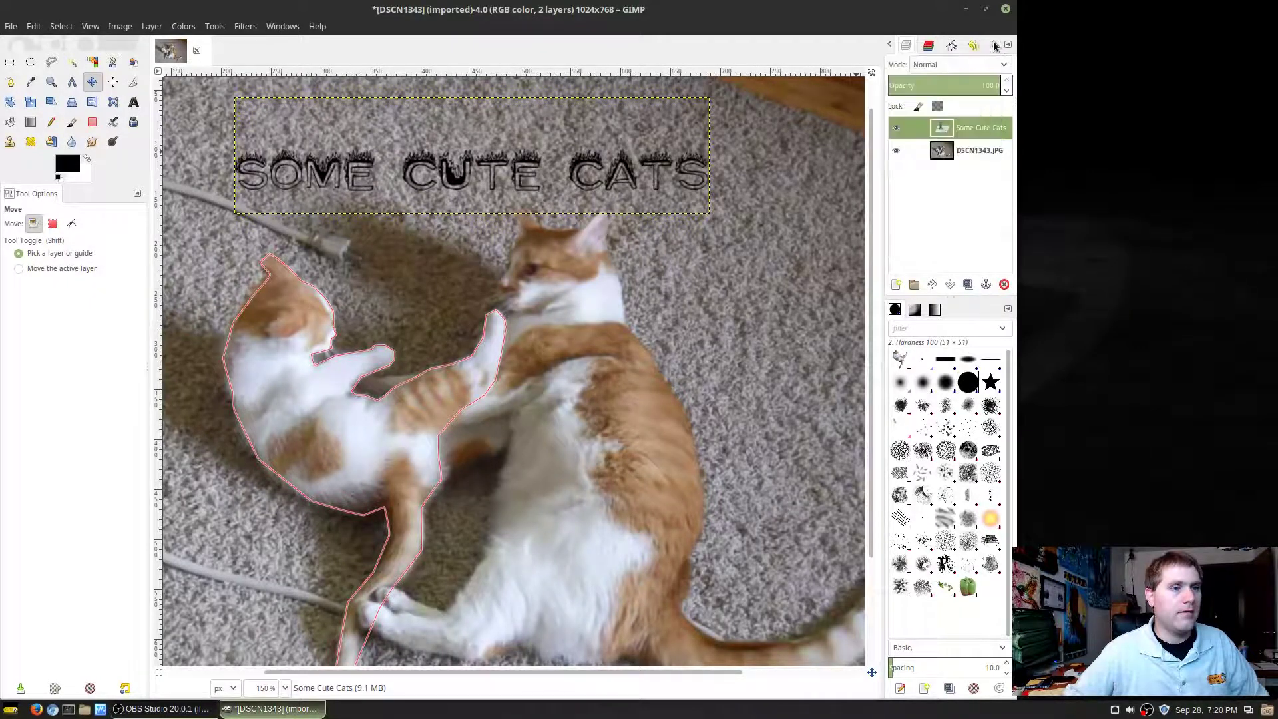
right_click(589, 168)
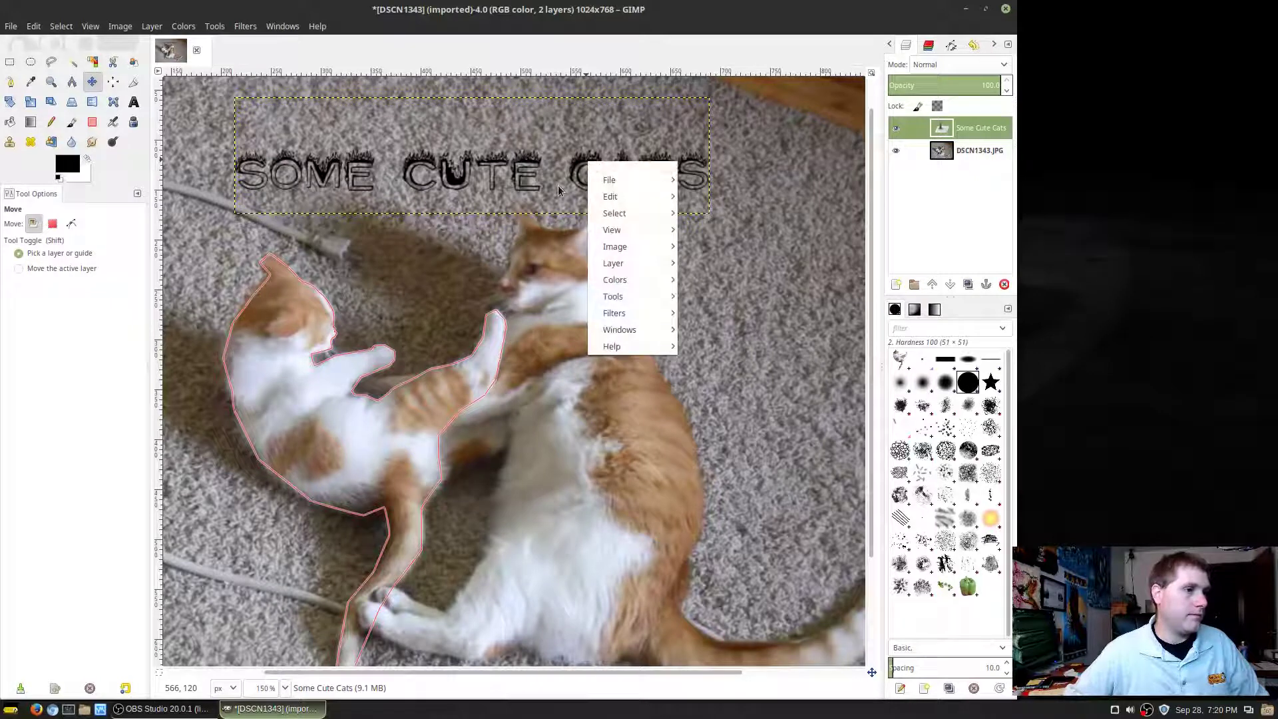
click(94, 83)
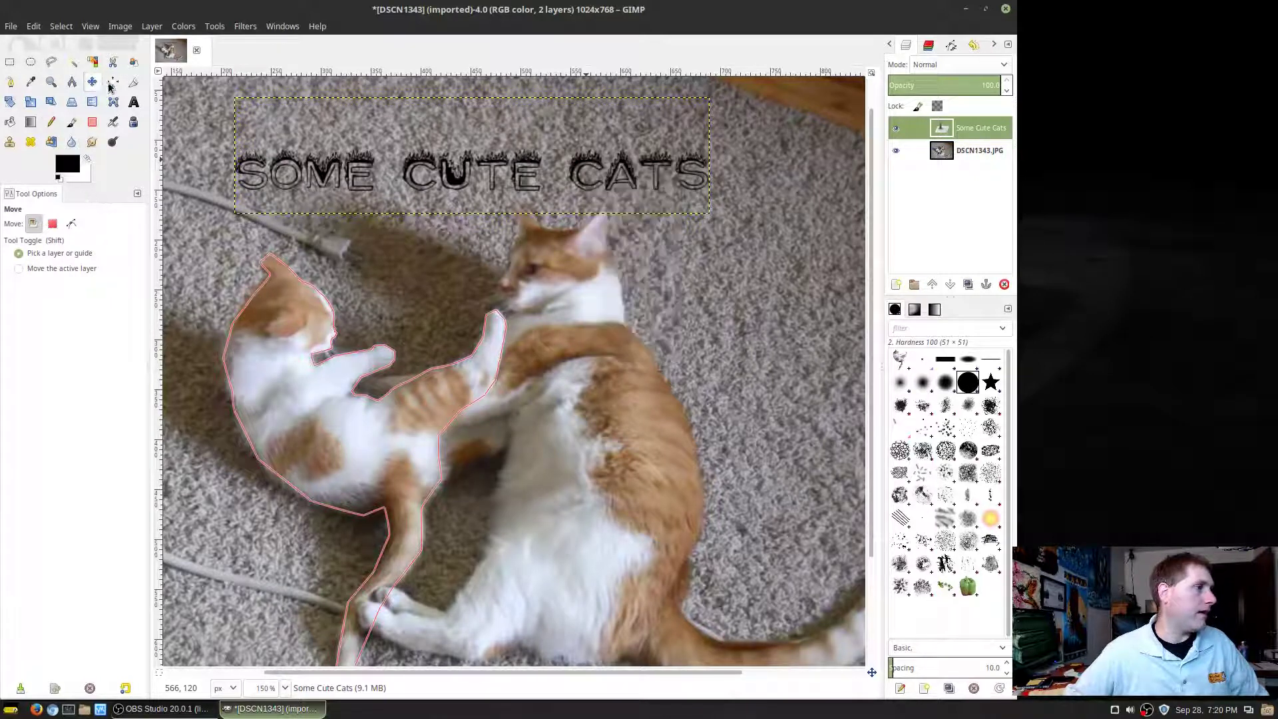
click(133, 102)
click(431, 169)
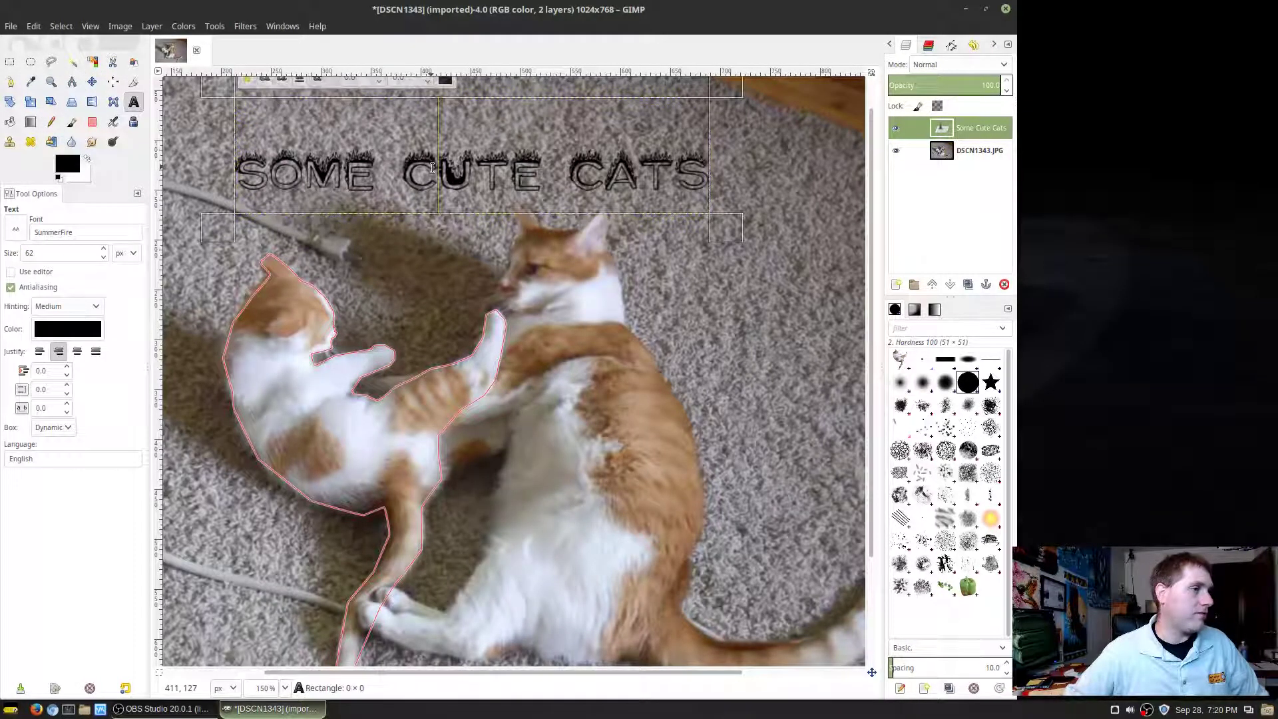
right_click(433, 170)
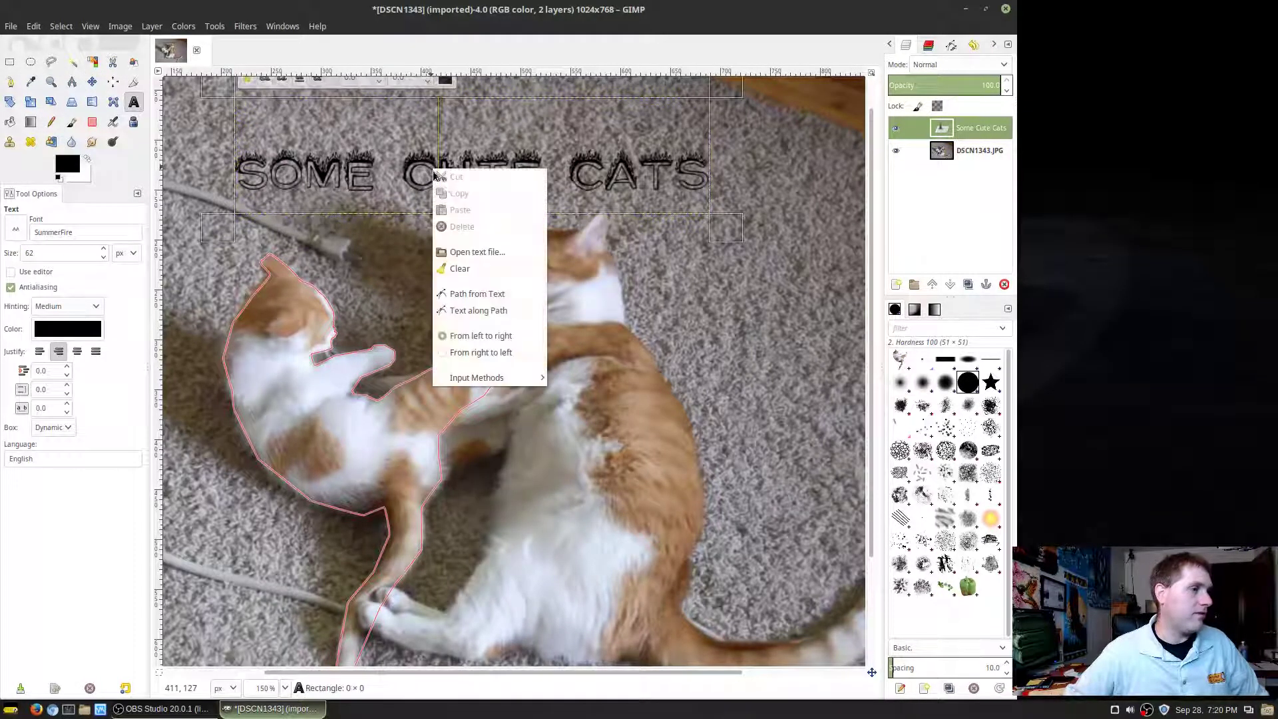
click(484, 311)
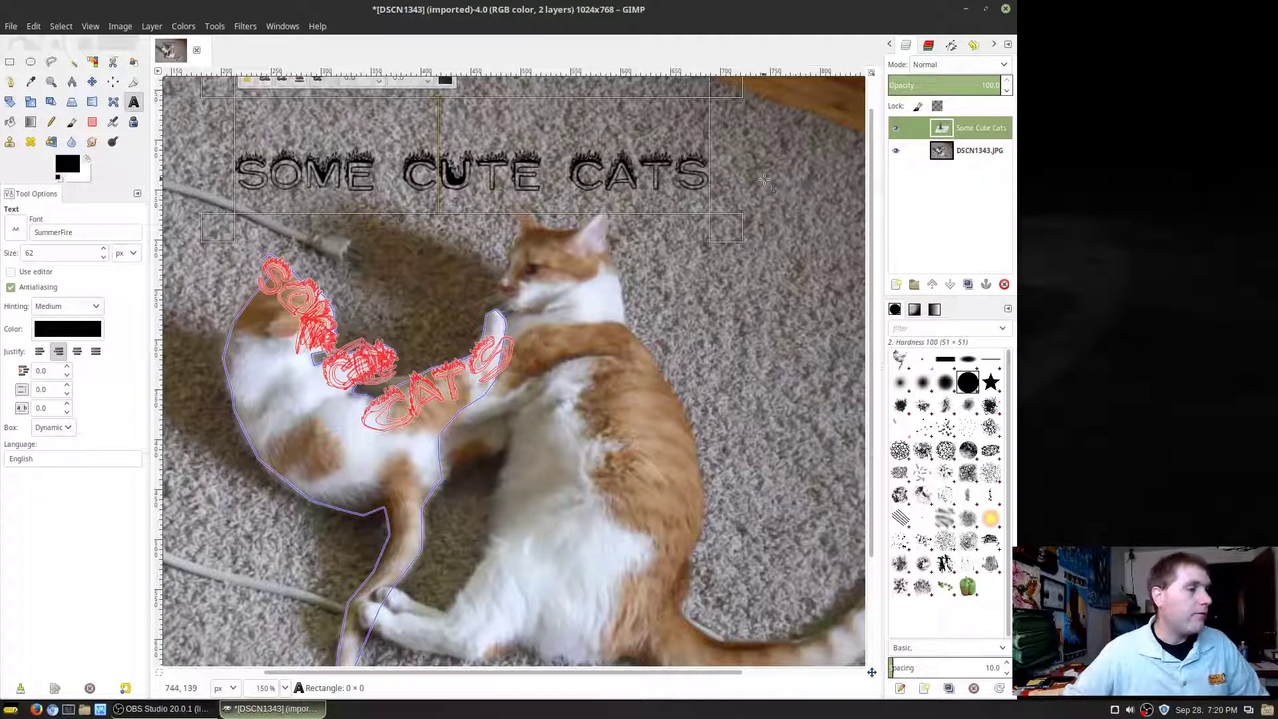
Examine the new text path in the list of paths, toggling its visibility with the Paths tool active
key(ctrl+a)
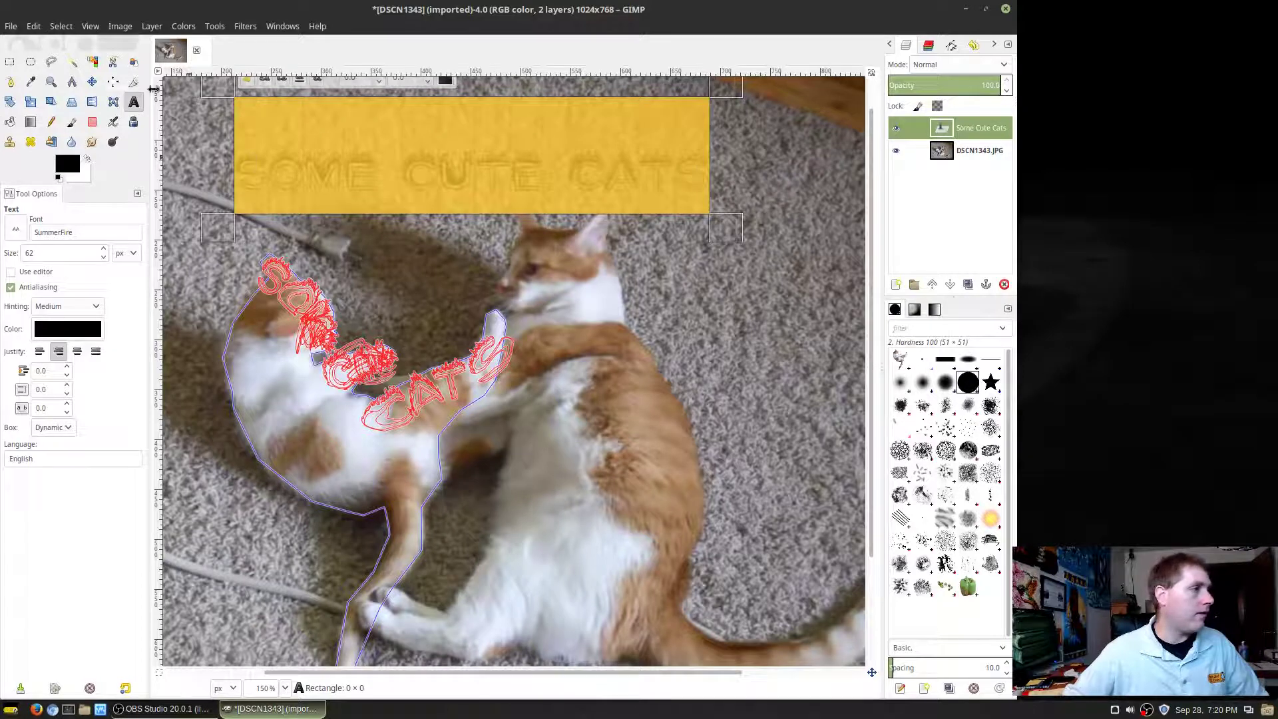
click(951, 45)
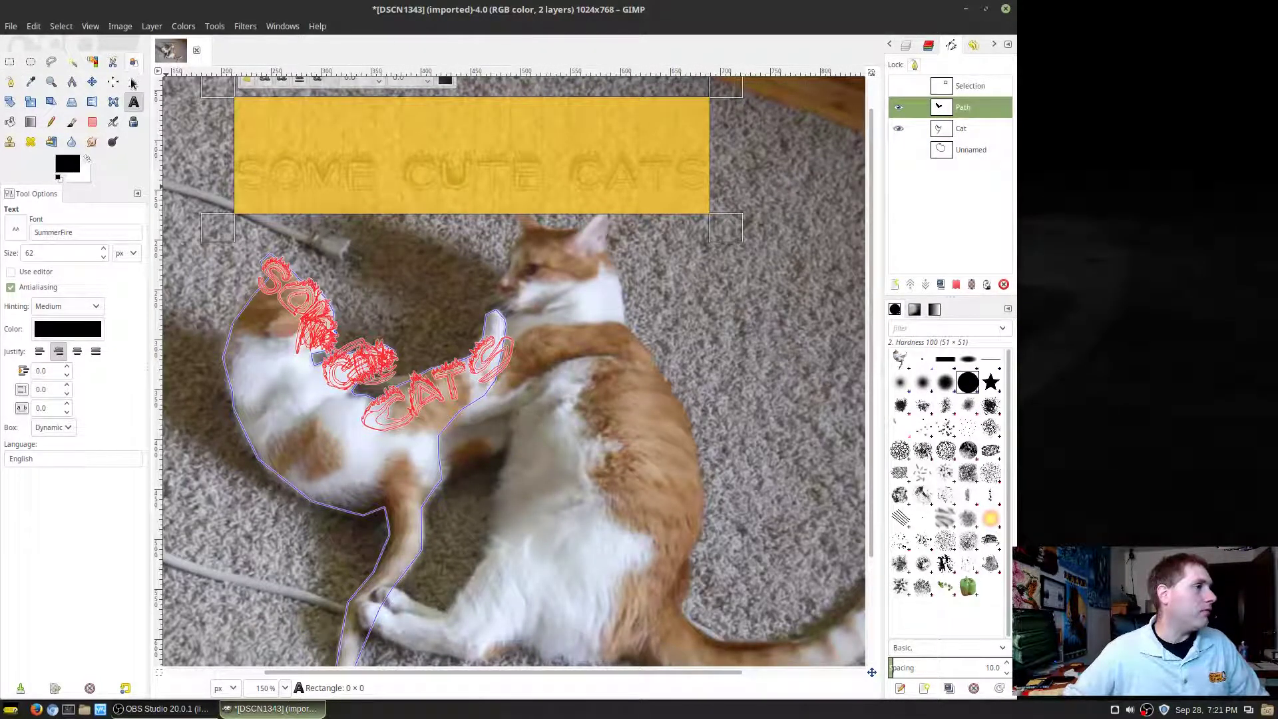
click(10, 81)
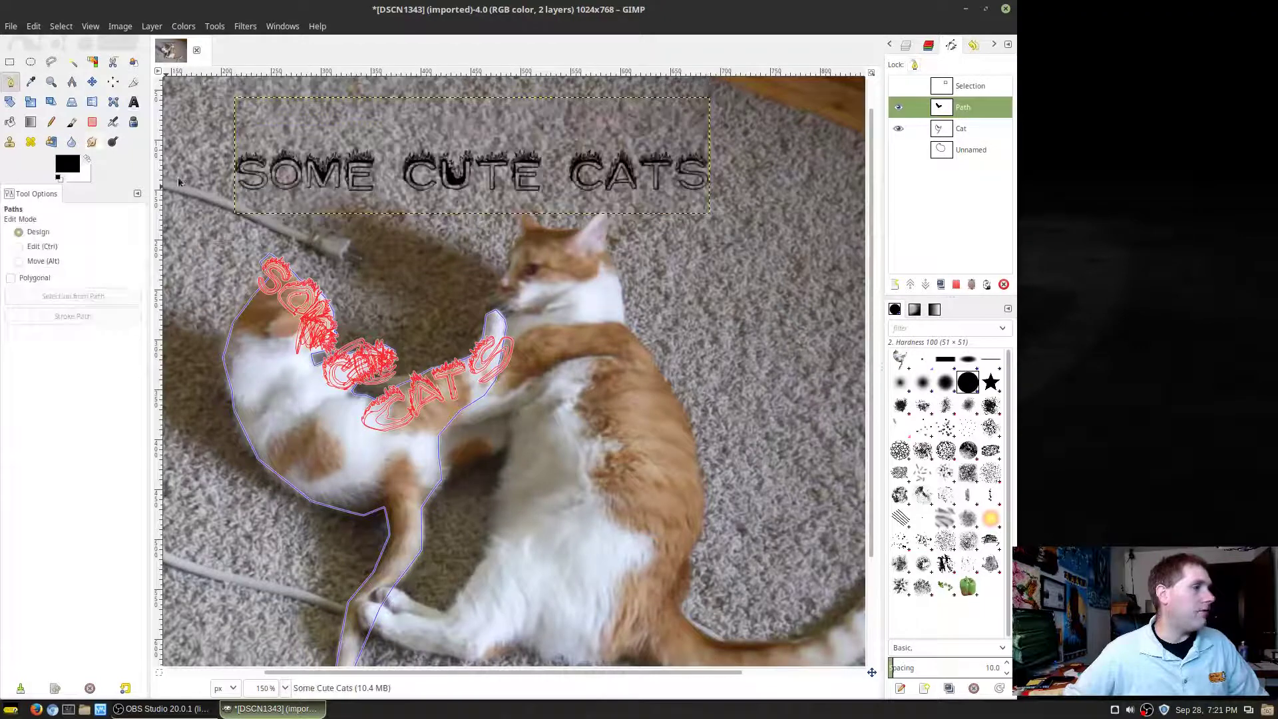
click(897, 108)
click(897, 109)
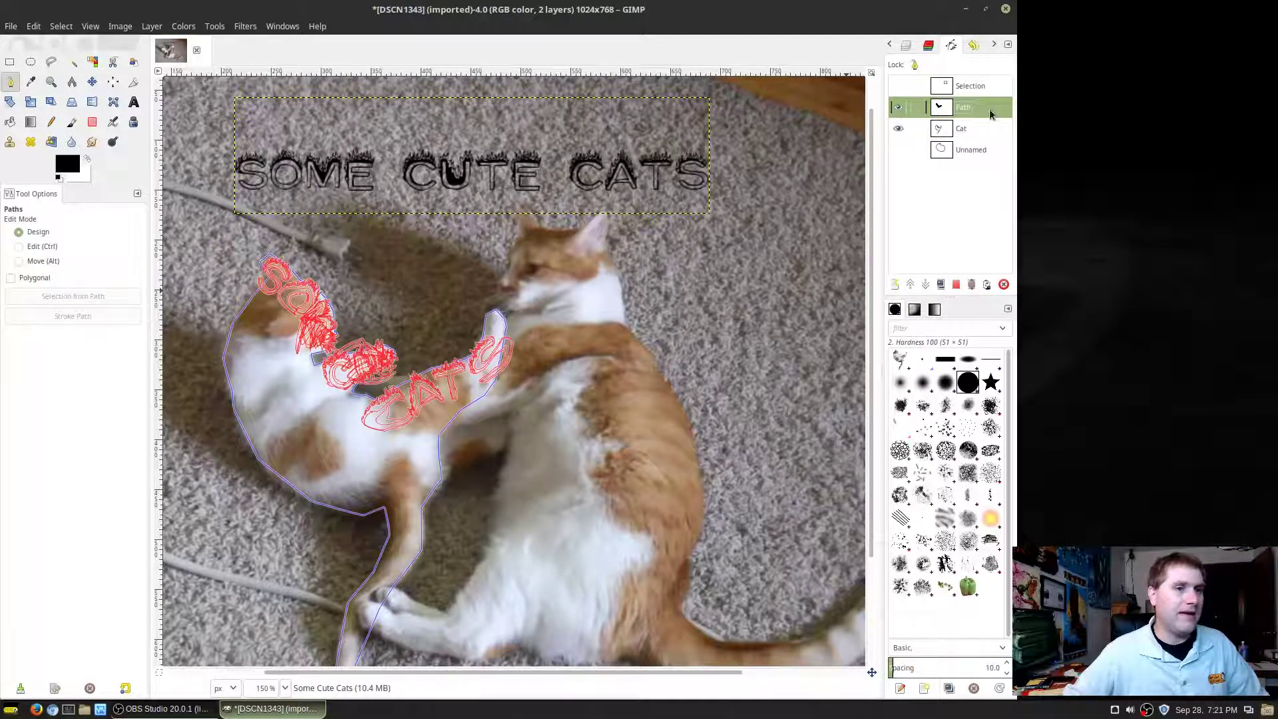
right_click(969, 112)
click(1012, 220)
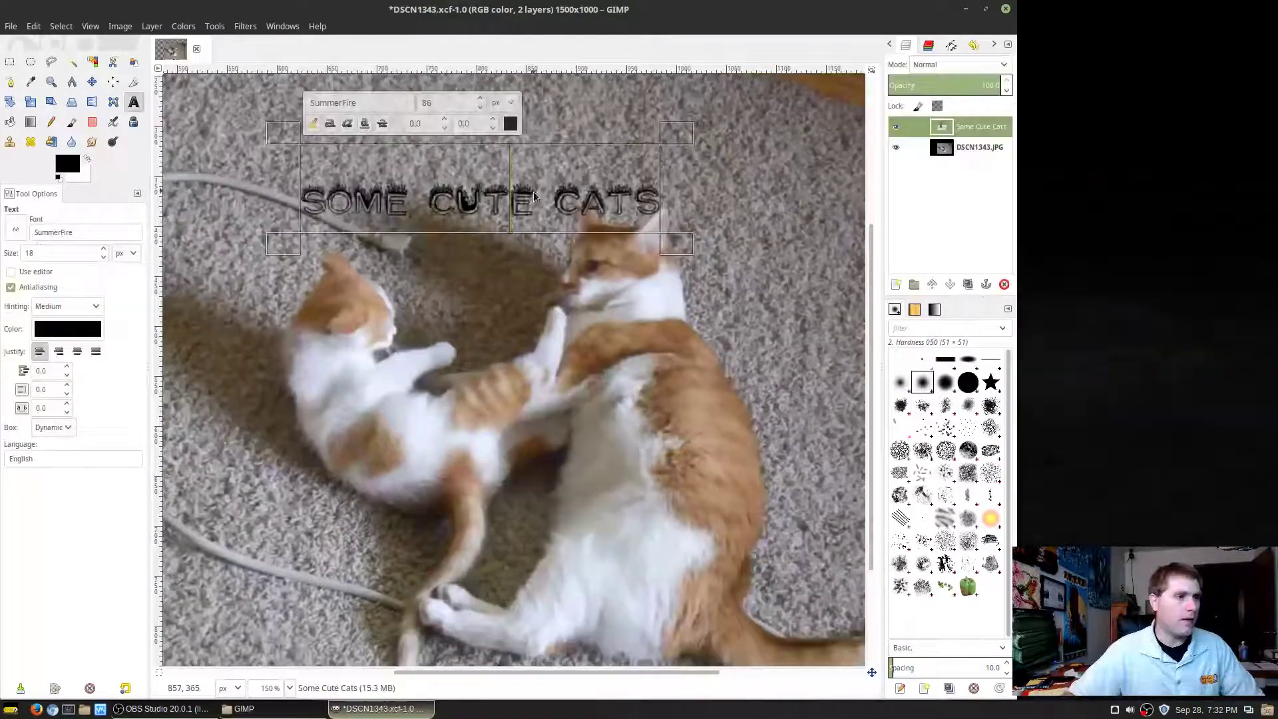
In the DSCN1343.xcf image, run the "Some Cute Cats" text along the arched path above the cats
right_click(537, 195)
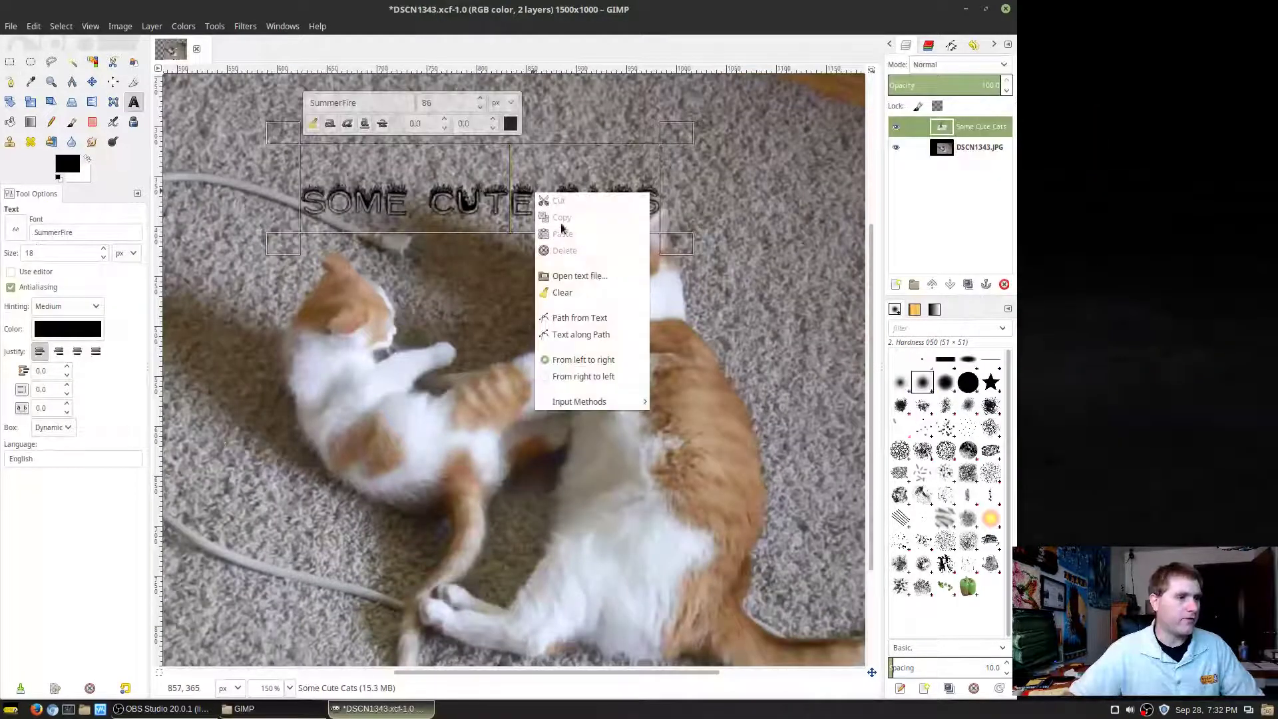
click(601, 334)
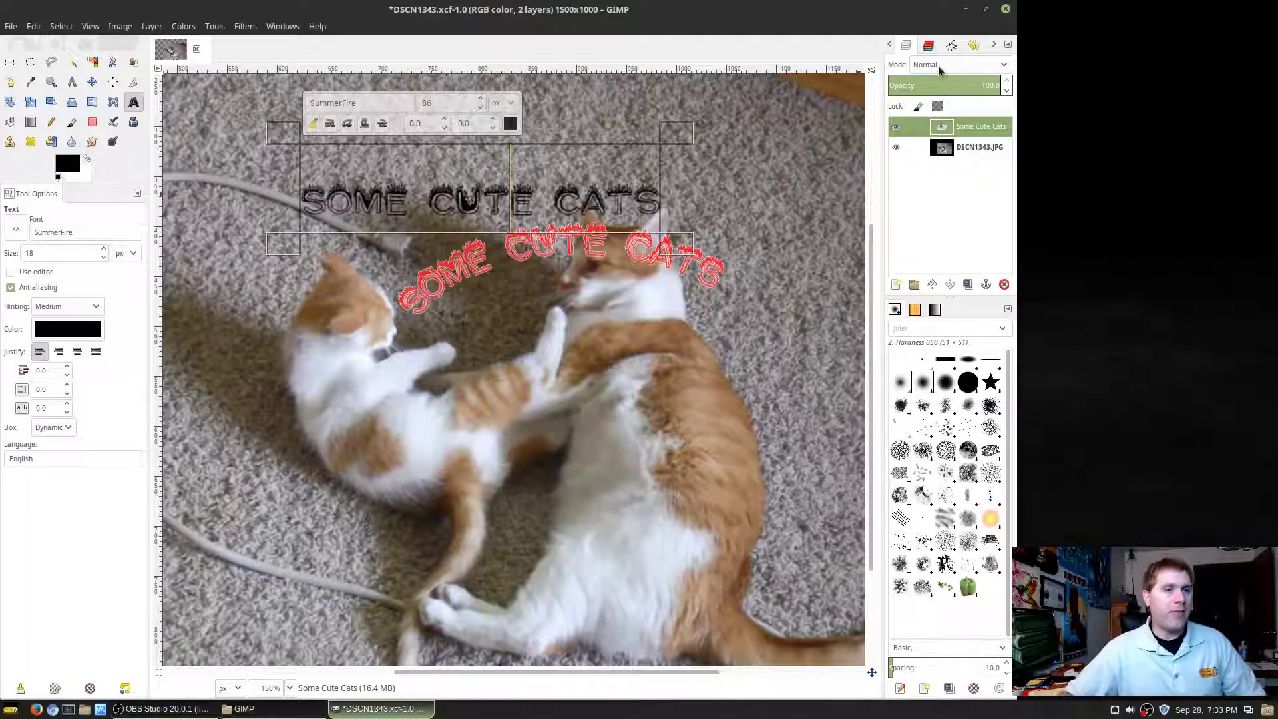
click(951, 46)
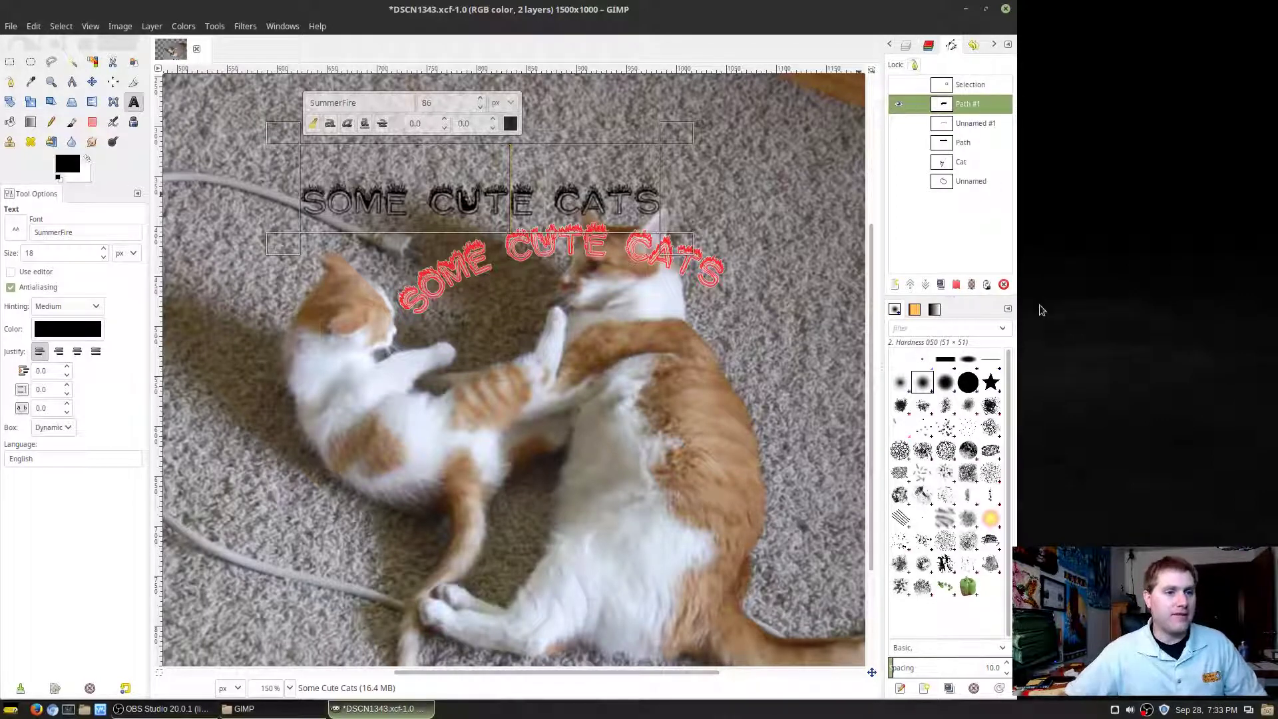
Try to stroke the arched text path with the Leopard pattern at 6 px while the text layer is active
click(986, 285)
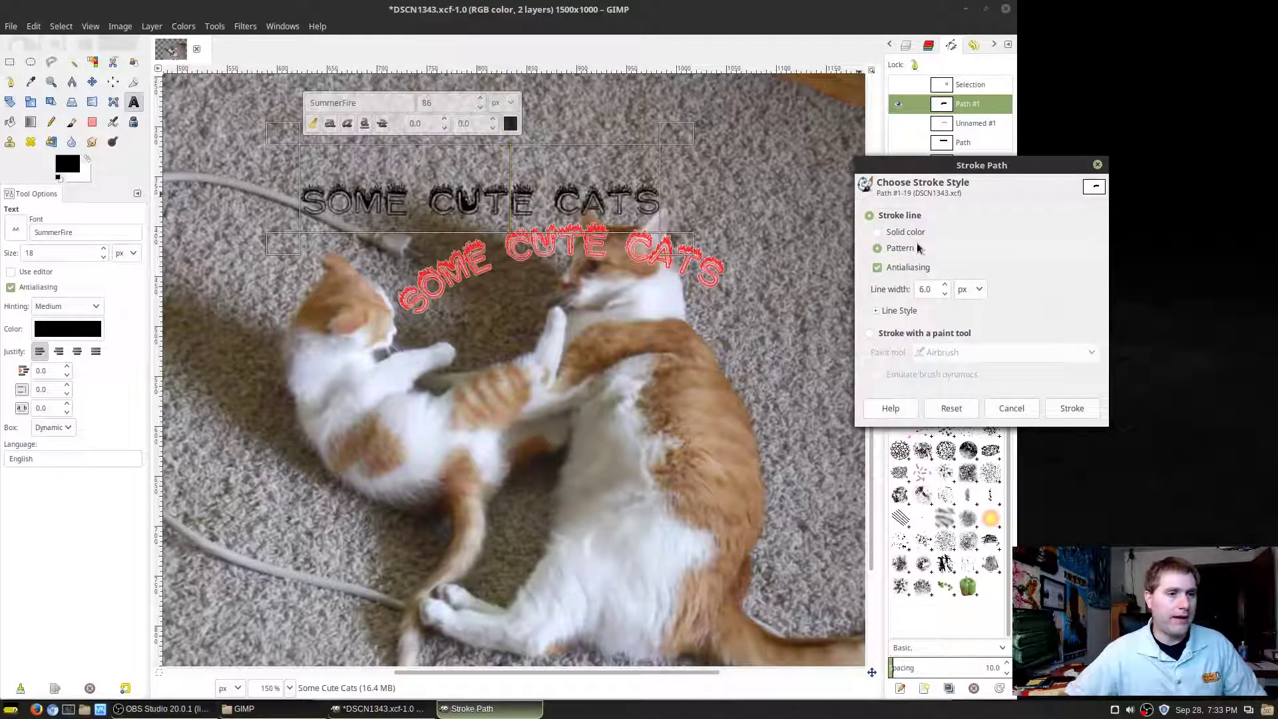
drag(1008, 167, 1122, 38)
click(915, 310)
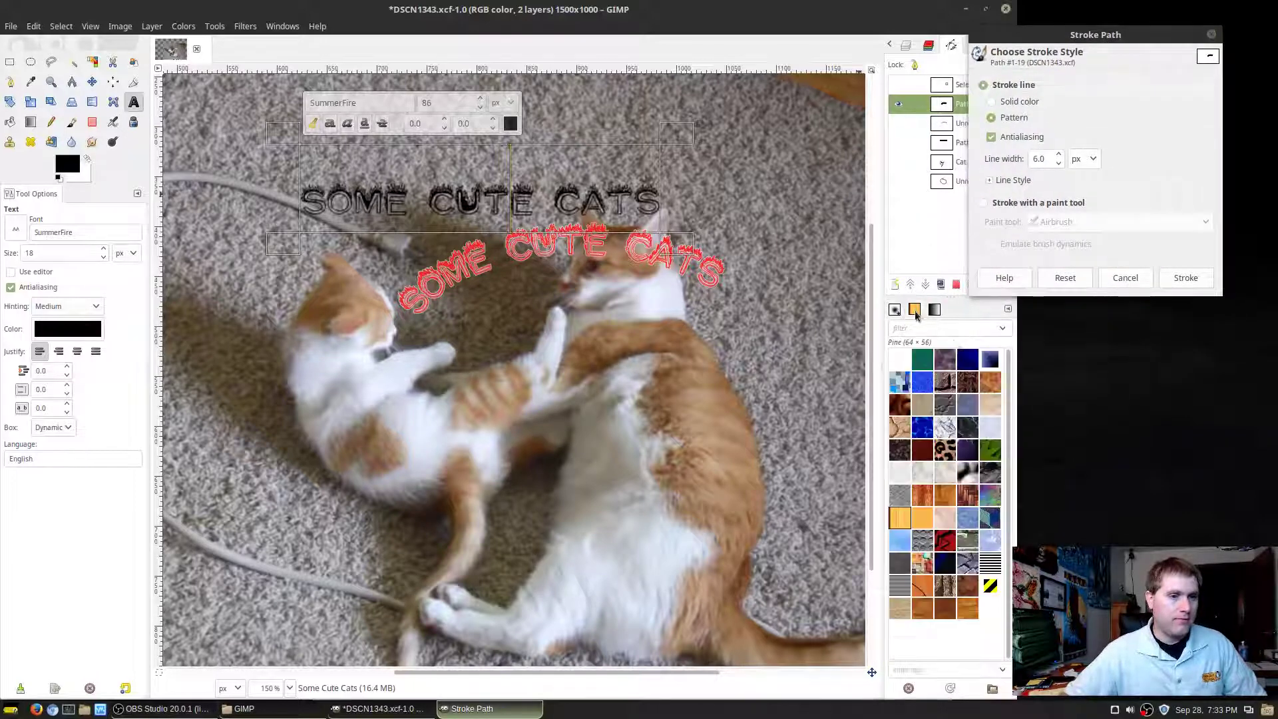
click(946, 450)
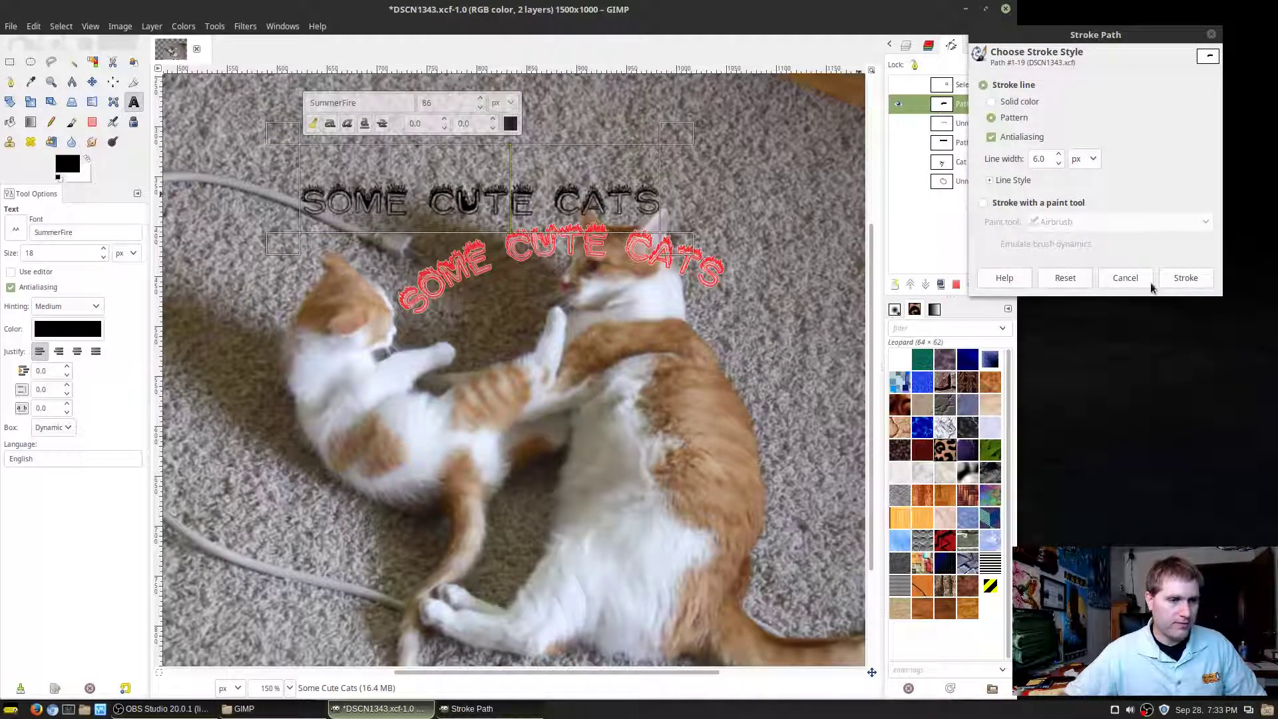
click(1185, 279)
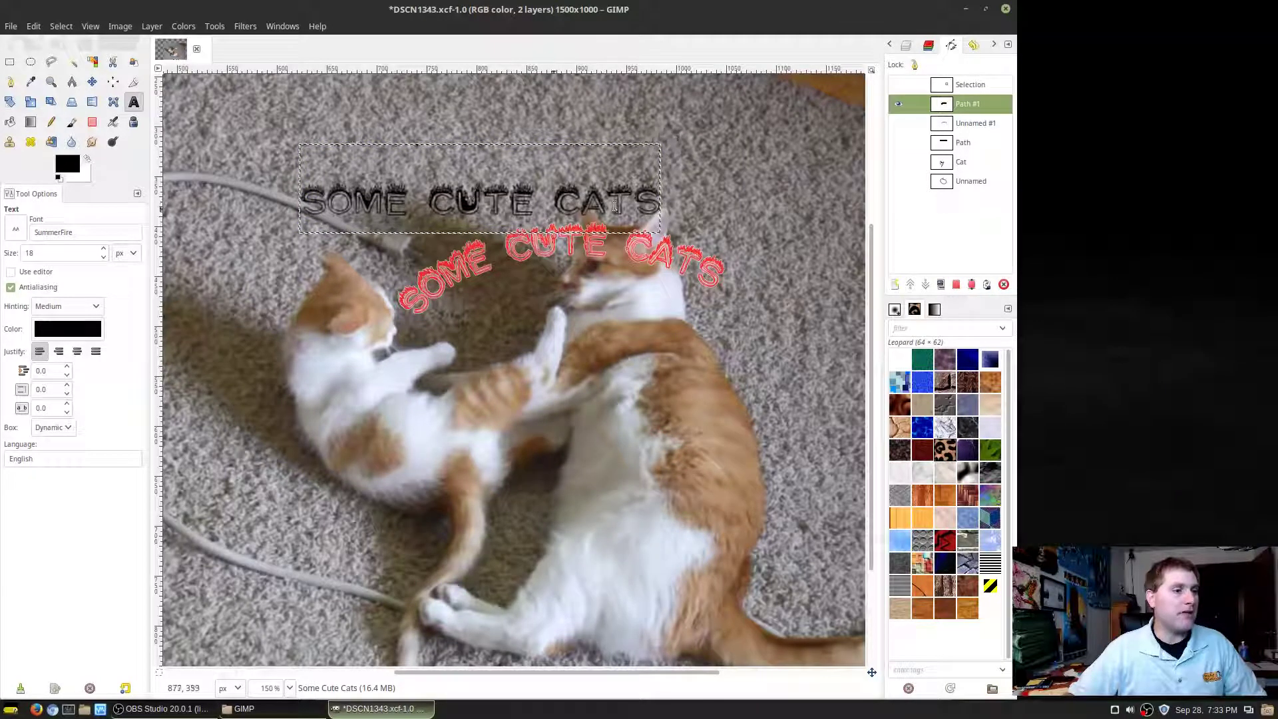
Make the DSCN1343.JPG photo layer the active layer
click(906, 45)
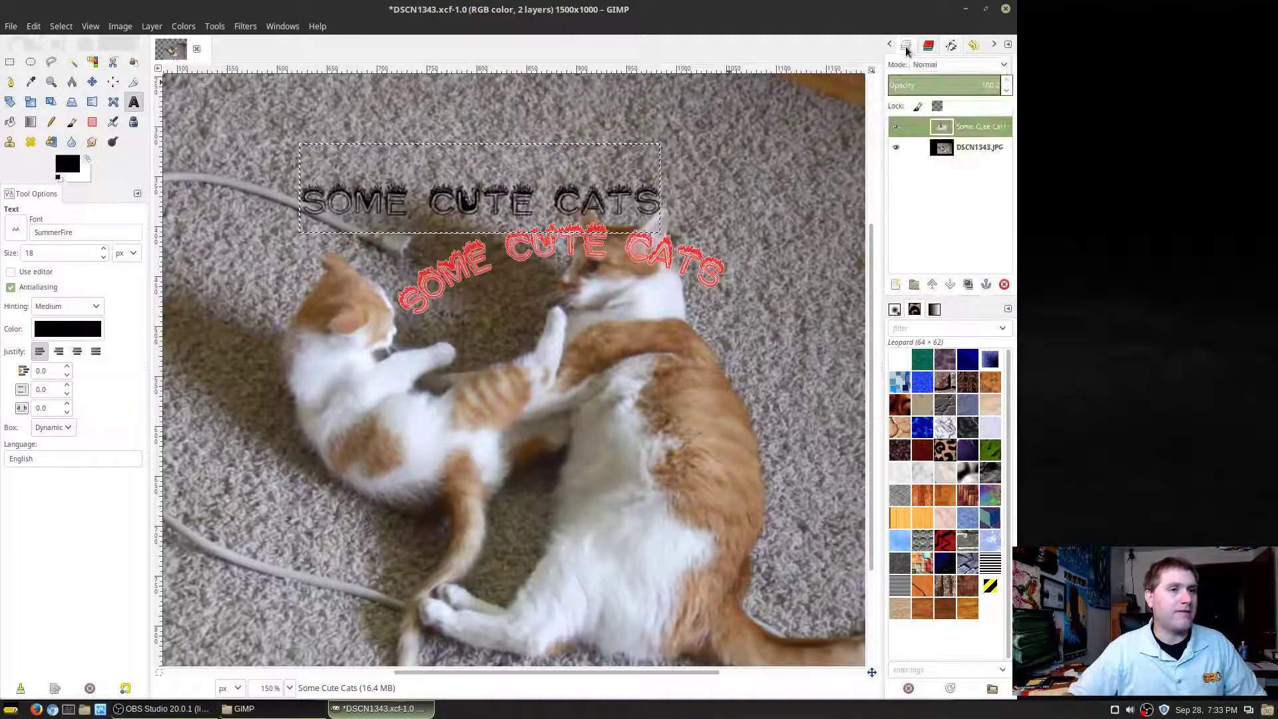
click(974, 148)
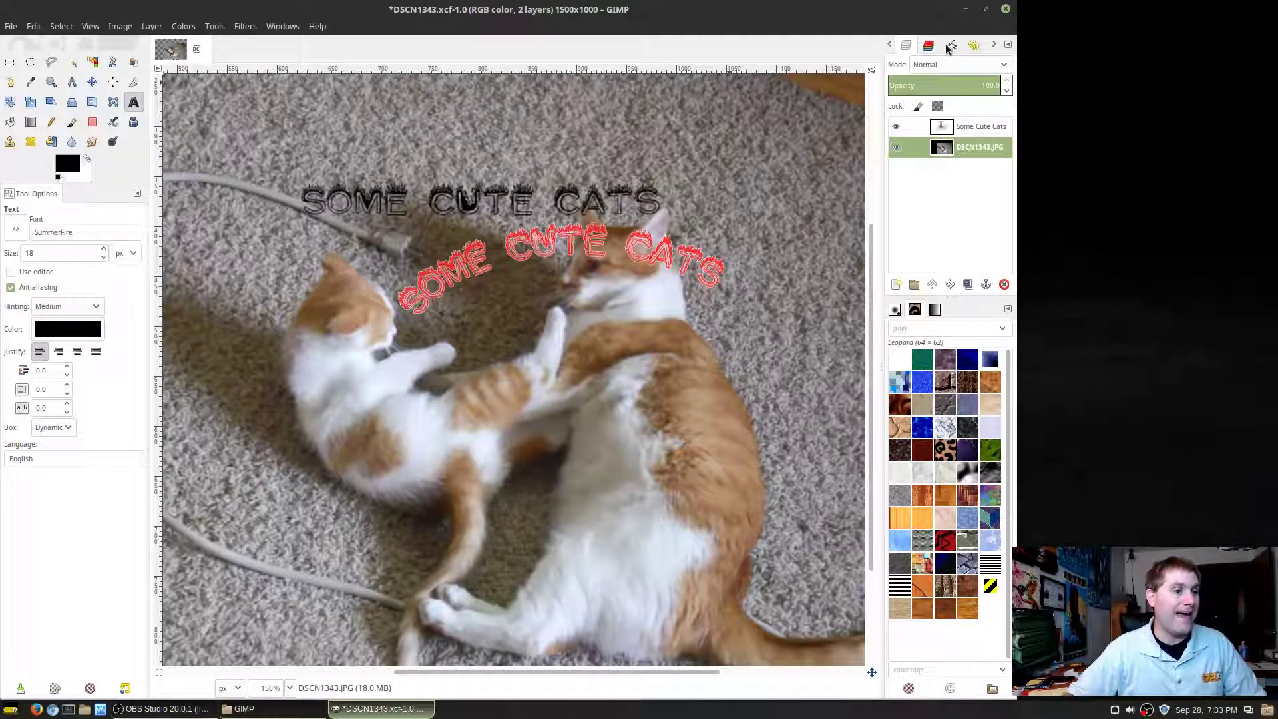
scroll(556, 325, down, 2)
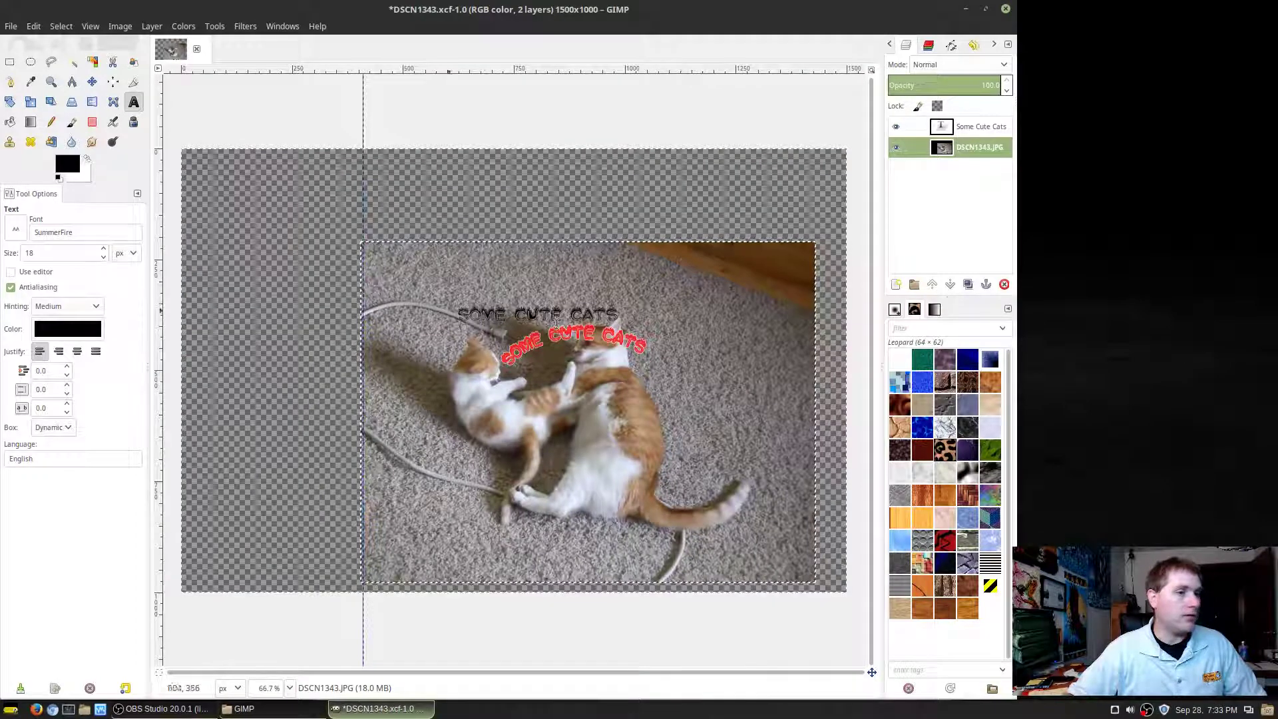
scroll(681, 333, up, 2)
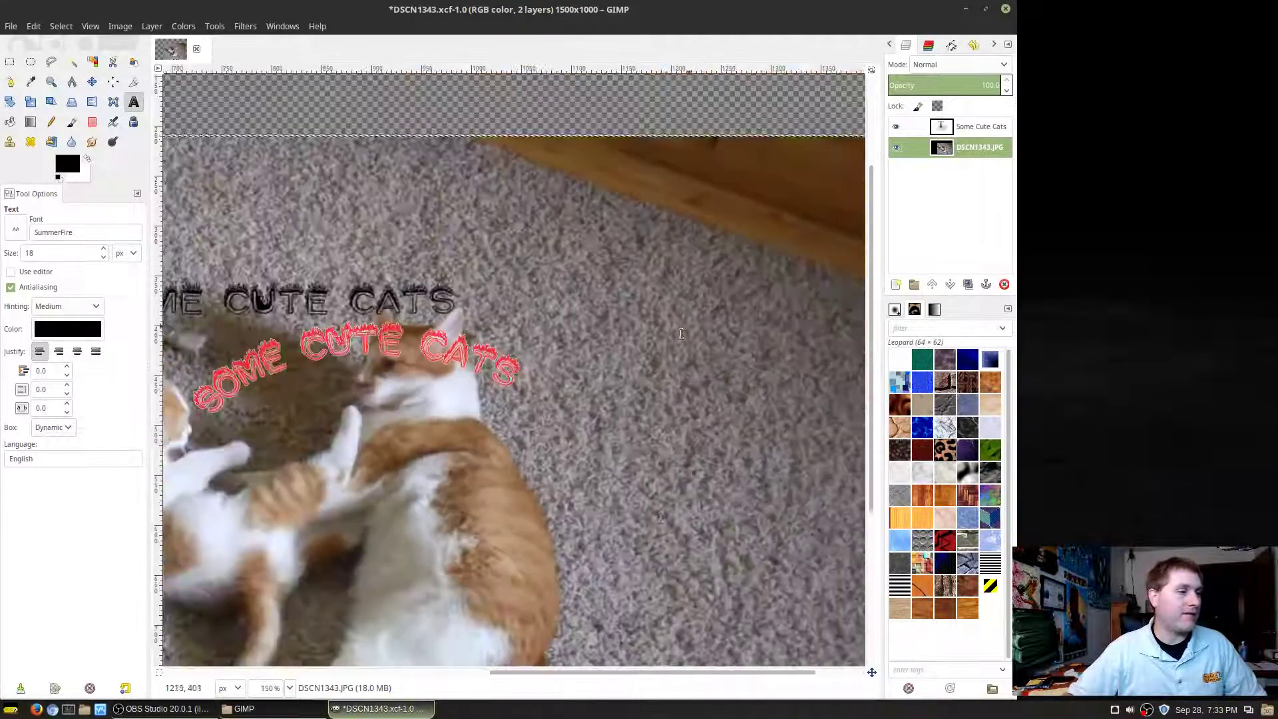
drag(663, 672, 564, 665)
Stroke the arched text path on the photo layer with a 6 px line in the Leopard pattern
click(951, 45)
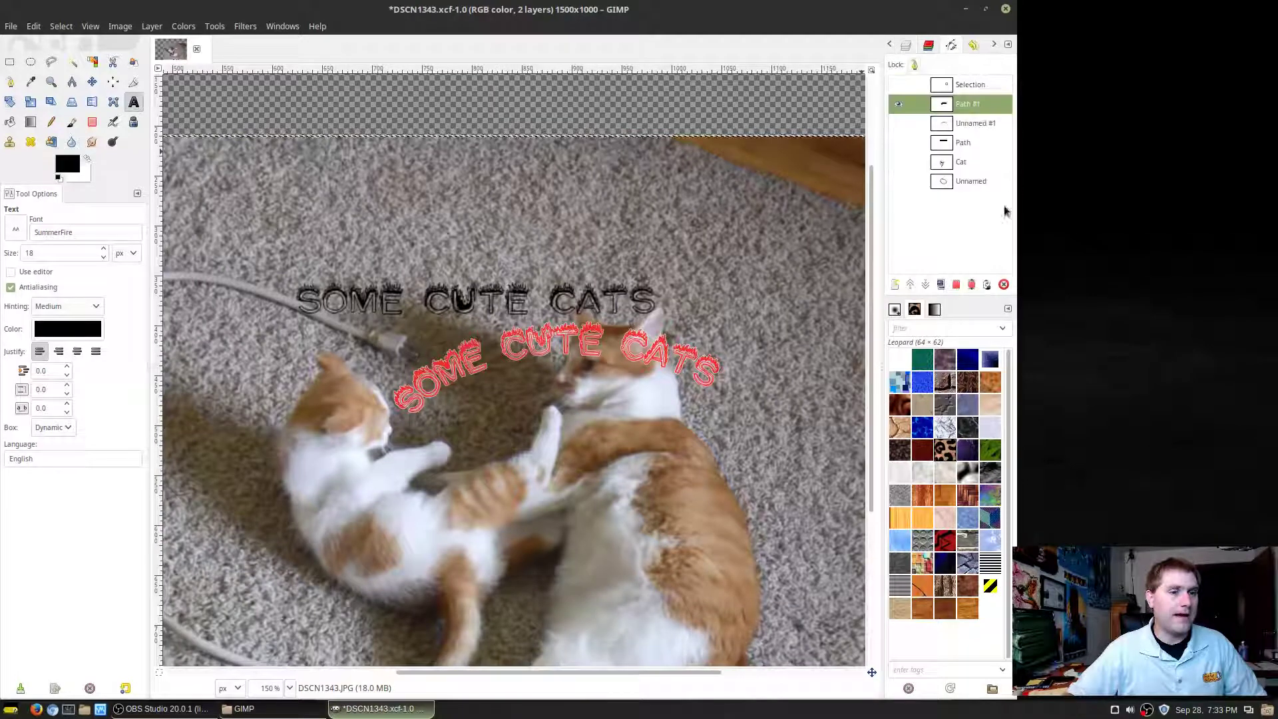
click(986, 284)
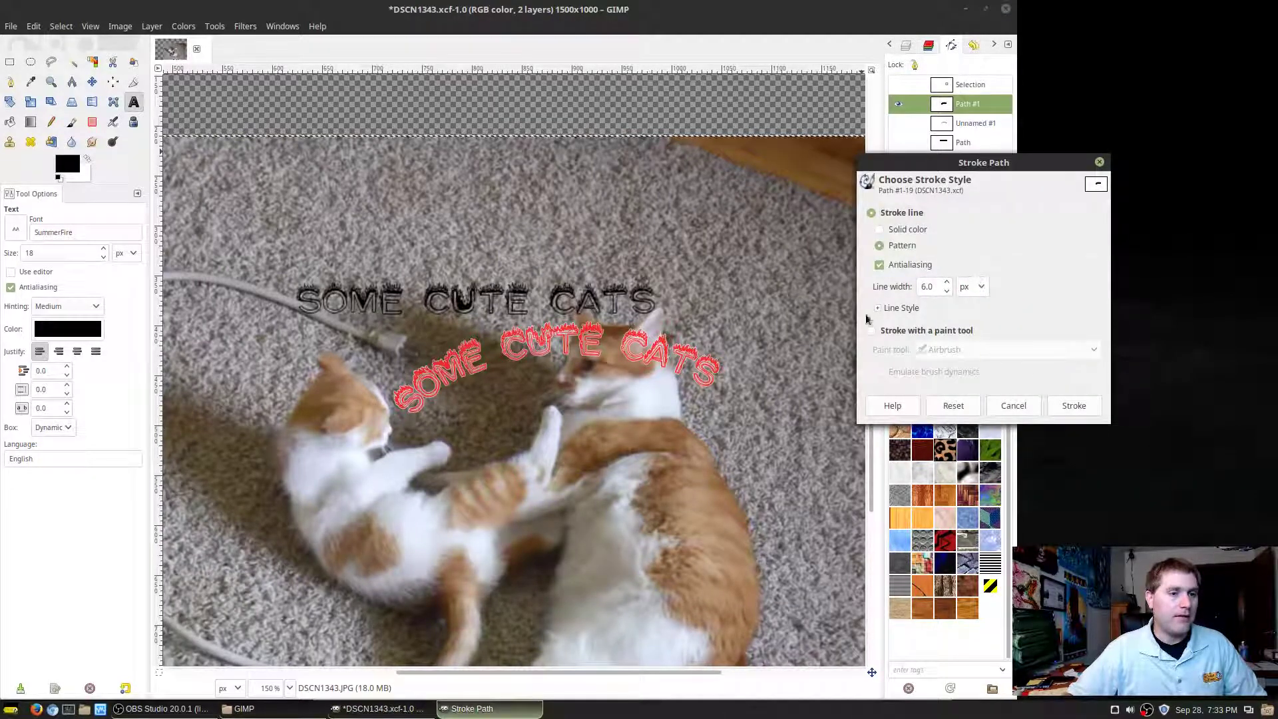
click(1074, 406)
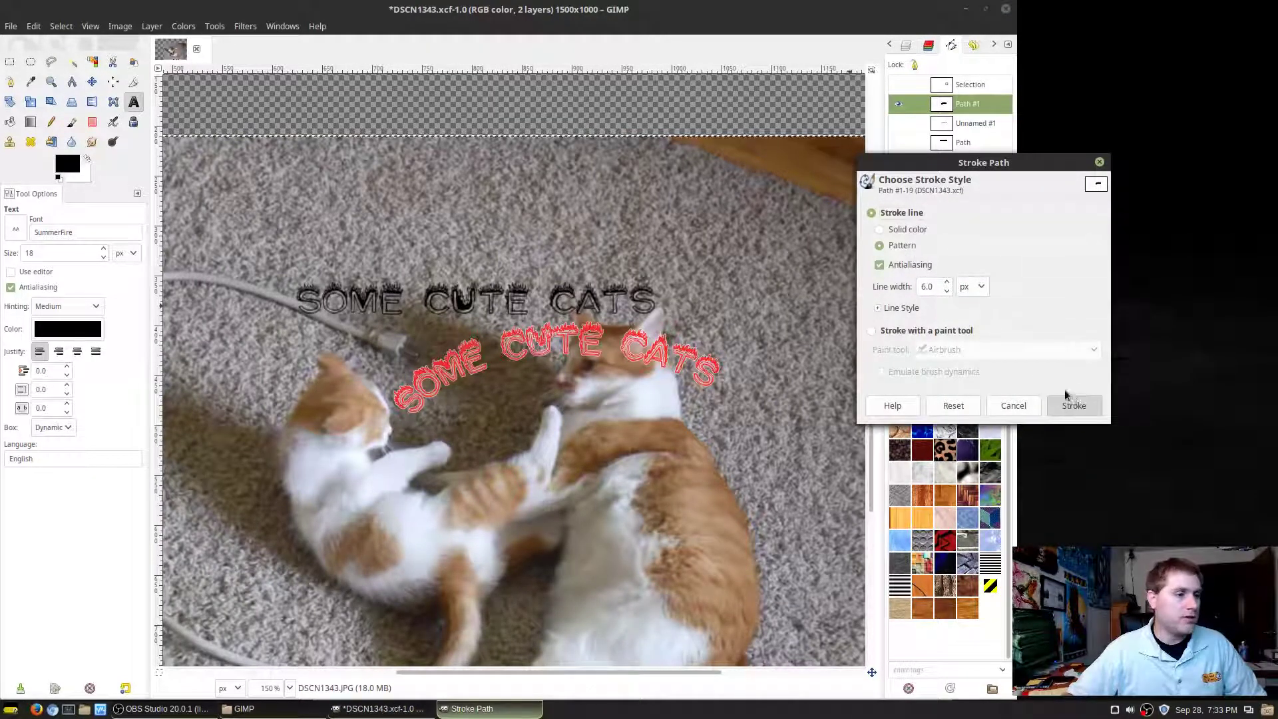
Toggle the arched text path's visibility to check the leopard stroke, and undo that stroke
click(898, 106)
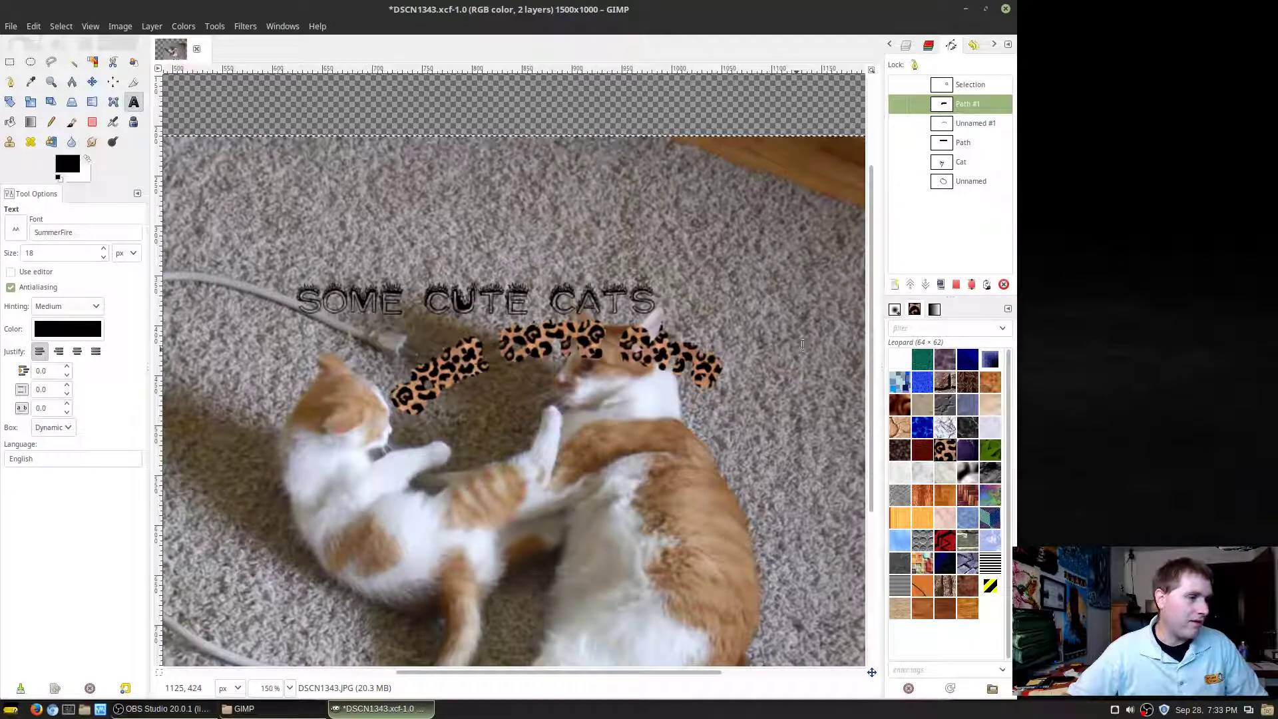
click(898, 105)
click(898, 107)
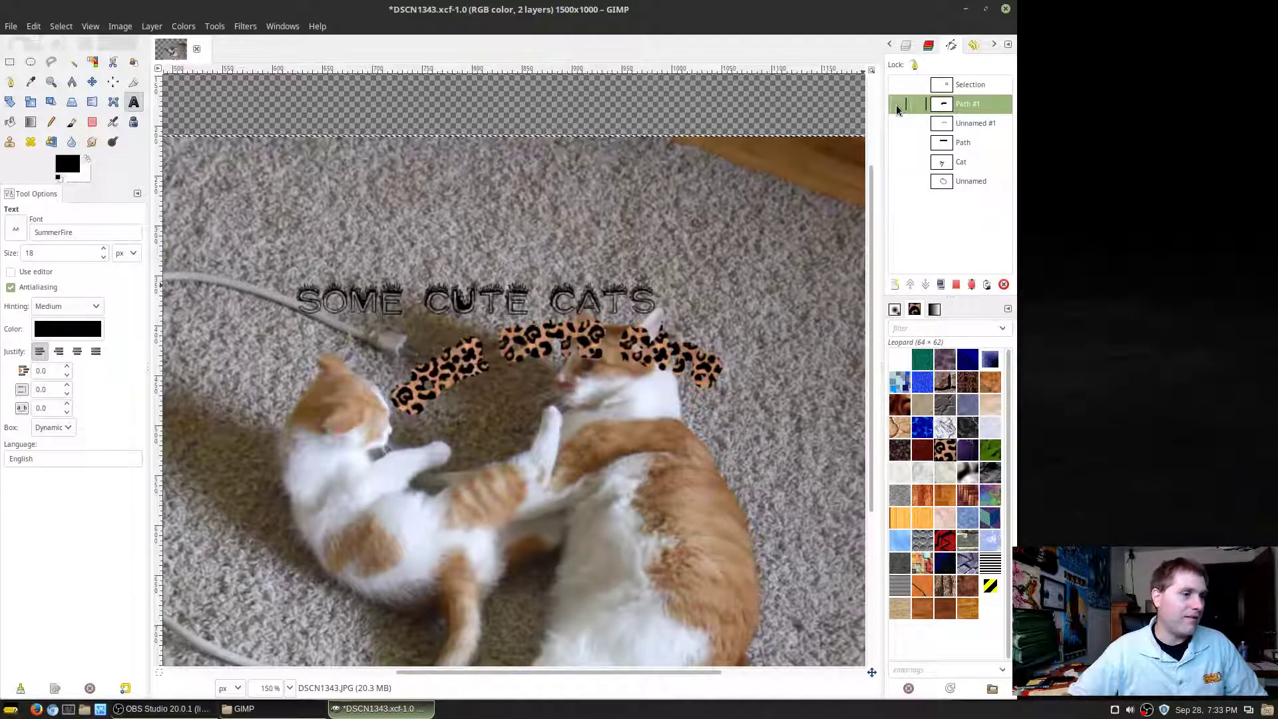
click(898, 106)
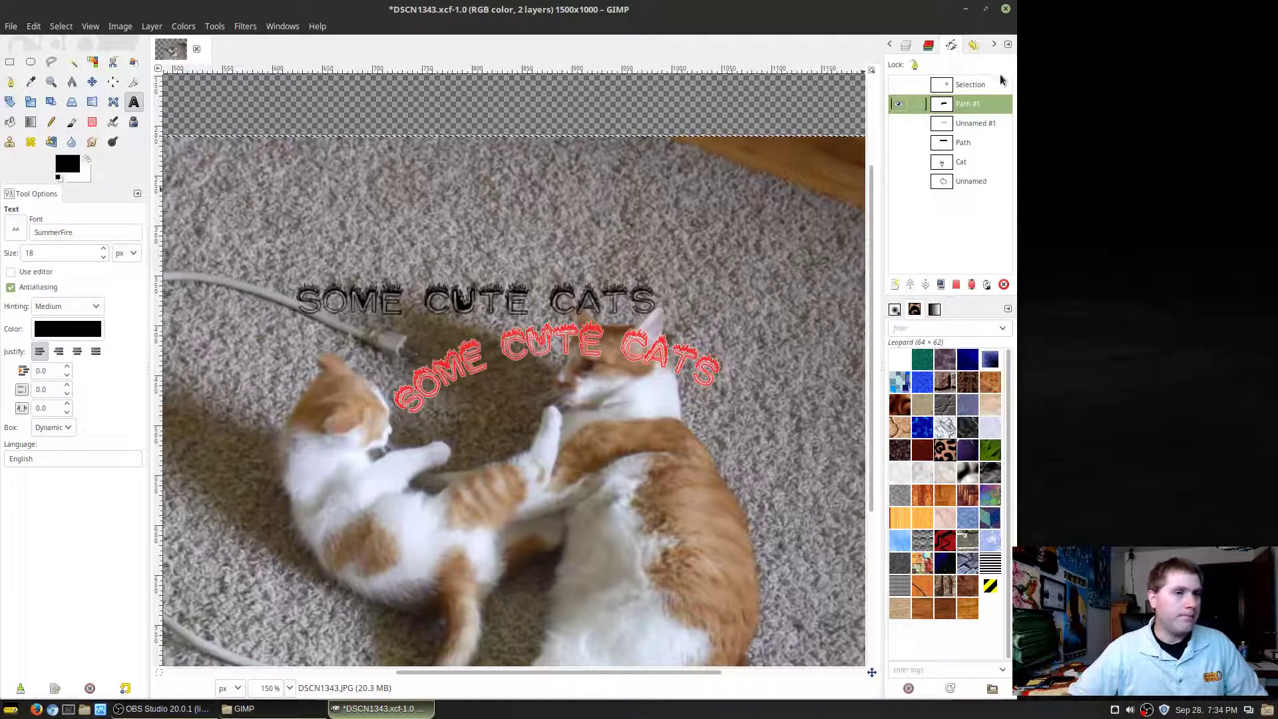
Set the arched text path's stroke to a solid color line 1 px wide
click(987, 284)
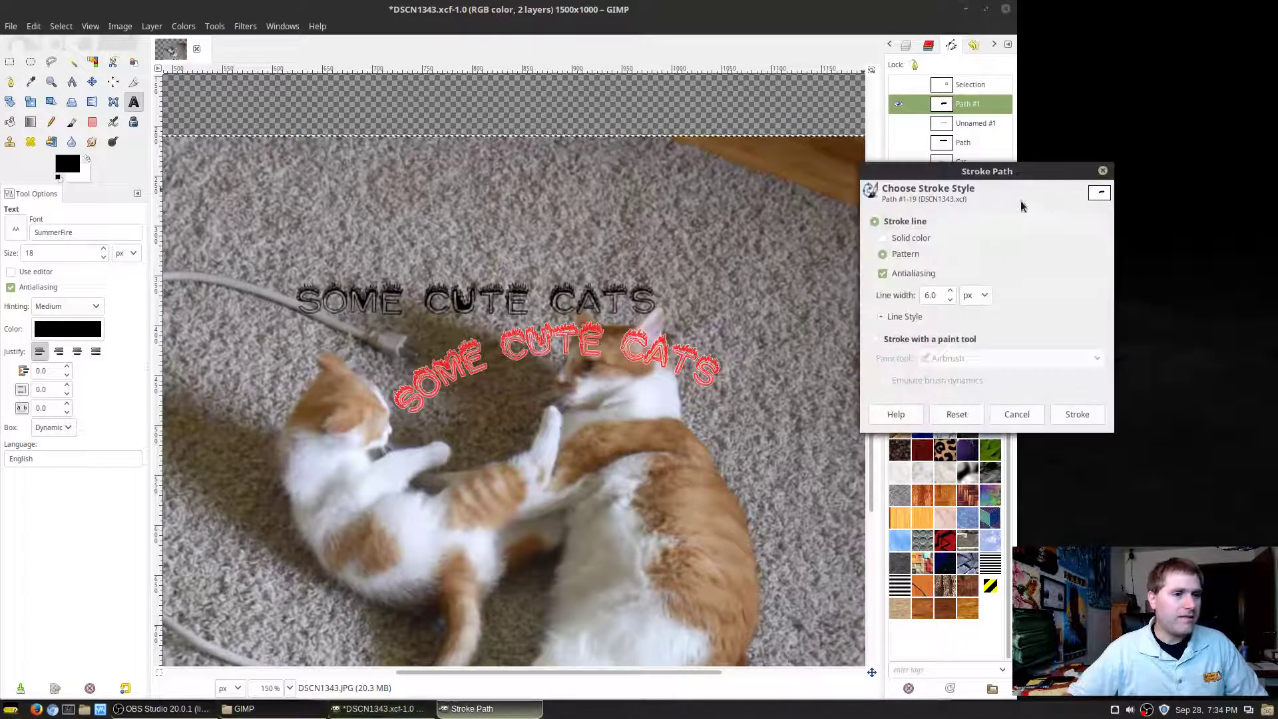
click(907, 239)
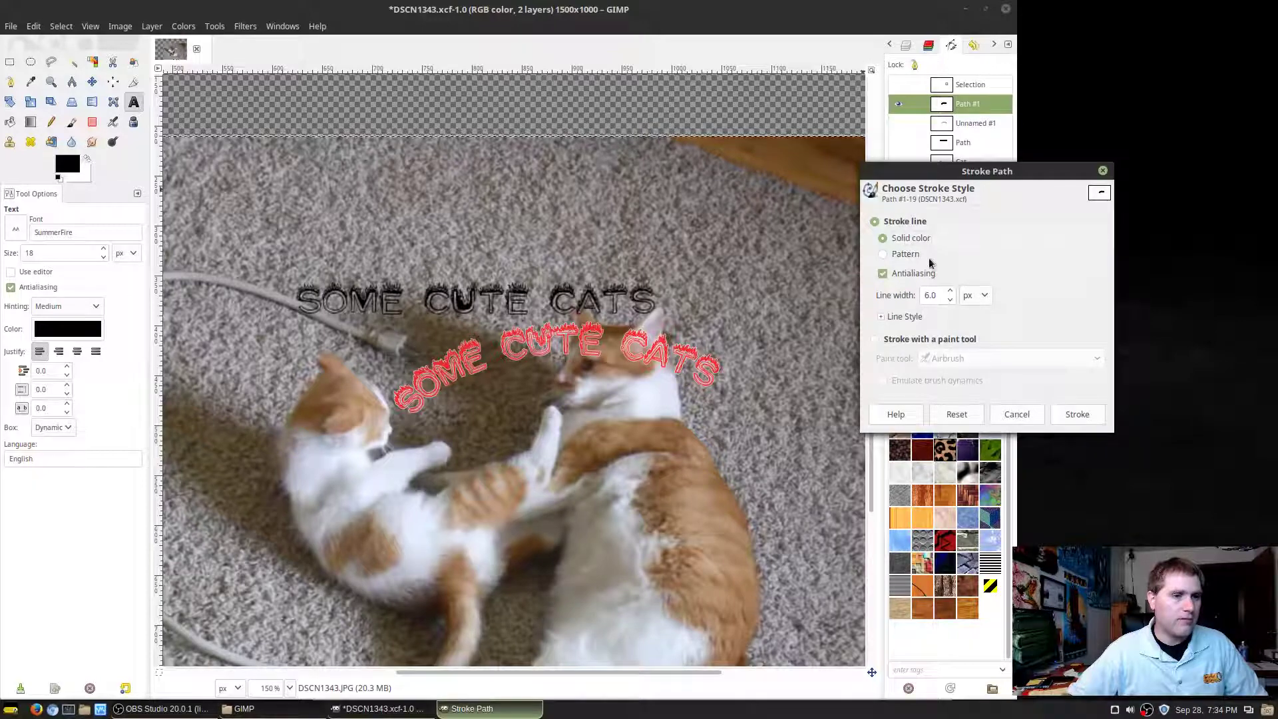
click(951, 301)
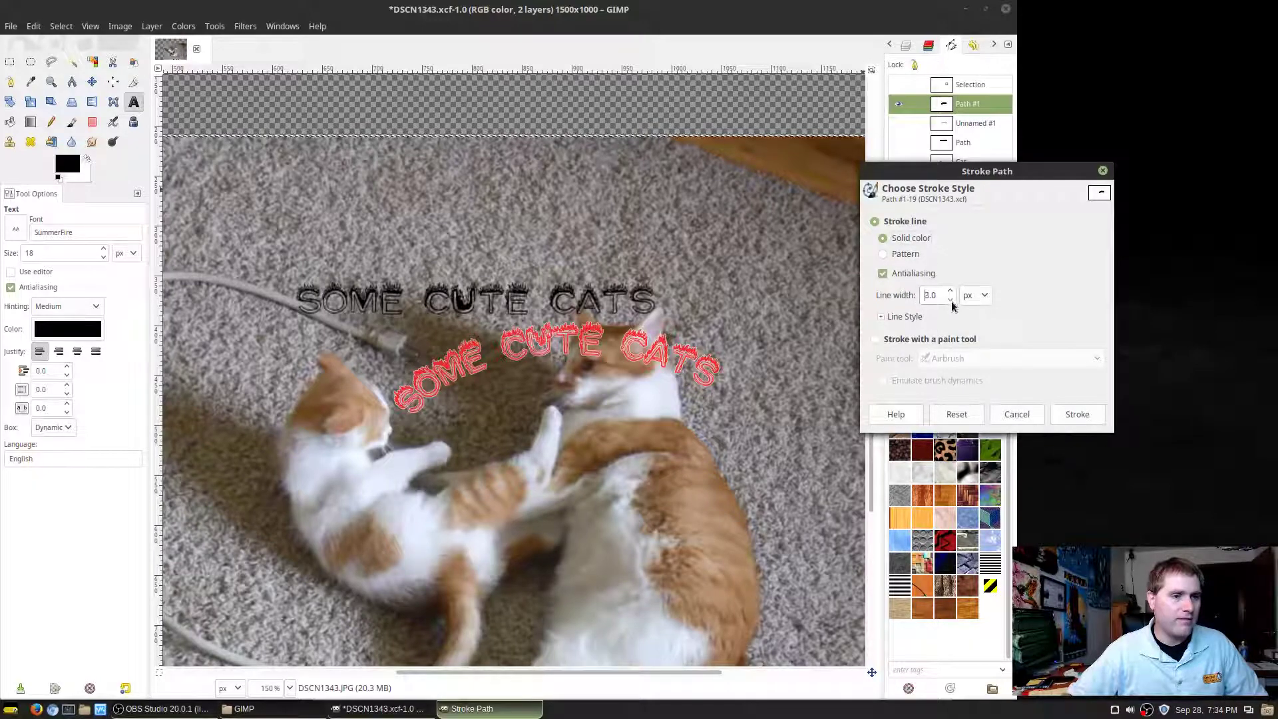
click(952, 303)
click(952, 303)
Stroke the arched text path on the photo layer with a 1 px solid line, custom dash pattern and 11.5 miter limit
click(906, 317)
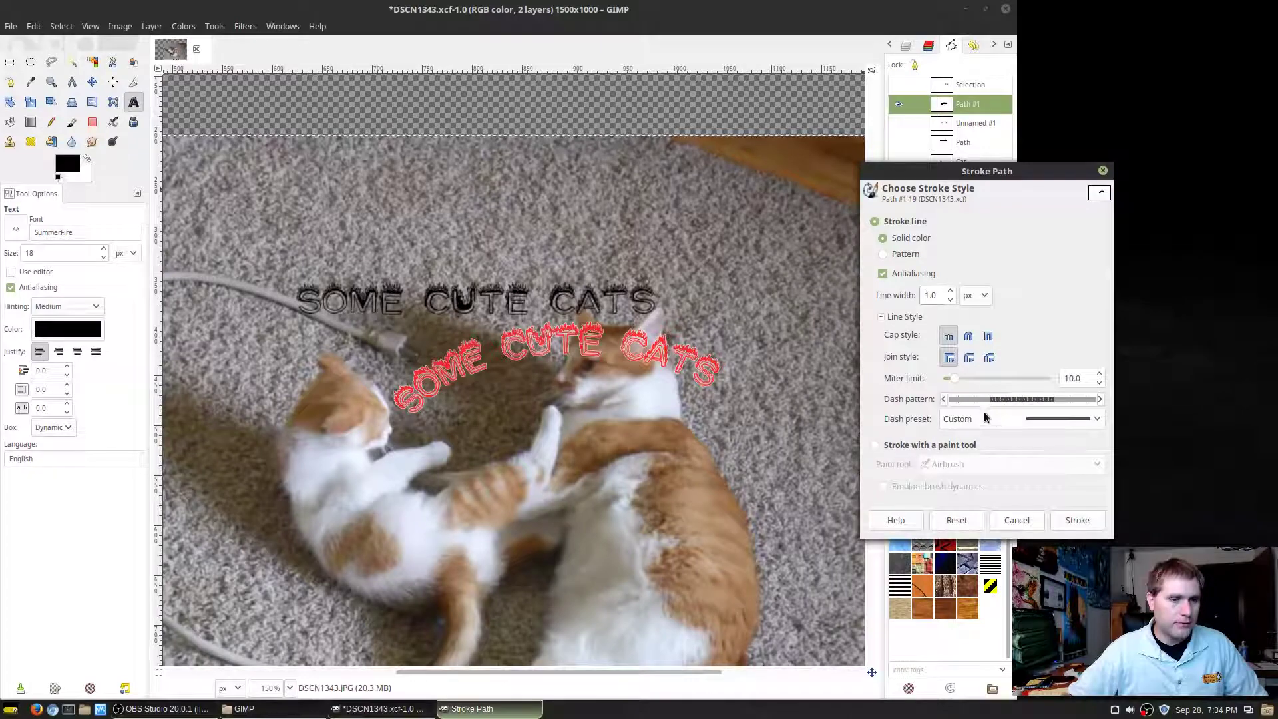
mouse_move(960, 402)
mouse_down()
mouse_move(1001, 399)
mouse_move(944, 400)
mouse_up()
click(943, 400)
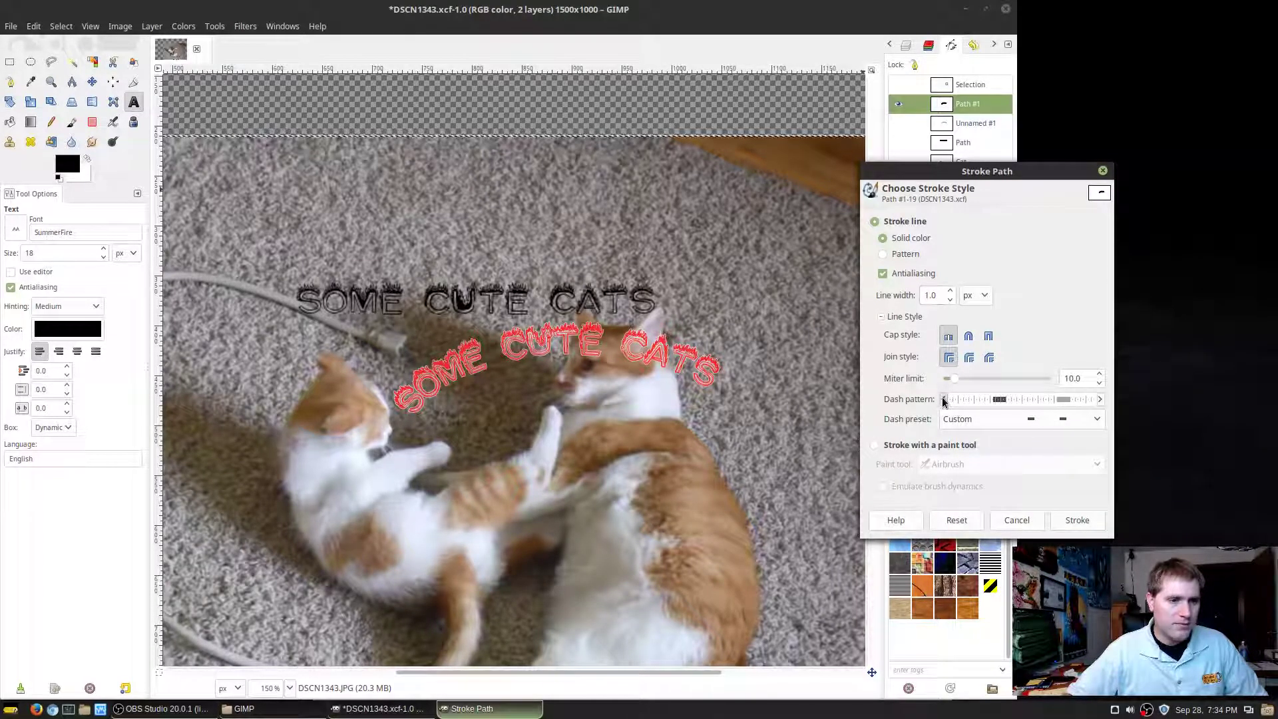
click(977, 402)
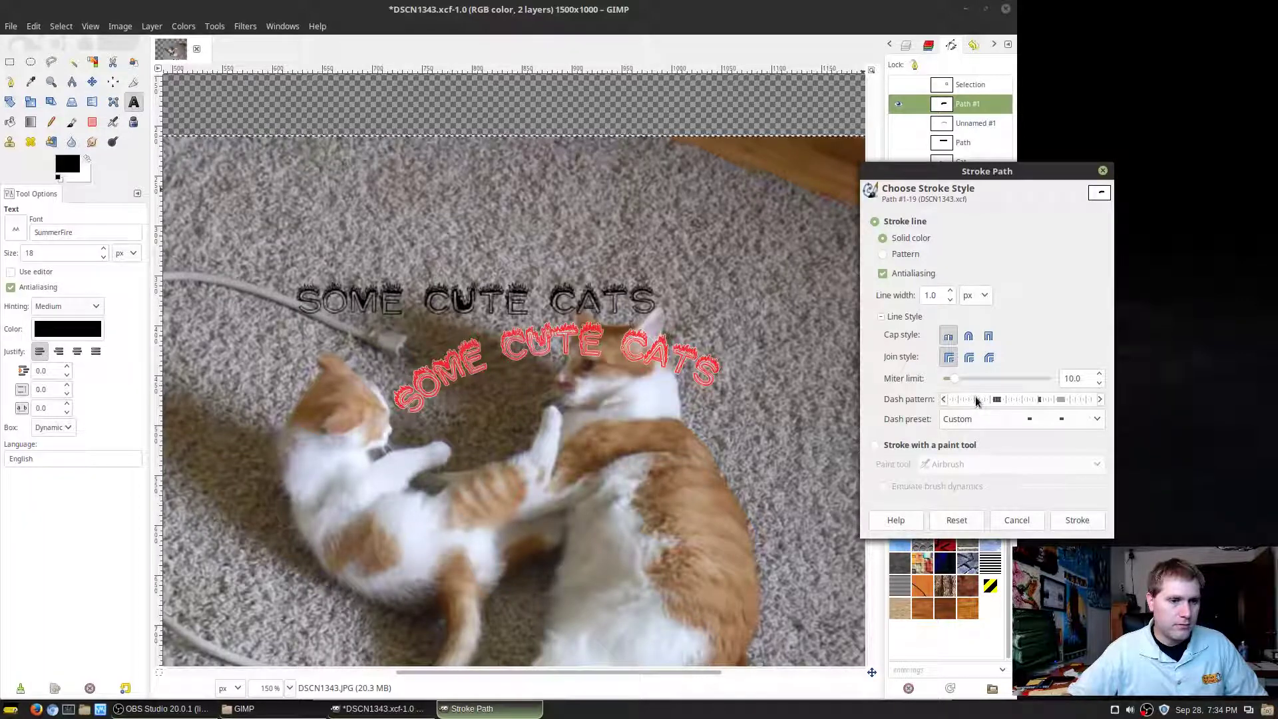
drag(965, 406, 1055, 406)
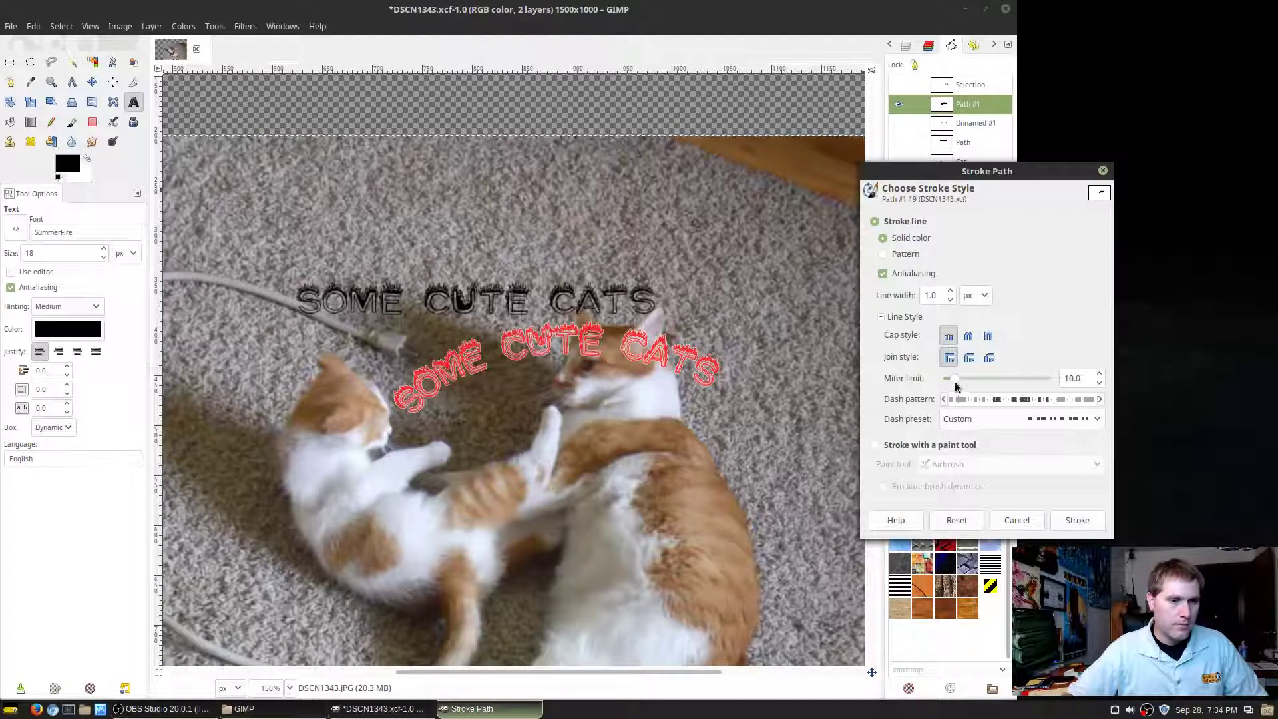
drag(952, 379, 956, 379)
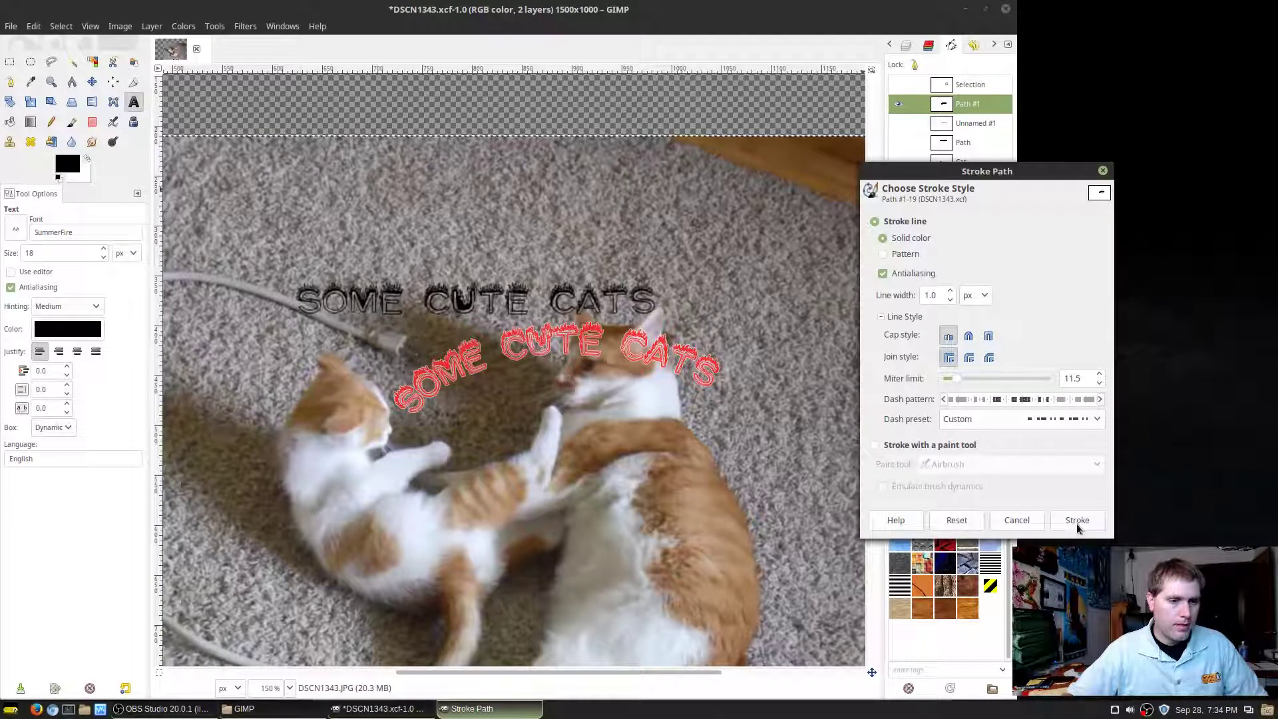
click(1073, 519)
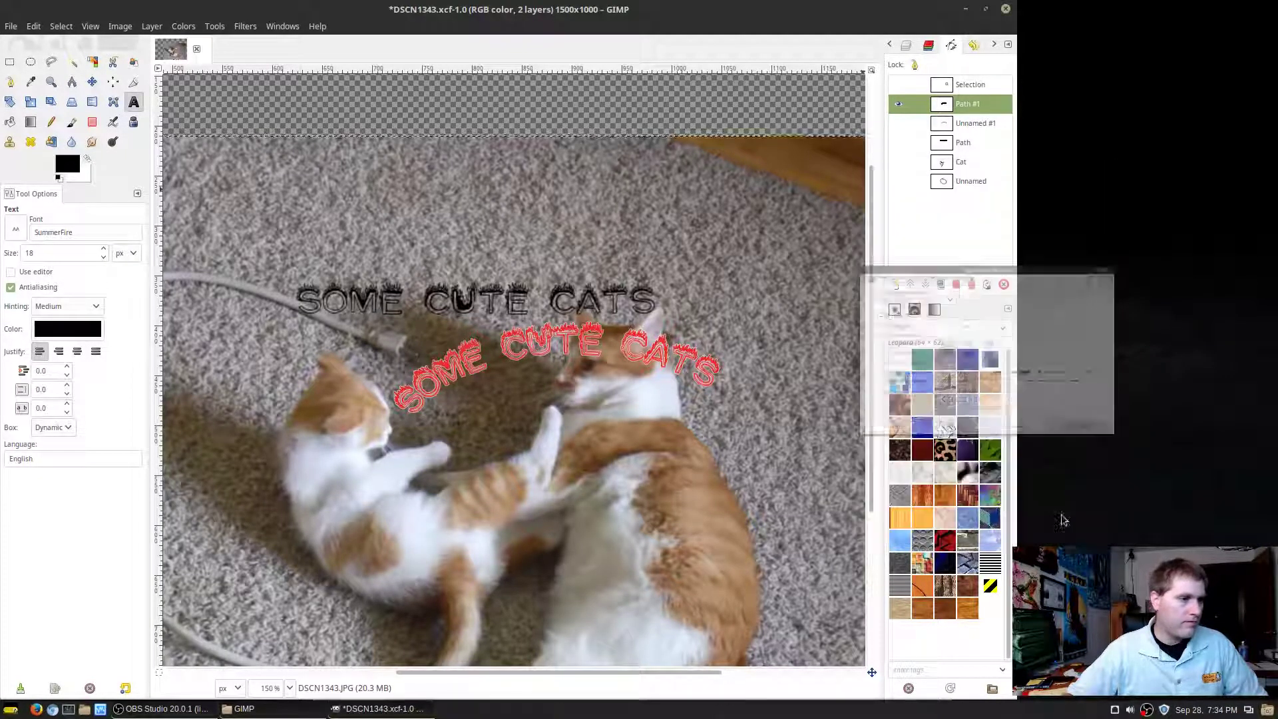
Hide the arched text path and the Some Cute Cats layer to check the dashed stroke, and undo the latest change
click(898, 105)
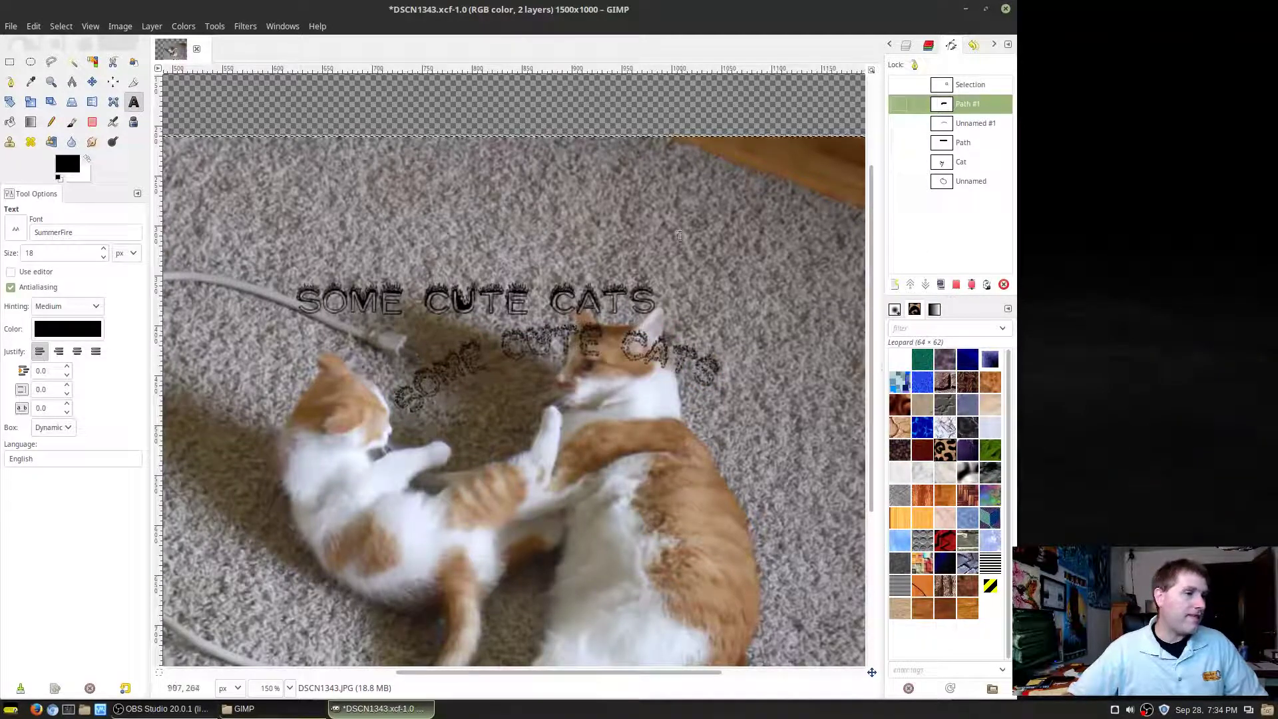
click(906, 45)
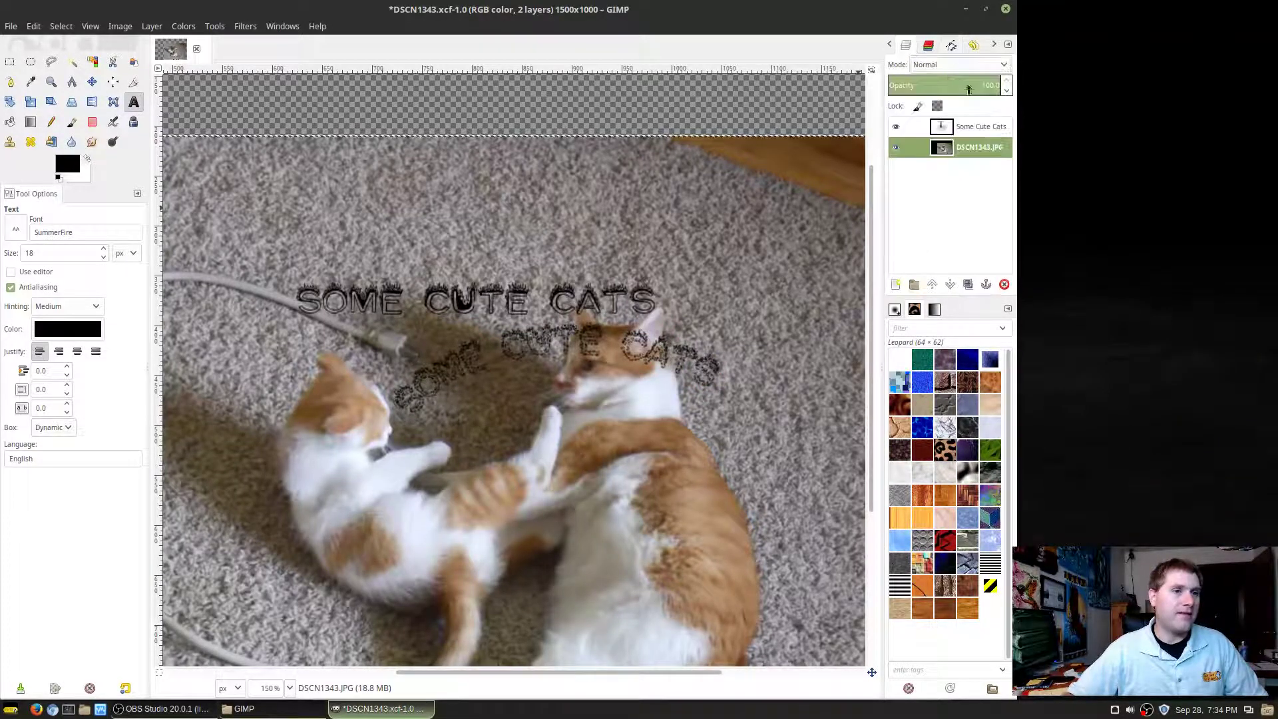
click(896, 126)
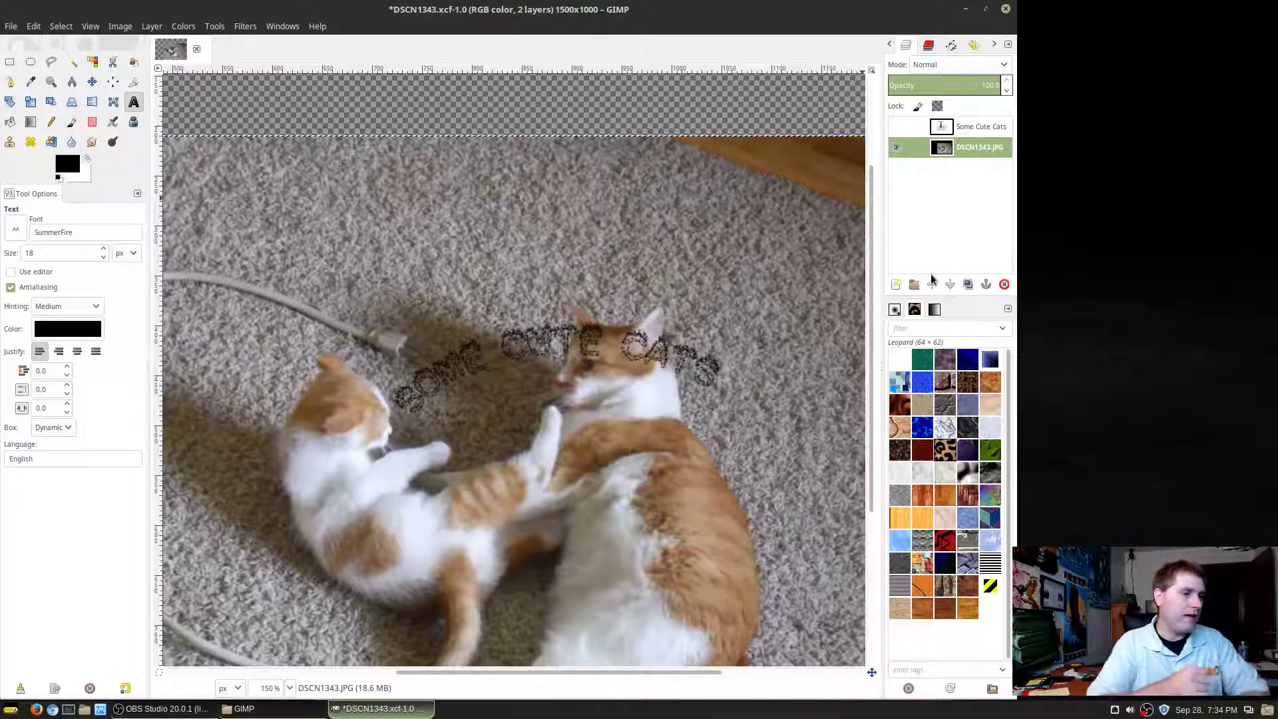
key(ctrl+z)
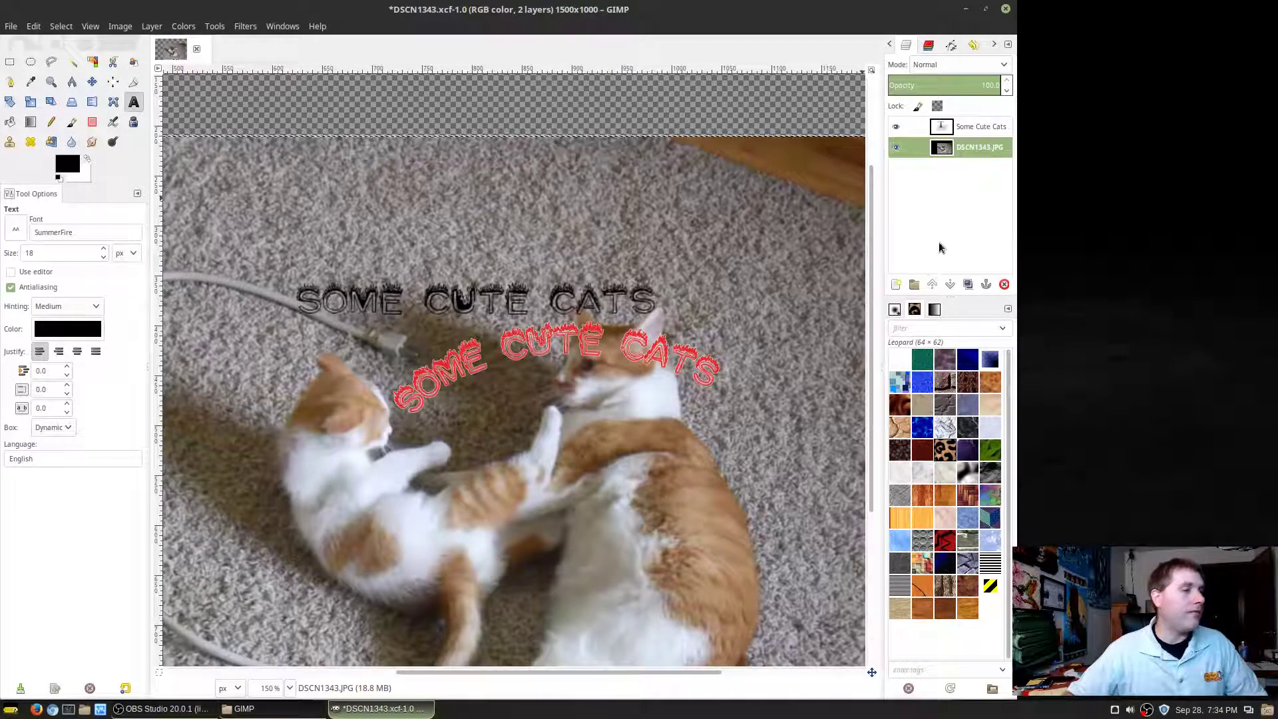
Add a 1500 x 1000 px layer with transparency fill directly above the photo layer
click(98, 25)
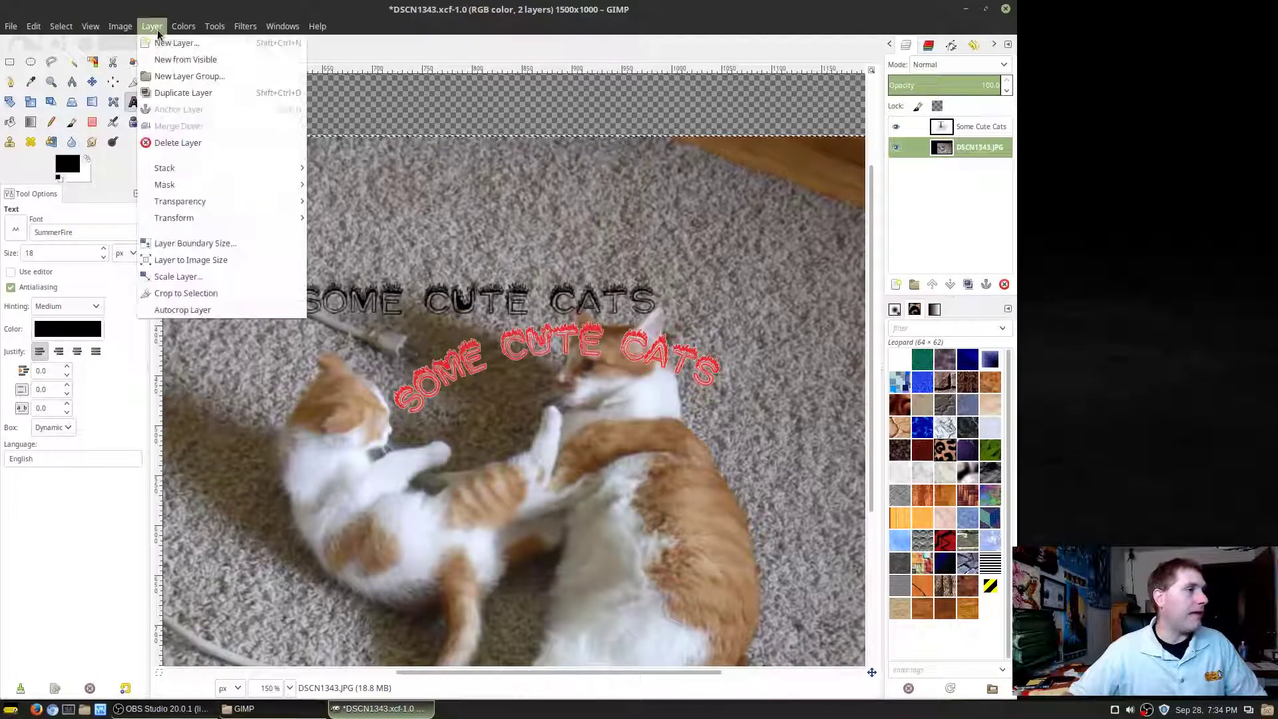
click(166, 39)
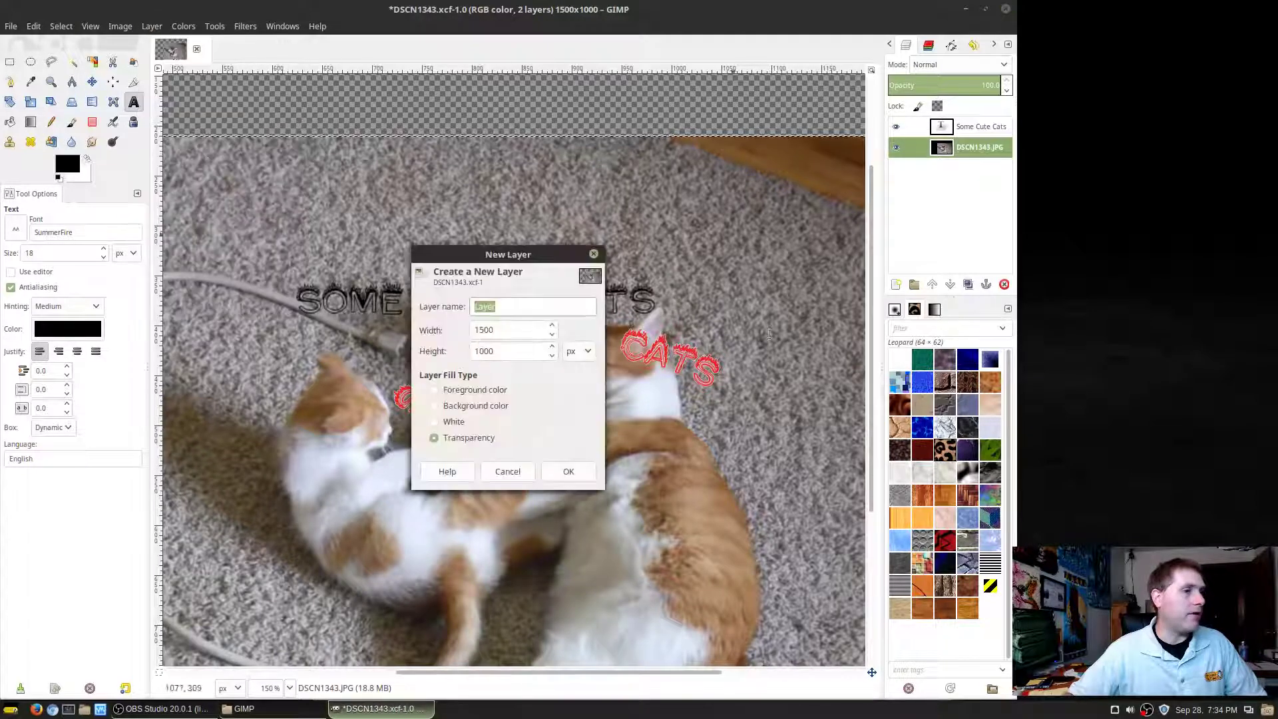
click(574, 474)
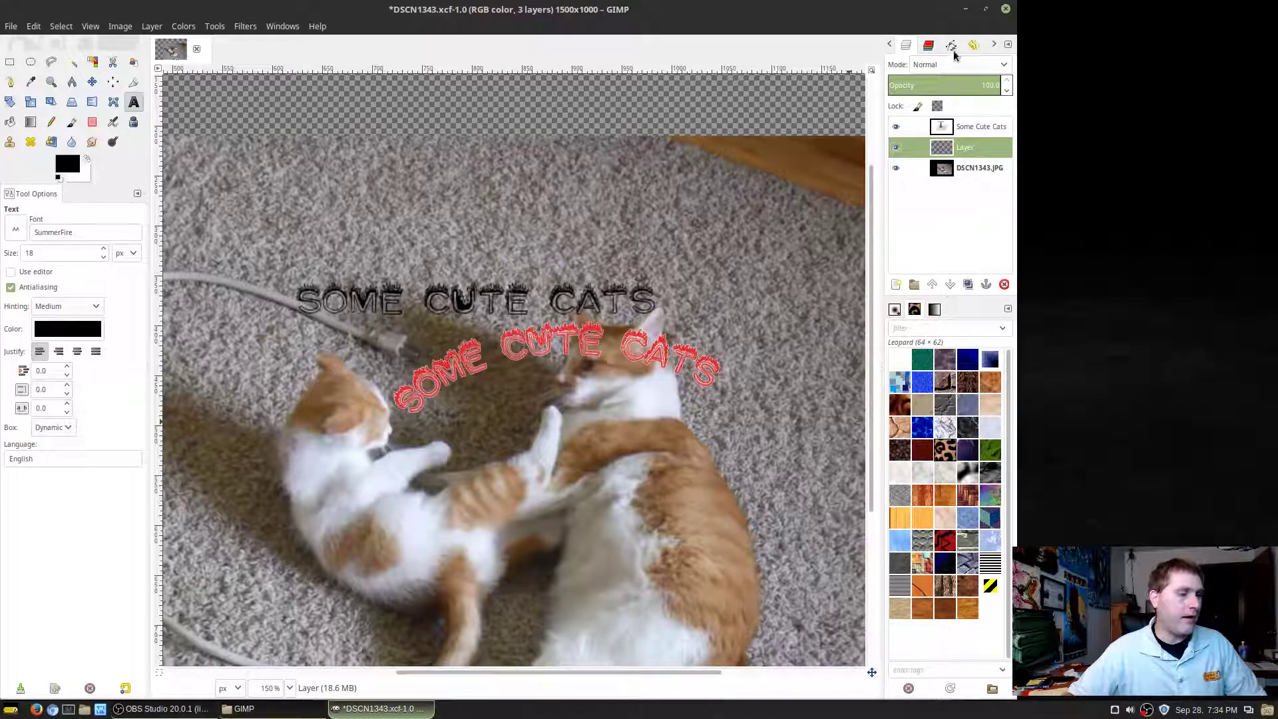
Stroke the arched text path on the new layer with the 1 px custom dashed line, and hide the path
scroll(733, 251, down, 4)
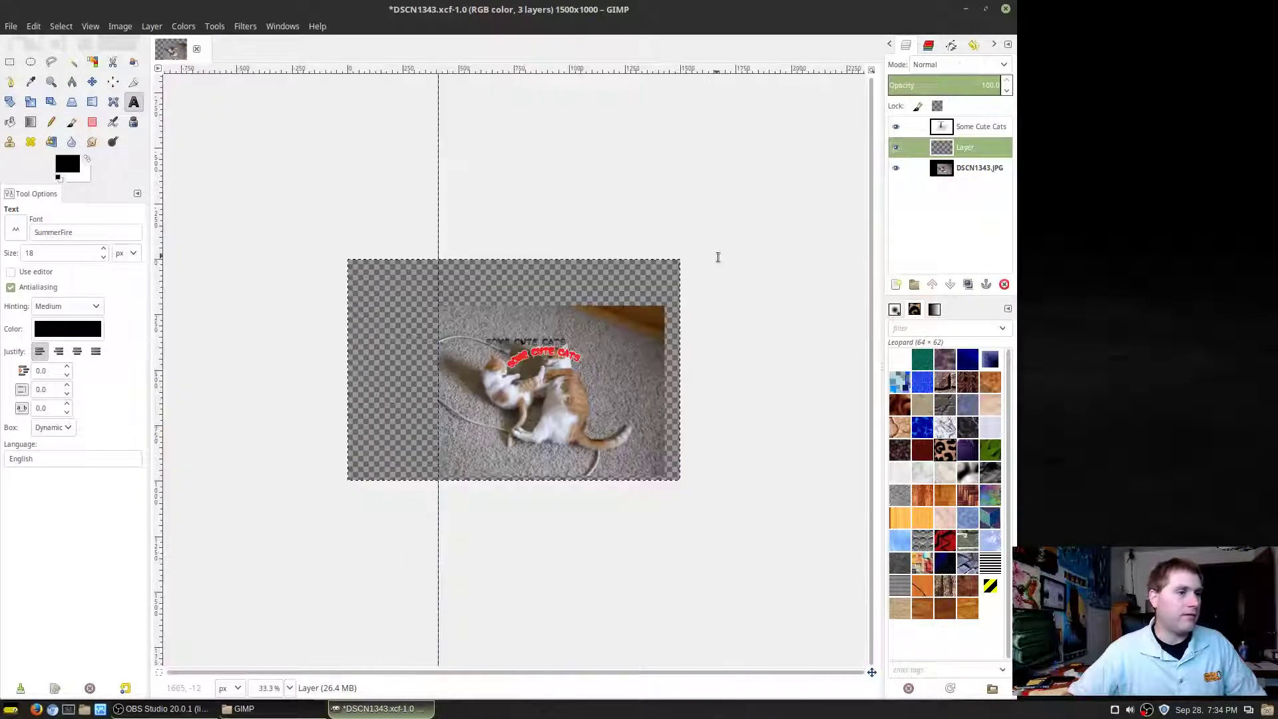
scroll(719, 257, up, 4)
scroll(723, 284, down, 1)
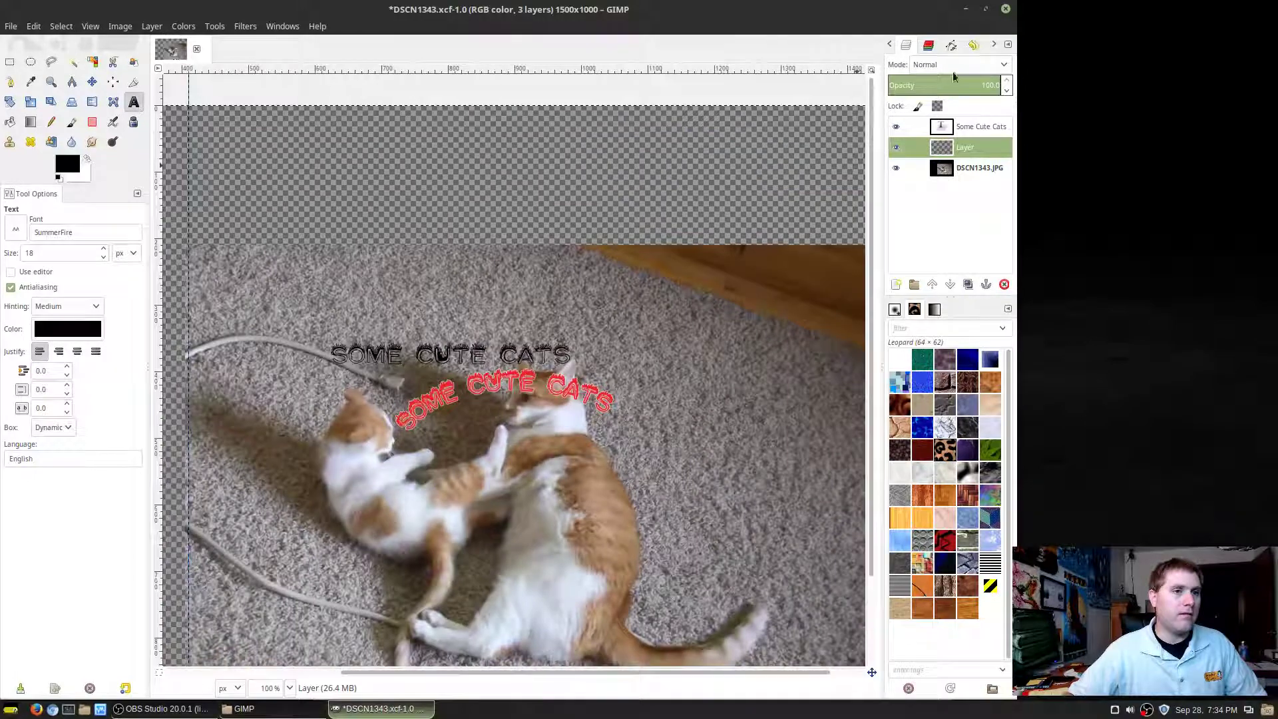
click(952, 47)
click(988, 285)
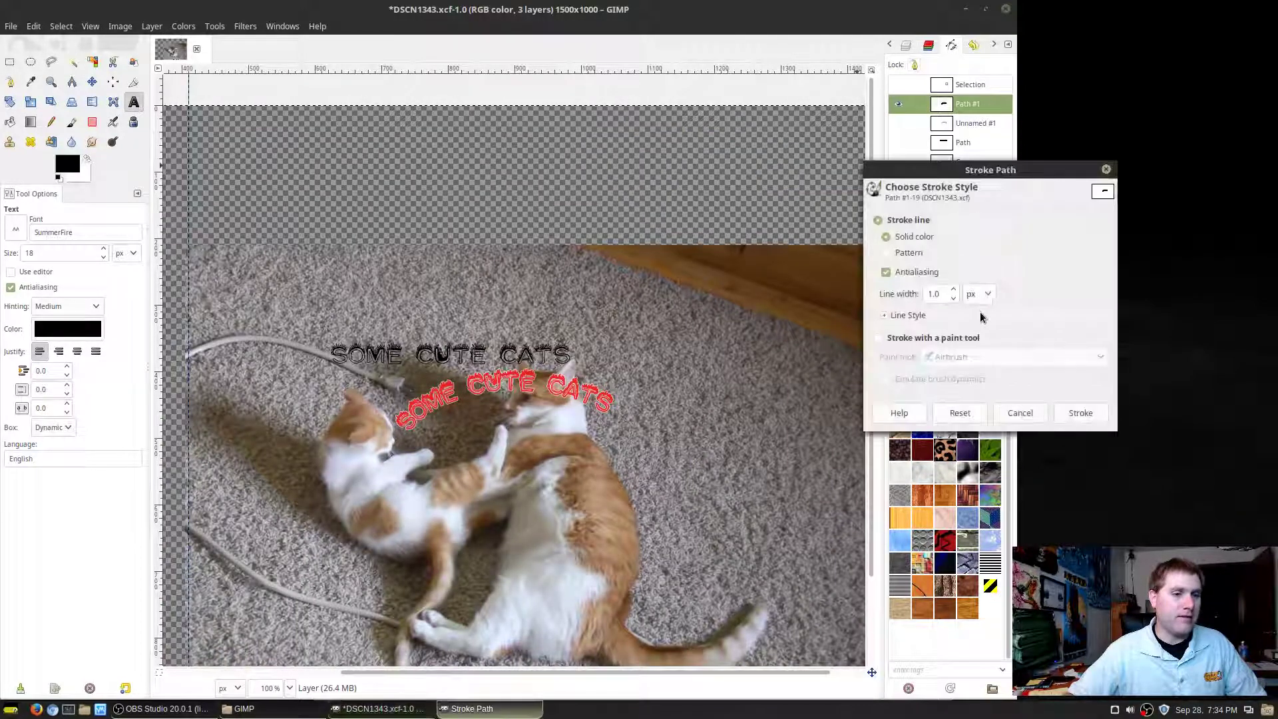
click(885, 317)
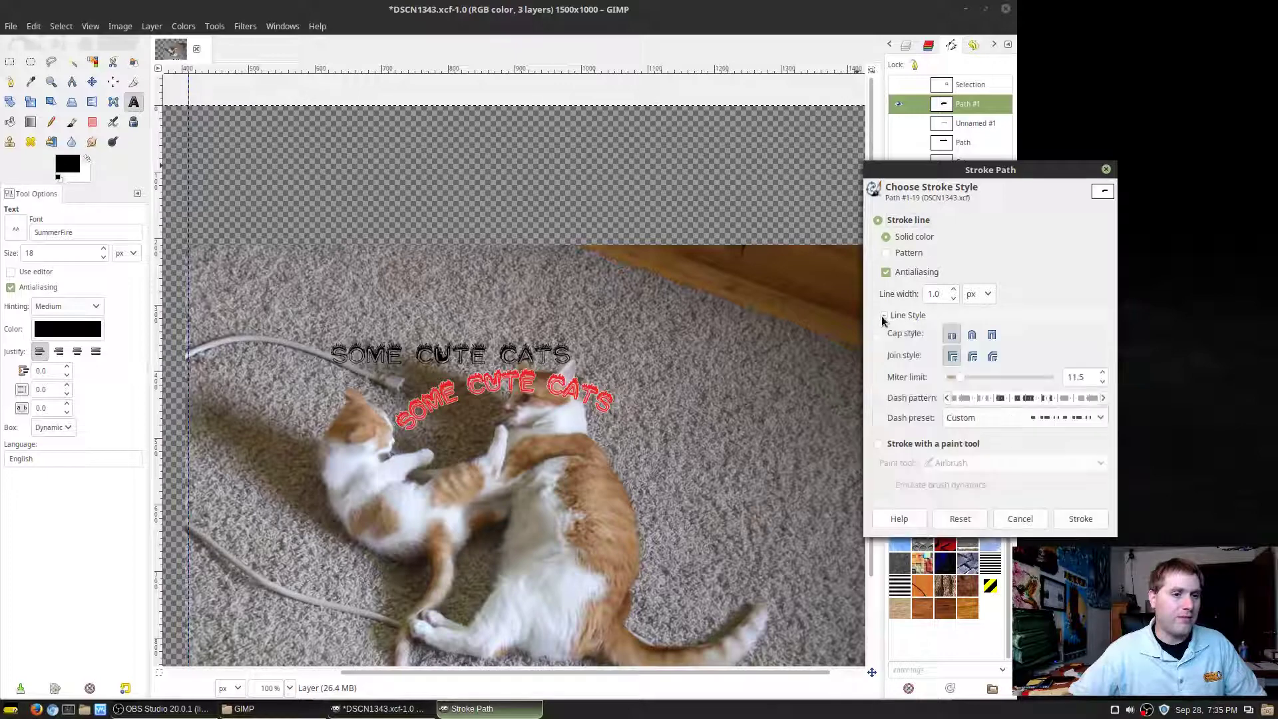
click(1080, 519)
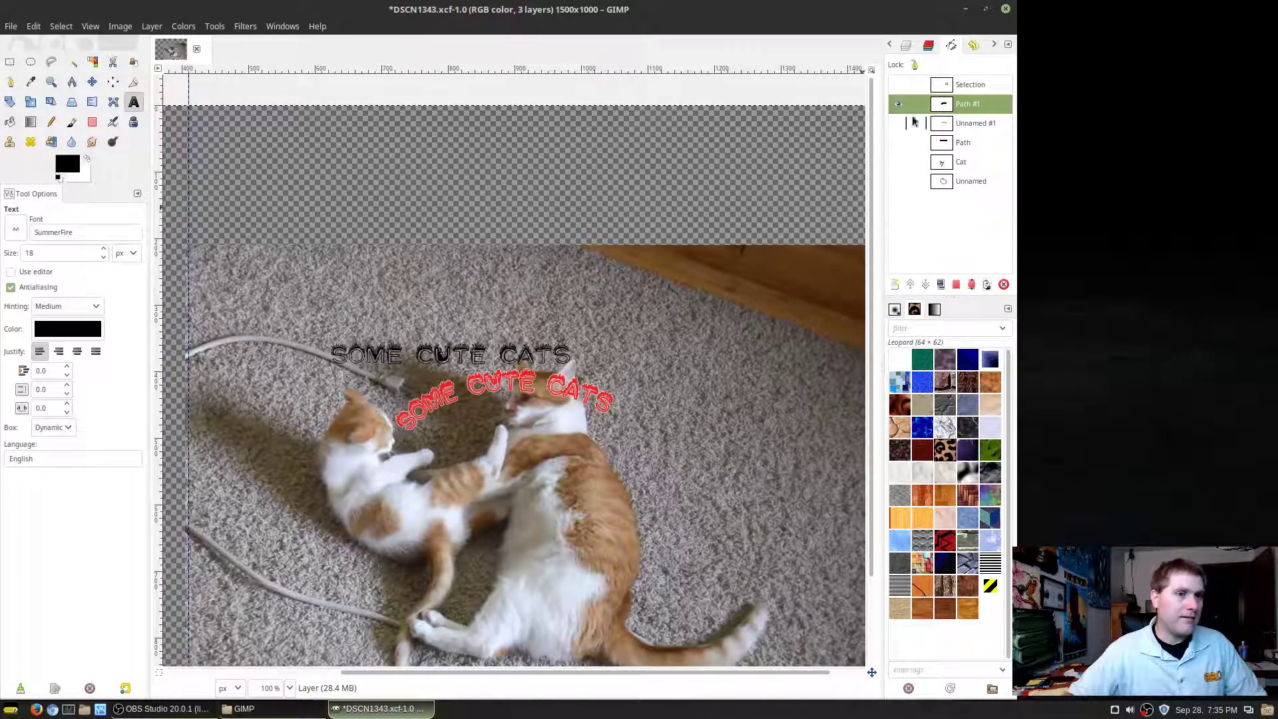
click(898, 105)
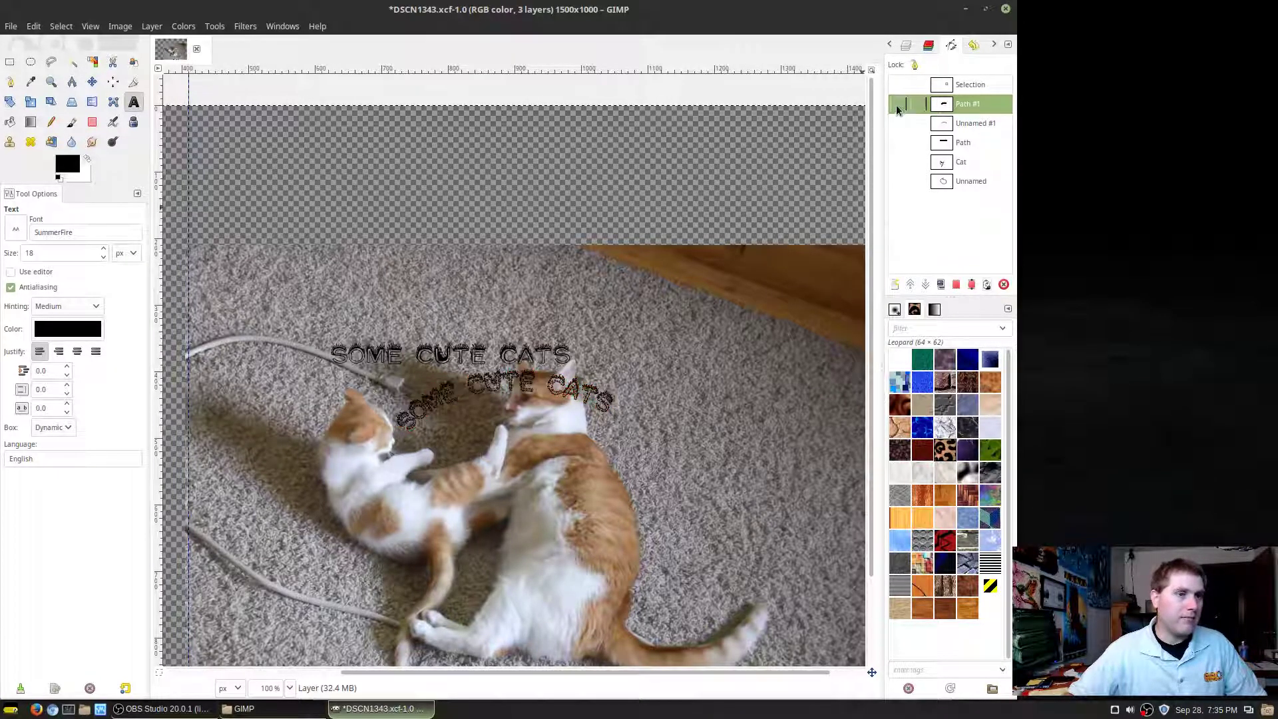
Move the new layer so its arched text sits above and slightly right of the stroke on the photo
click(906, 45)
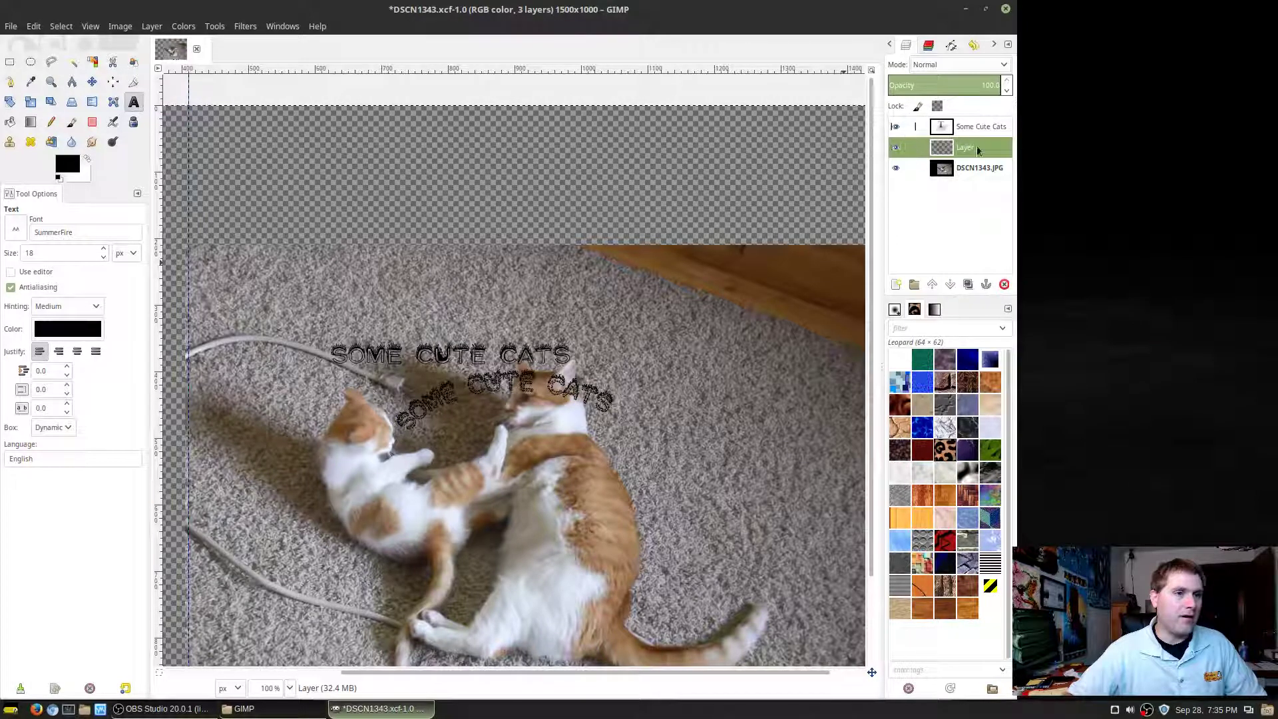
click(93, 82)
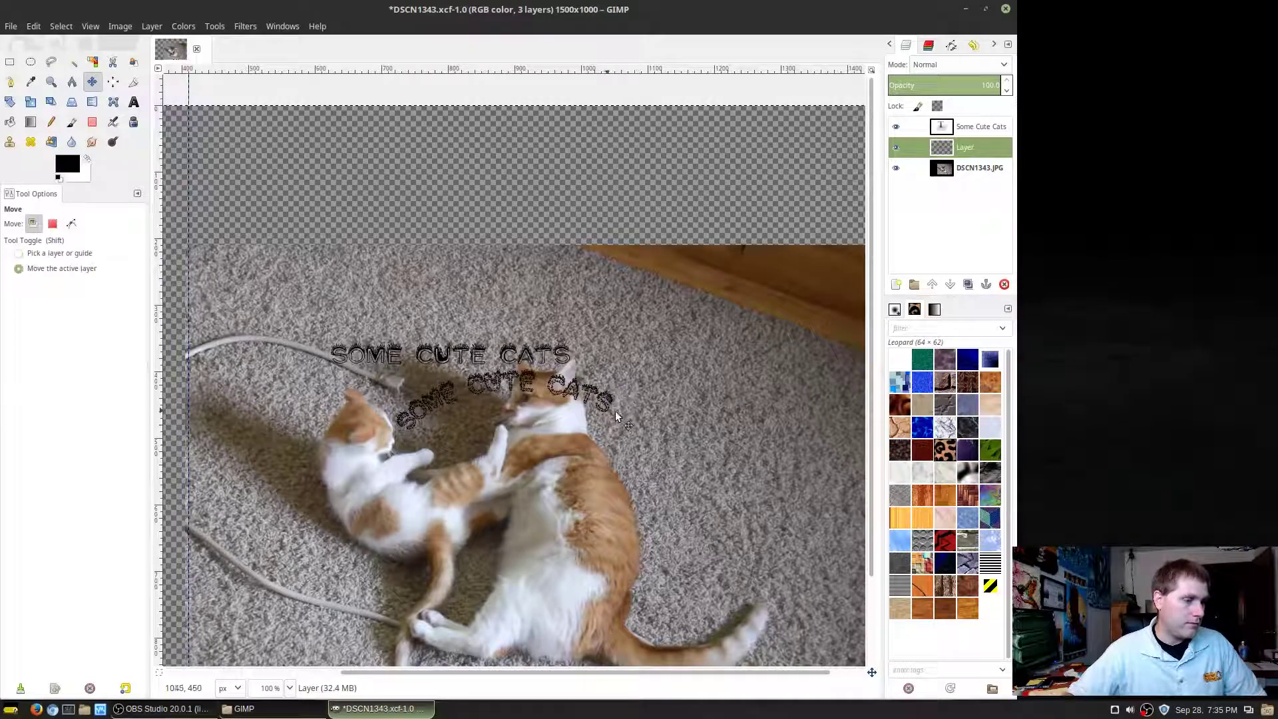
drag(617, 422, 622, 380)
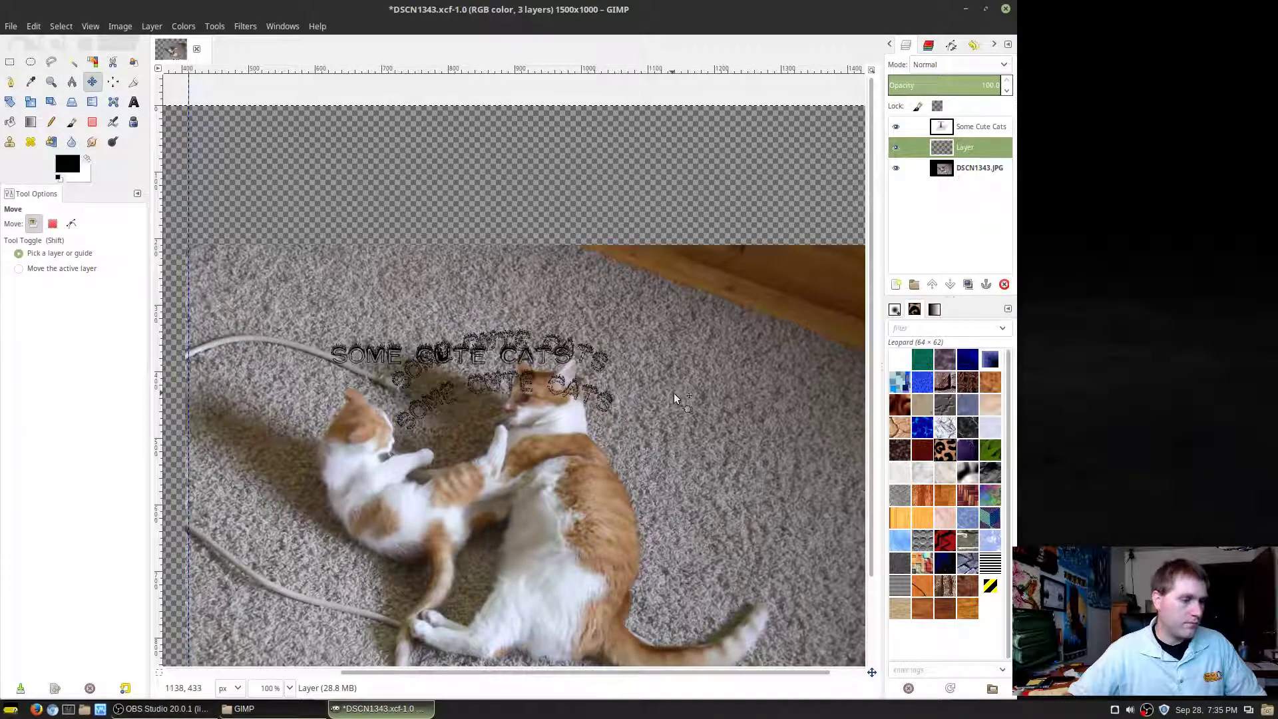
drag(629, 347, 631, 363)
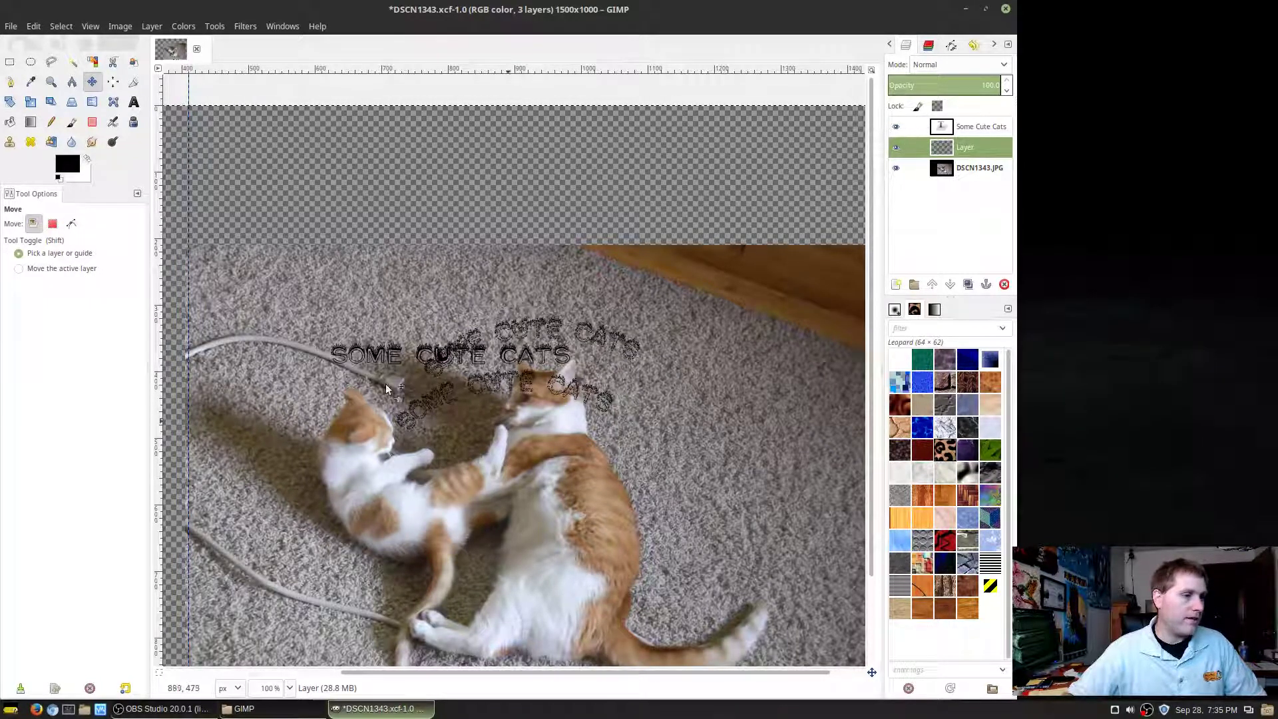
Hide the Some Cute Cats layer, toggle the photo layer's visibility, and compare the two arched strokes at 200% zoom
click(896, 127)
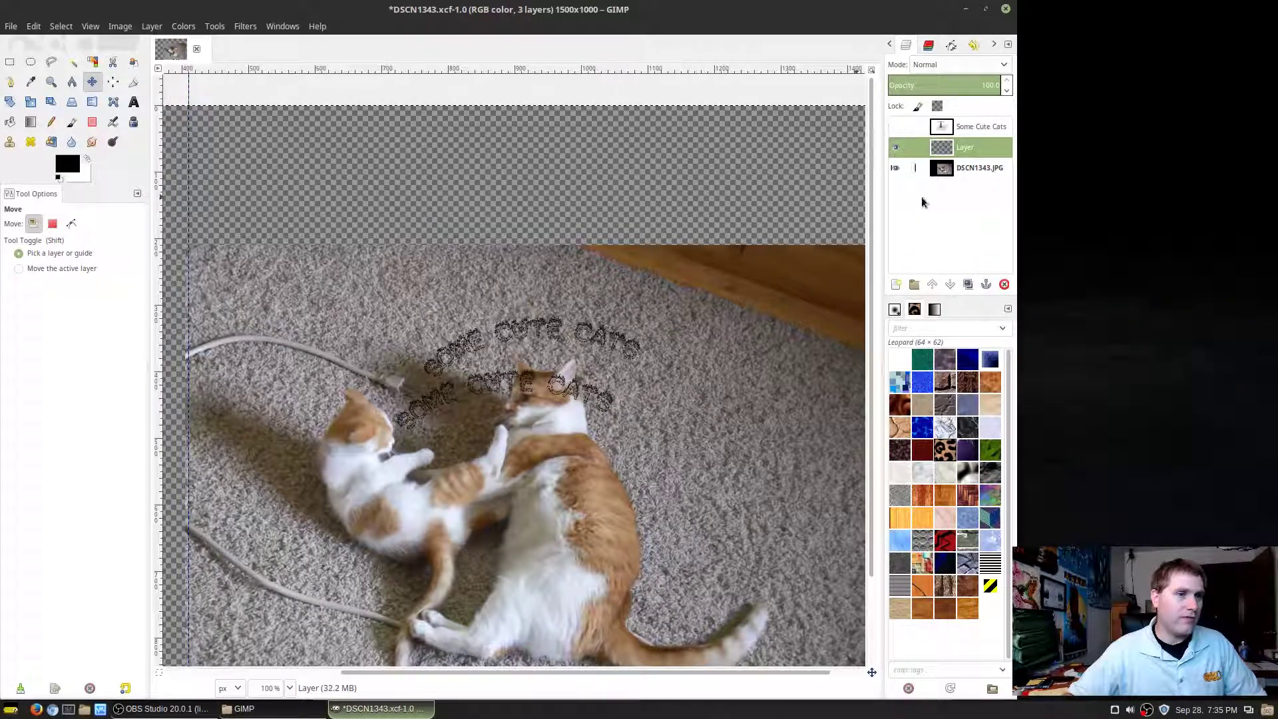
click(895, 169)
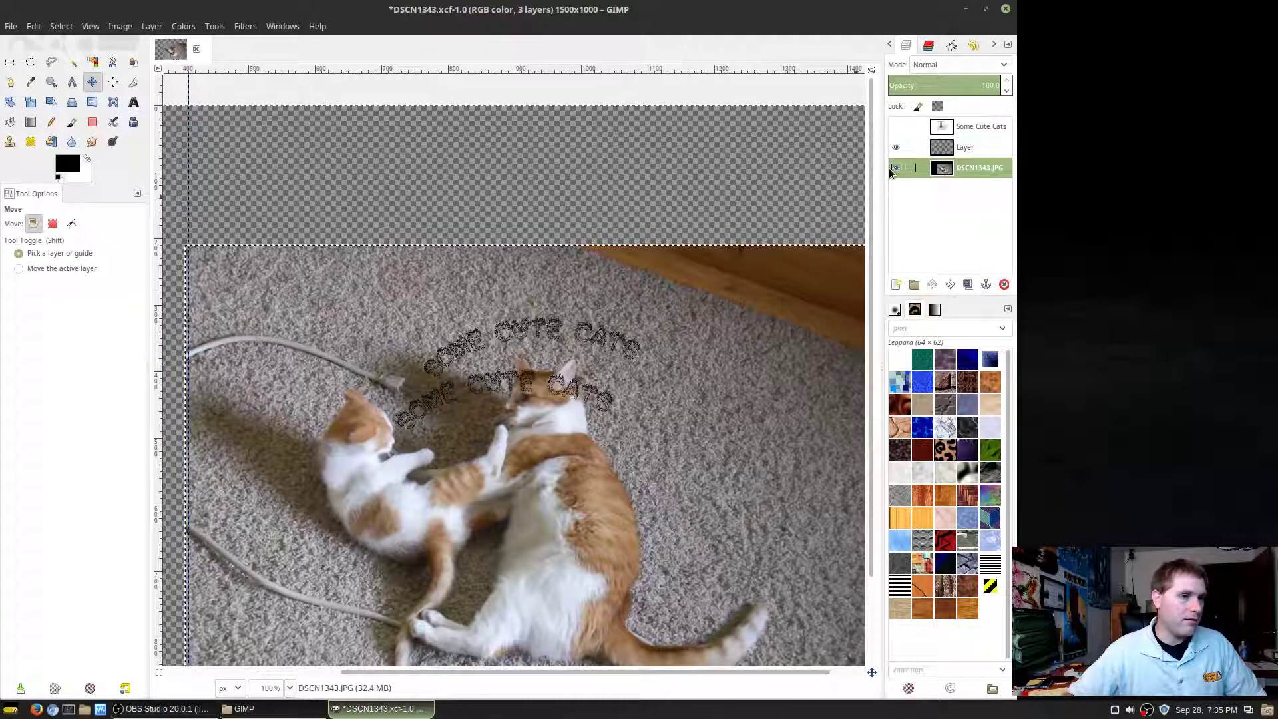
click(895, 169)
click(896, 170)
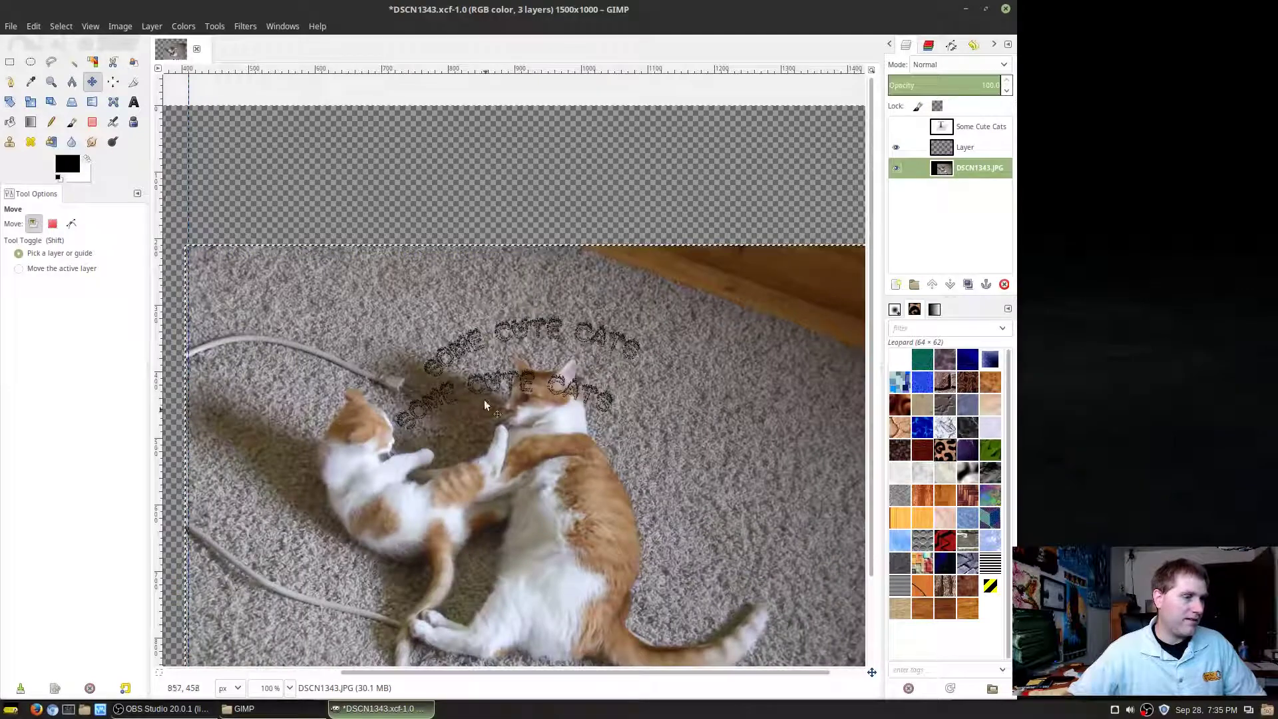
key(2)
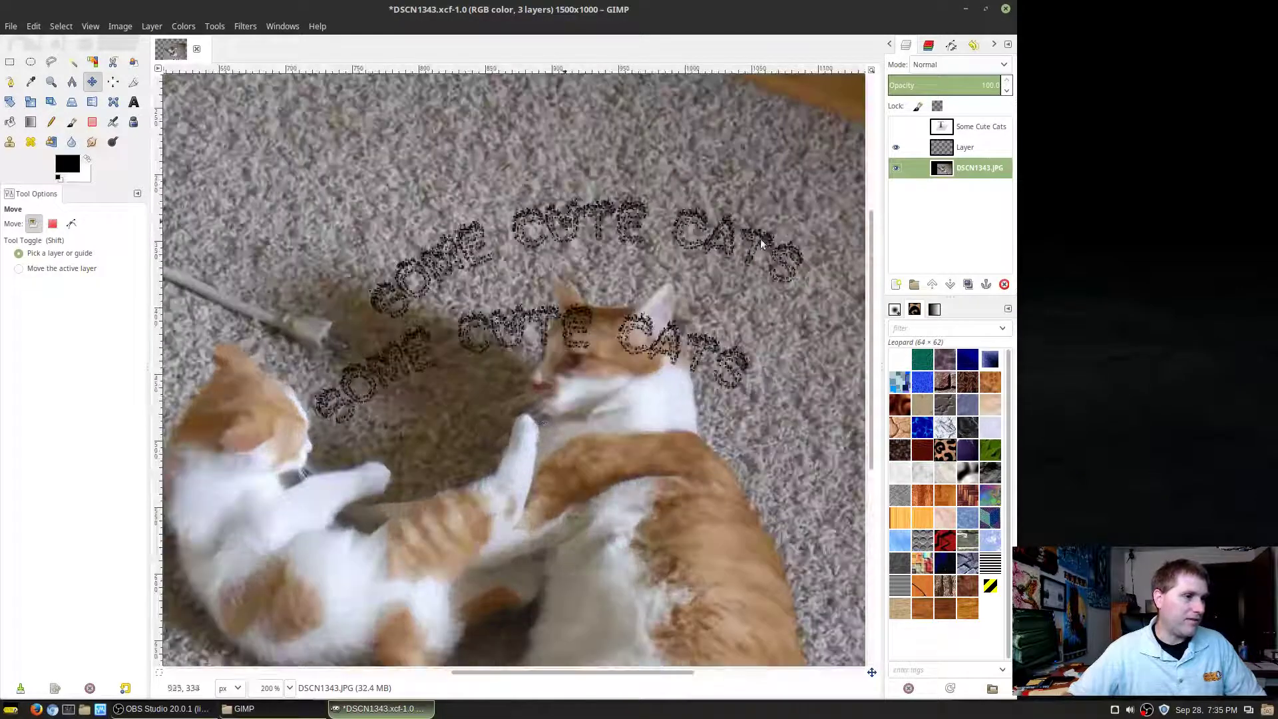
key(1)
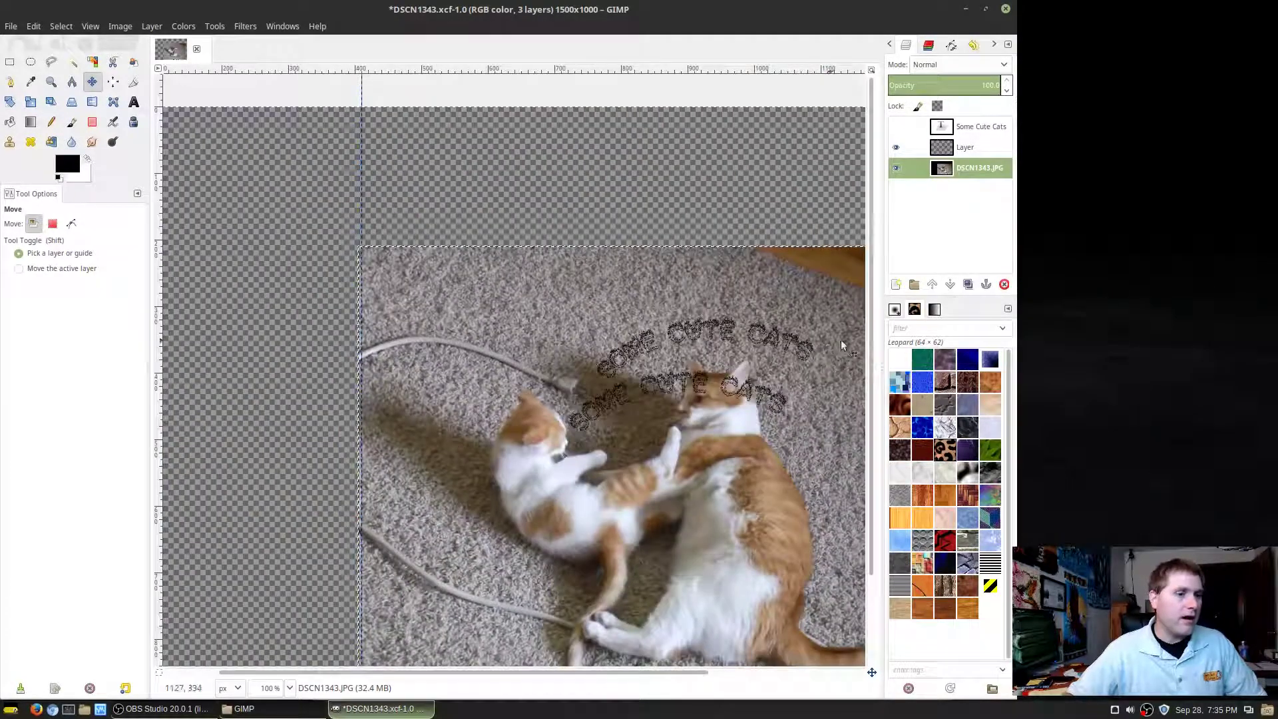
Move the photo layer slightly up and left, and shift the new layer's arched text farther left
drag(693, 669, 755, 669)
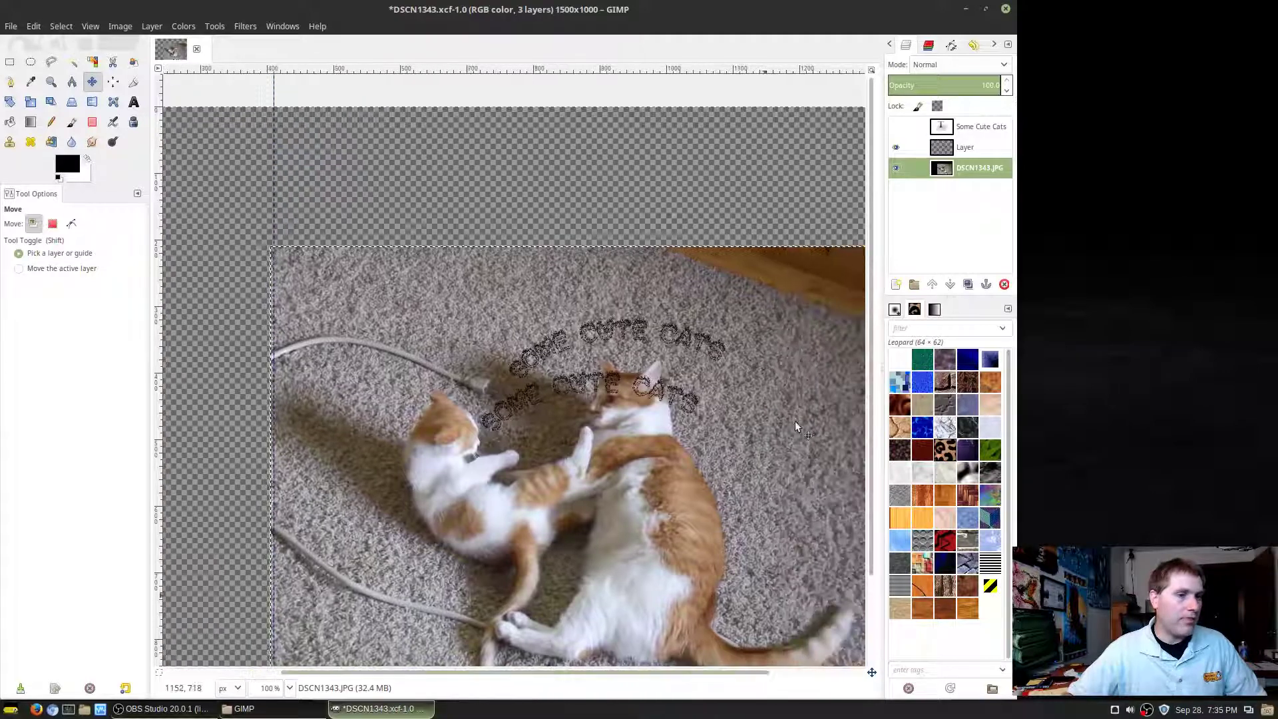
drag(716, 351, 689, 346)
click(965, 147)
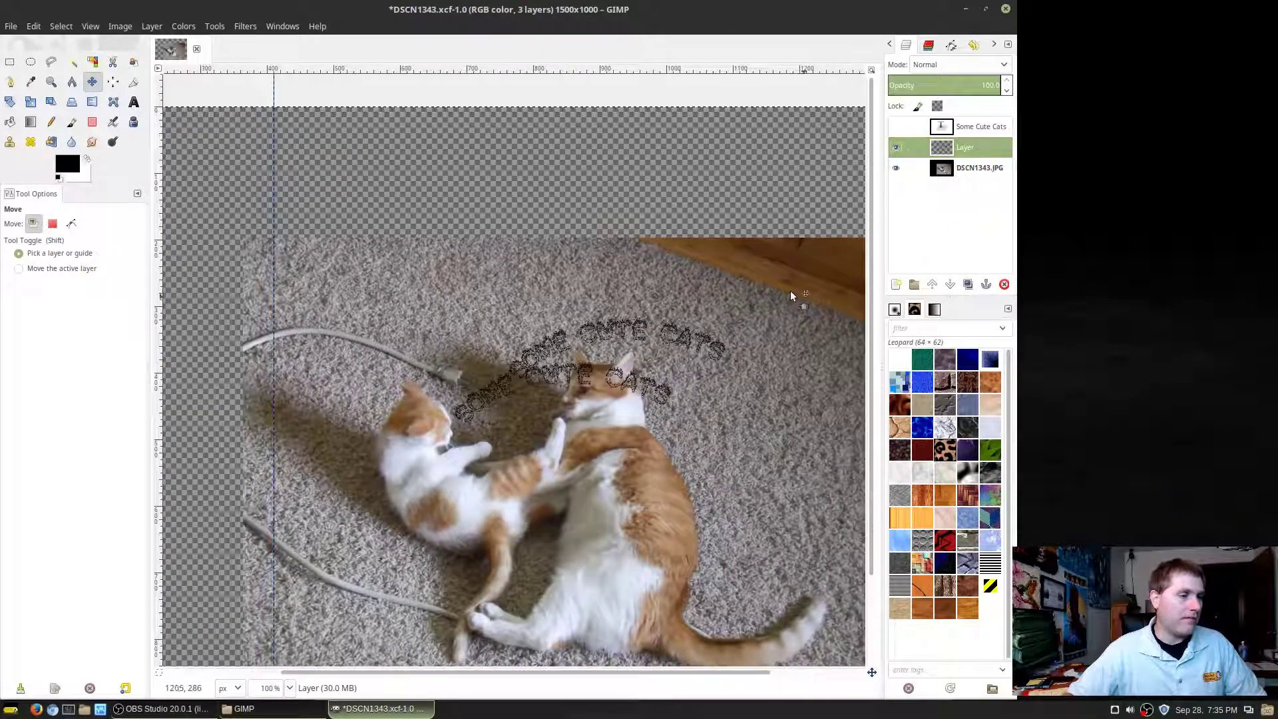
key(shift+alt)
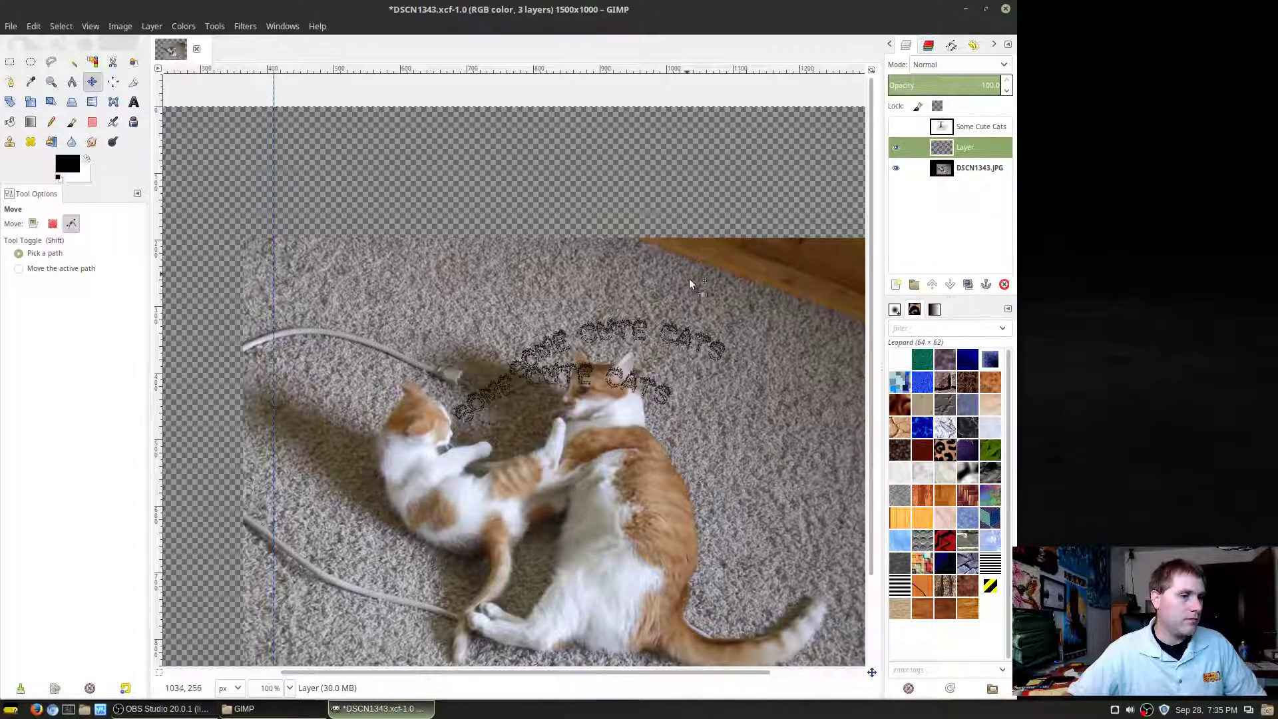
drag(699, 308, 583, 297)
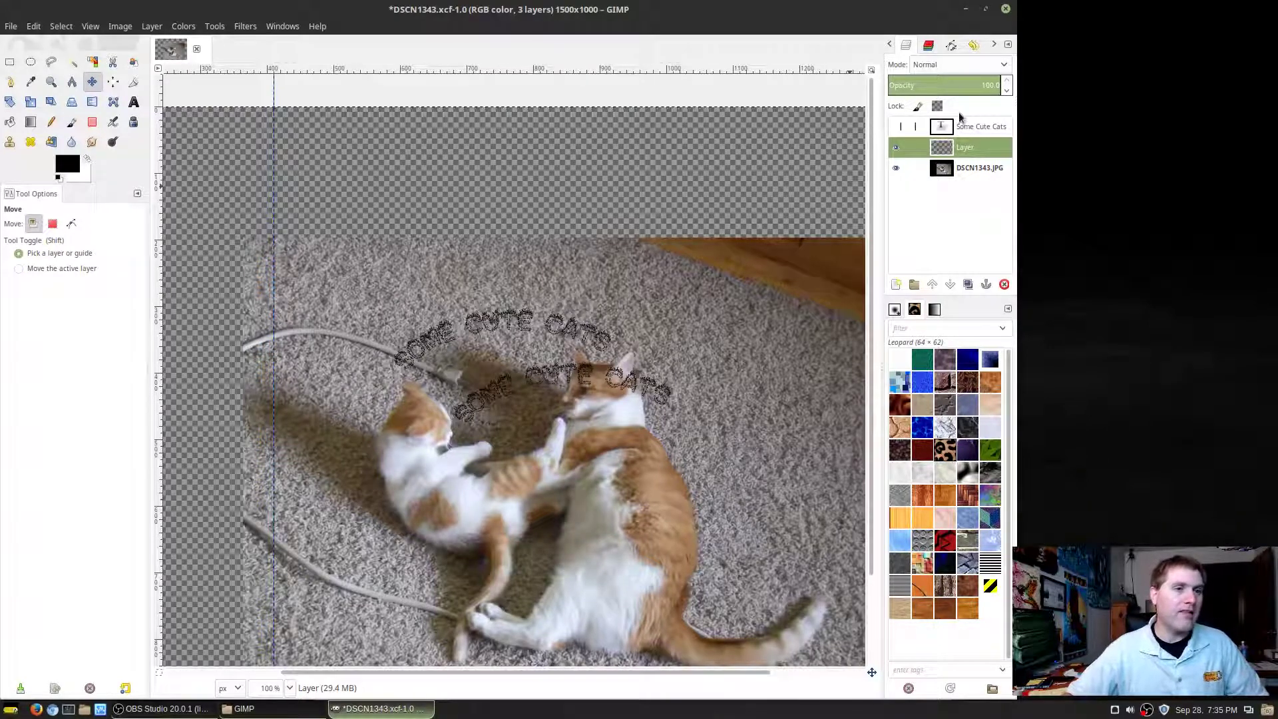
Set the foreground color to orange and stroke Path #1 with a 1 px solid-color custom dashed line
click(951, 45)
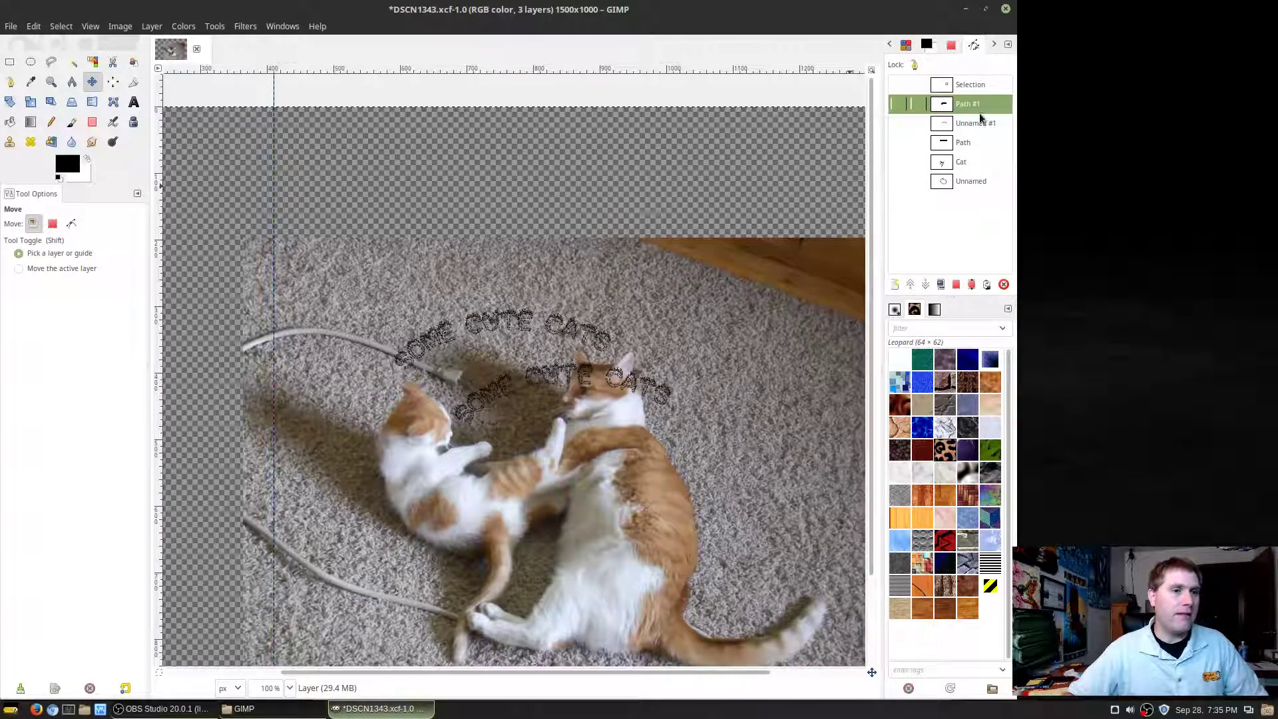
click(986, 285)
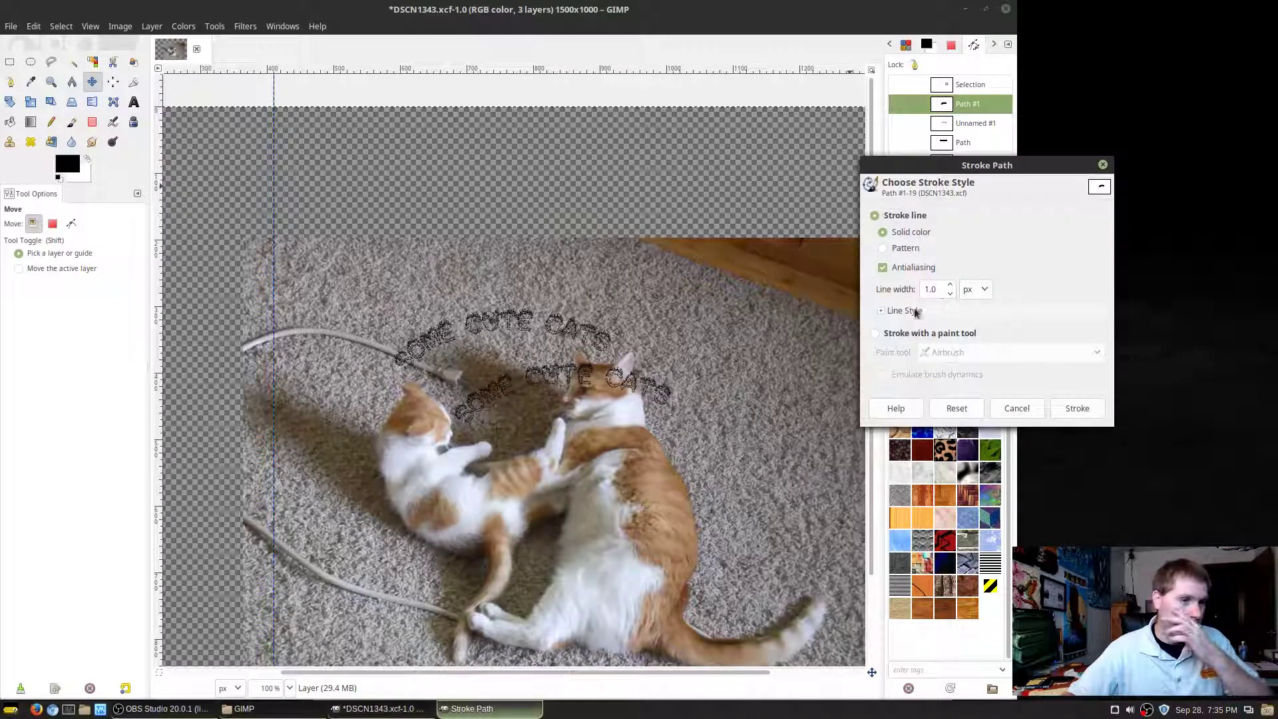
click(882, 310)
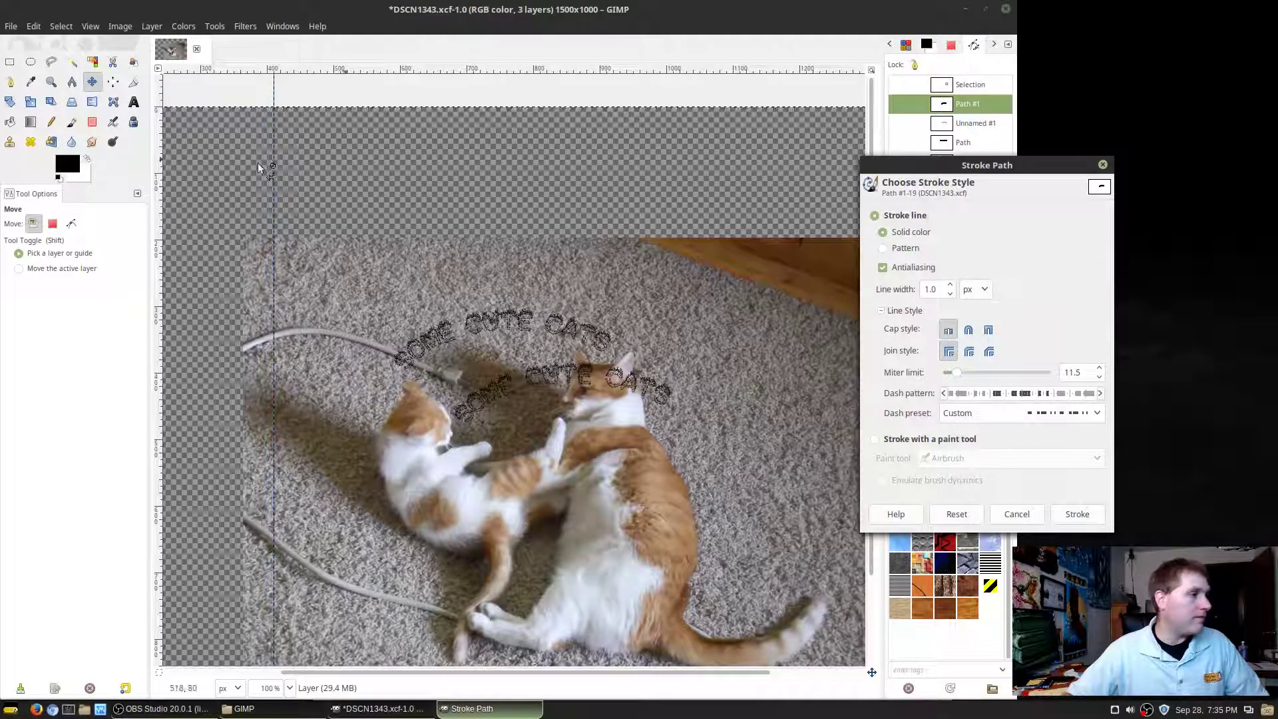
click(73, 163)
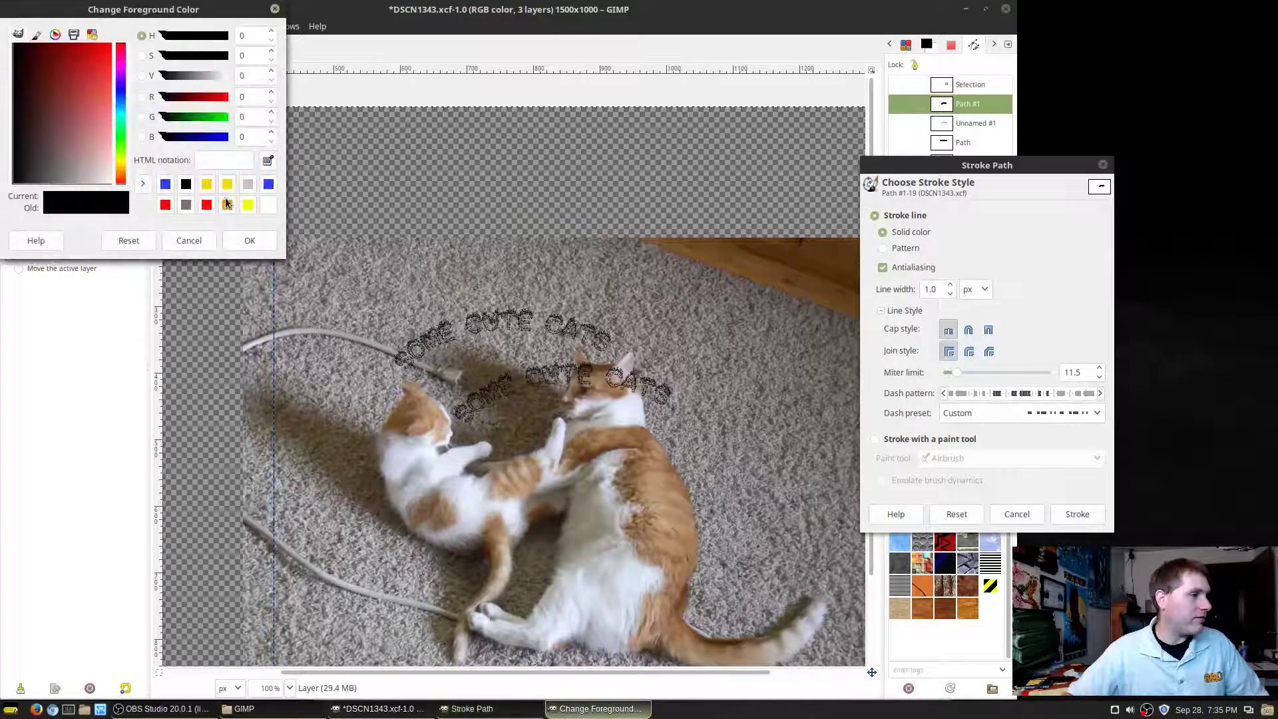
click(227, 203)
click(270, 241)
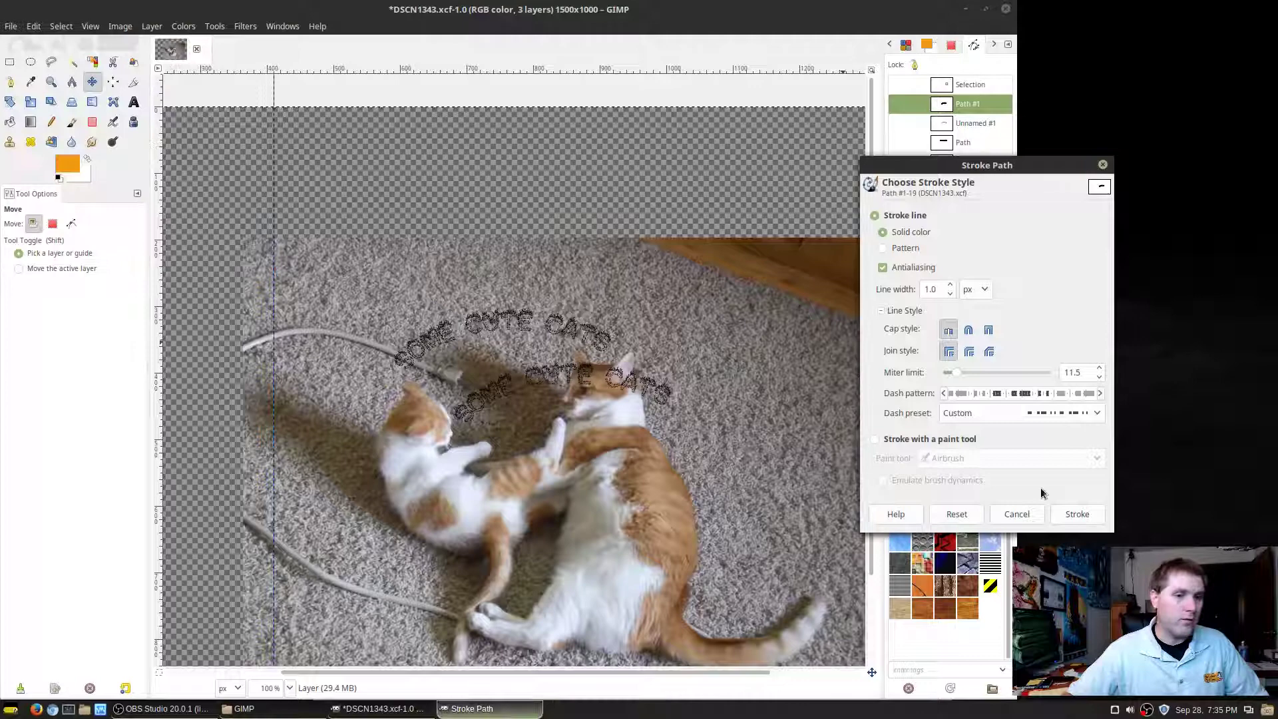
click(1079, 515)
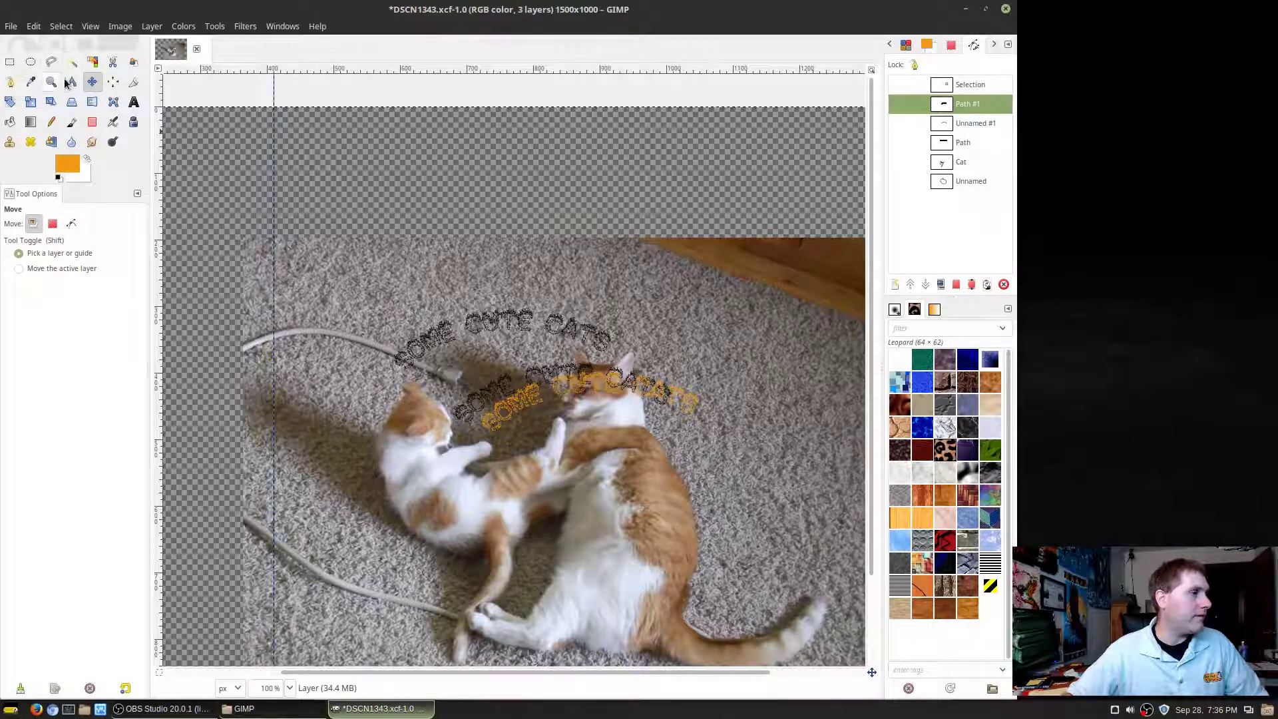
Set the foreground color to red and stroke Path #1 again with a 1 px custom dashed line
click(989, 285)
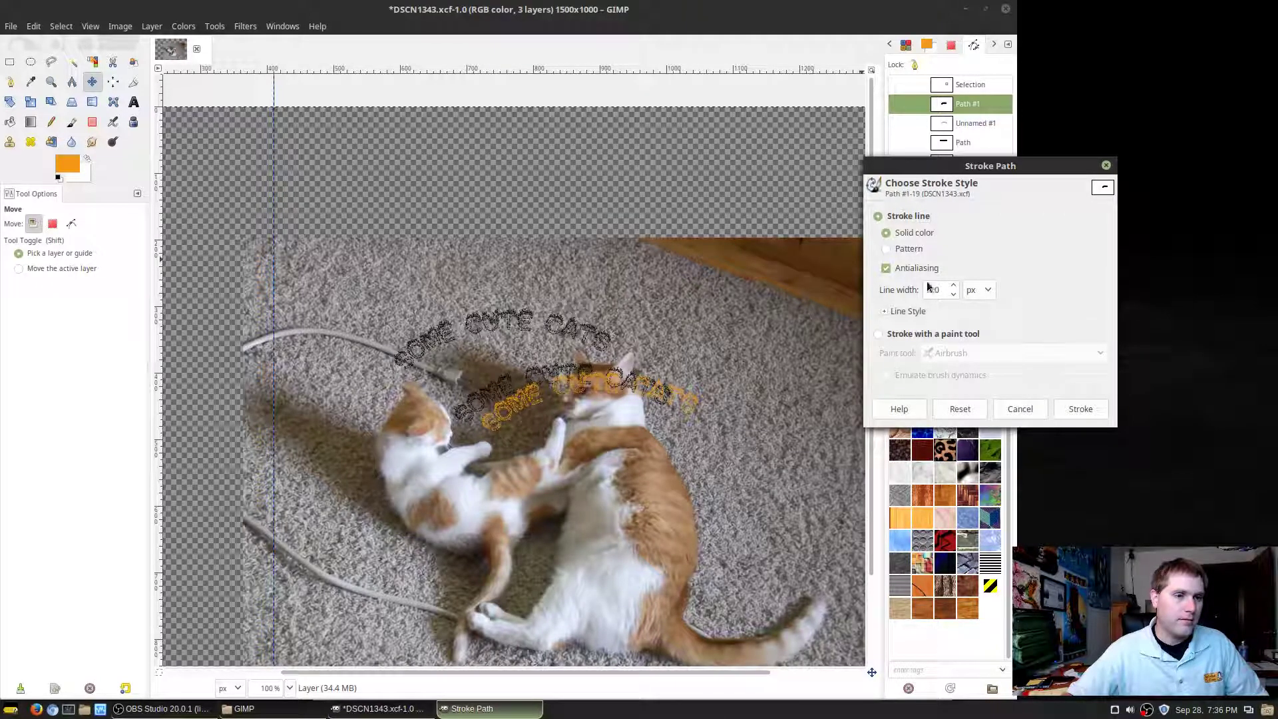
click(905, 312)
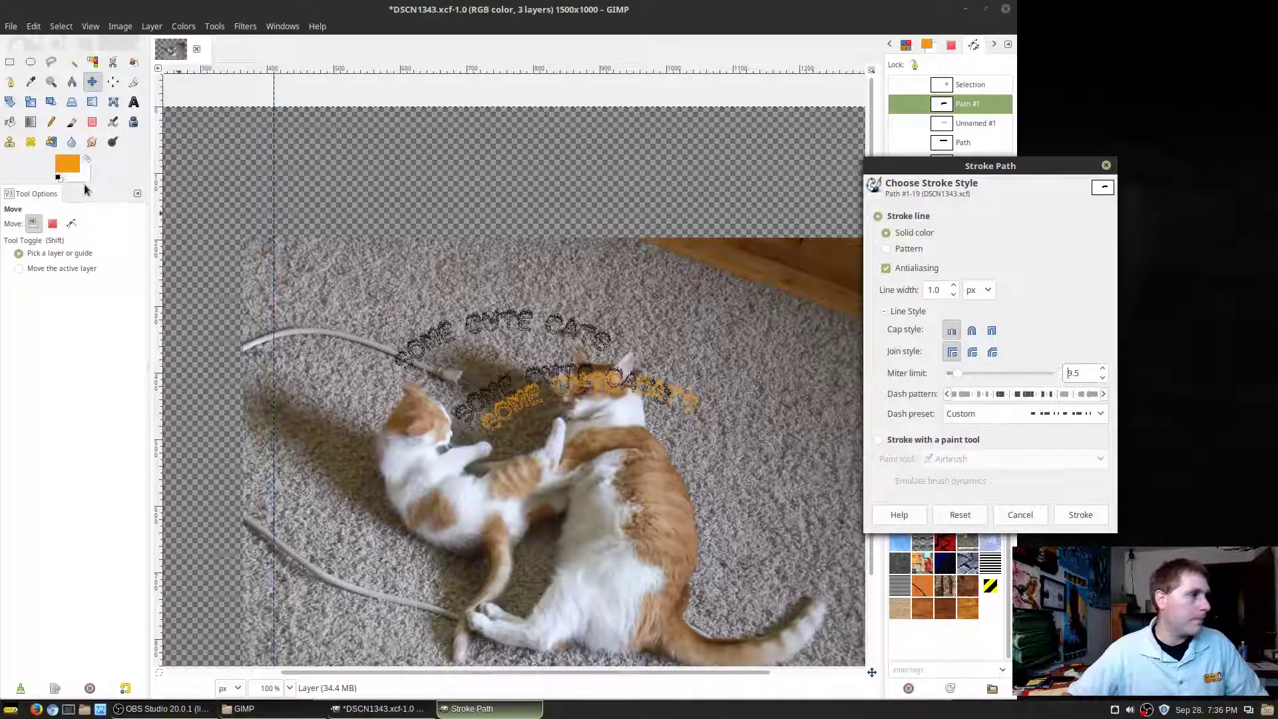
click(68, 164)
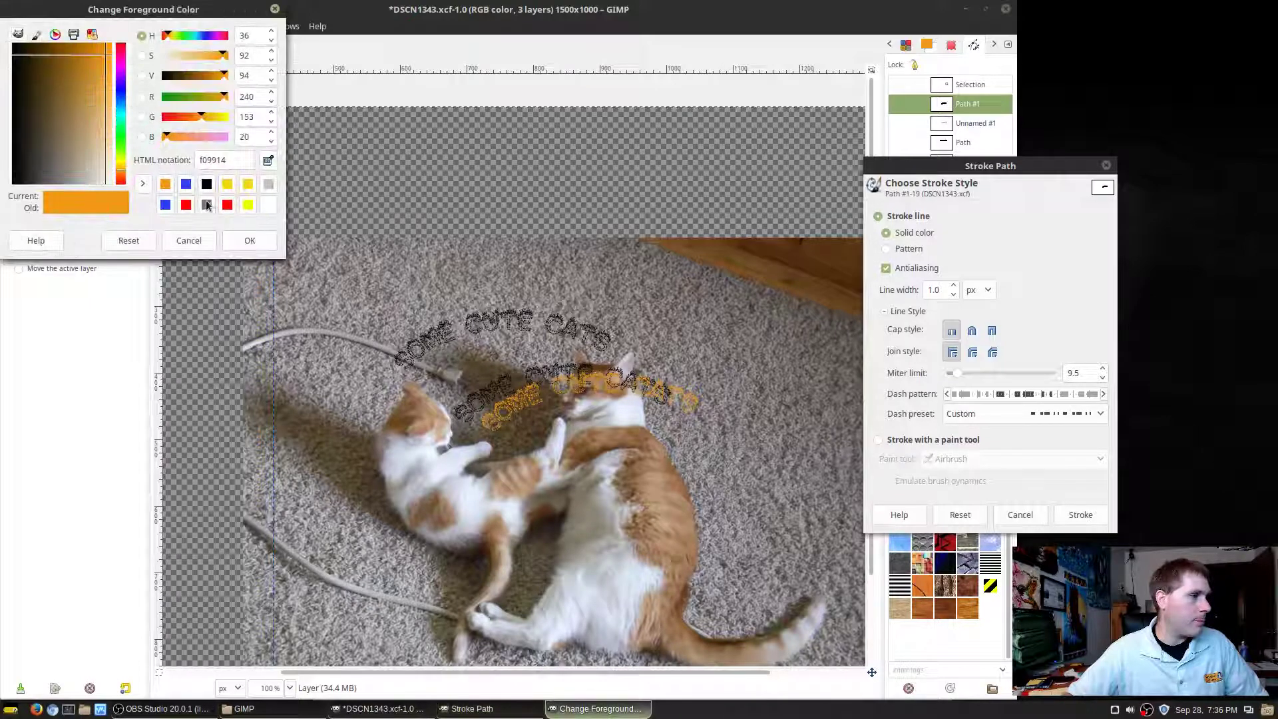
click(185, 205)
click(250, 240)
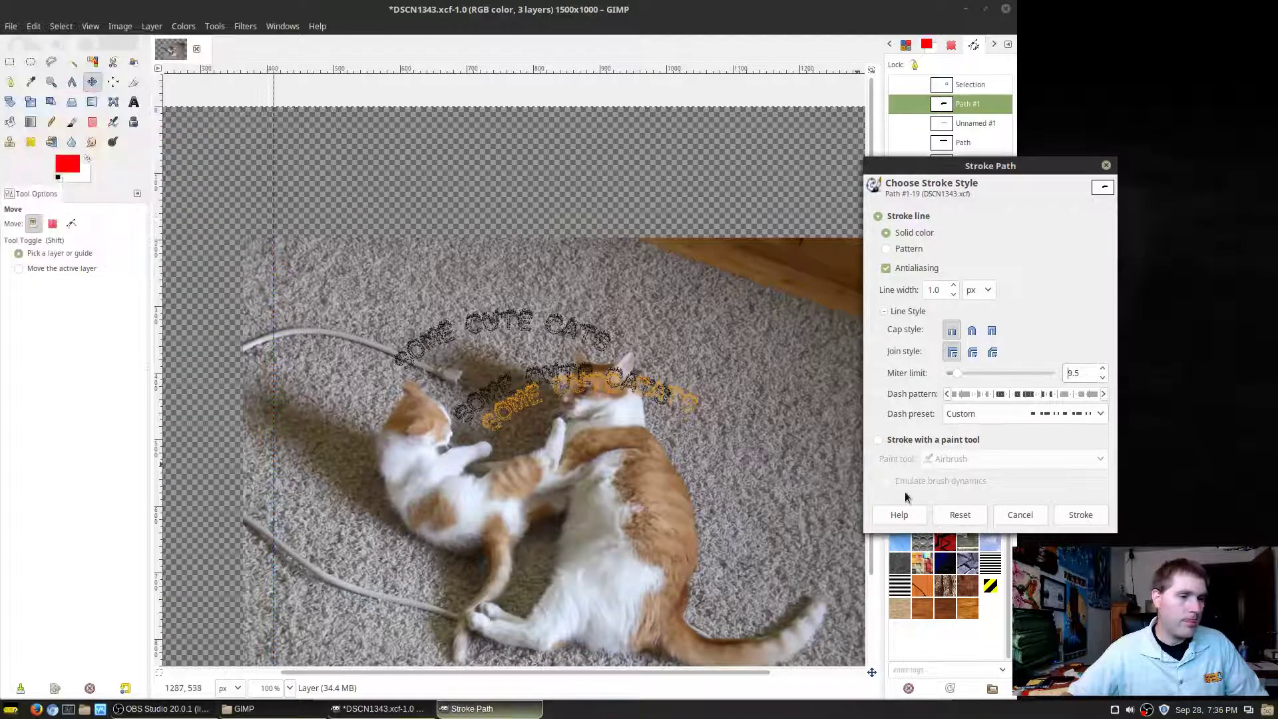
click(1102, 515)
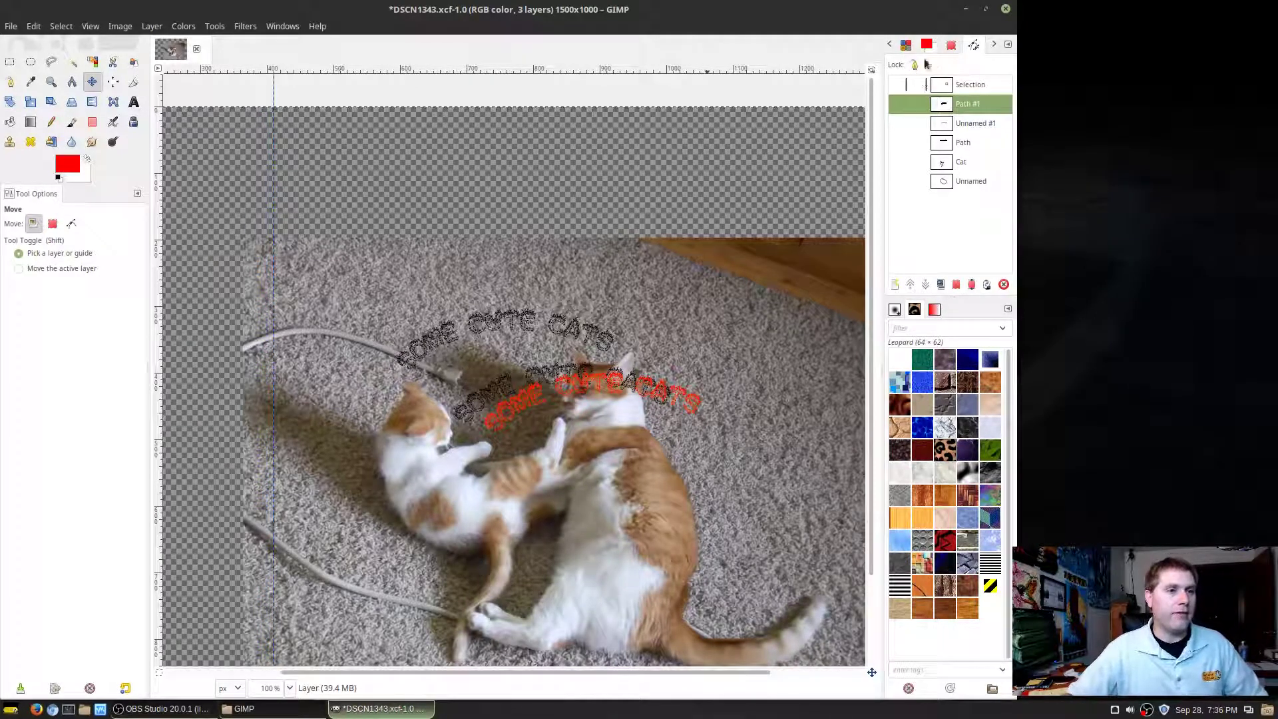
Toggle the new layer's visibility to check which arched text strokes it holds
scroll(892, 49, up, 5)
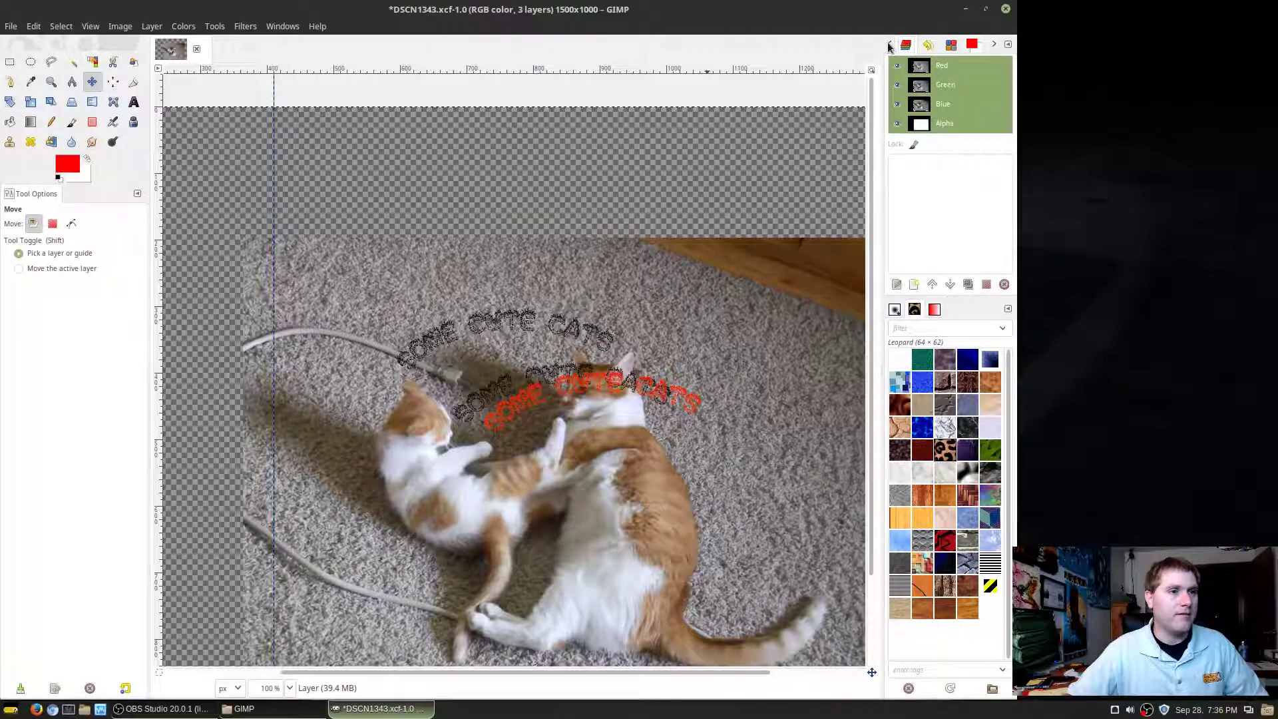
scroll(898, 52, up, 1)
click(896, 145)
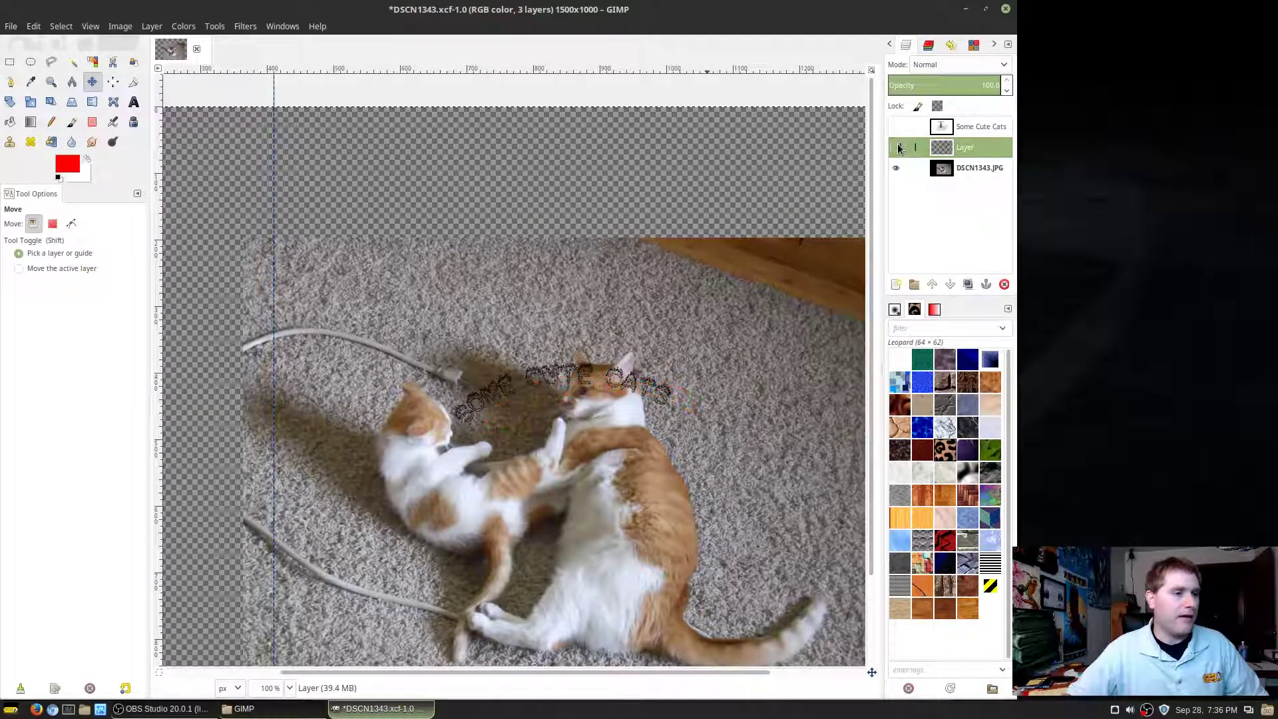
click(896, 146)
click(896, 146)
click(897, 145)
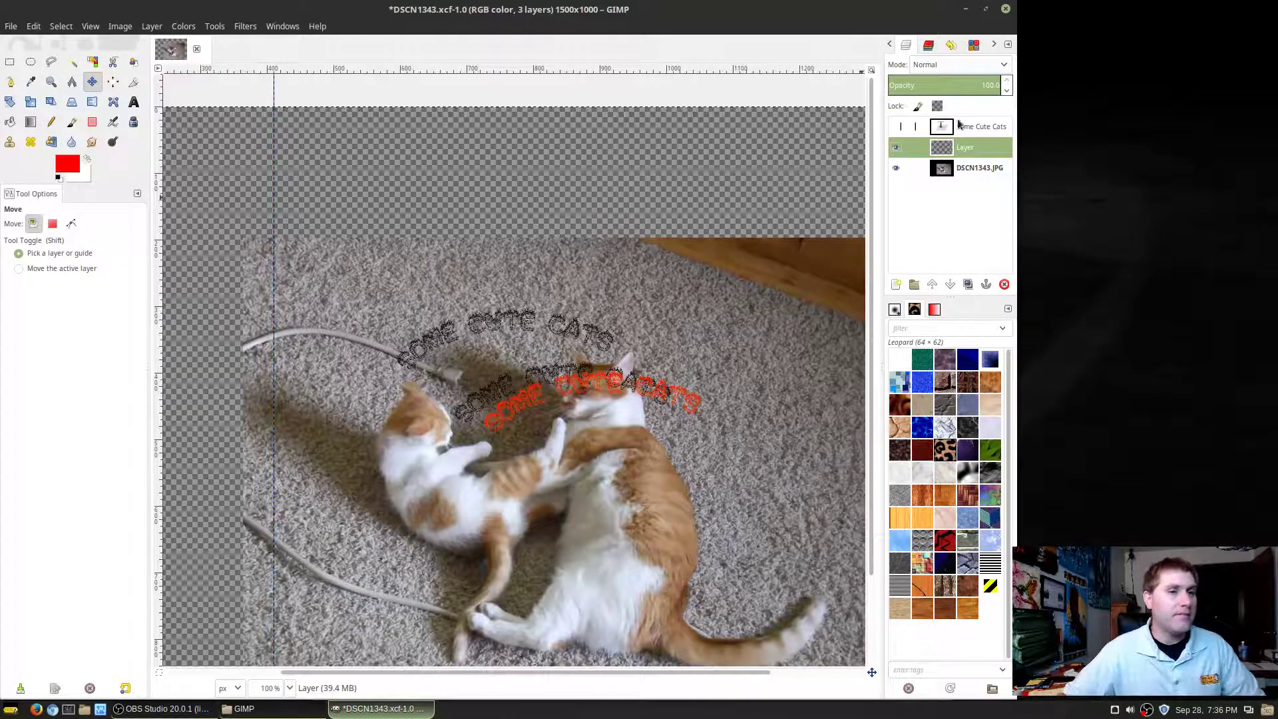
Move the Paths dialog forward in the dock so it sits directly after the undo history
click(995, 43)
click(995, 43)
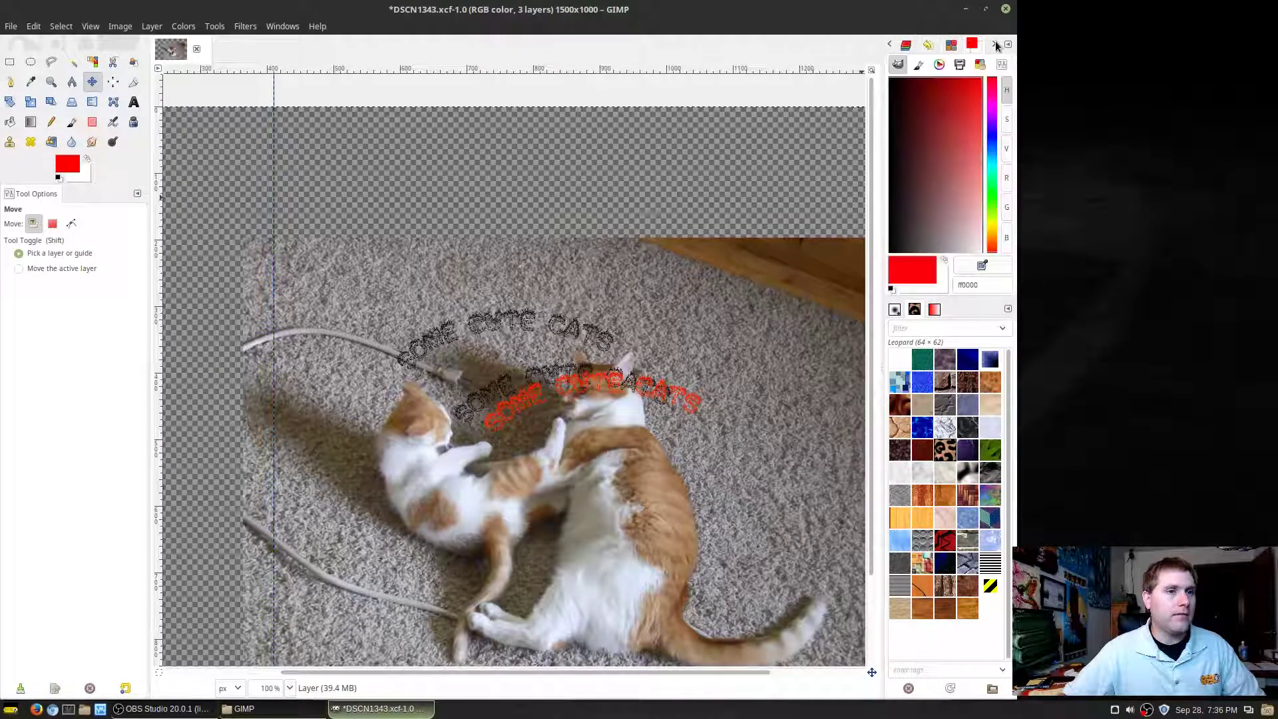
click(995, 43)
click(996, 43)
click(951, 45)
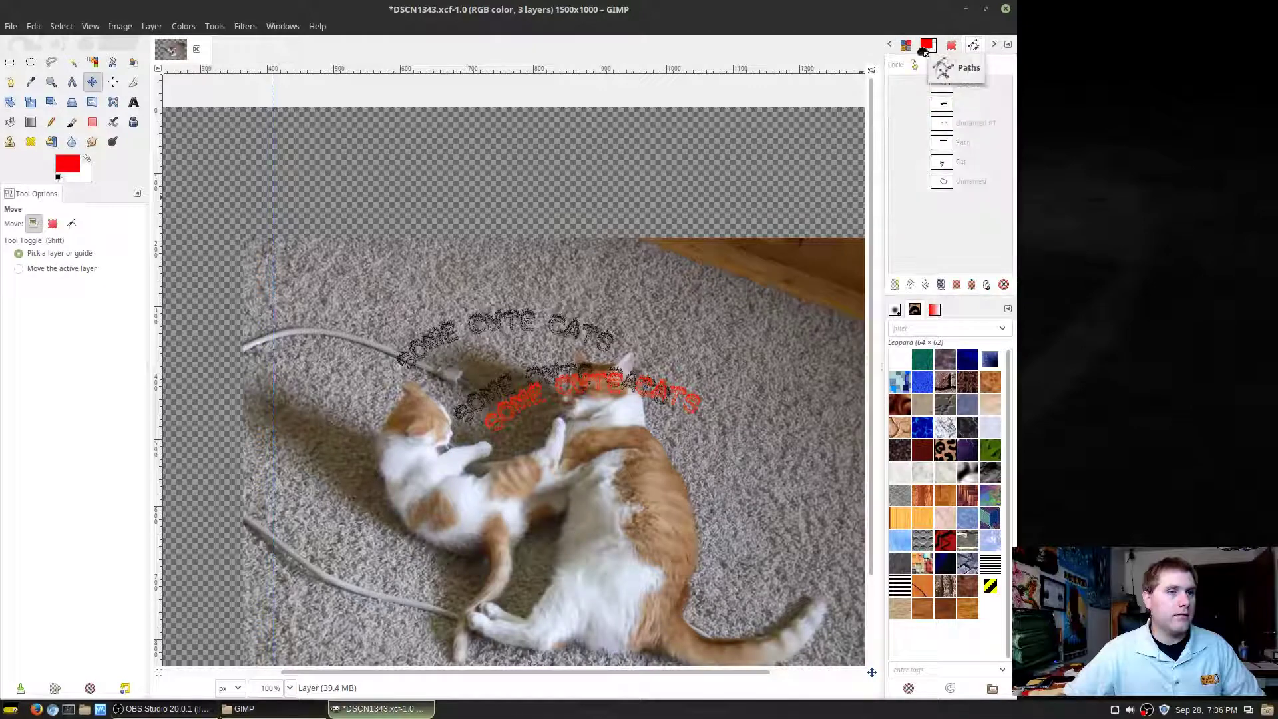
click(892, 45)
click(892, 44)
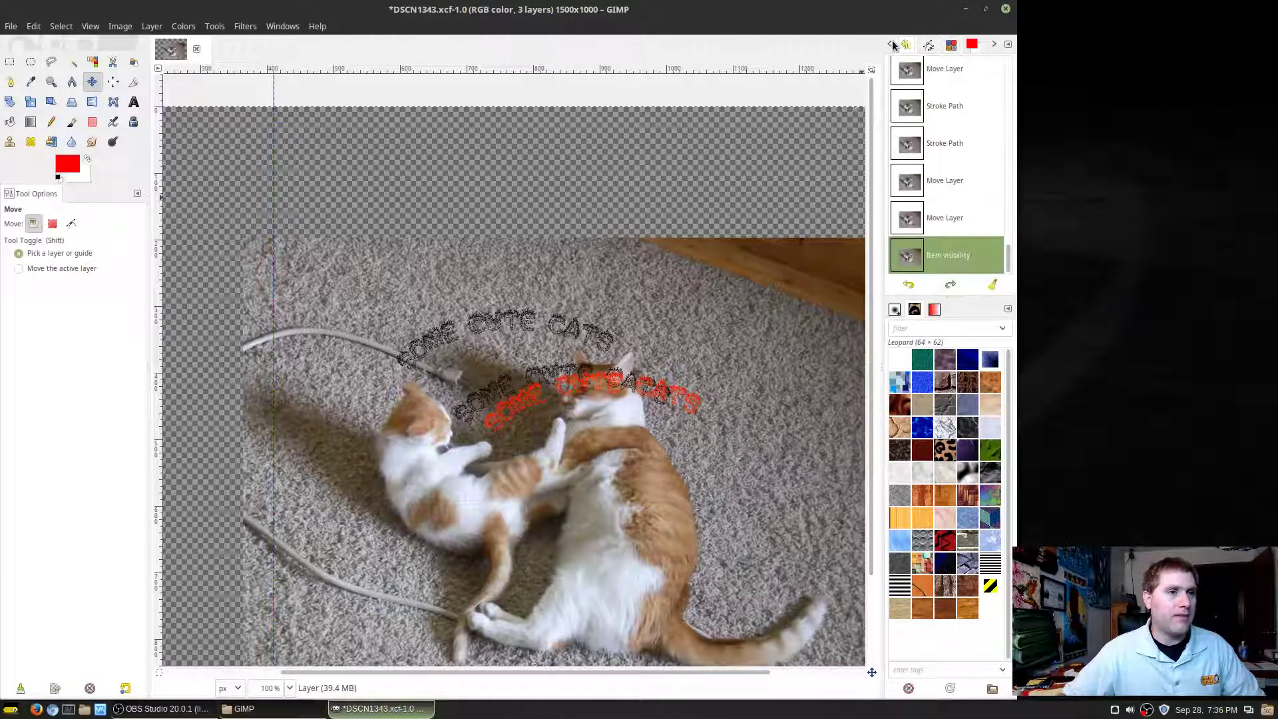
click(892, 45)
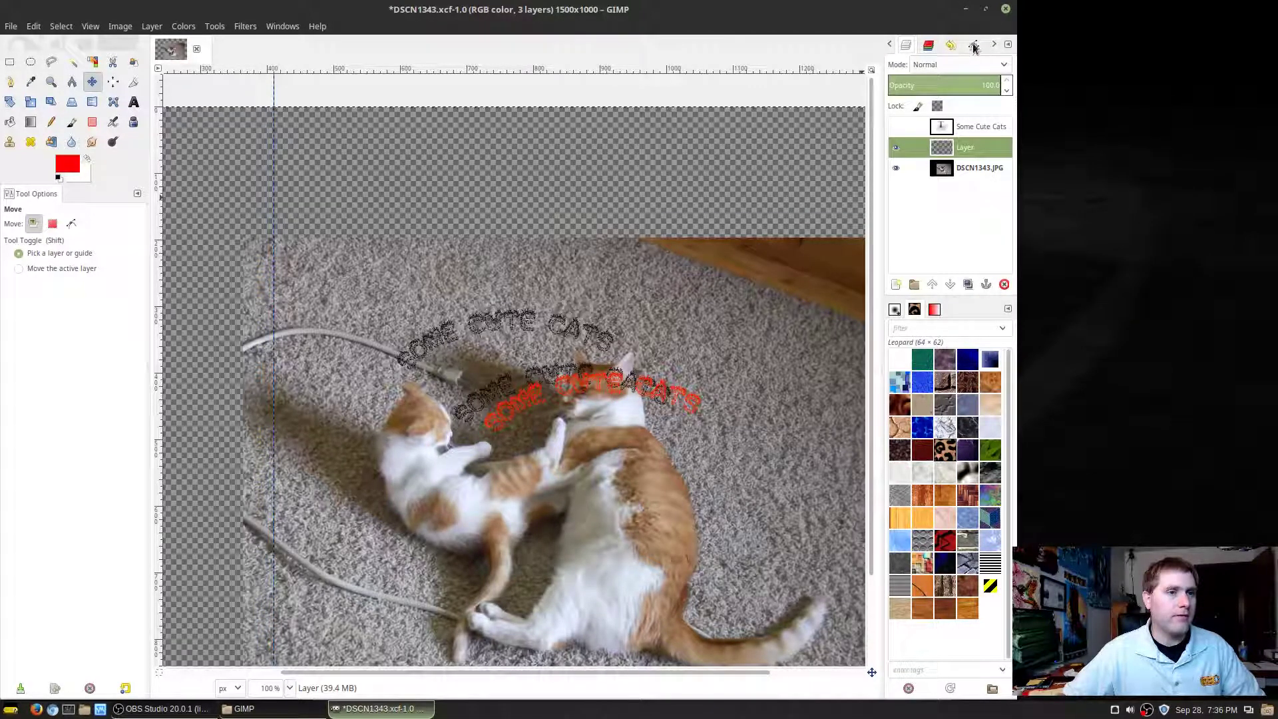
Show the list of paths and examine the commands available for Path #1, including exporting and importing paths
click(975, 45)
right_click(963, 104)
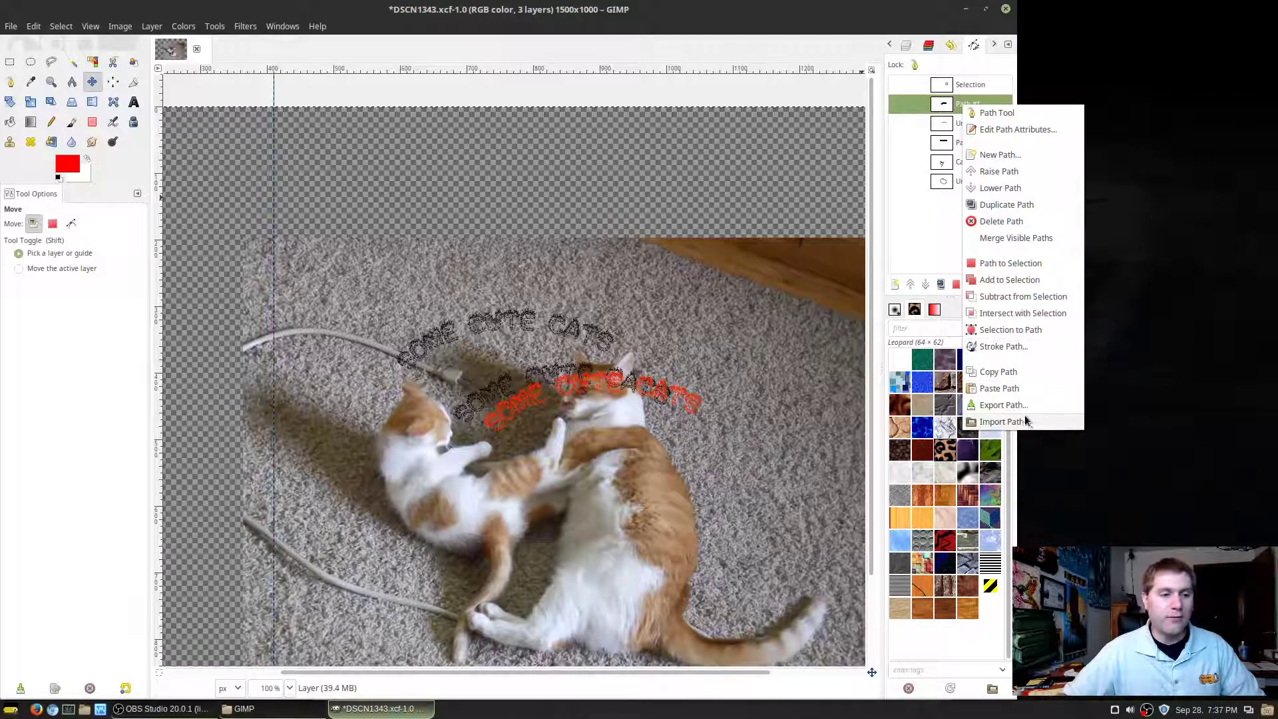
click(962, 289)
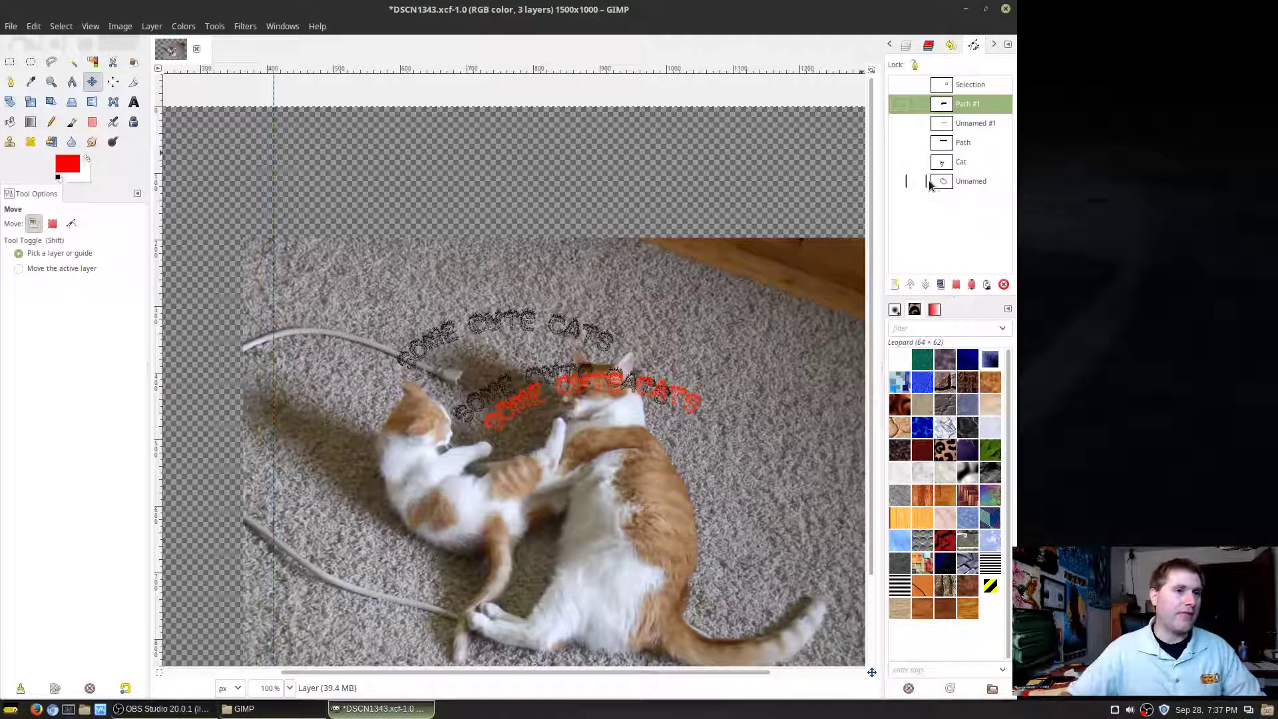
Undo the recent path strokes, the layer moves and the creation of the extra layer
key(ctrl+z)
key(ctrl+z)
key(ctrl+z)
key(ctrl+z)
key(ctrl+z)
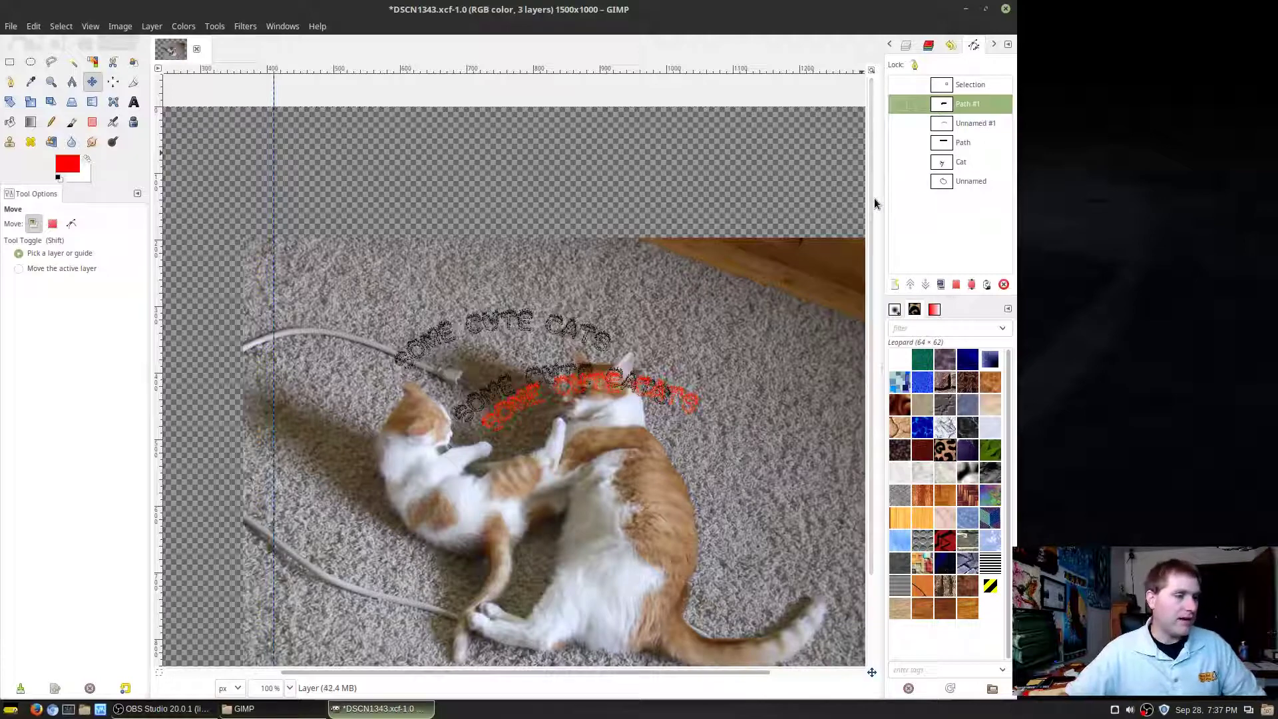
key(ctrl+y)
key(ctrl+y)
key(ctrl+y)
key(ctrl+y)
key(ctrl+y)
key(ctrl+y)
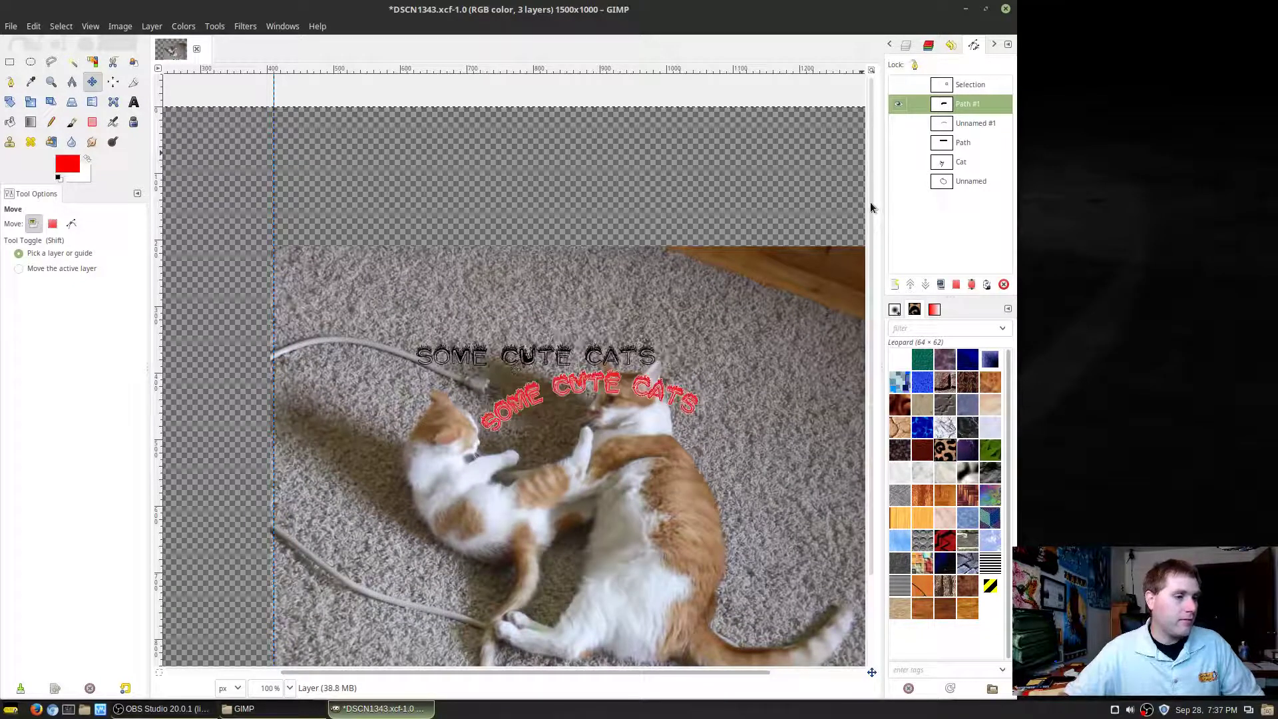
key(ctrl+y)
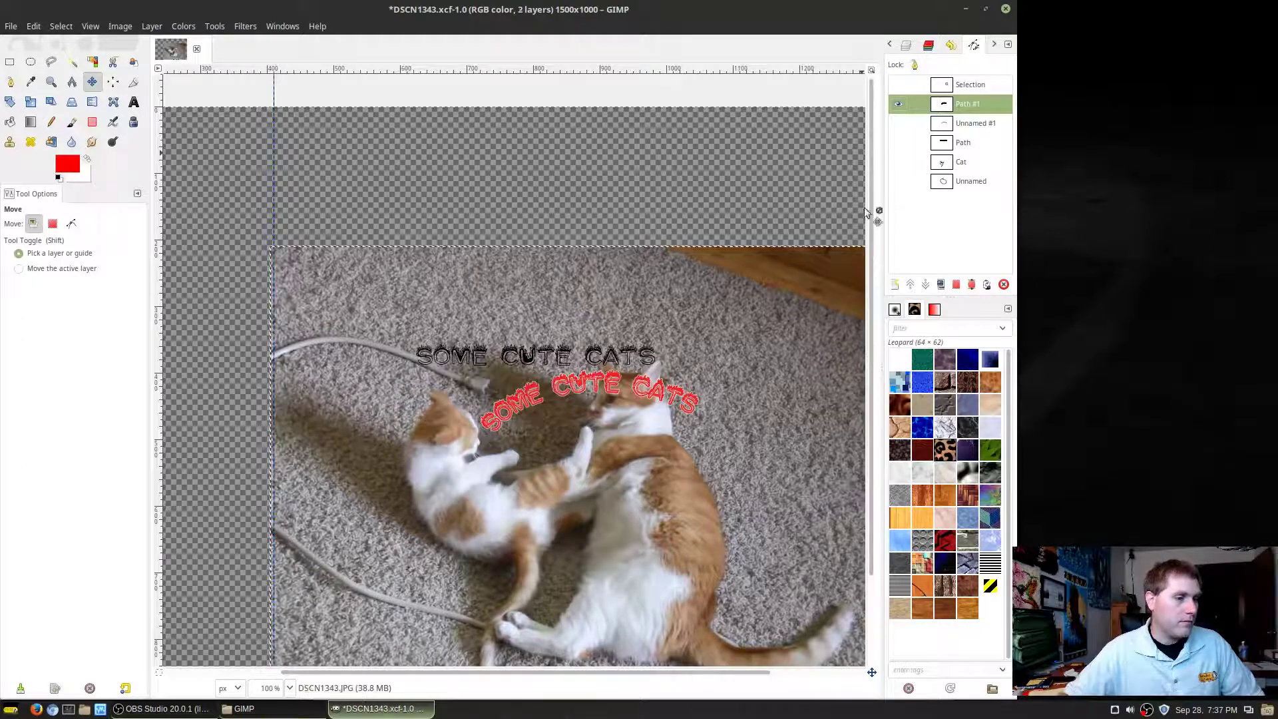
Hide Path #1, and undo the earlier strokes on the photo and the text-along-path conversion
click(901, 105)
click(902, 105)
click(898, 106)
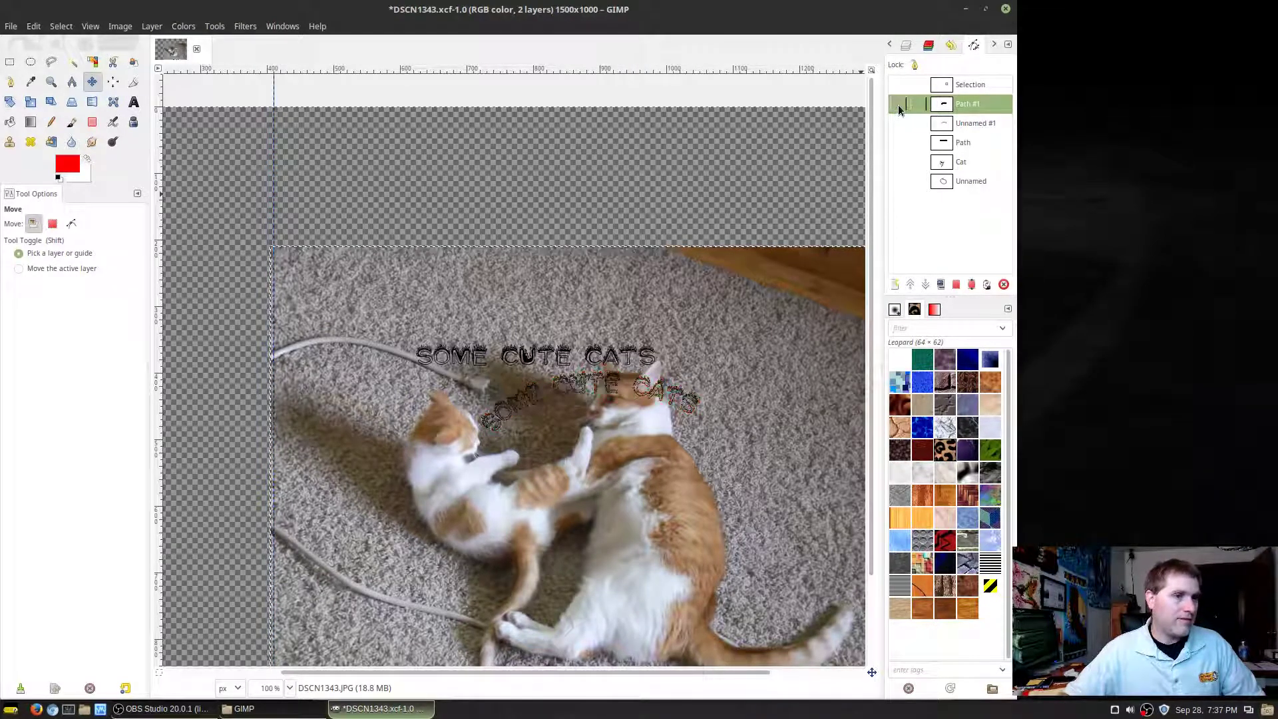
click(895, 107)
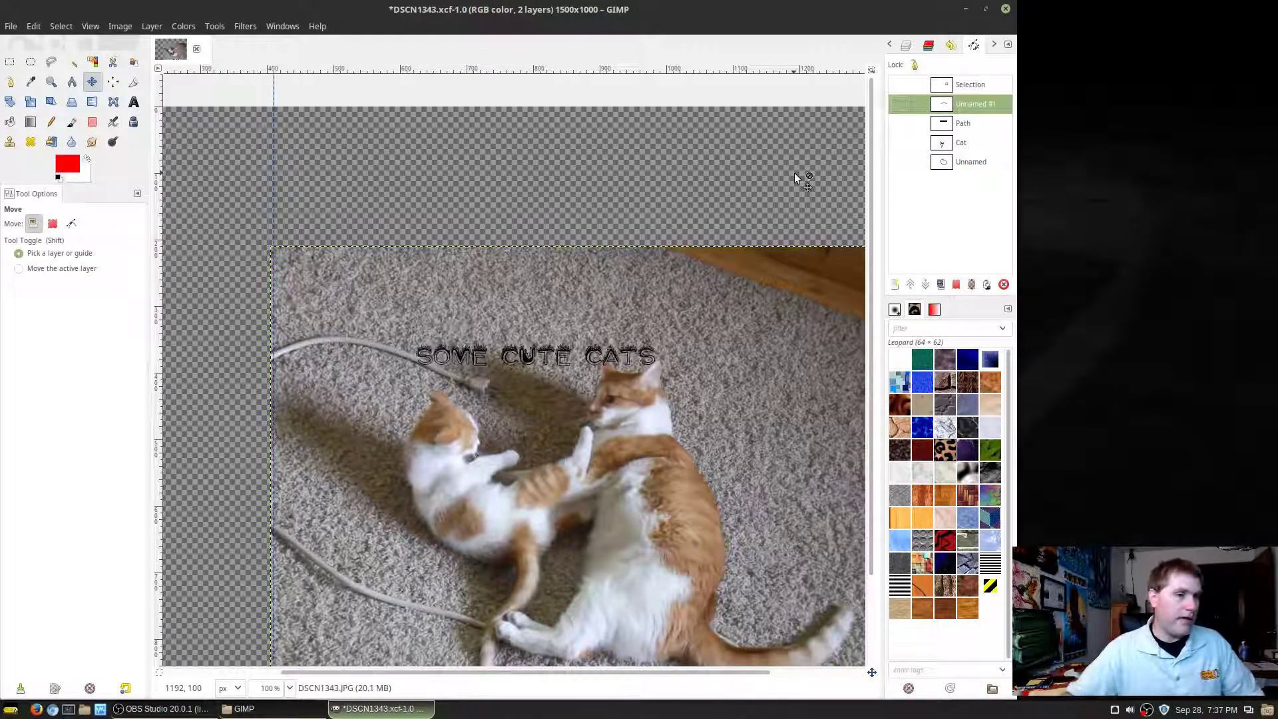
Show the arc path Unnamed #1 and run Text along Path on the Some Cute Cats text
click(900, 105)
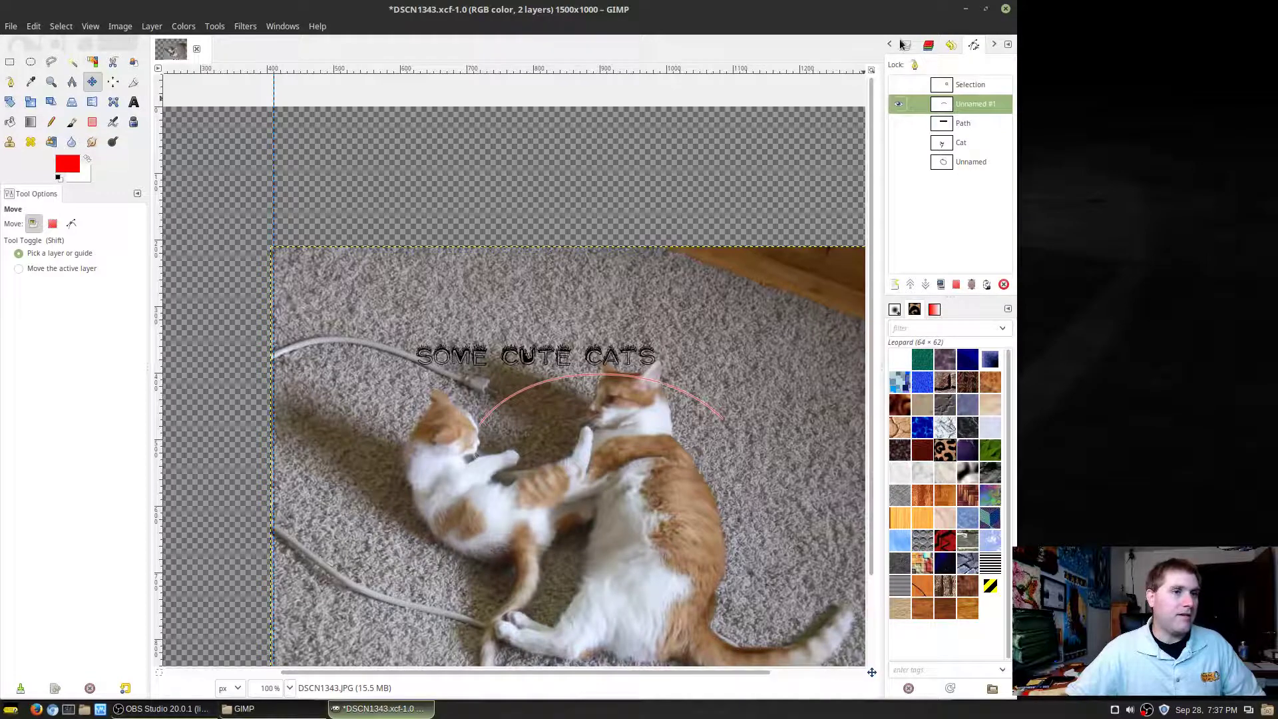
click(133, 104)
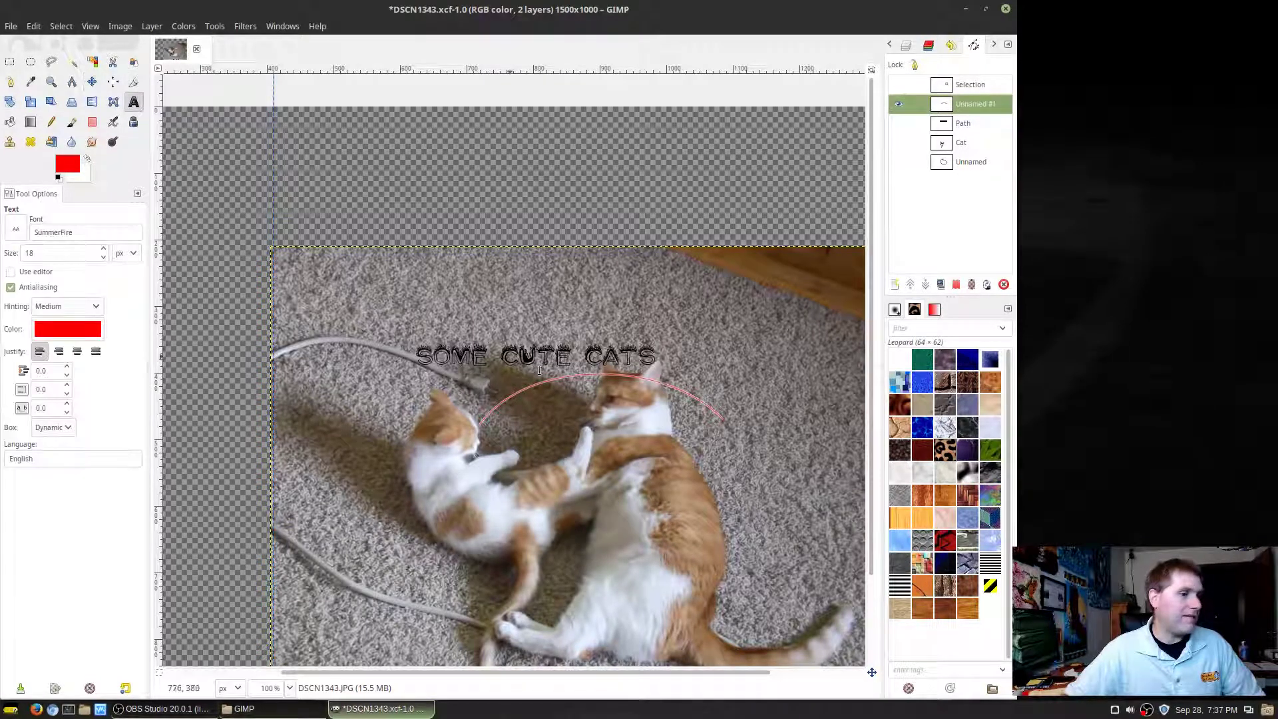
click(522, 353)
right_click(532, 357)
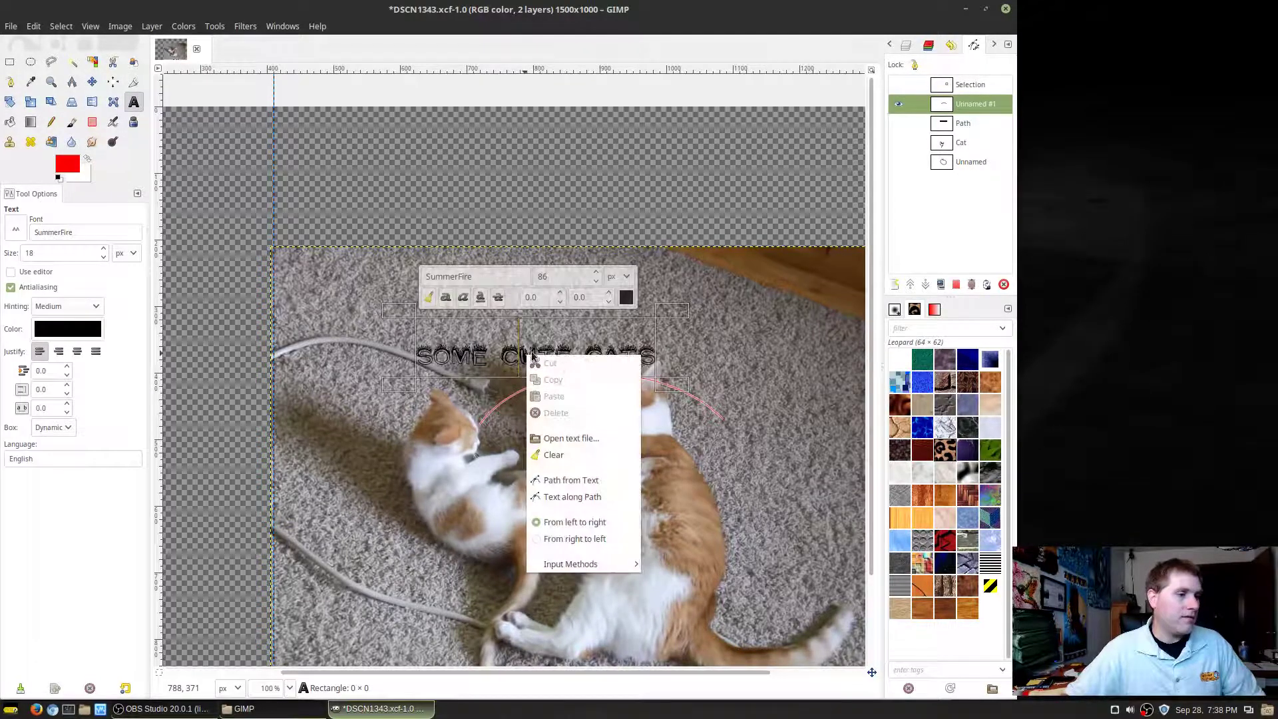
click(584, 496)
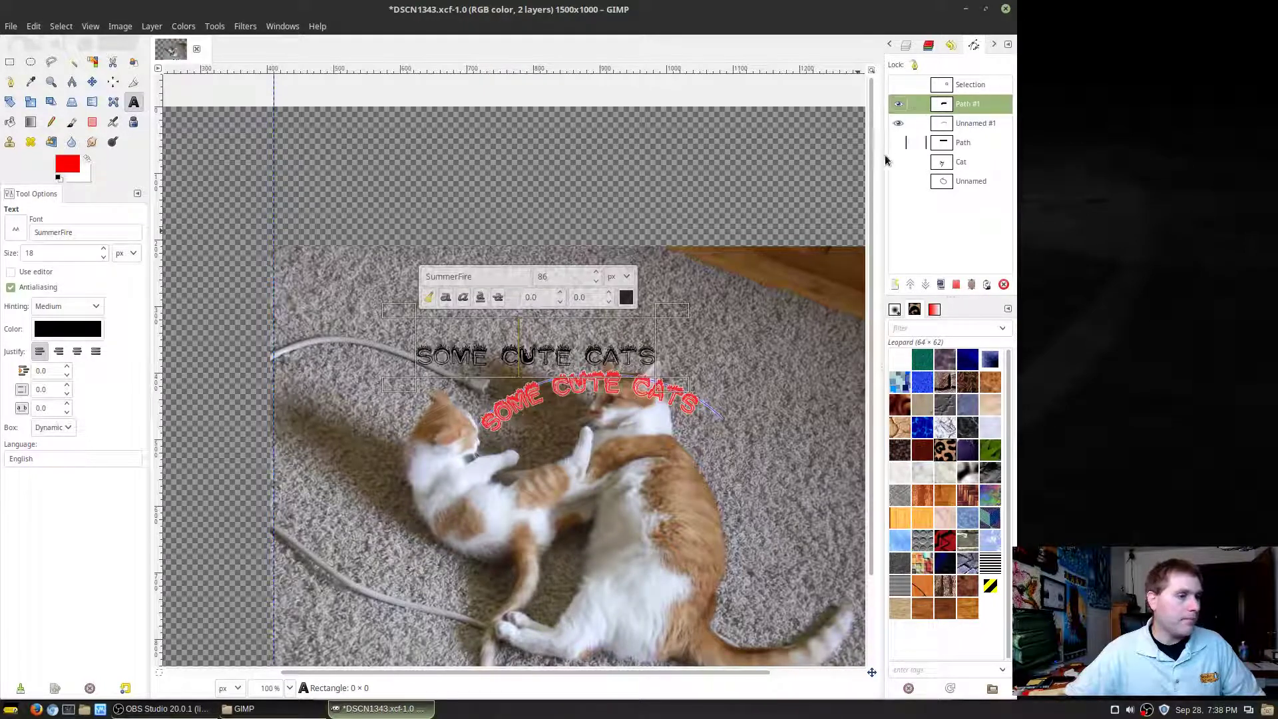
Hide the Some Cute Cats layer and add a new 1500 x 1000 px transparent layer
click(904, 46)
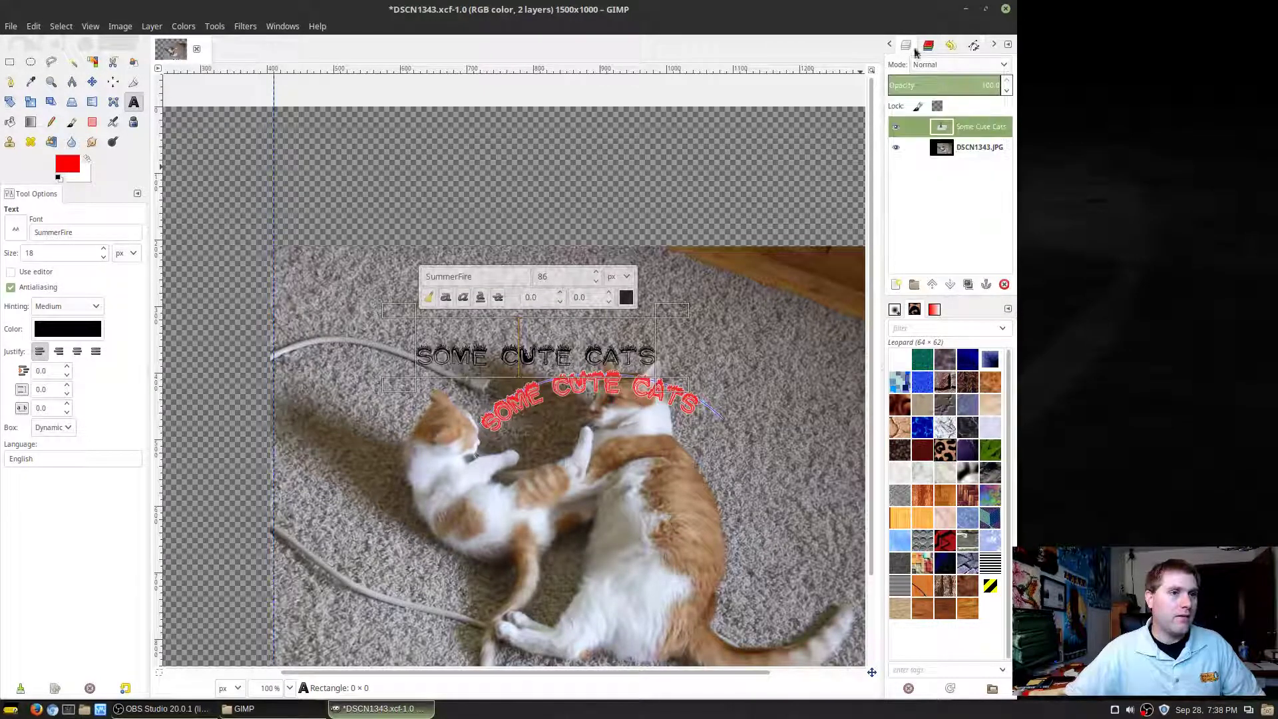
click(895, 127)
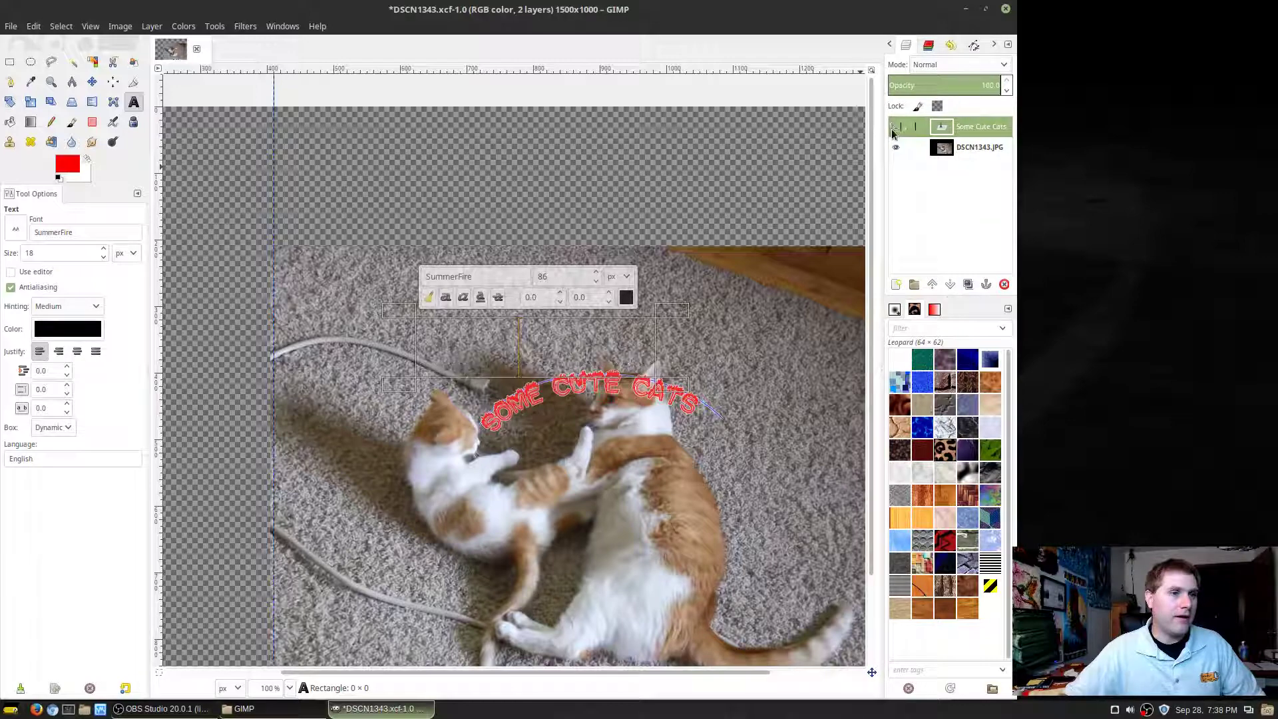
click(152, 26)
click(174, 41)
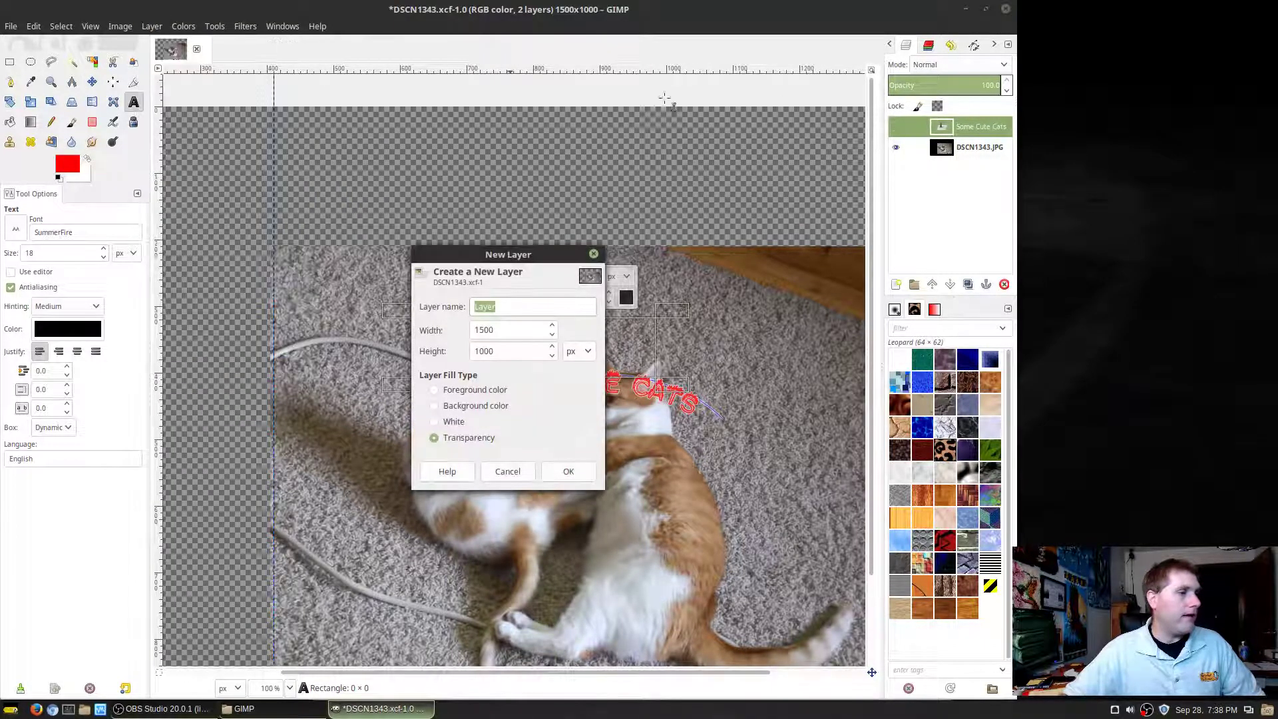
click(585, 476)
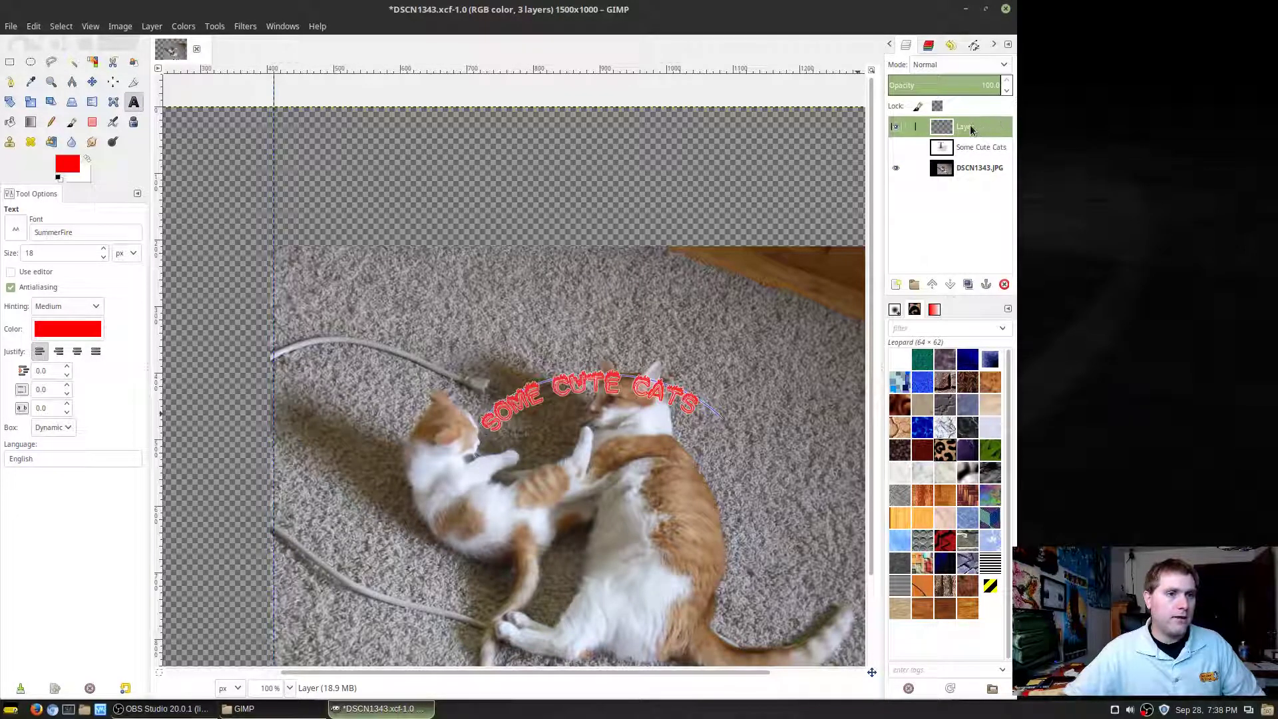
Stroke Path #1 on the new layer with the Blue Web pattern at a 1.0 px line width
click(973, 44)
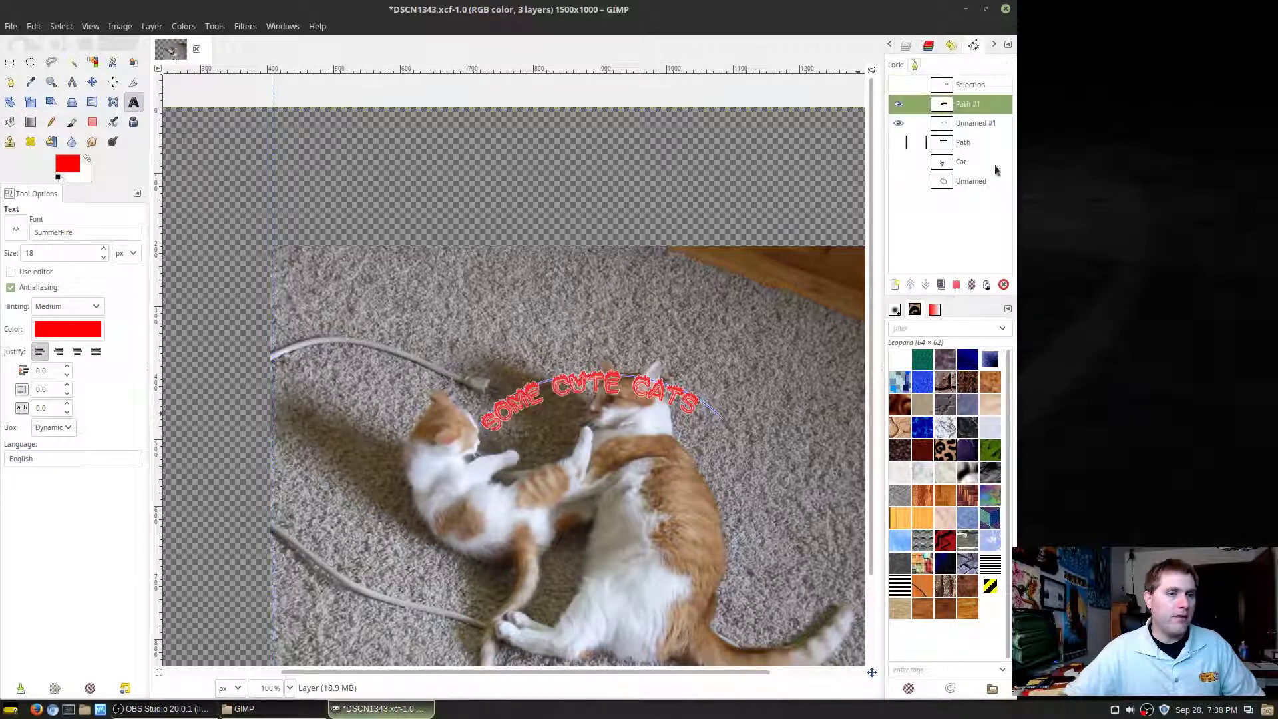
click(987, 285)
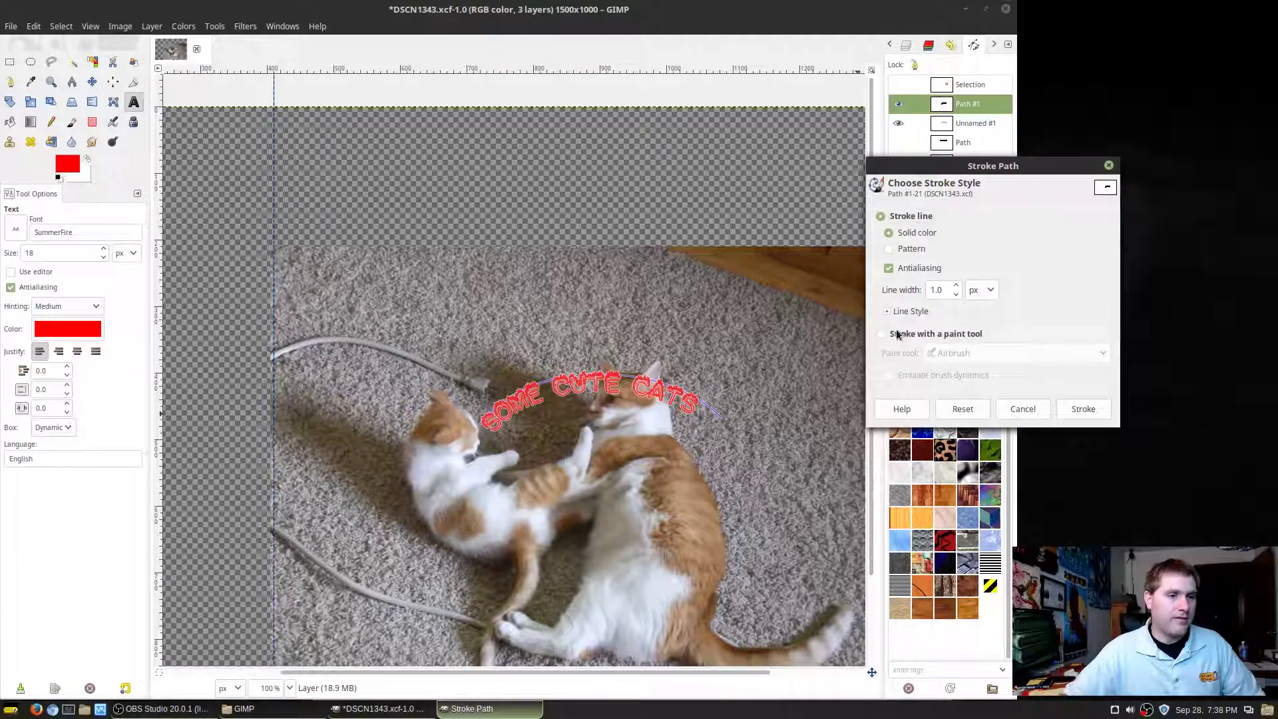
click(906, 250)
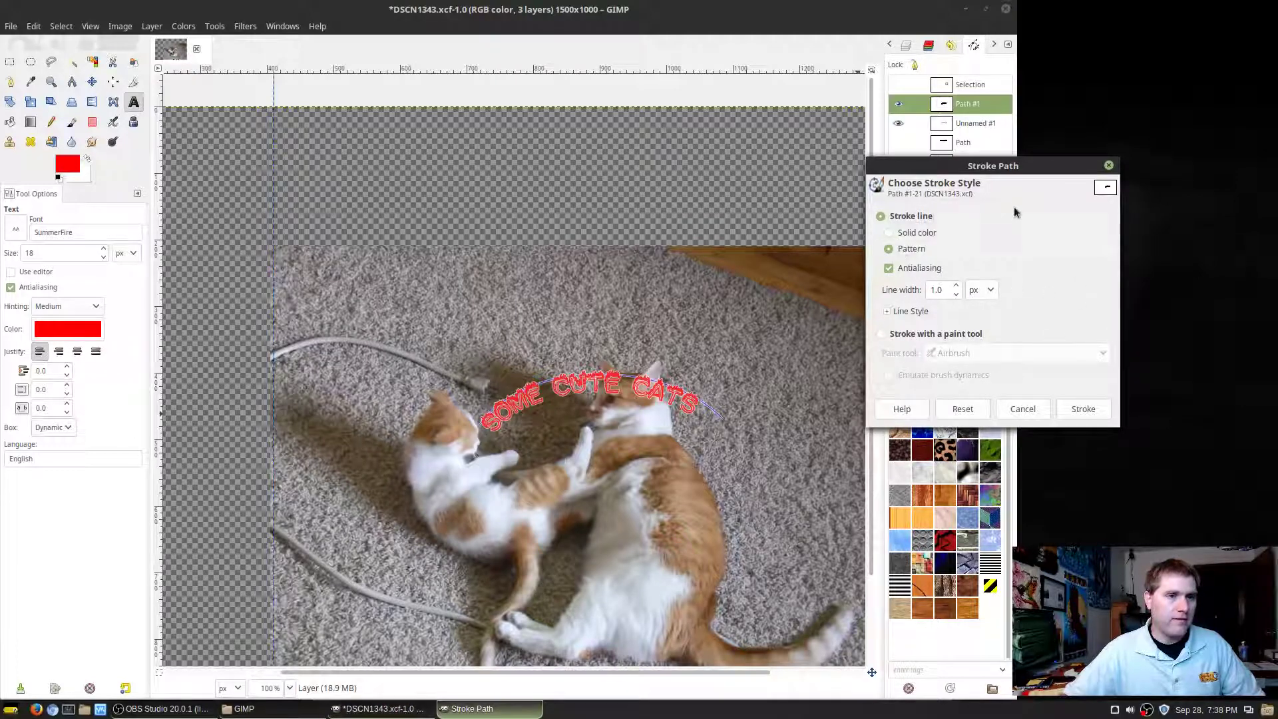
drag(1011, 166, 1131, 15)
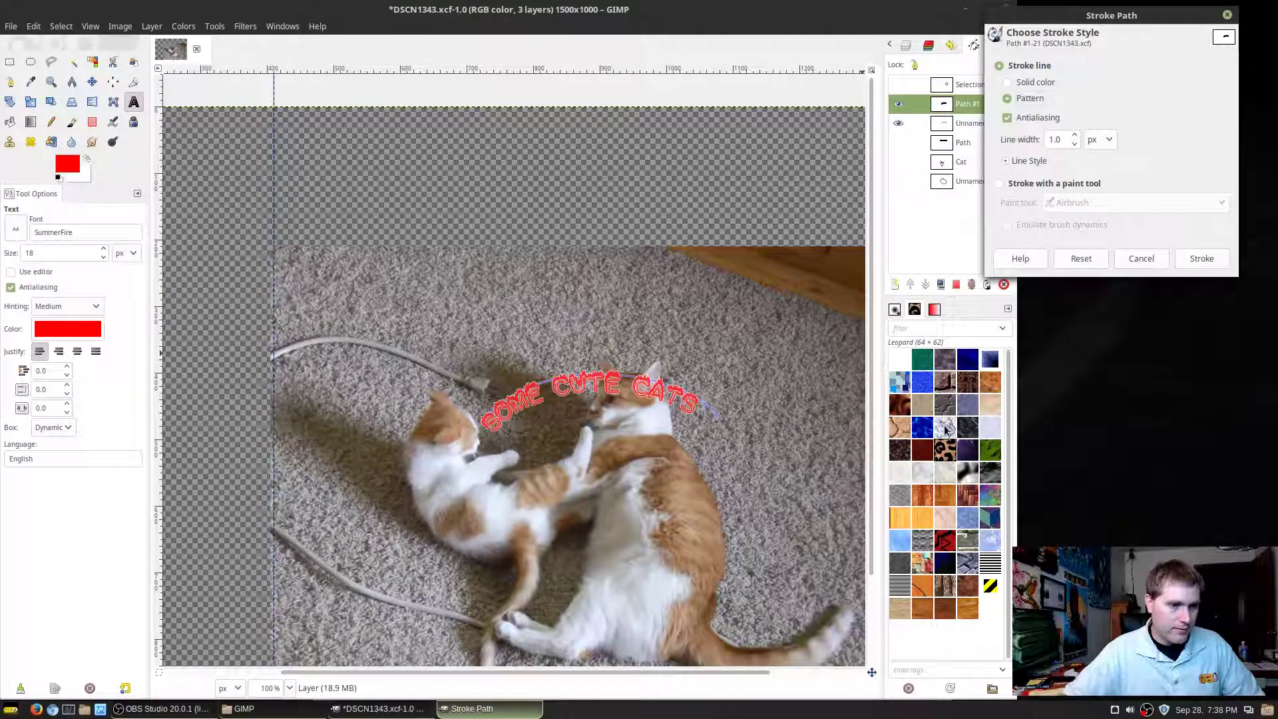
click(903, 429)
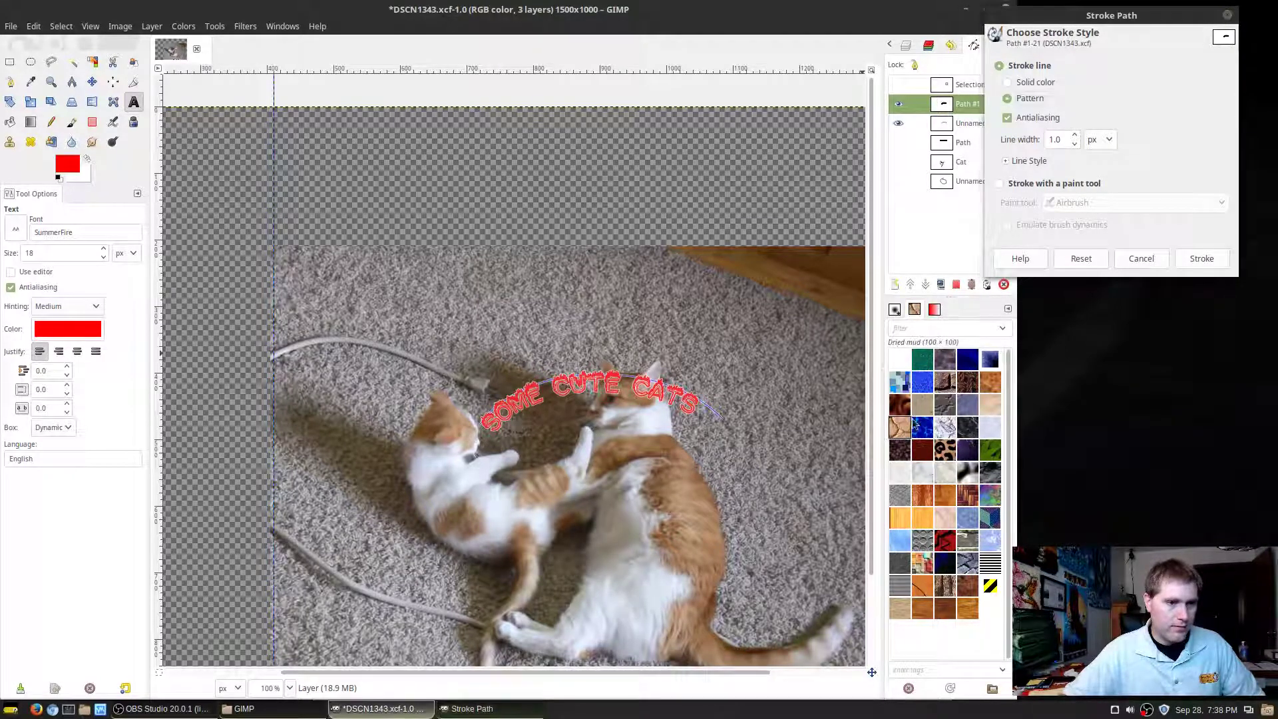
click(923, 382)
click(1076, 147)
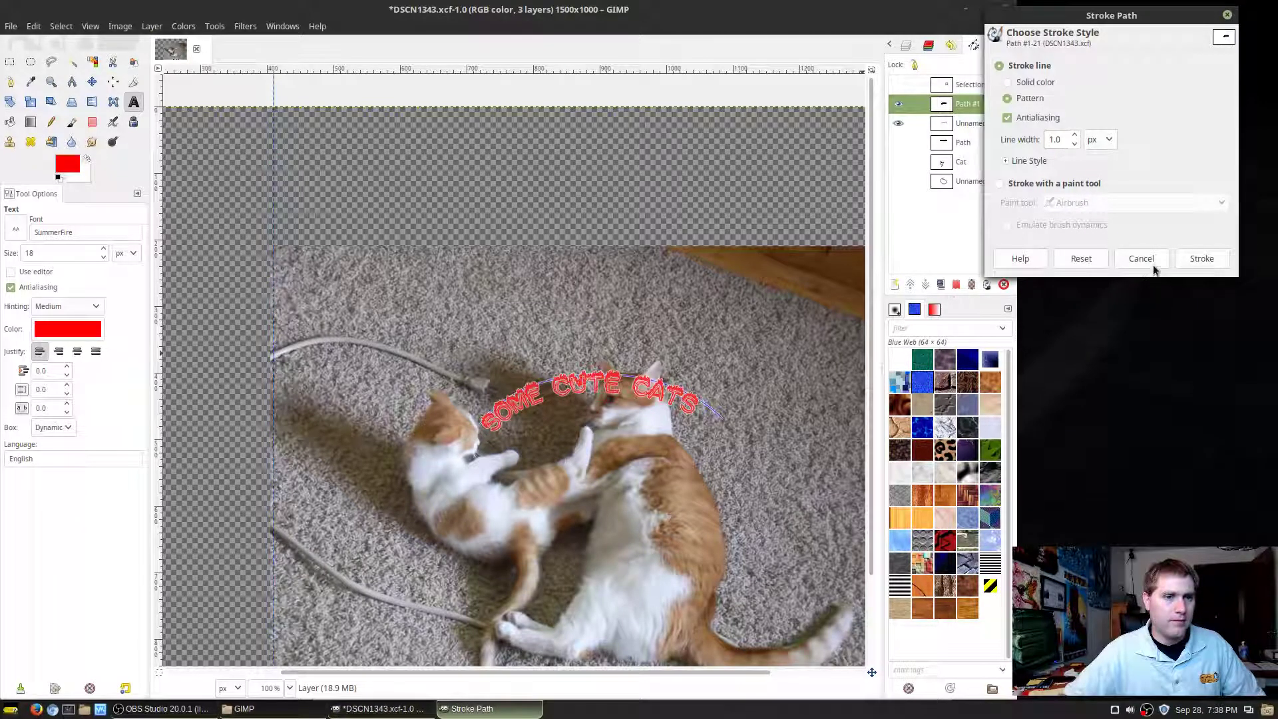
click(1199, 259)
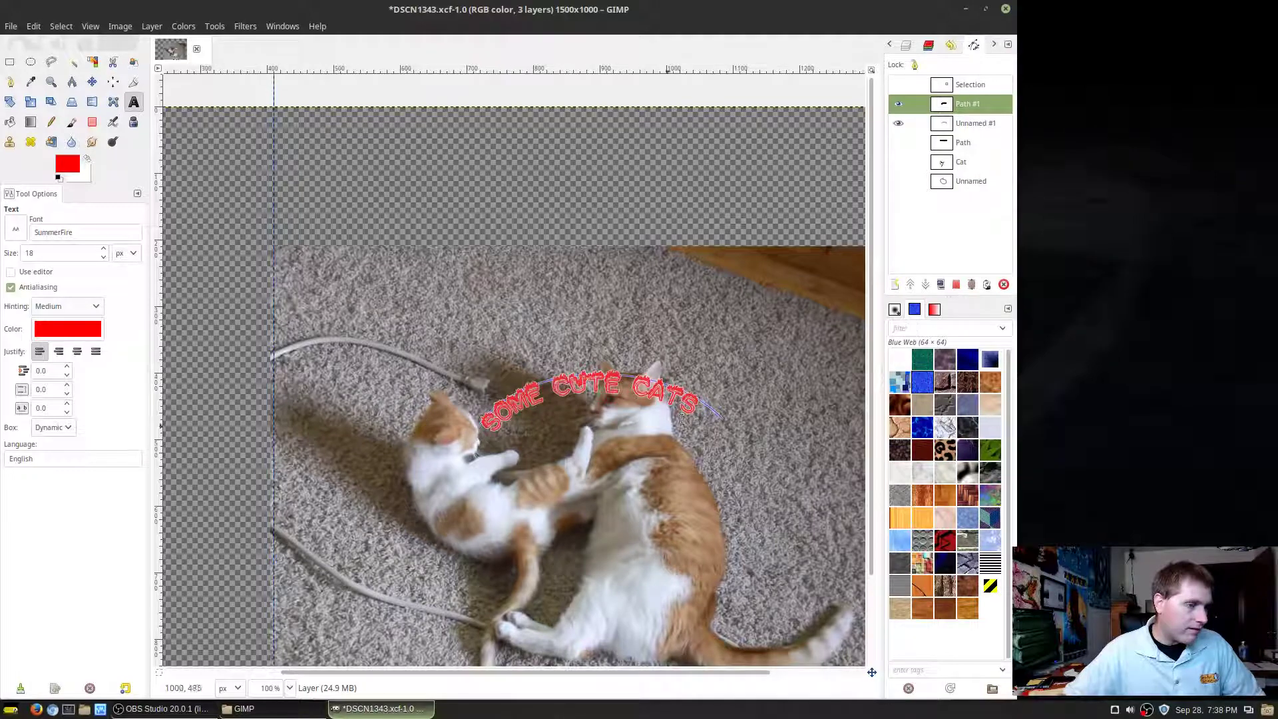
Hide Path #1 to examine the patterned stroke on the curved lettering up close, and show the path again
click(896, 105)
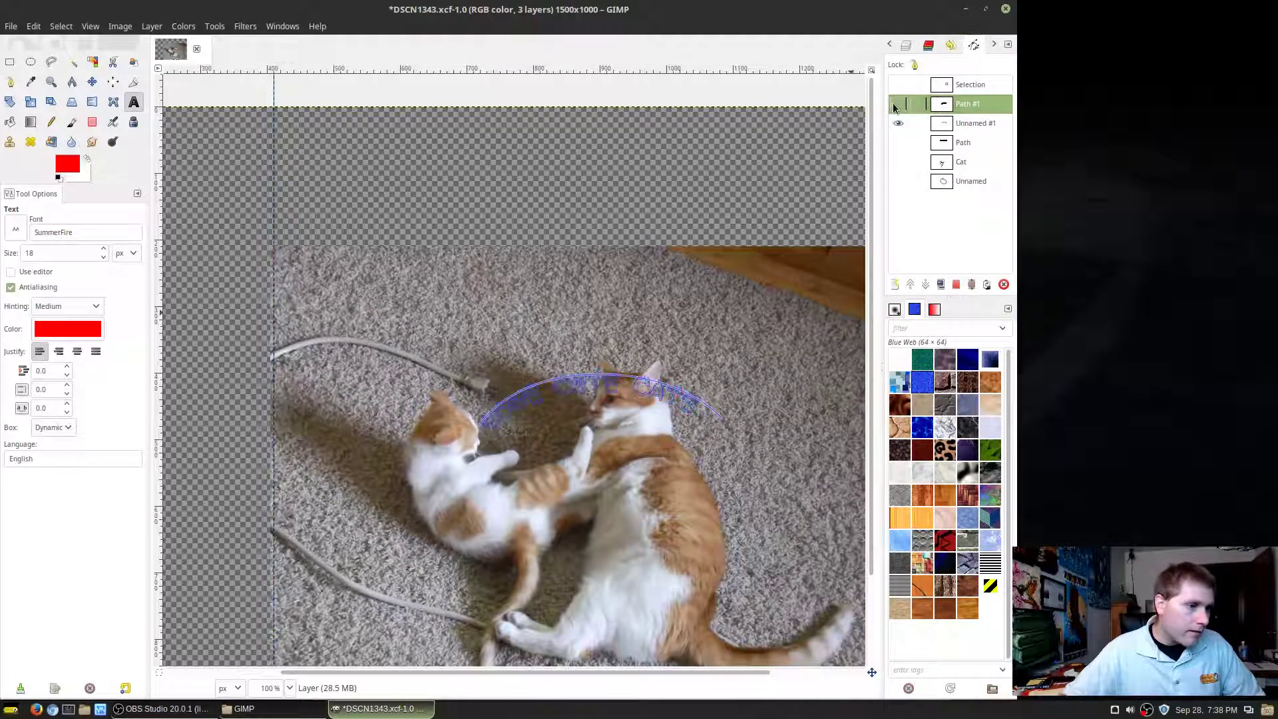
scroll(647, 441, up, 1)
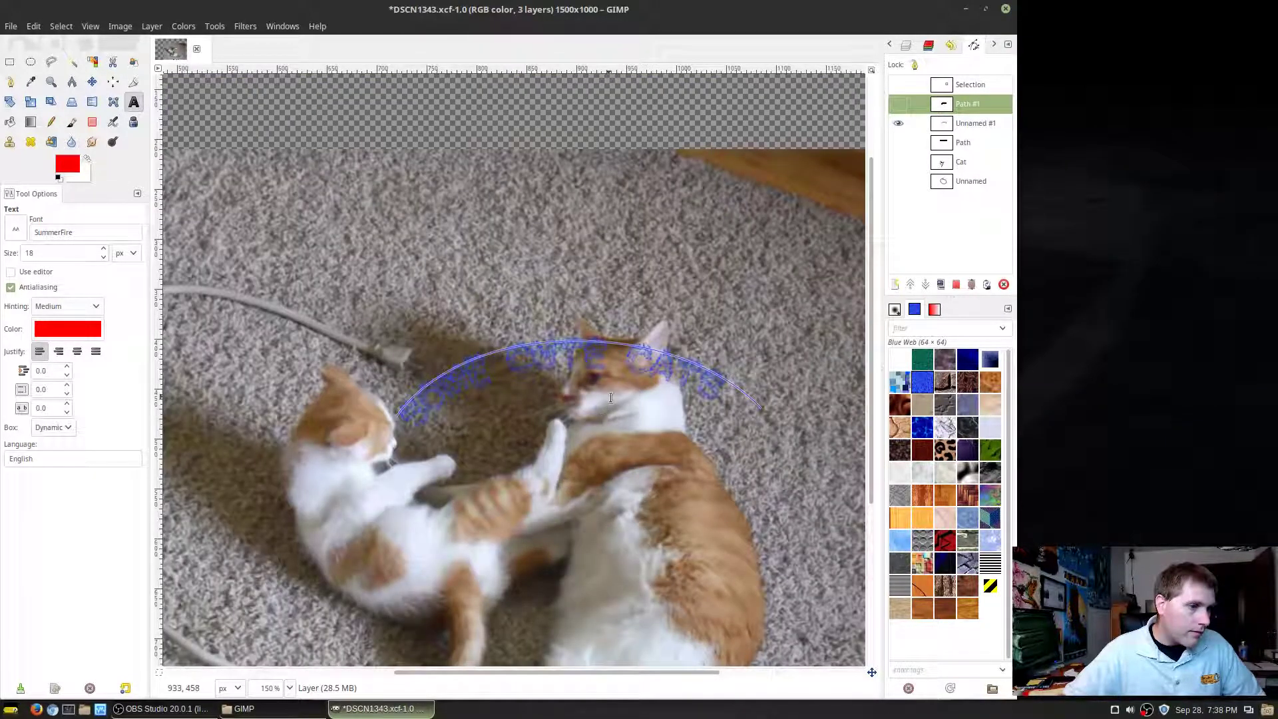
scroll(615, 398, up, 3)
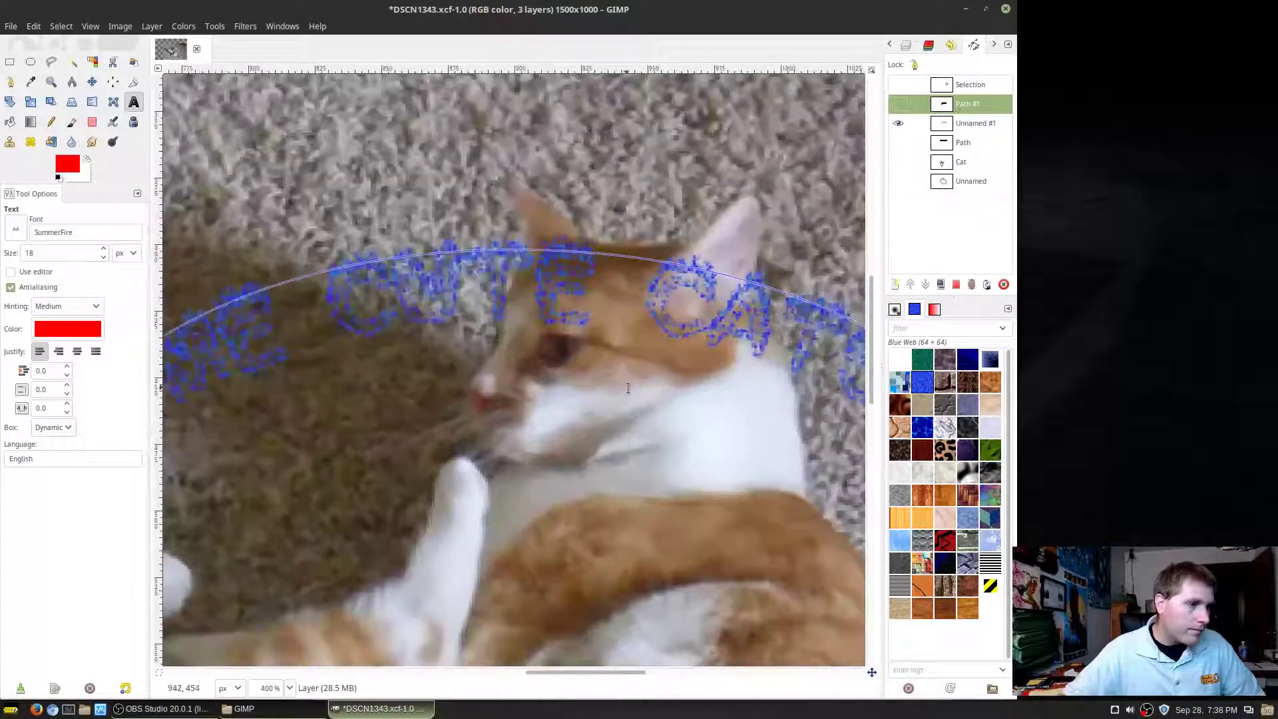
scroll(628, 388, down, 4)
scroll(629, 390, up, 2)
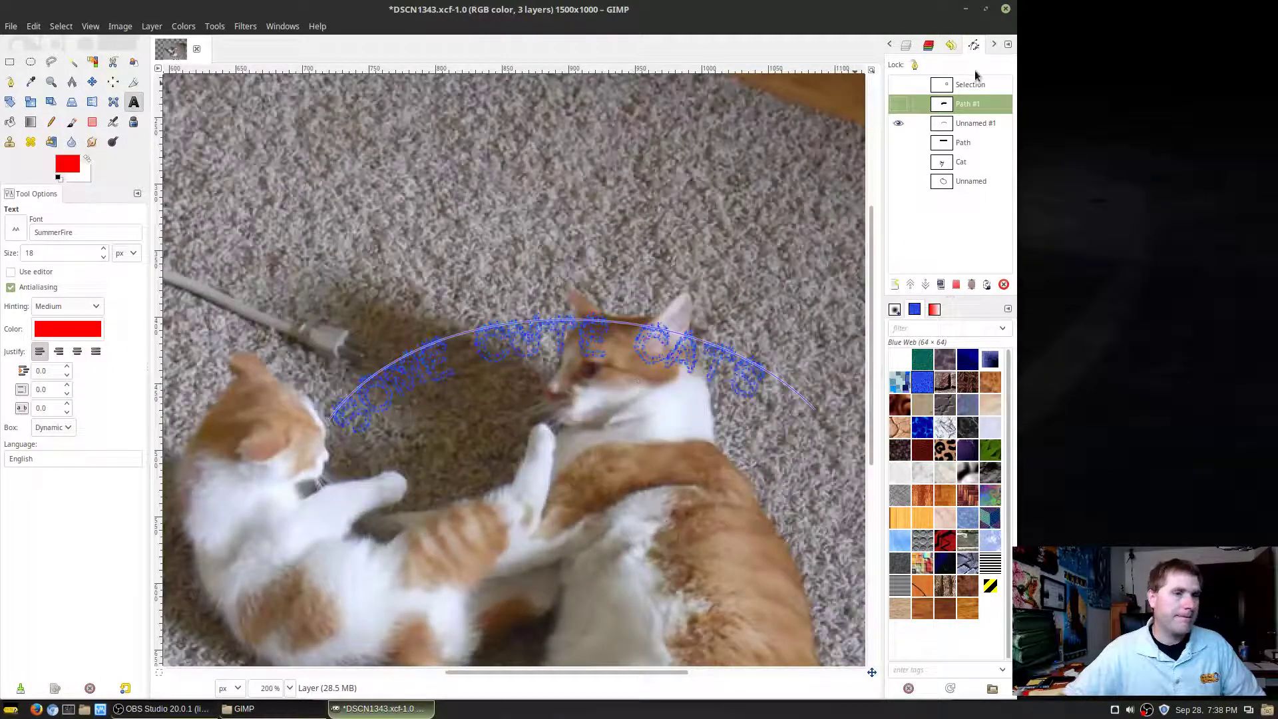
click(898, 104)
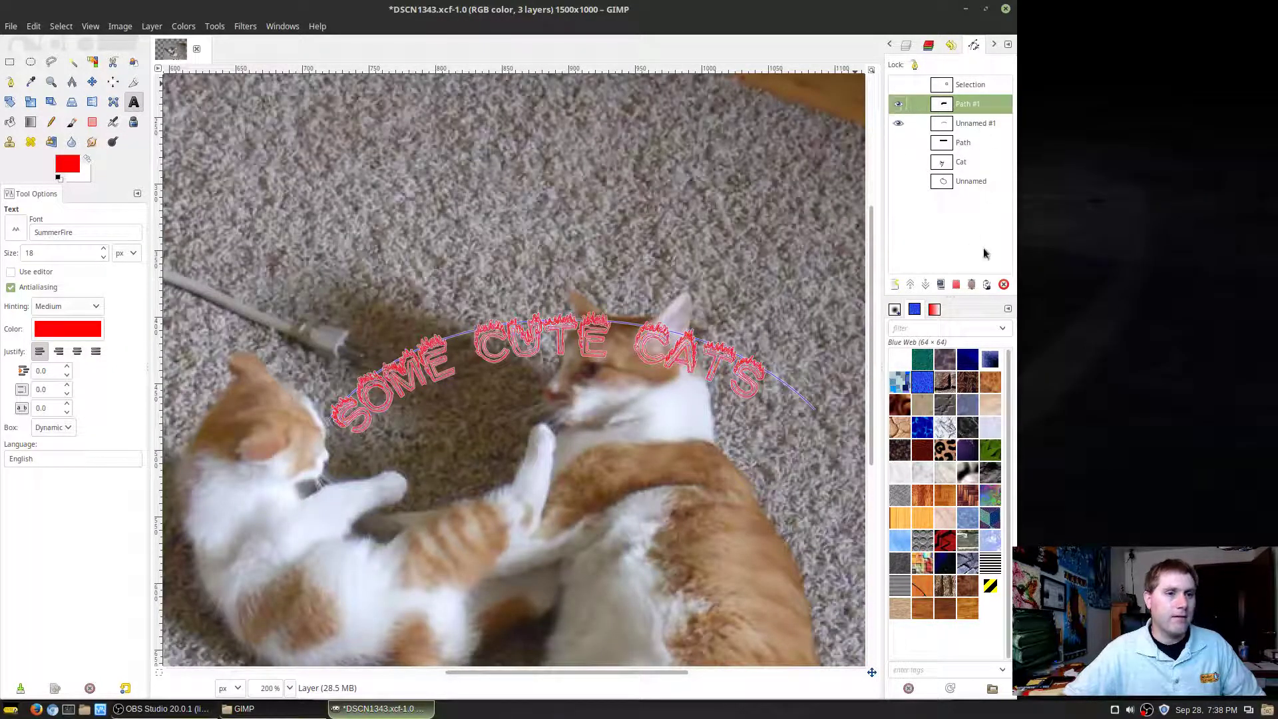
Stroke Path #1 with the Maple Leaves pattern at 1.0 px, and check the stroke with the path briefly hidden
click(987, 284)
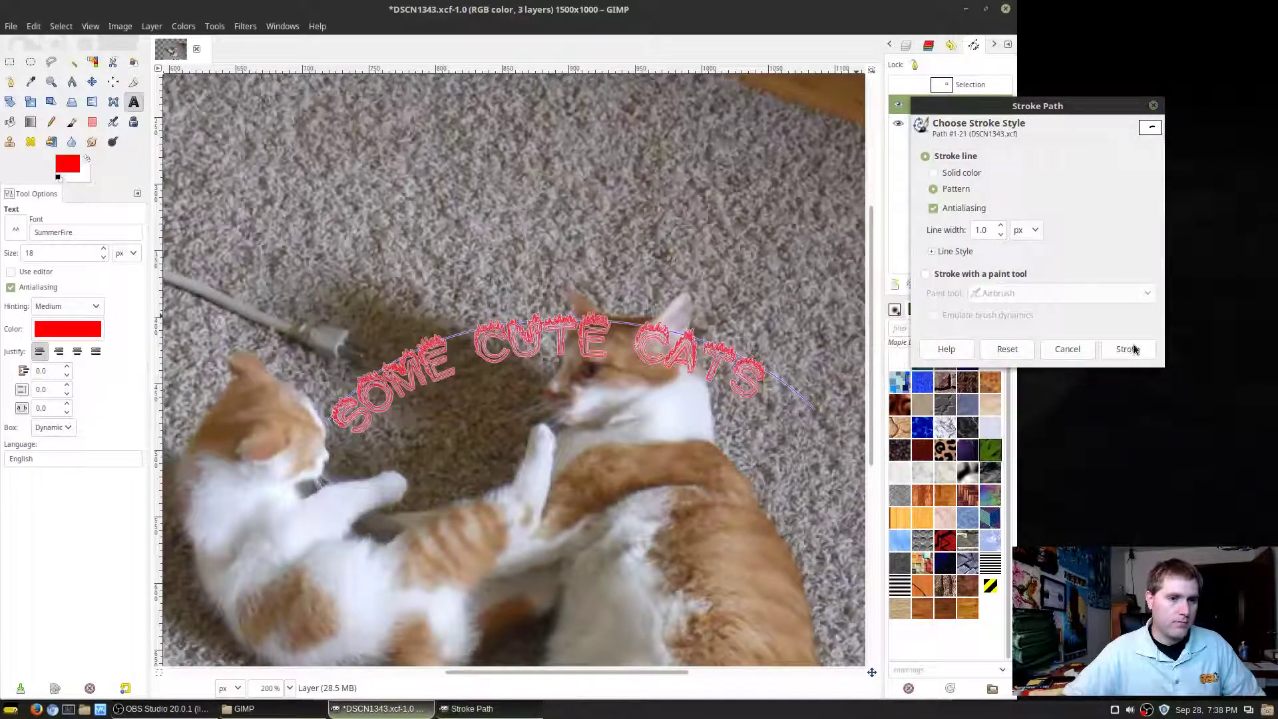
click(1129, 350)
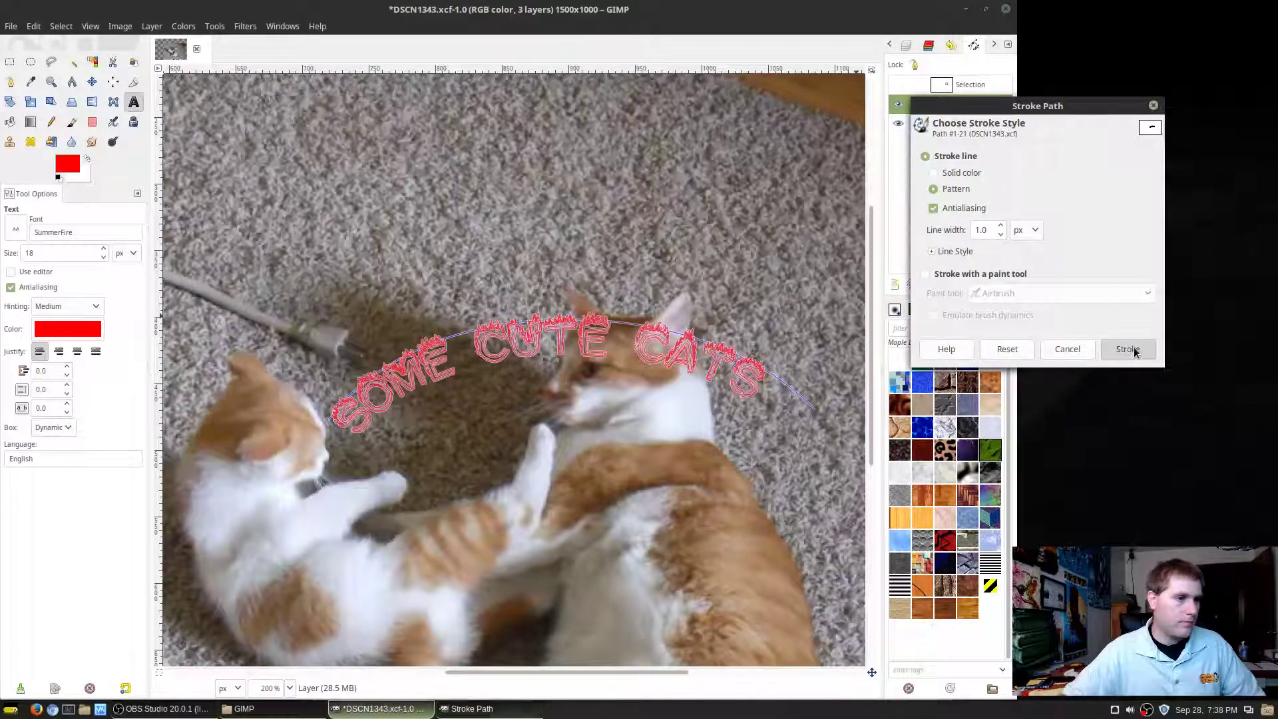
click(898, 104)
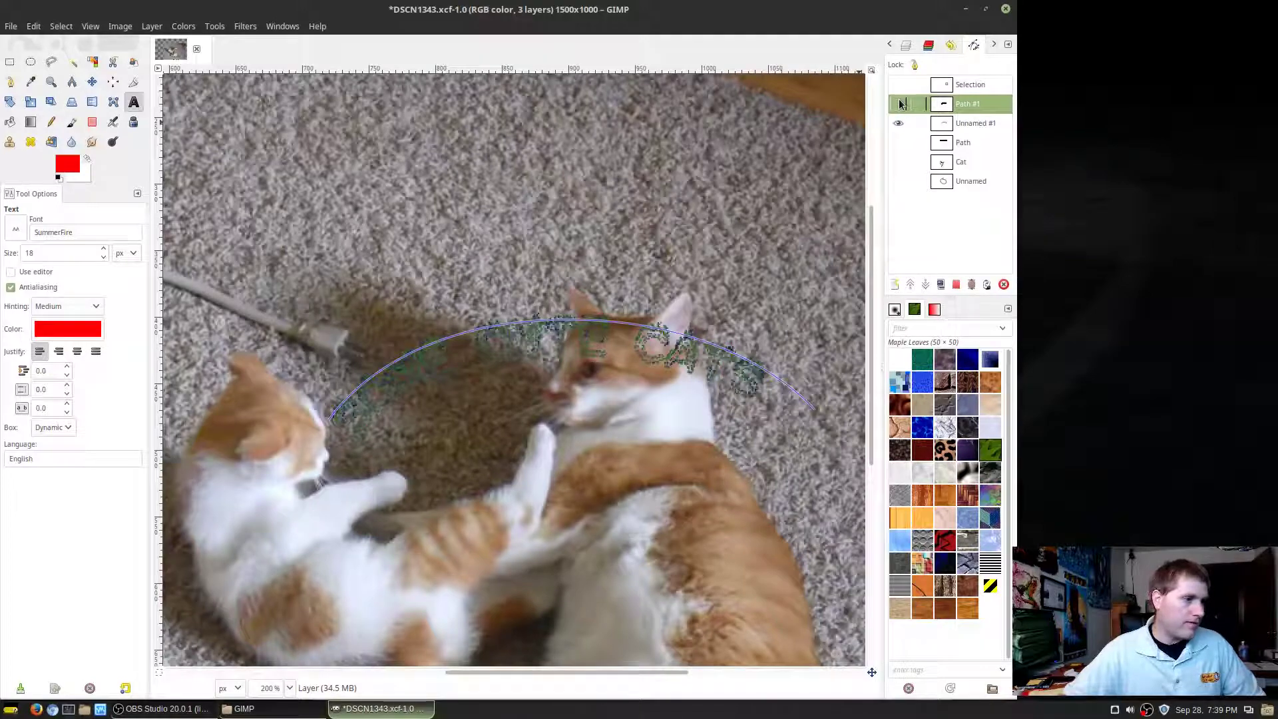
click(899, 104)
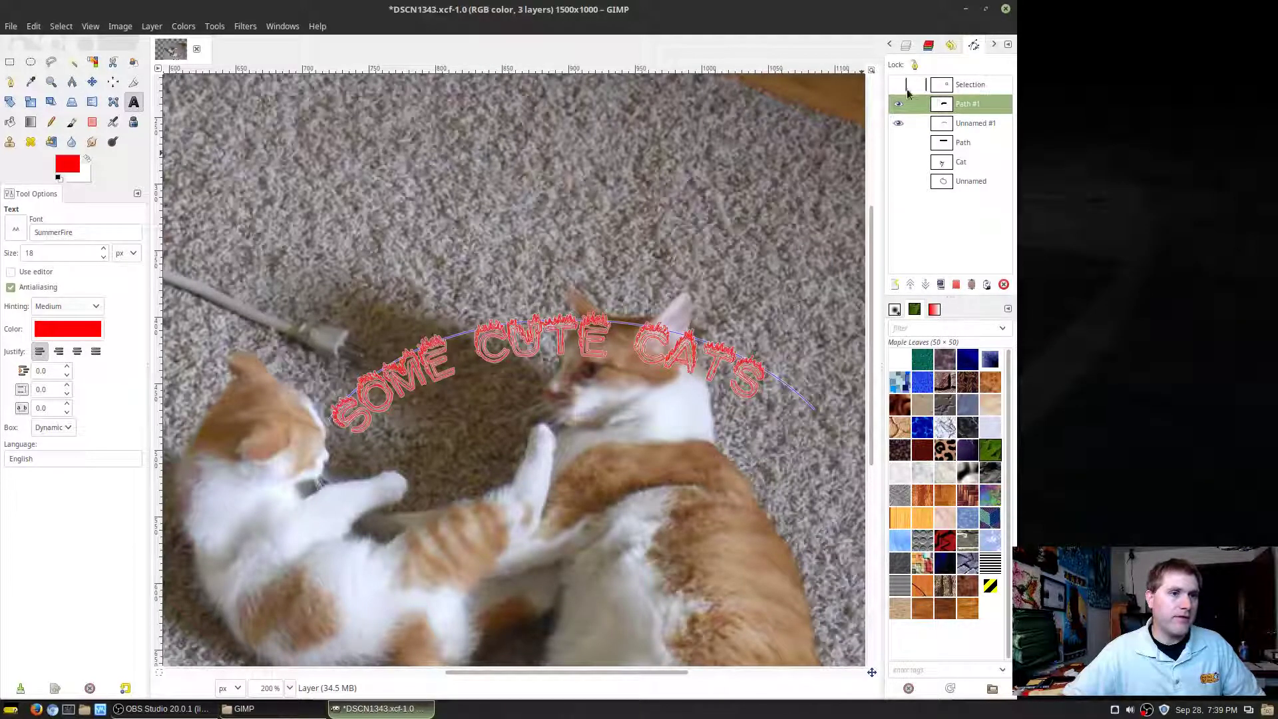
Stroke Path #1 in solid red at 1.0 px width using the Line dash preset, and hide the path
click(984, 284)
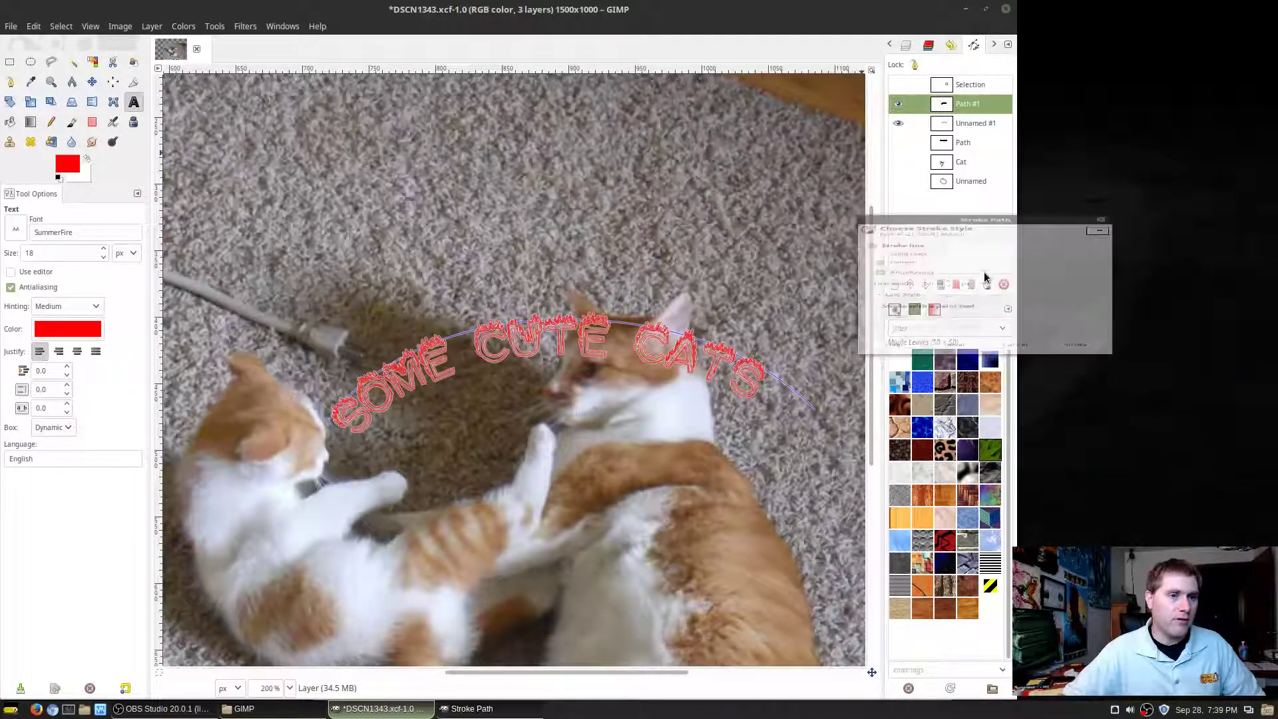
click(894, 226)
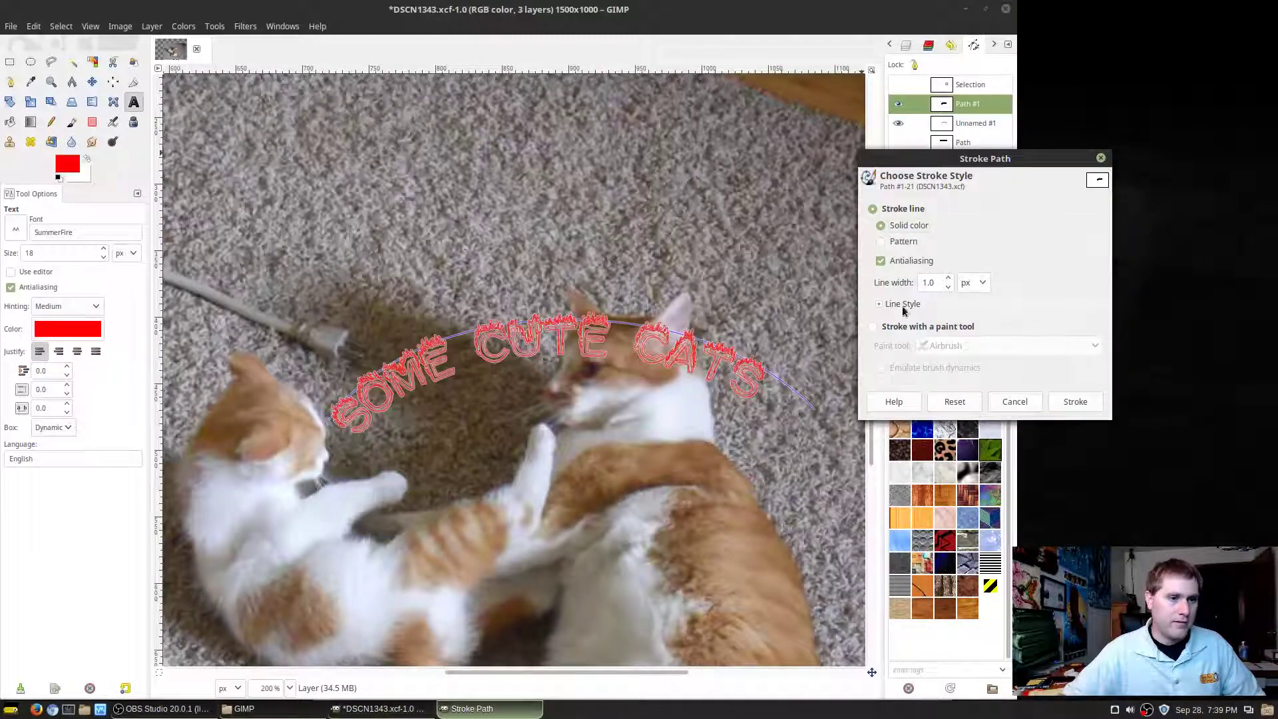
click(879, 304)
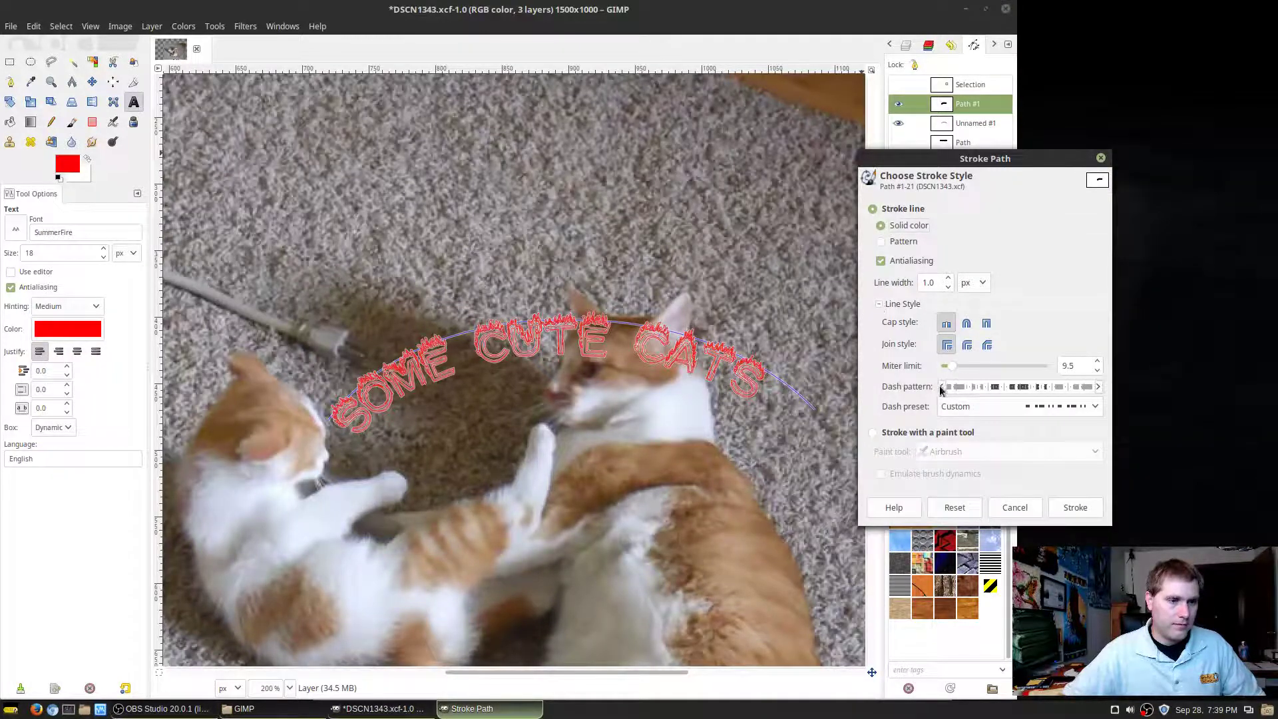
click(1090, 407)
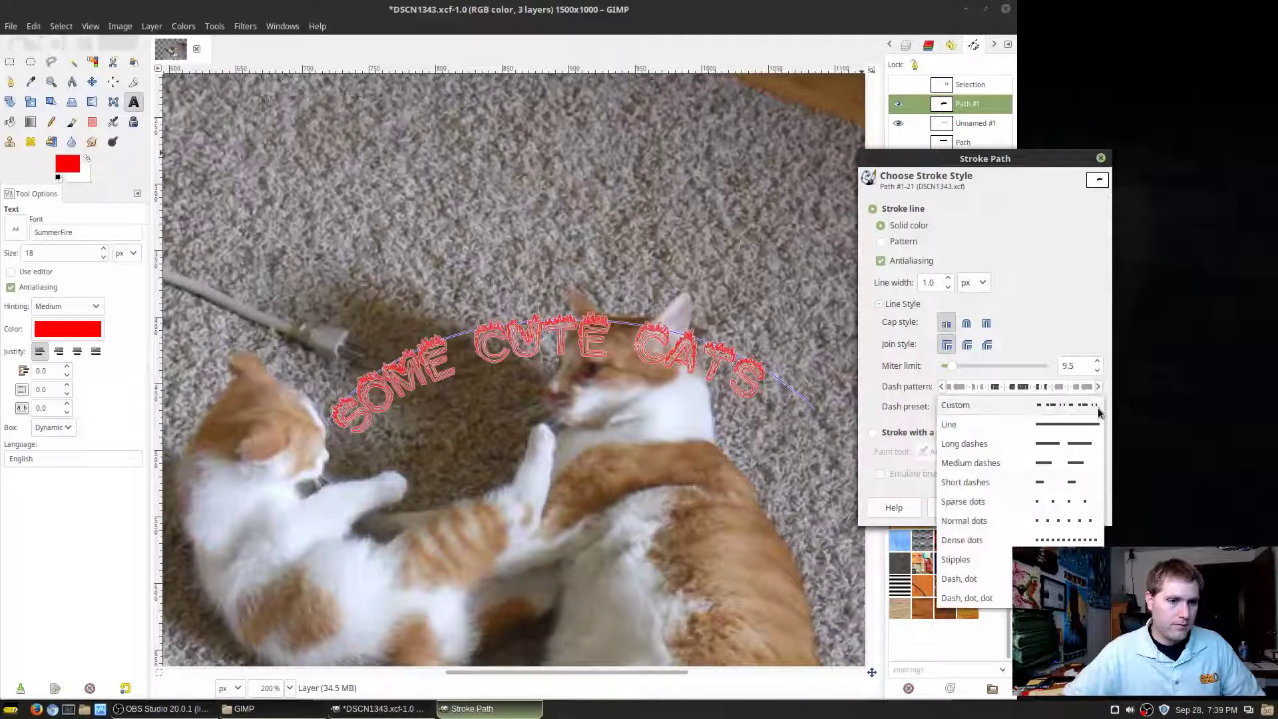
click(1090, 408)
click(1095, 408)
click(1070, 425)
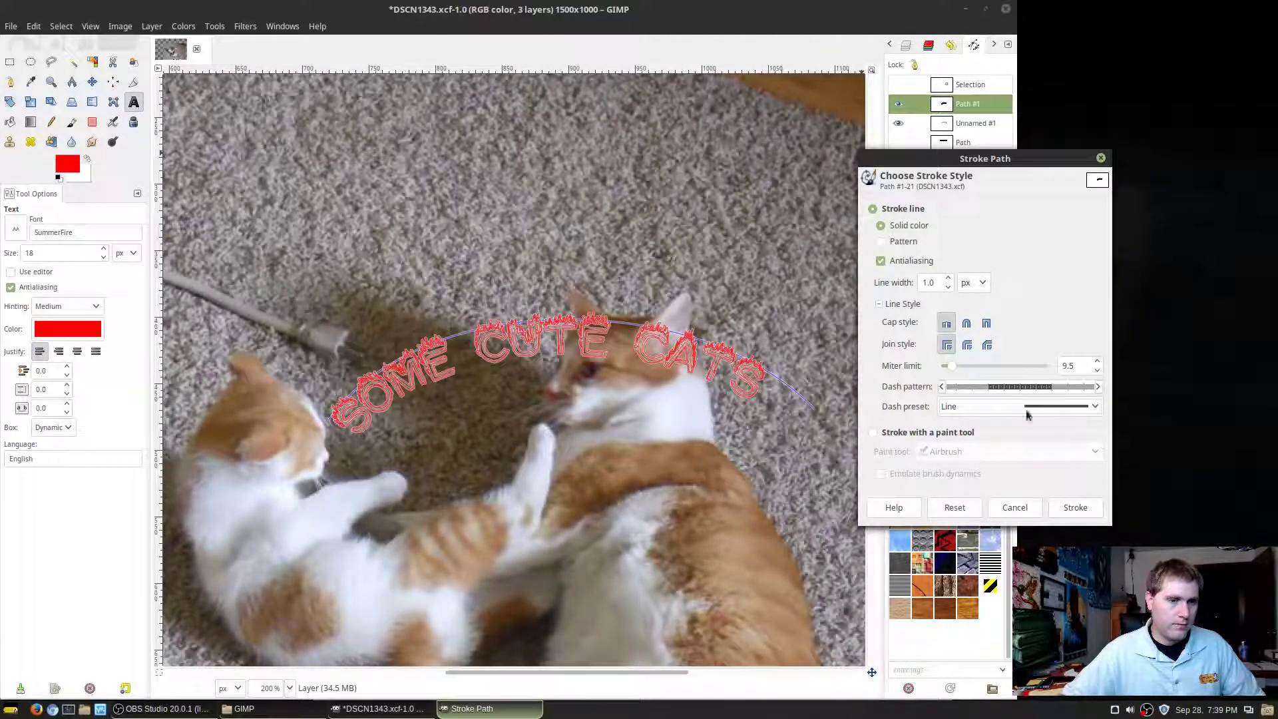
click(1093, 510)
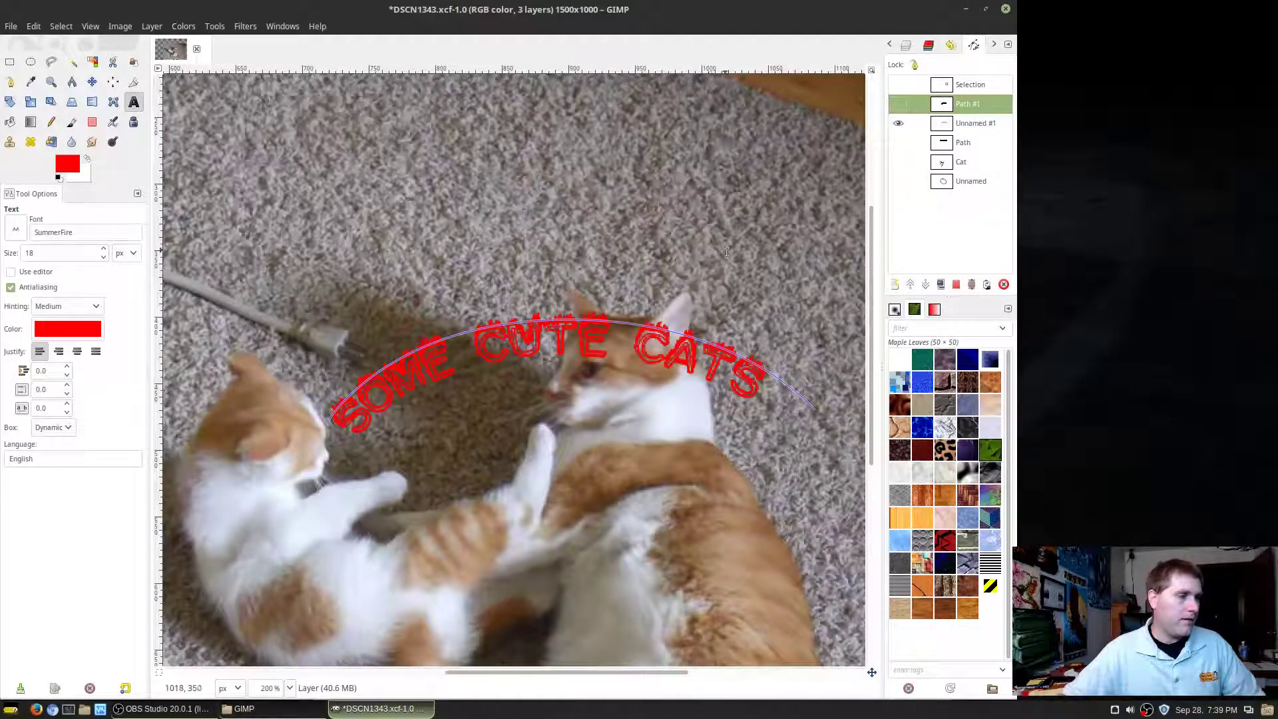
Move the layer with the red lettering up above the cats' heads, and hide the arc path Unnamed #1
scroll(728, 269, down, 1)
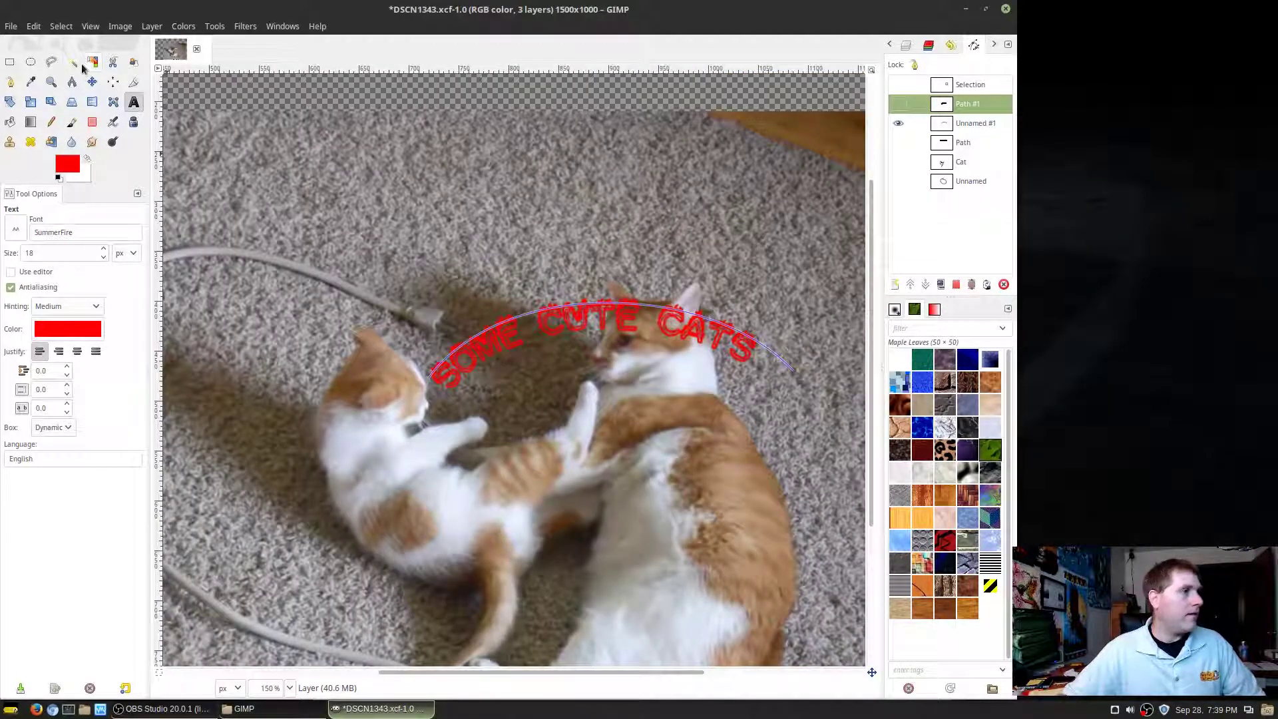
click(113, 82)
click(92, 82)
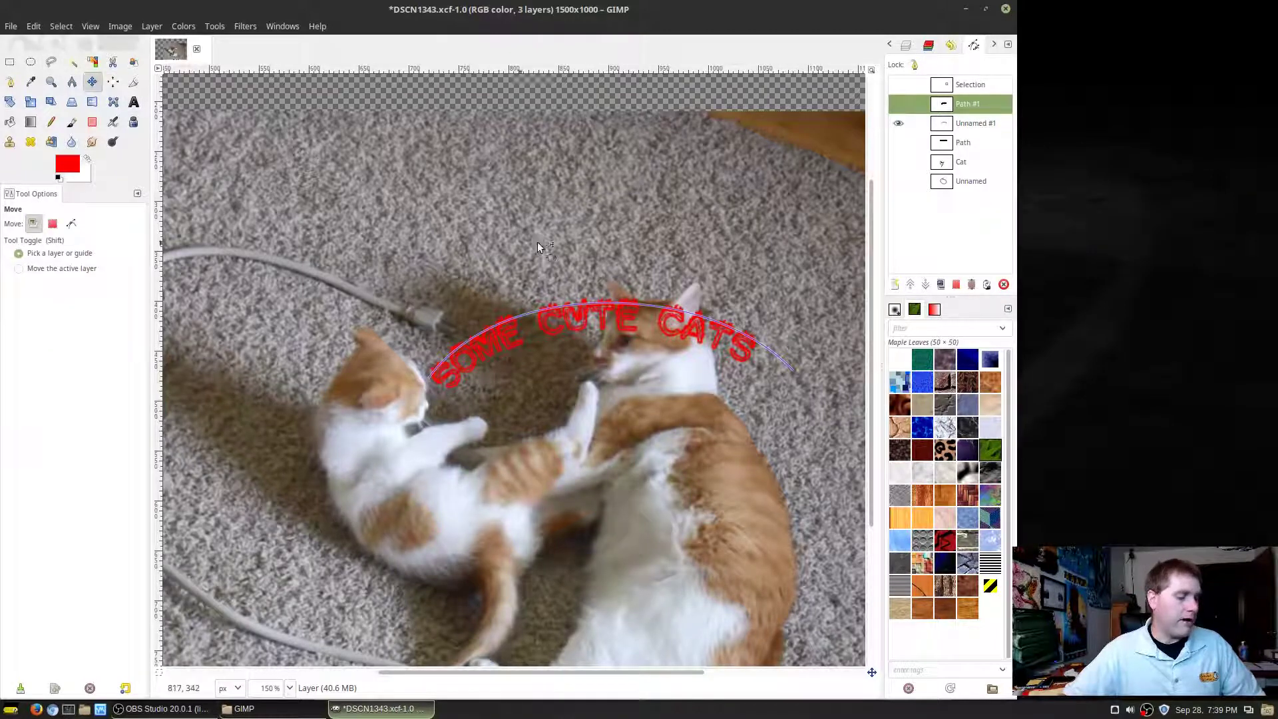
drag(601, 244, 605, 154)
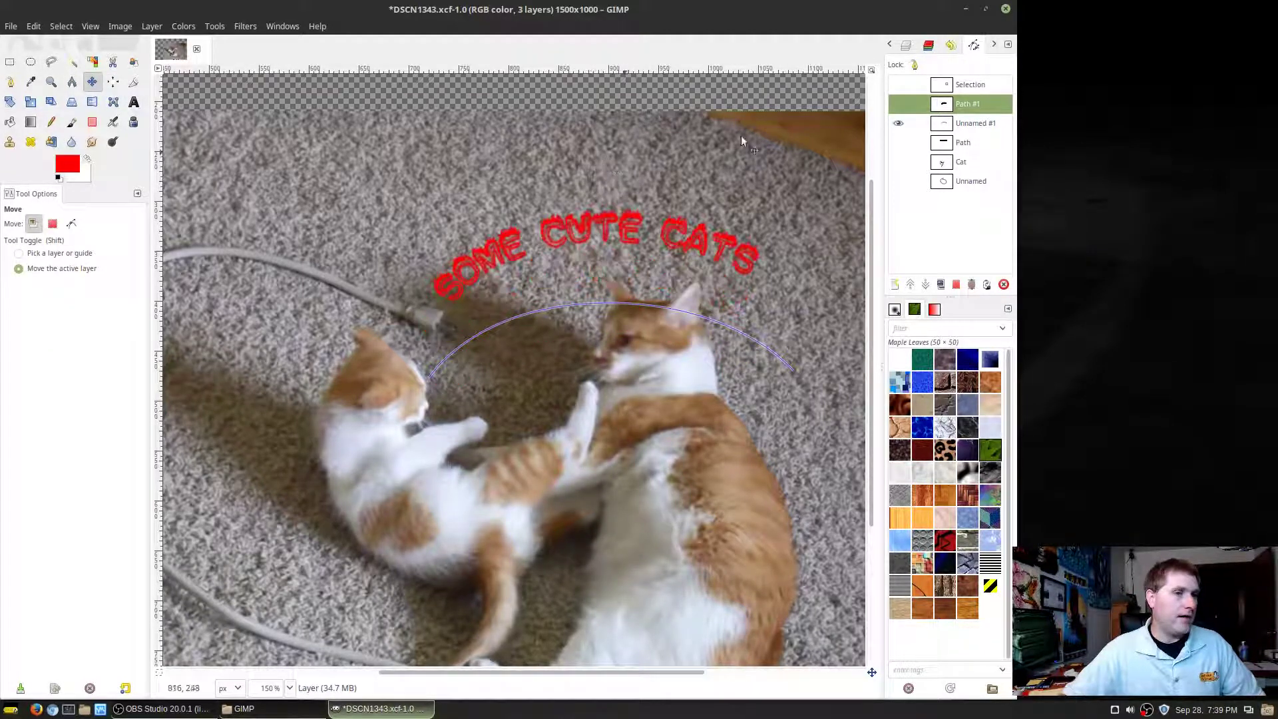
click(895, 124)
scroll(648, 415, down, 2)
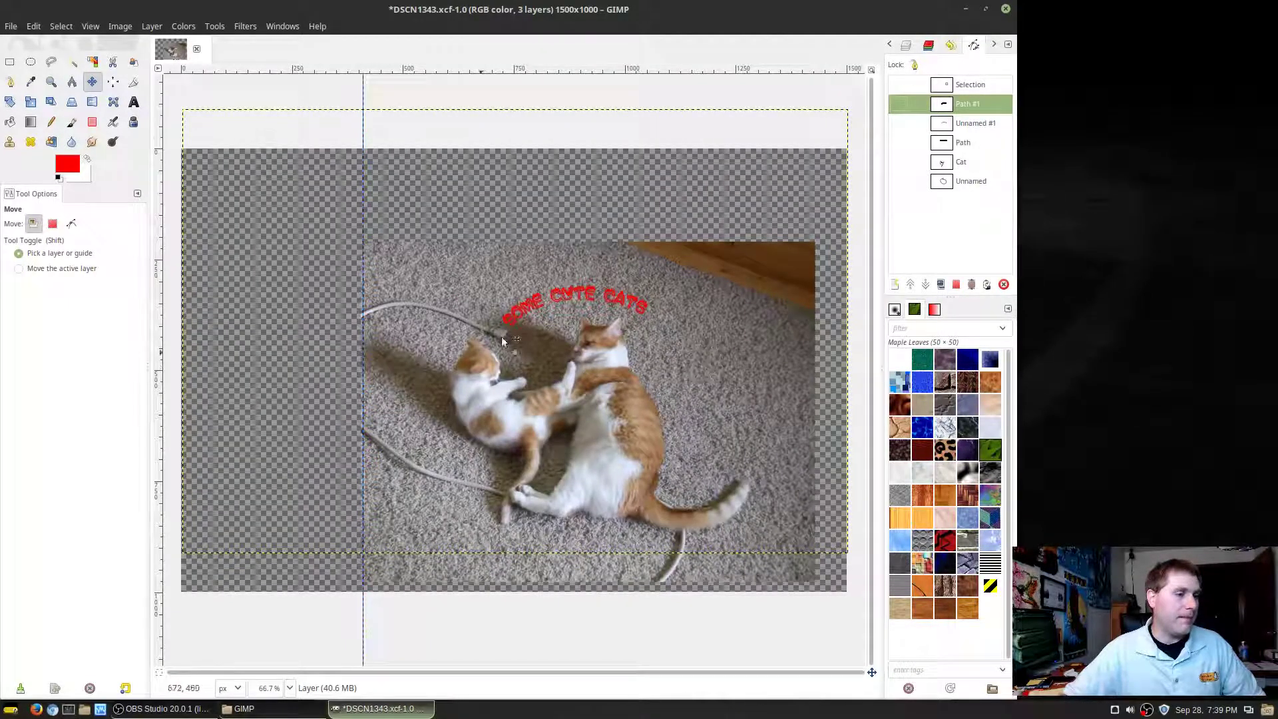
Show the Cat path and add its outline to the selection
click(900, 165)
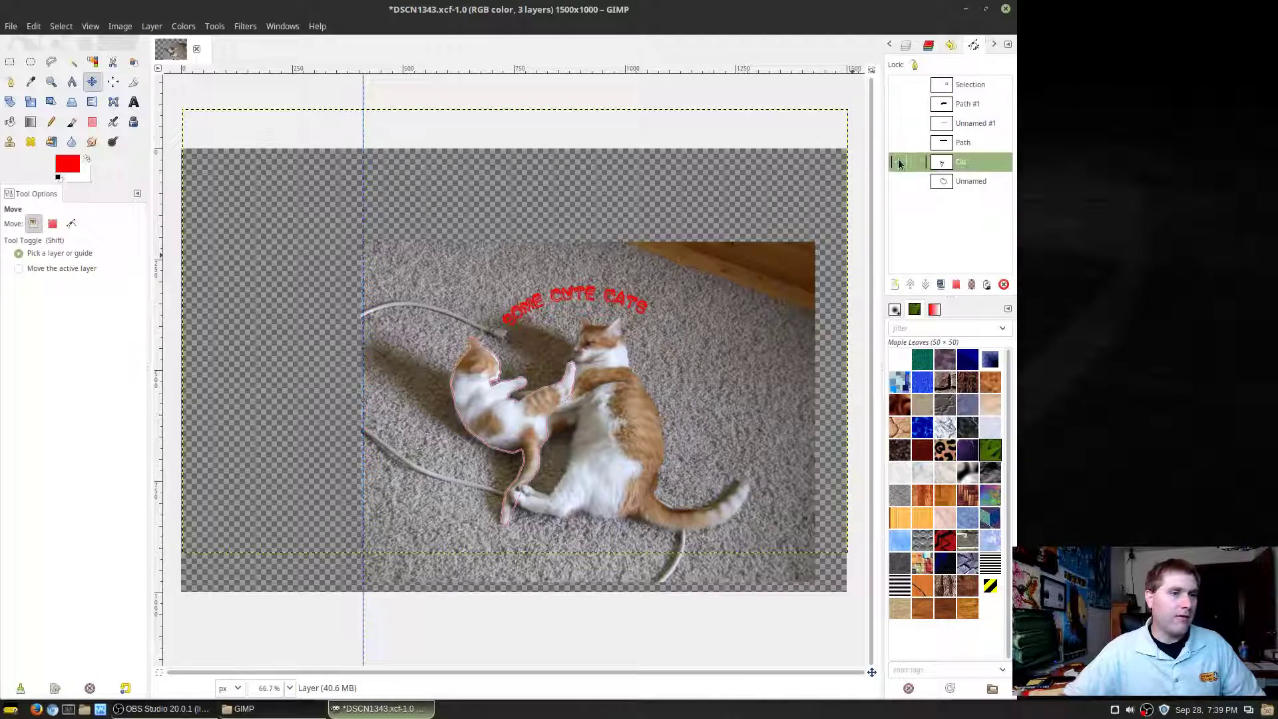
right_click(955, 163)
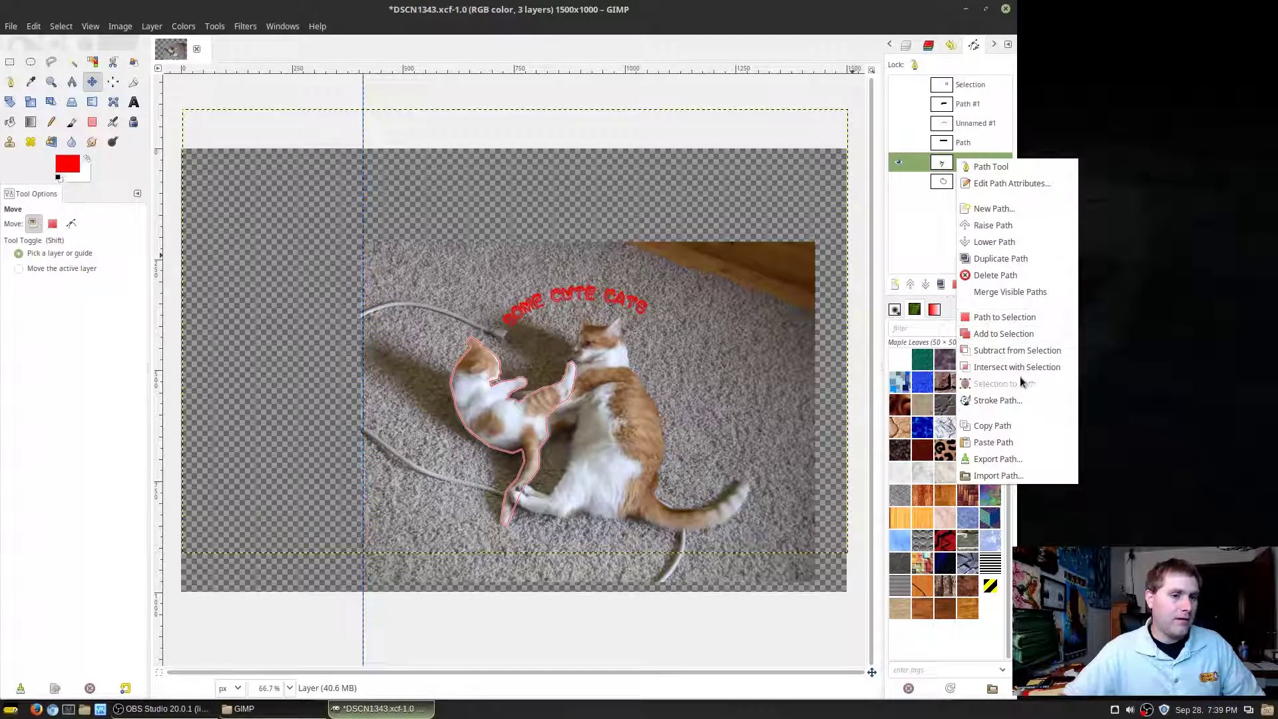
click(1001, 334)
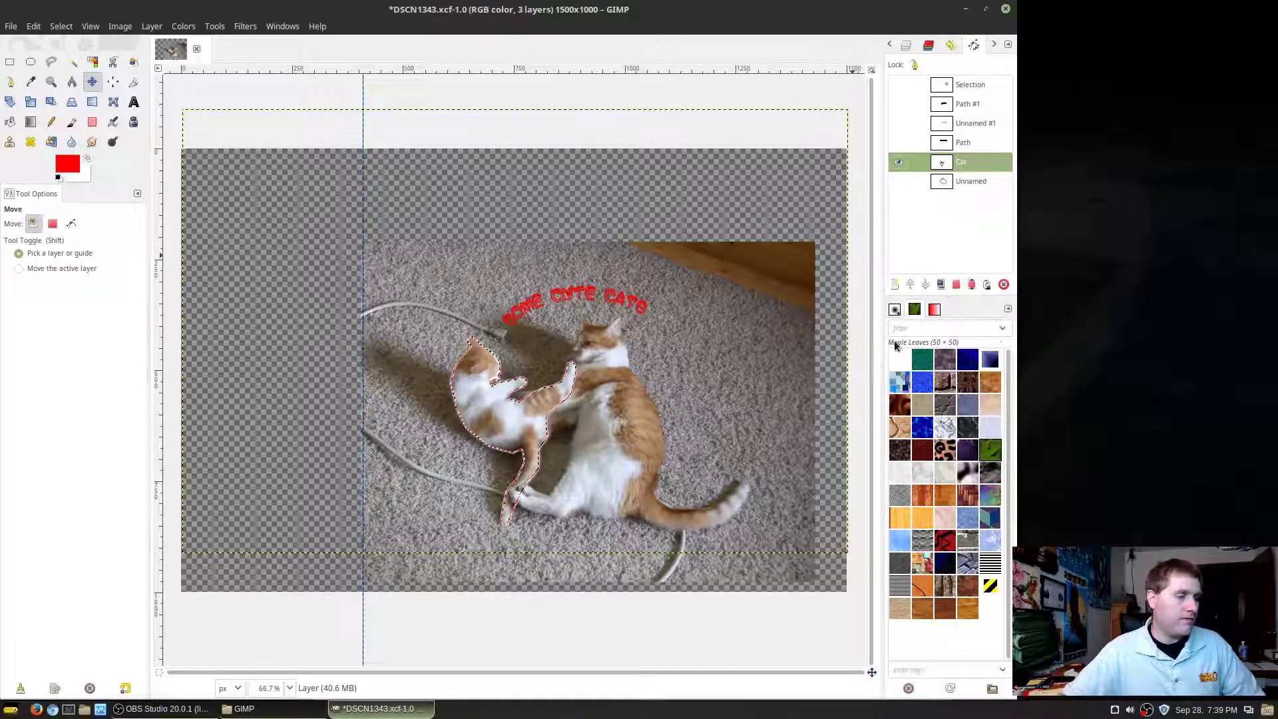
Choose the Fibers pattern and paint over the selected kitten using the Paintbrush with the Sparks brush at size 20
click(945, 426)
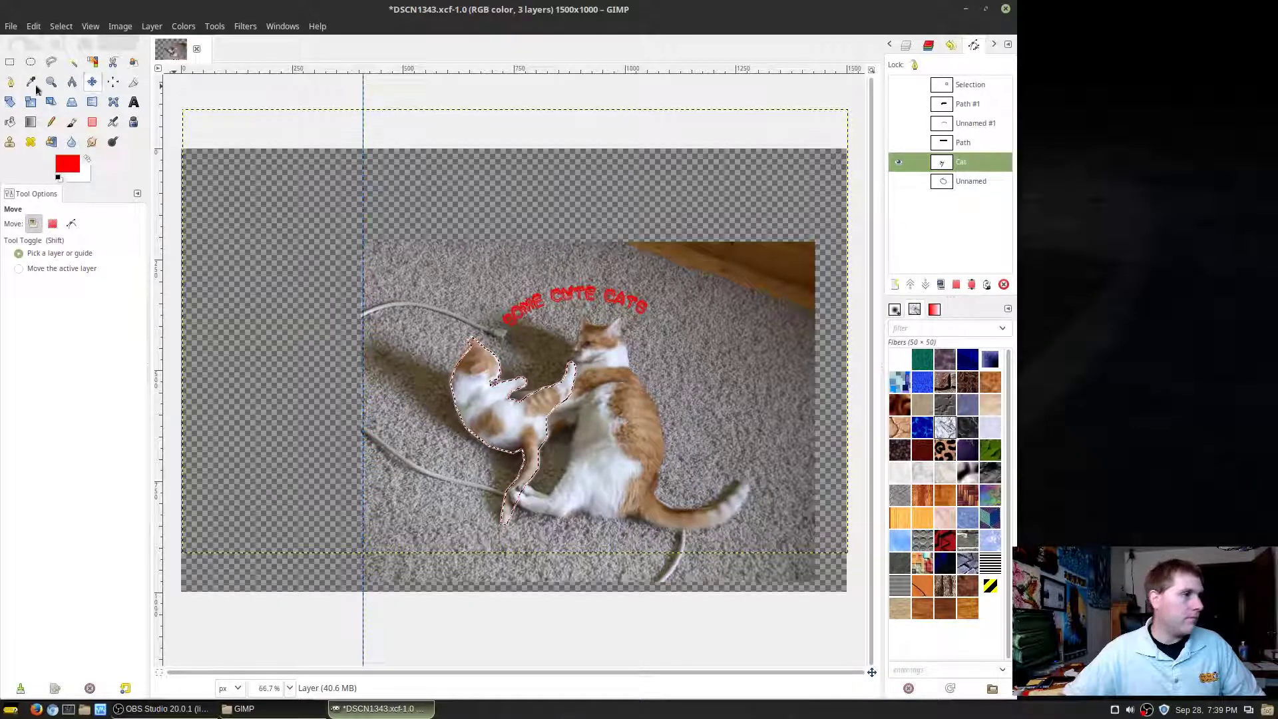
click(71, 122)
mouse_move(496, 365)
mouse_down()
mouse_move(471, 393)
mouse_move(503, 398)
mouse_up()
key(ctrl+z)
key(ctrl+z)
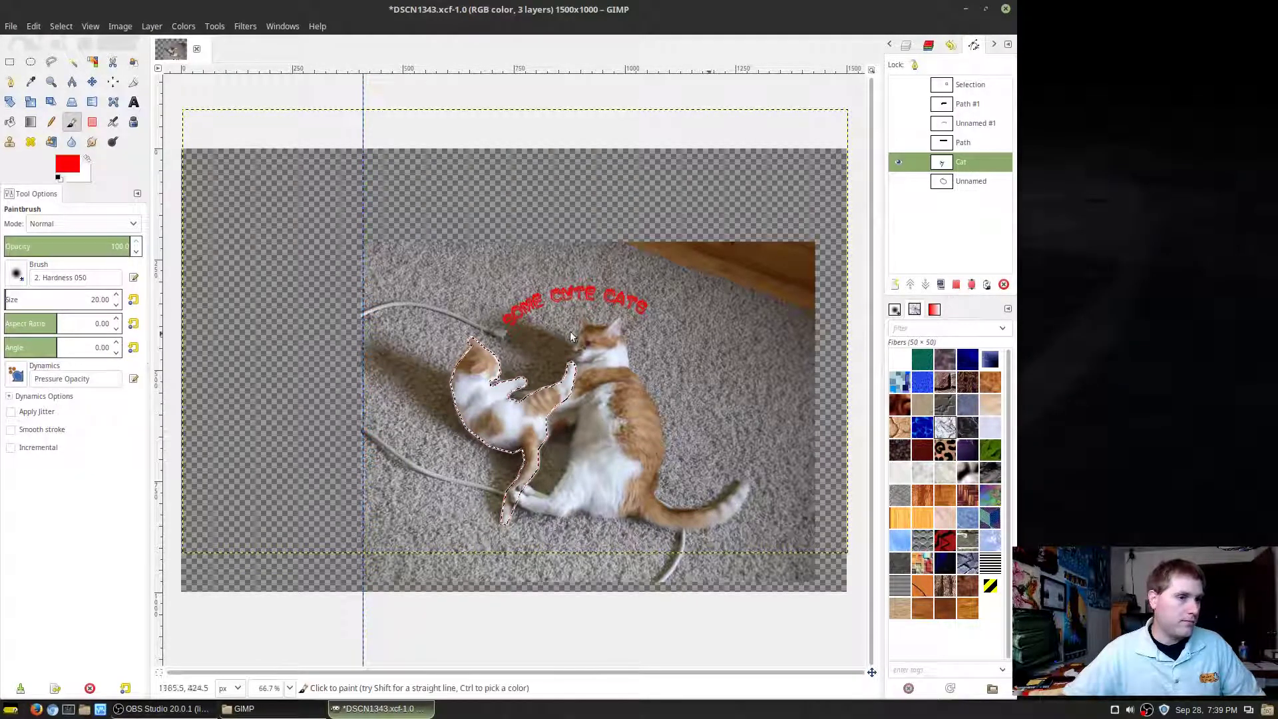
click(16, 273)
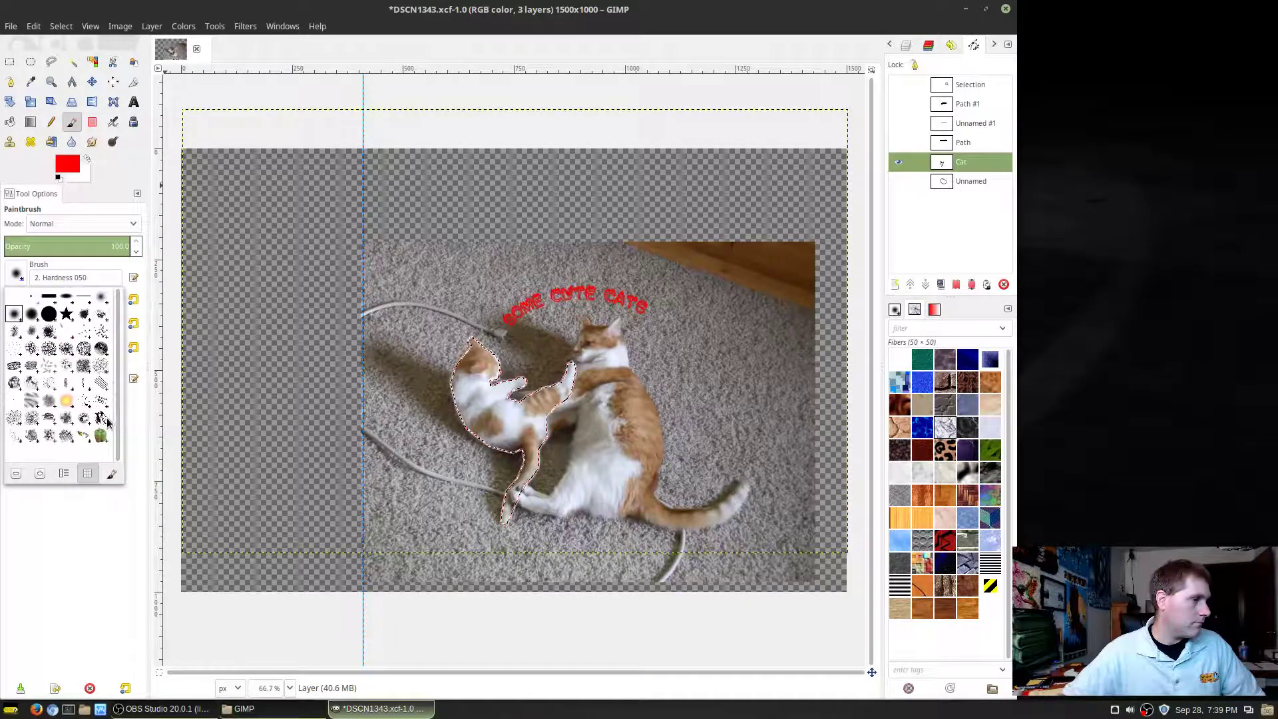
double_click(65, 399)
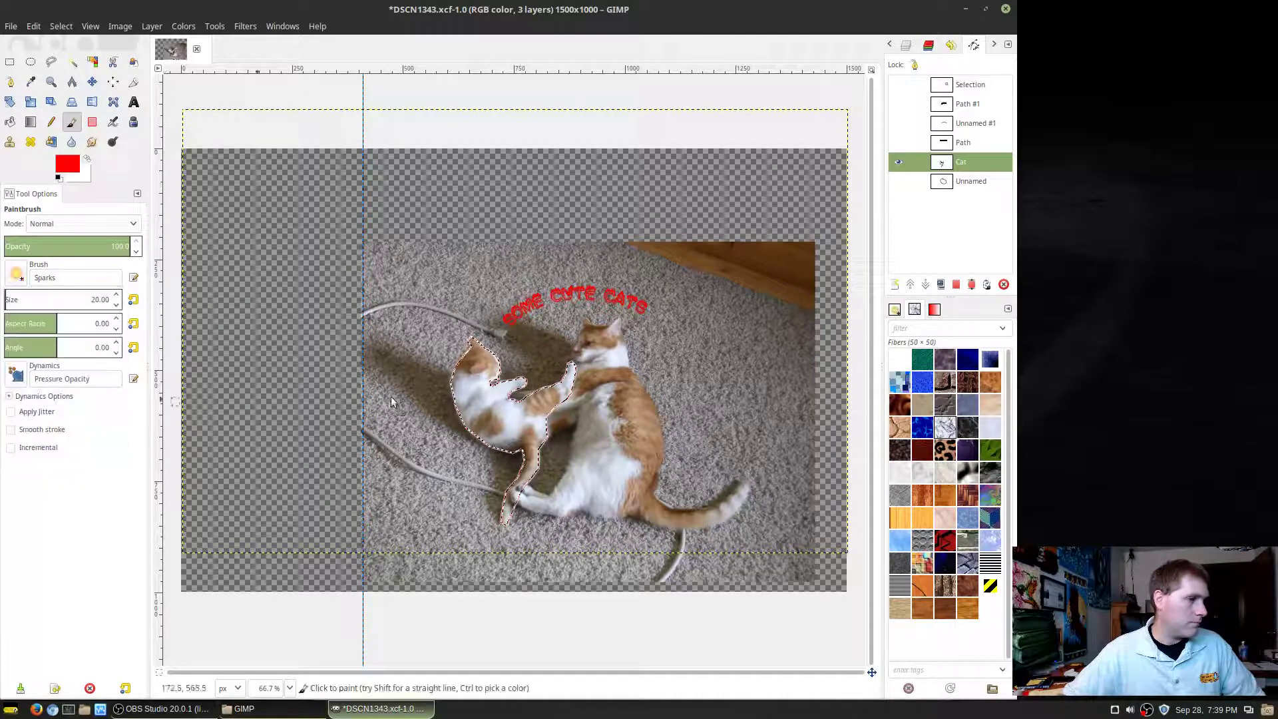
mouse_move(521, 344)
mouse_down()
mouse_move(463, 380)
mouse_move(468, 413)
mouse_move(496, 406)
mouse_move(551, 434)
mouse_move(514, 391)
mouse_move(466, 373)
mouse_move(499, 396)
mouse_move(456, 393)
mouse_up()
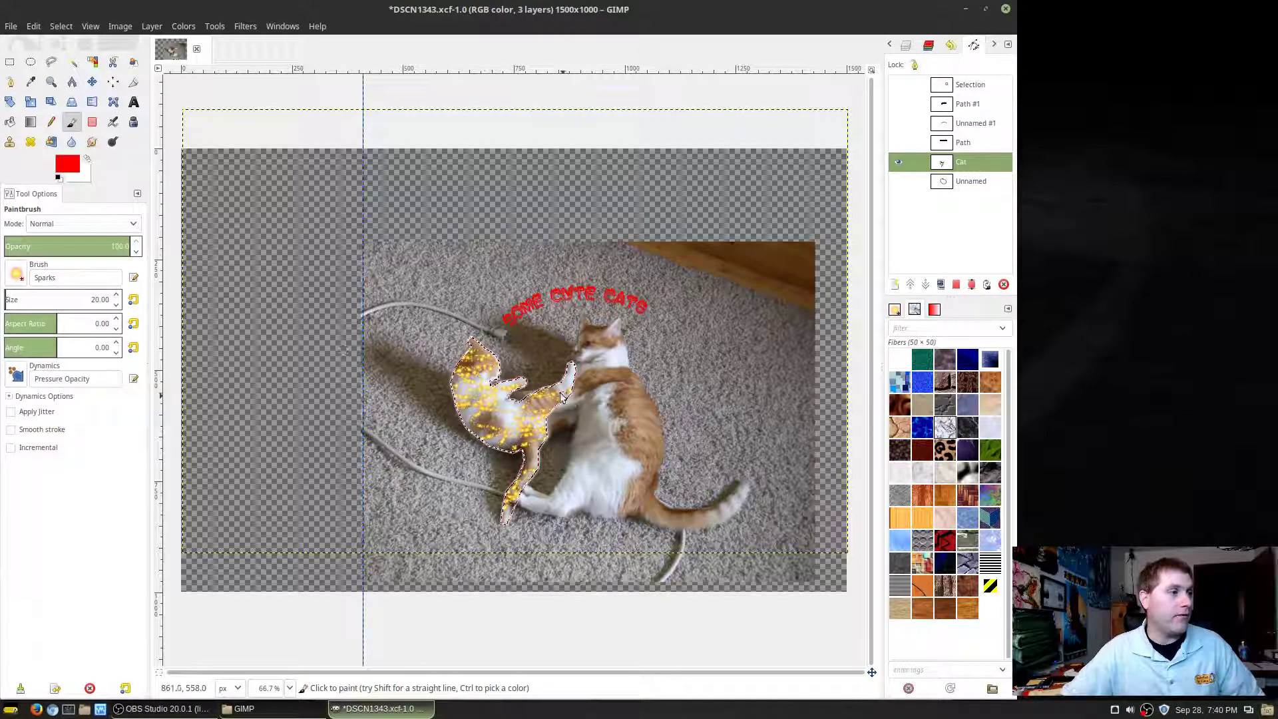
Try Zealous Crop on the image, and undo the crop
click(91, 26)
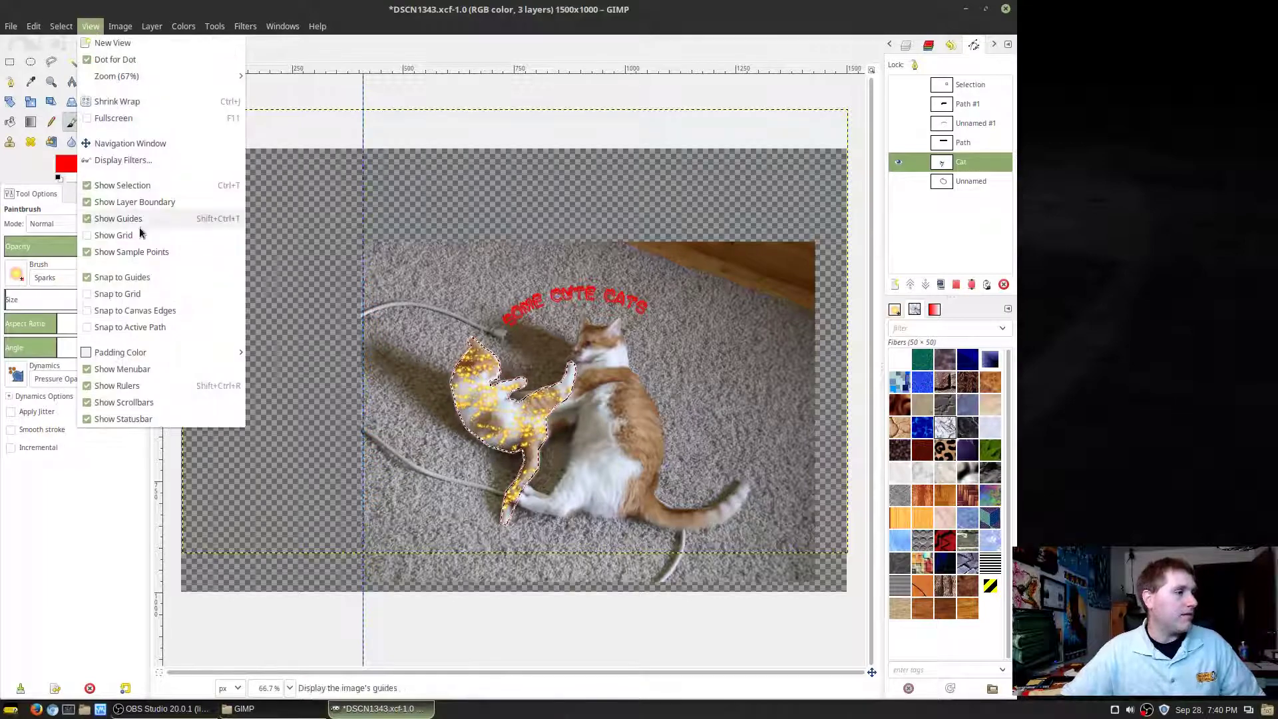
click(113, 27)
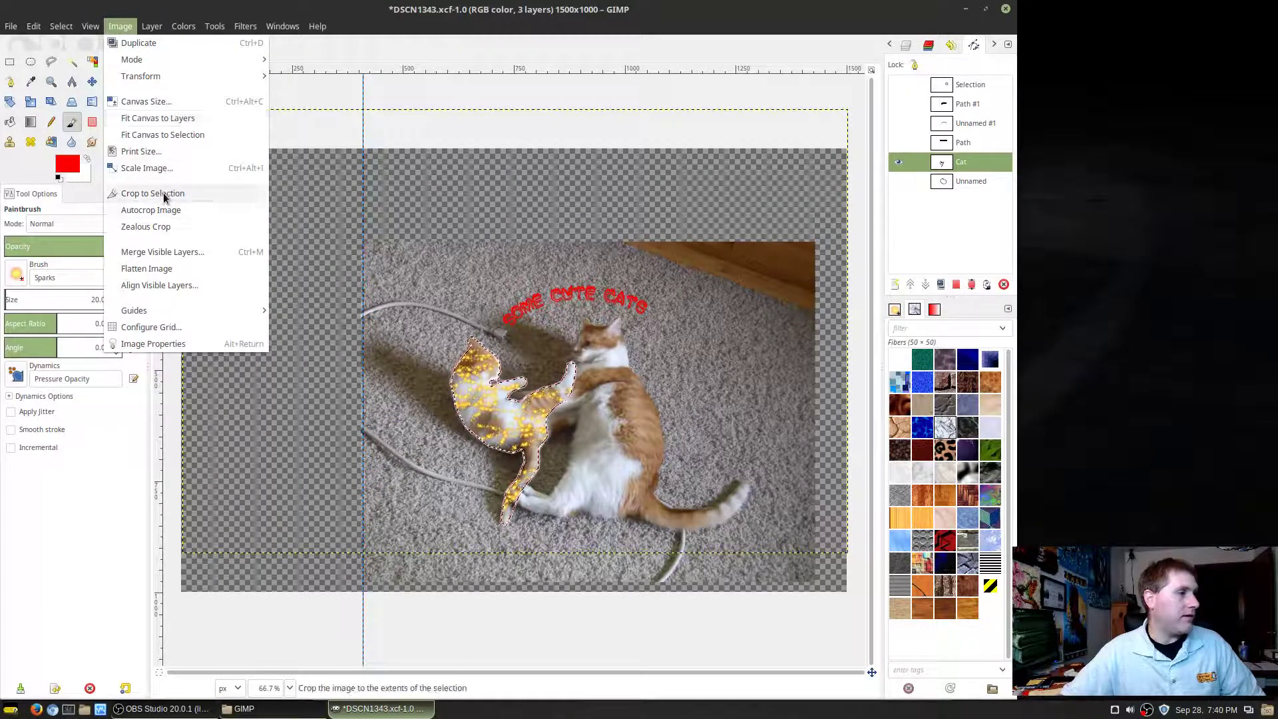
click(159, 227)
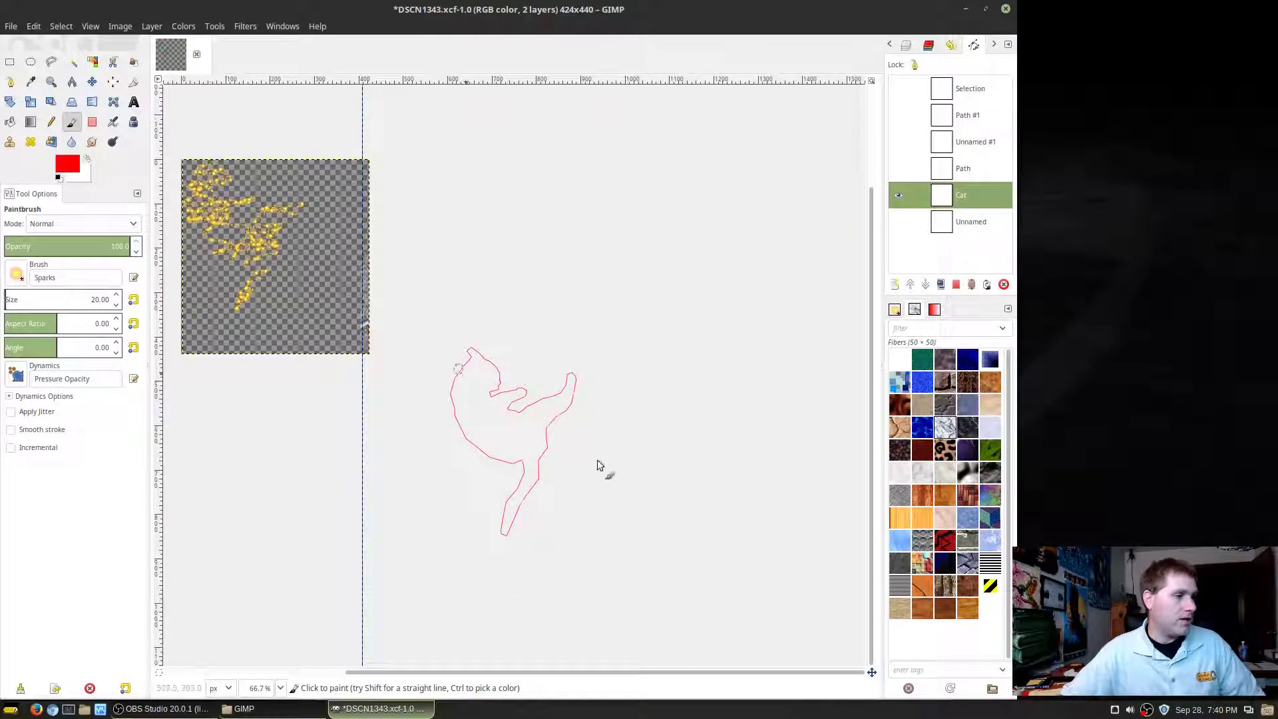
key(ctrl+z)
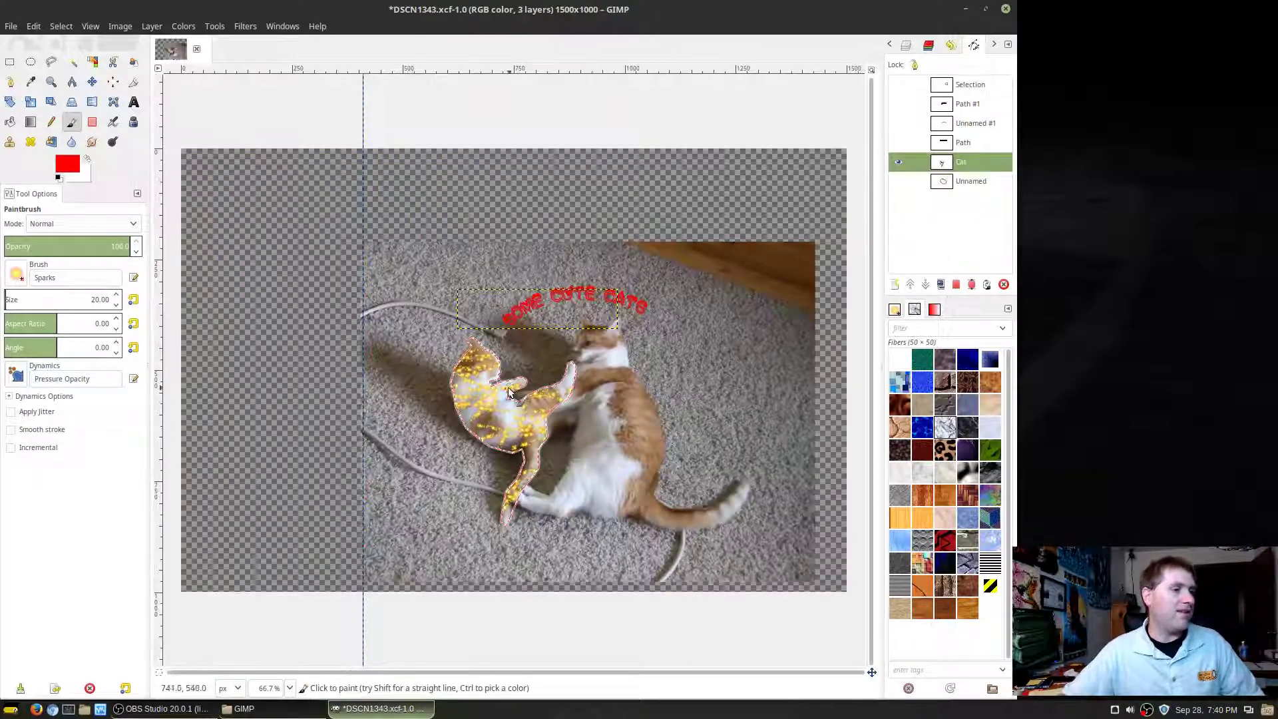